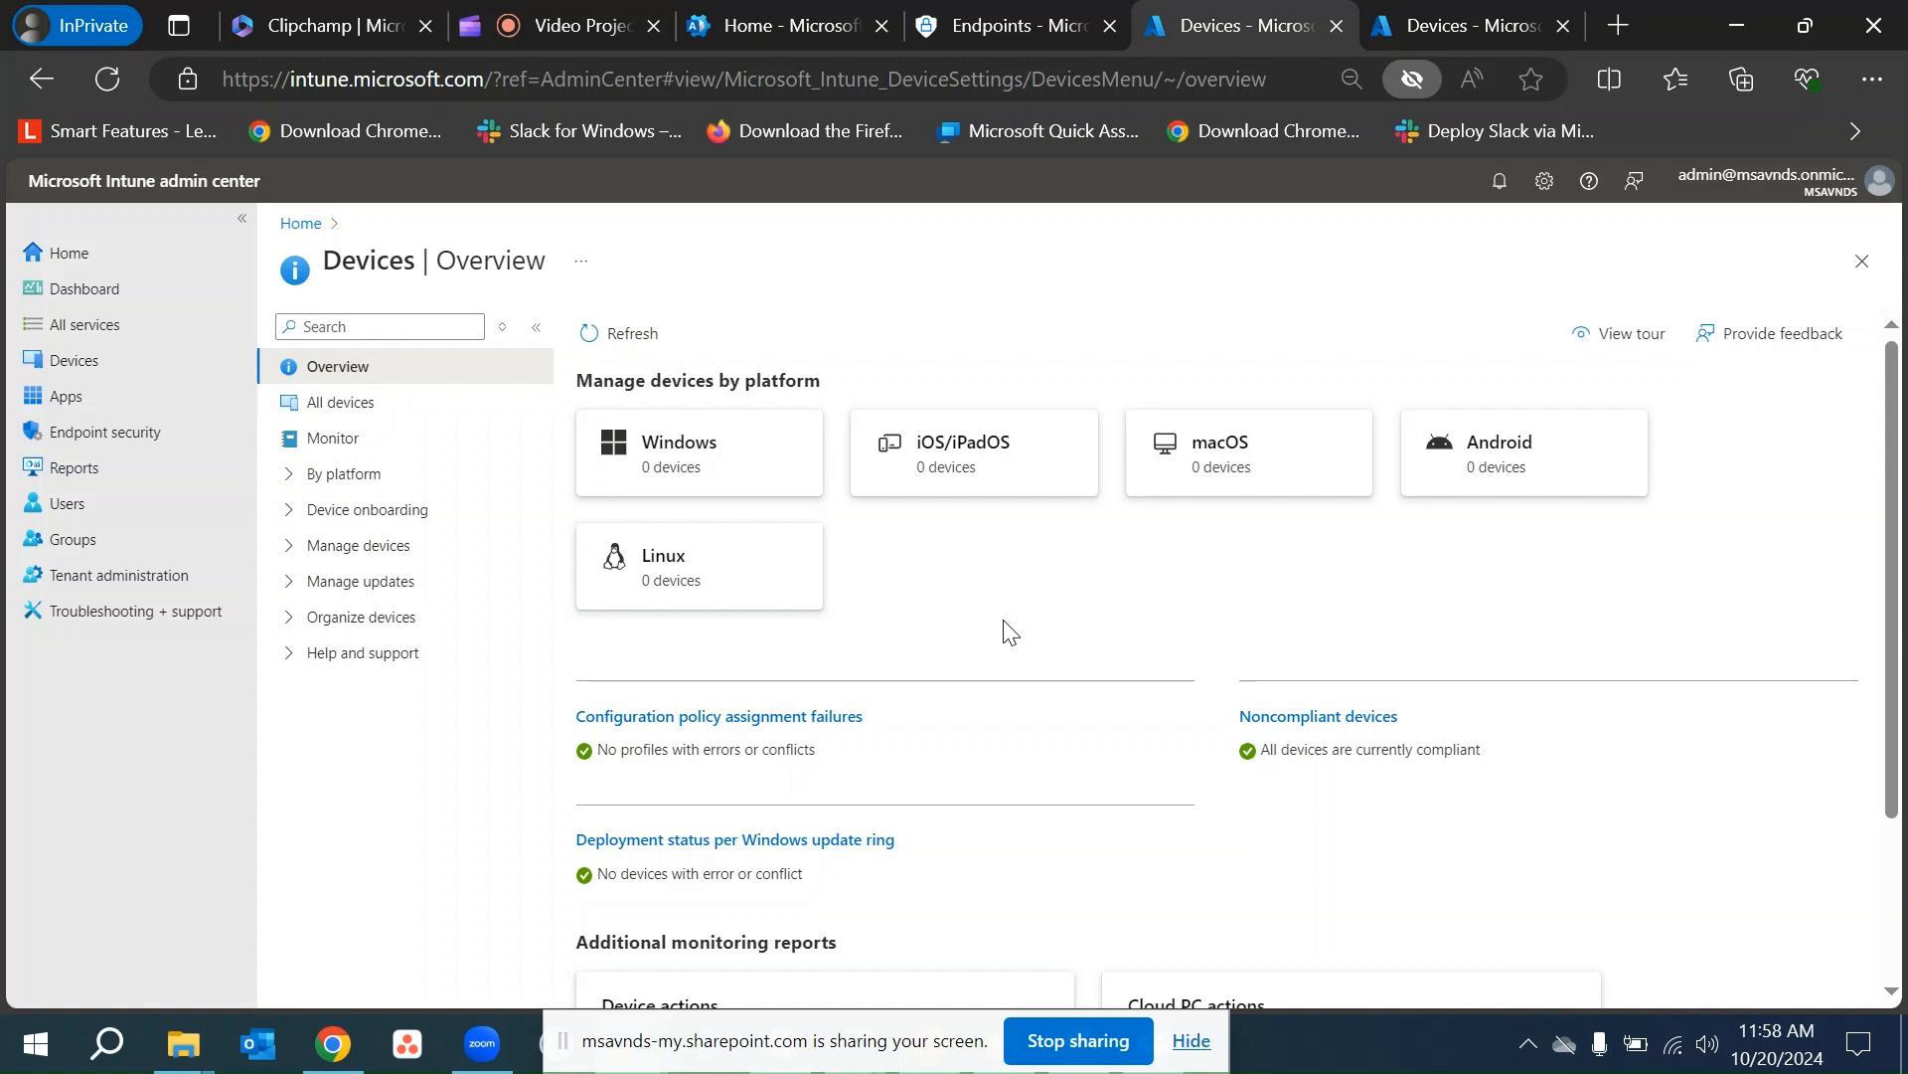
- Move the screen-sharing bar off the taskbar and bring the Windows Sandbox window forward
{"action": "left_click", "coordinate": [912, 1028]}
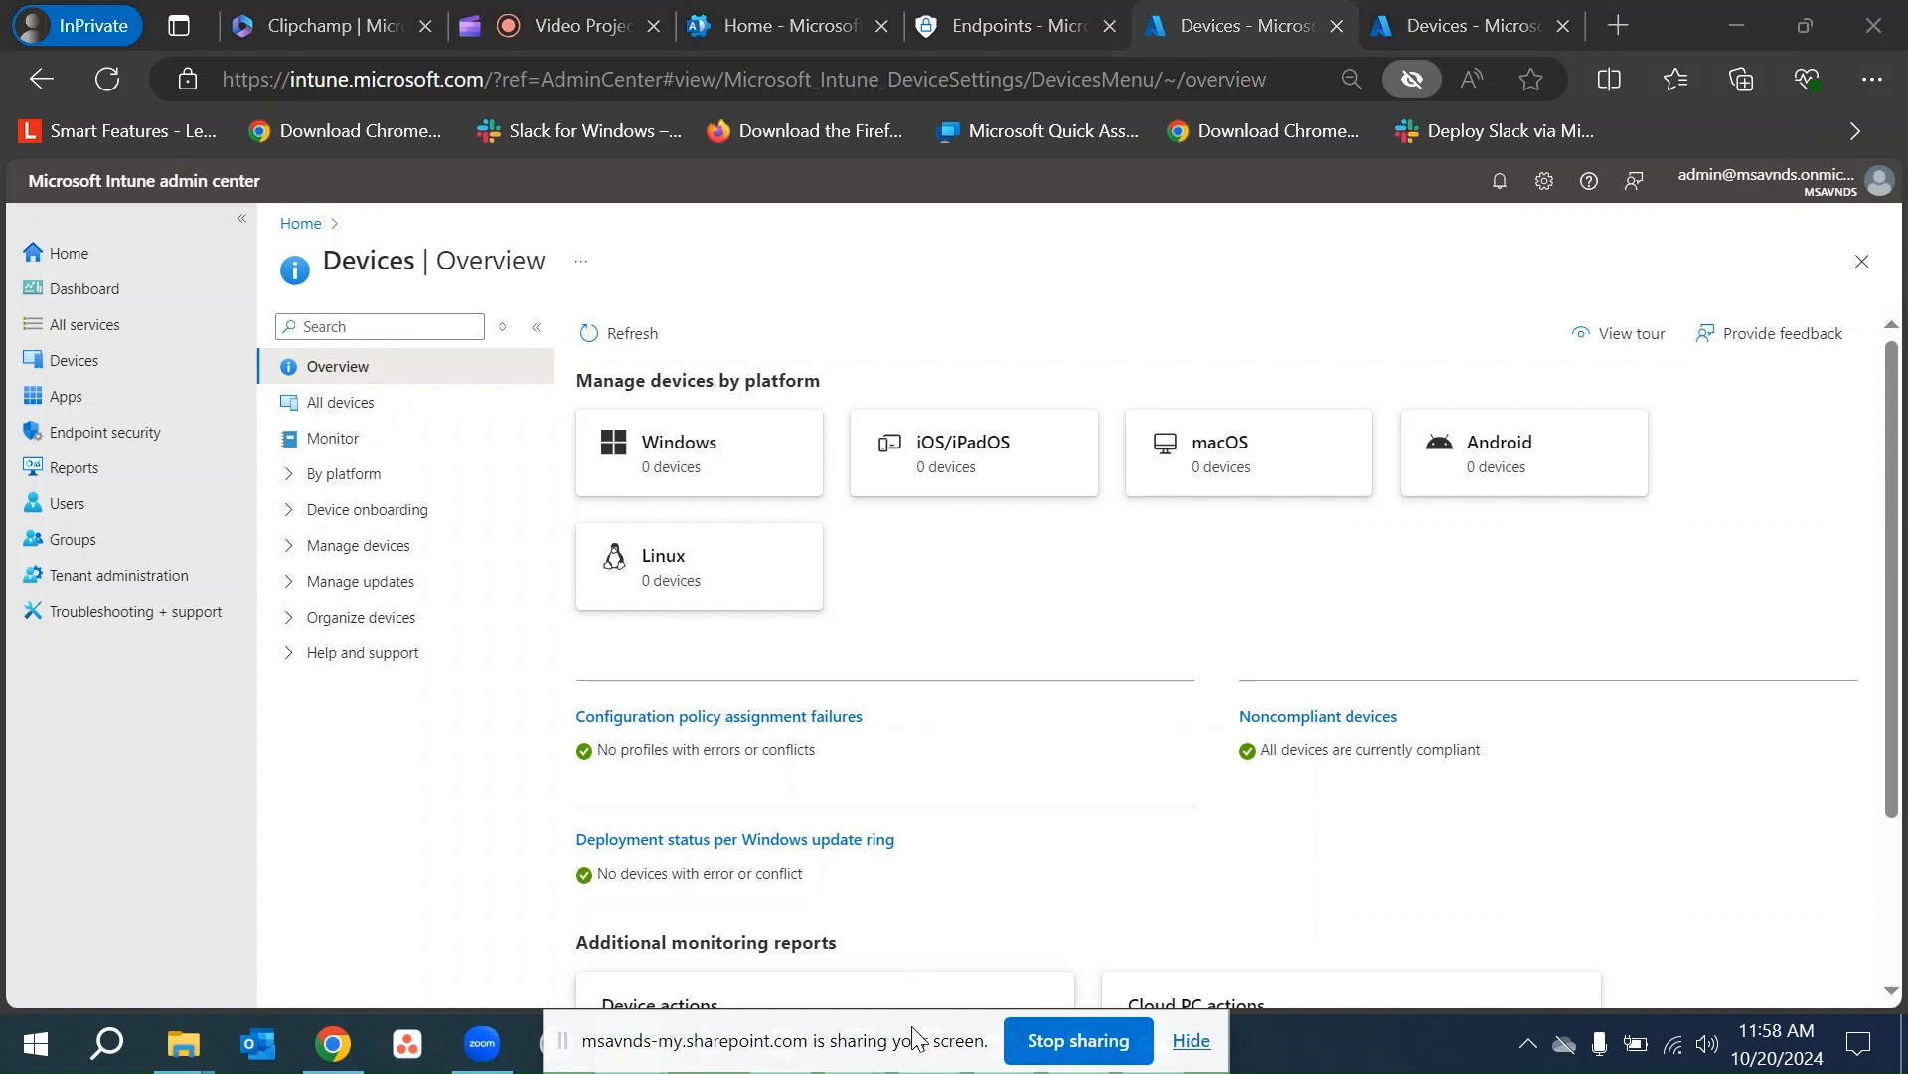
{"action": "left_click_drag", "start_coordinate": [913, 1033], "coordinate": [618, 1034]}
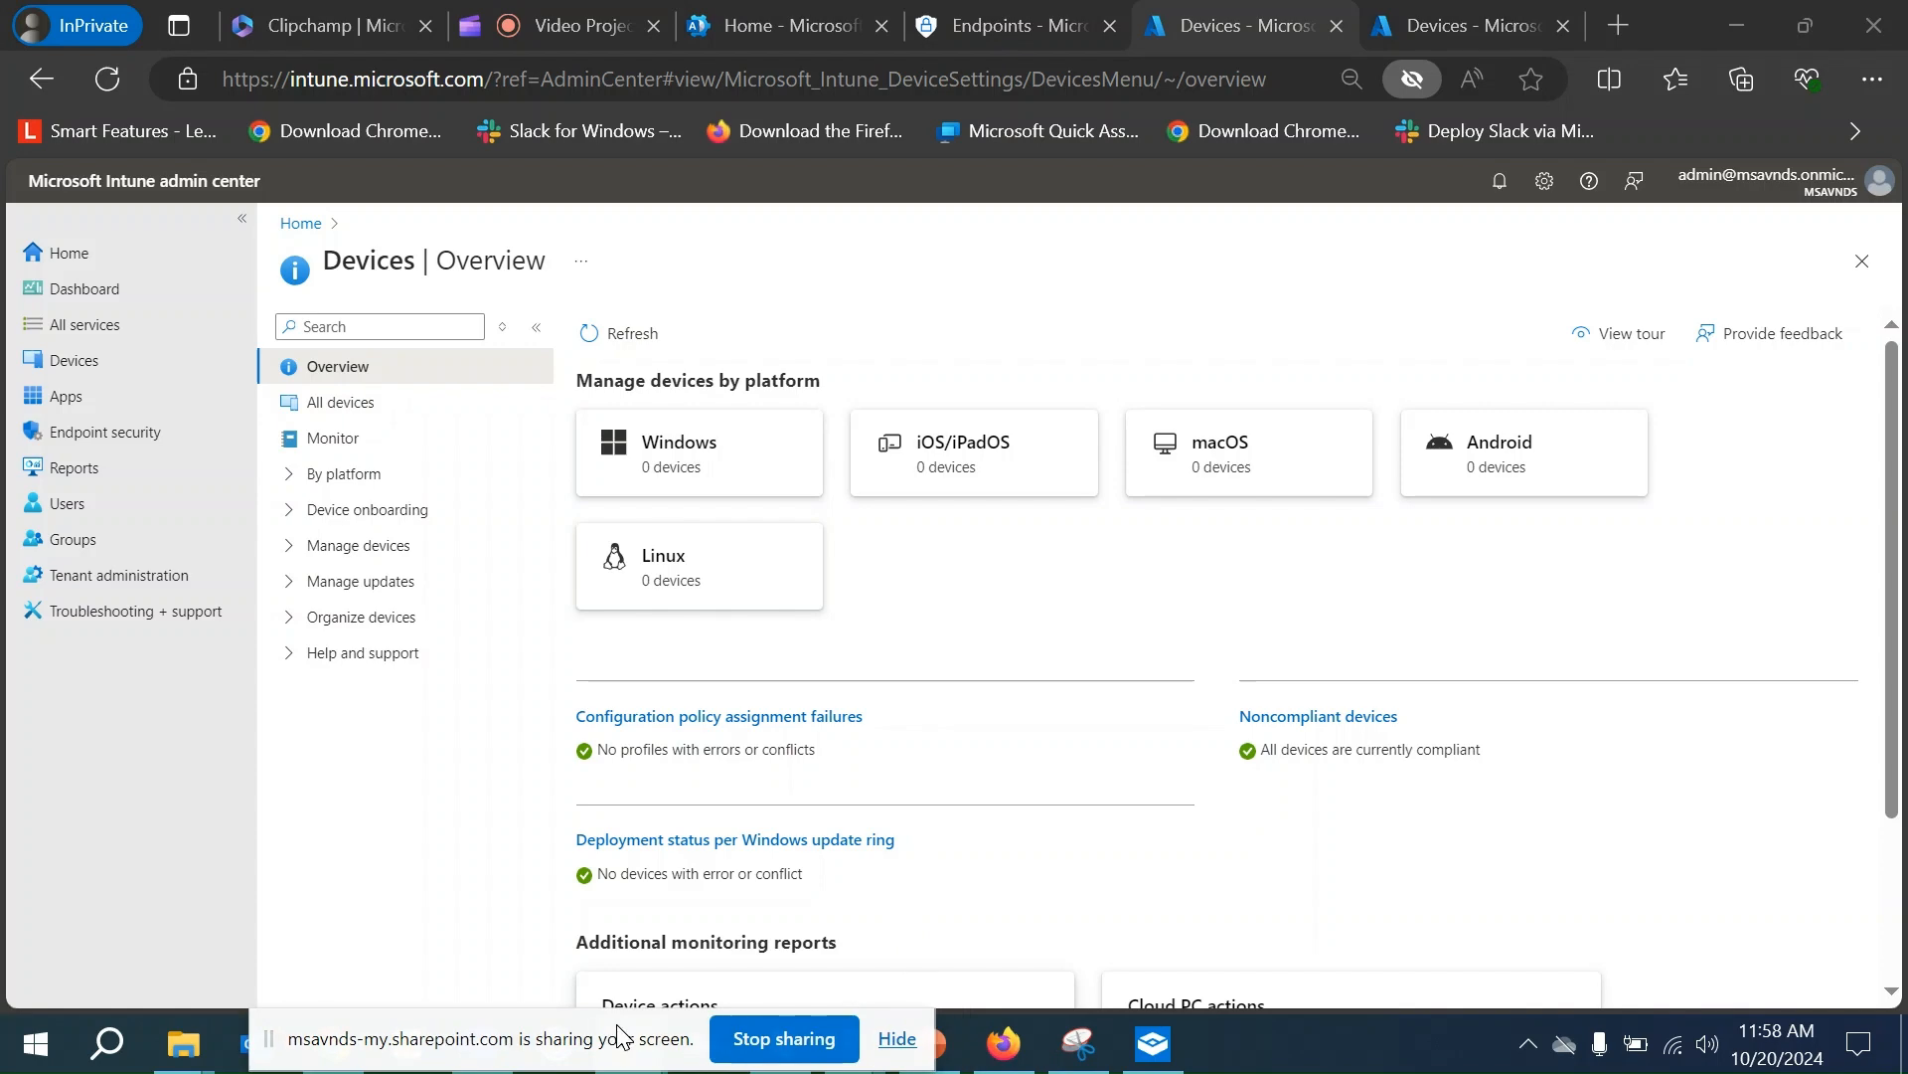
{"action": "left_click_drag", "start_coordinate": [619, 1034], "coordinate": [633, 1040]}
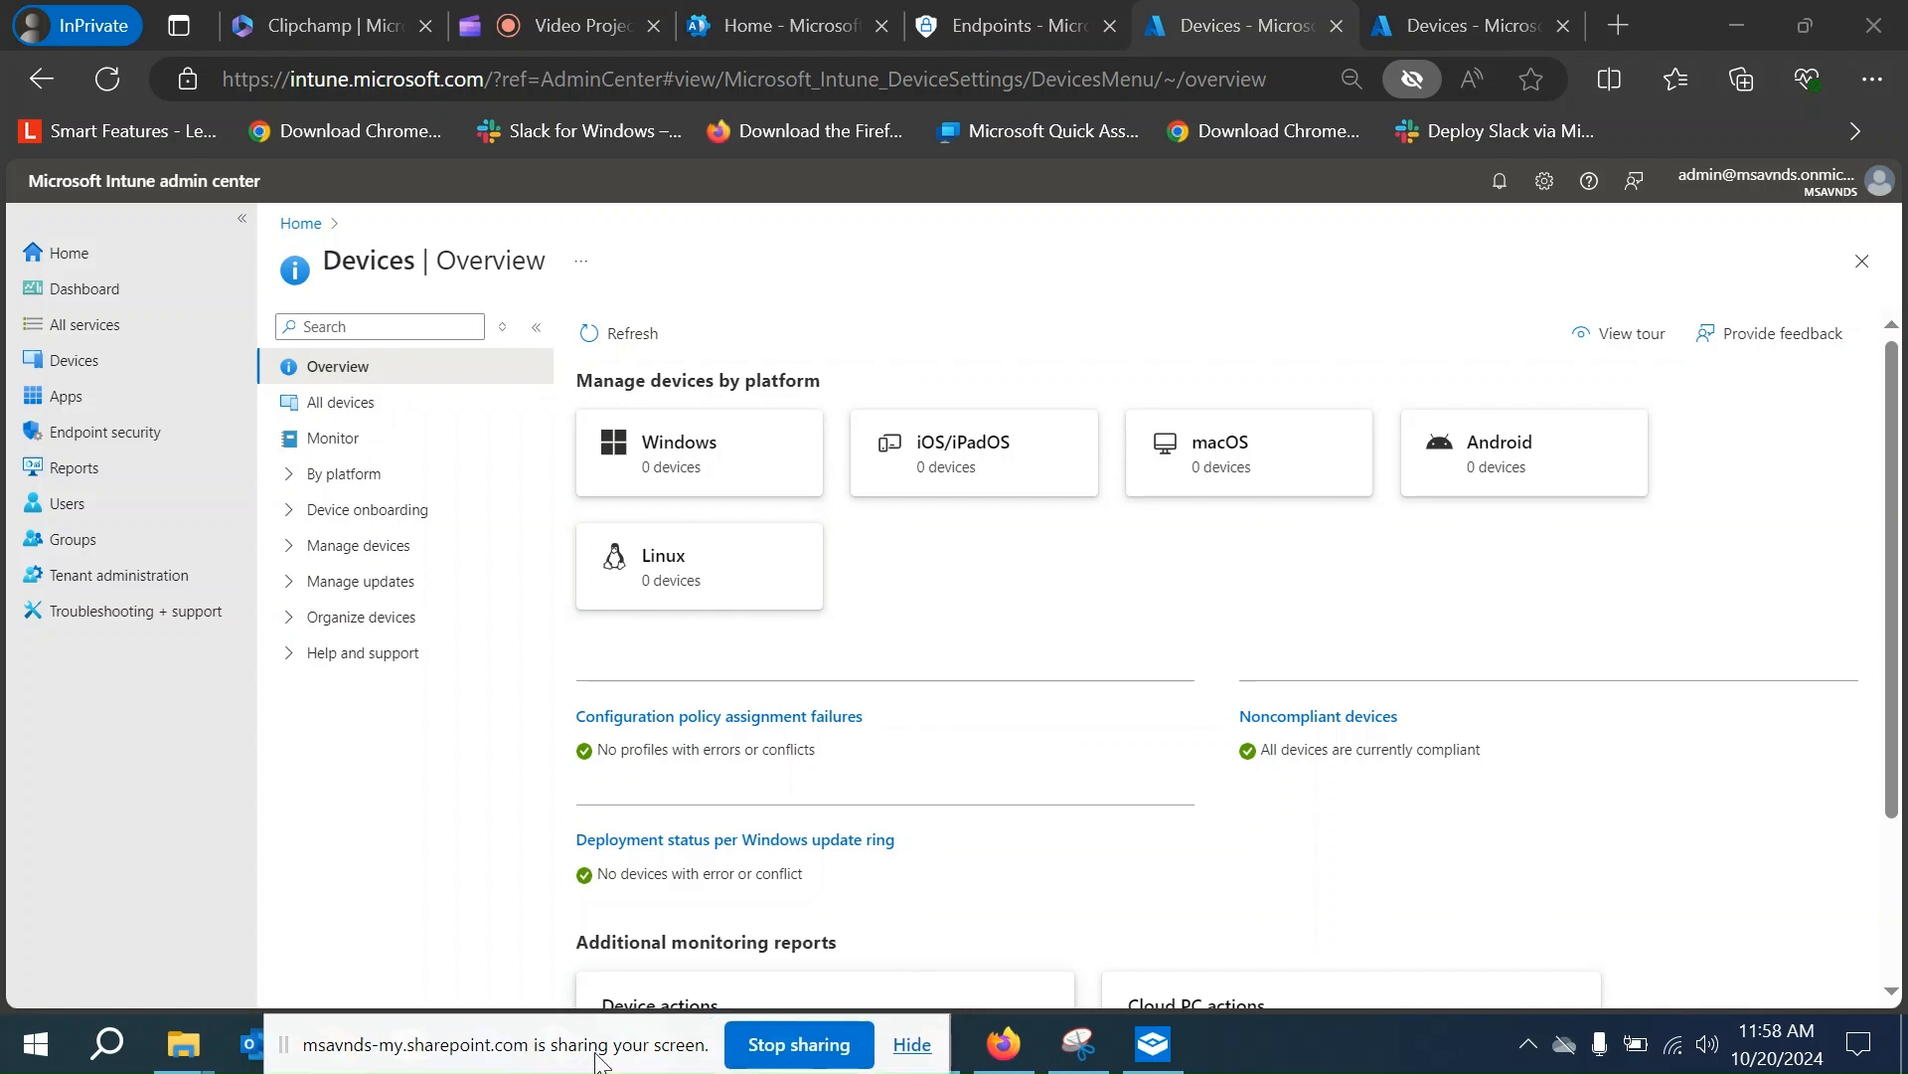
{"action": "left_click", "coordinate": [1153, 1044]}
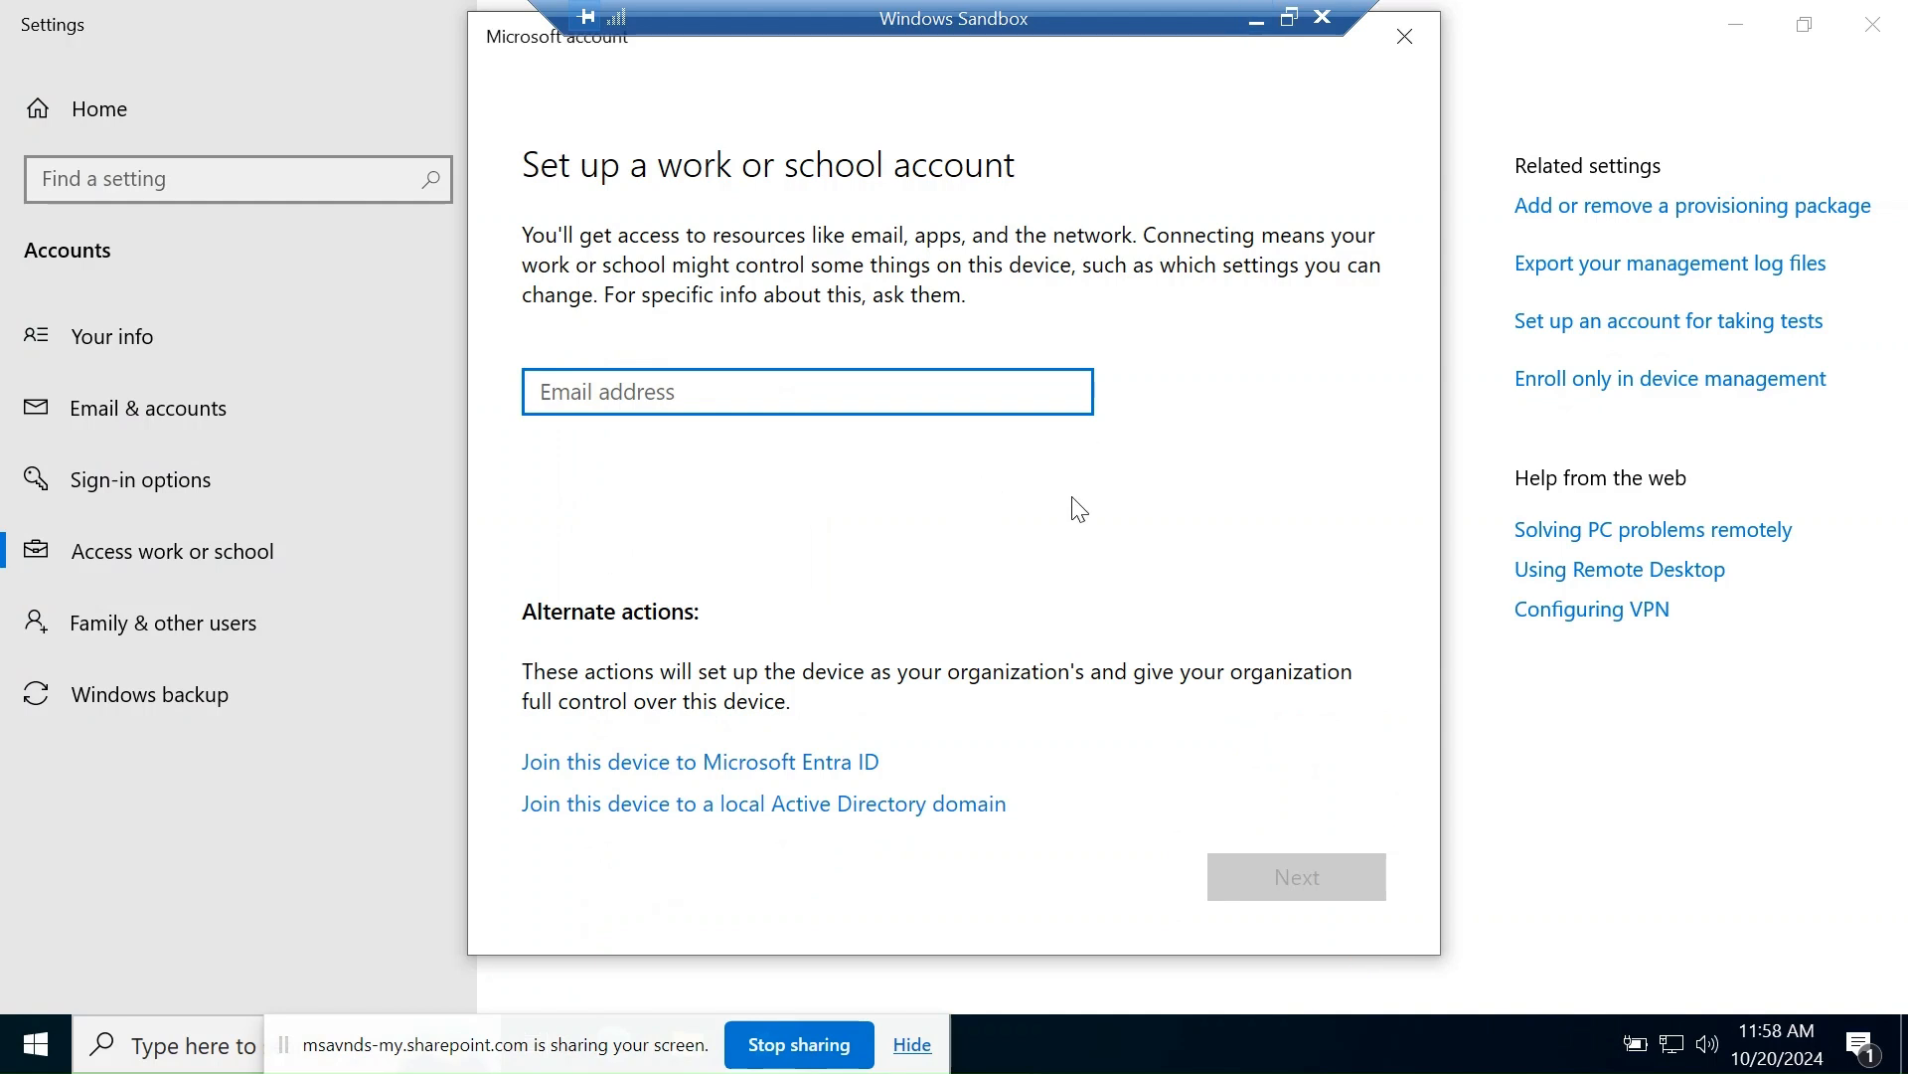
- Close the pending setup and Settings, then reopen Access work or school via a Start search for 'access work'
{"action": "left_click", "coordinate": [1404, 48]}
{"action": "left_click", "coordinate": [1872, 24]}
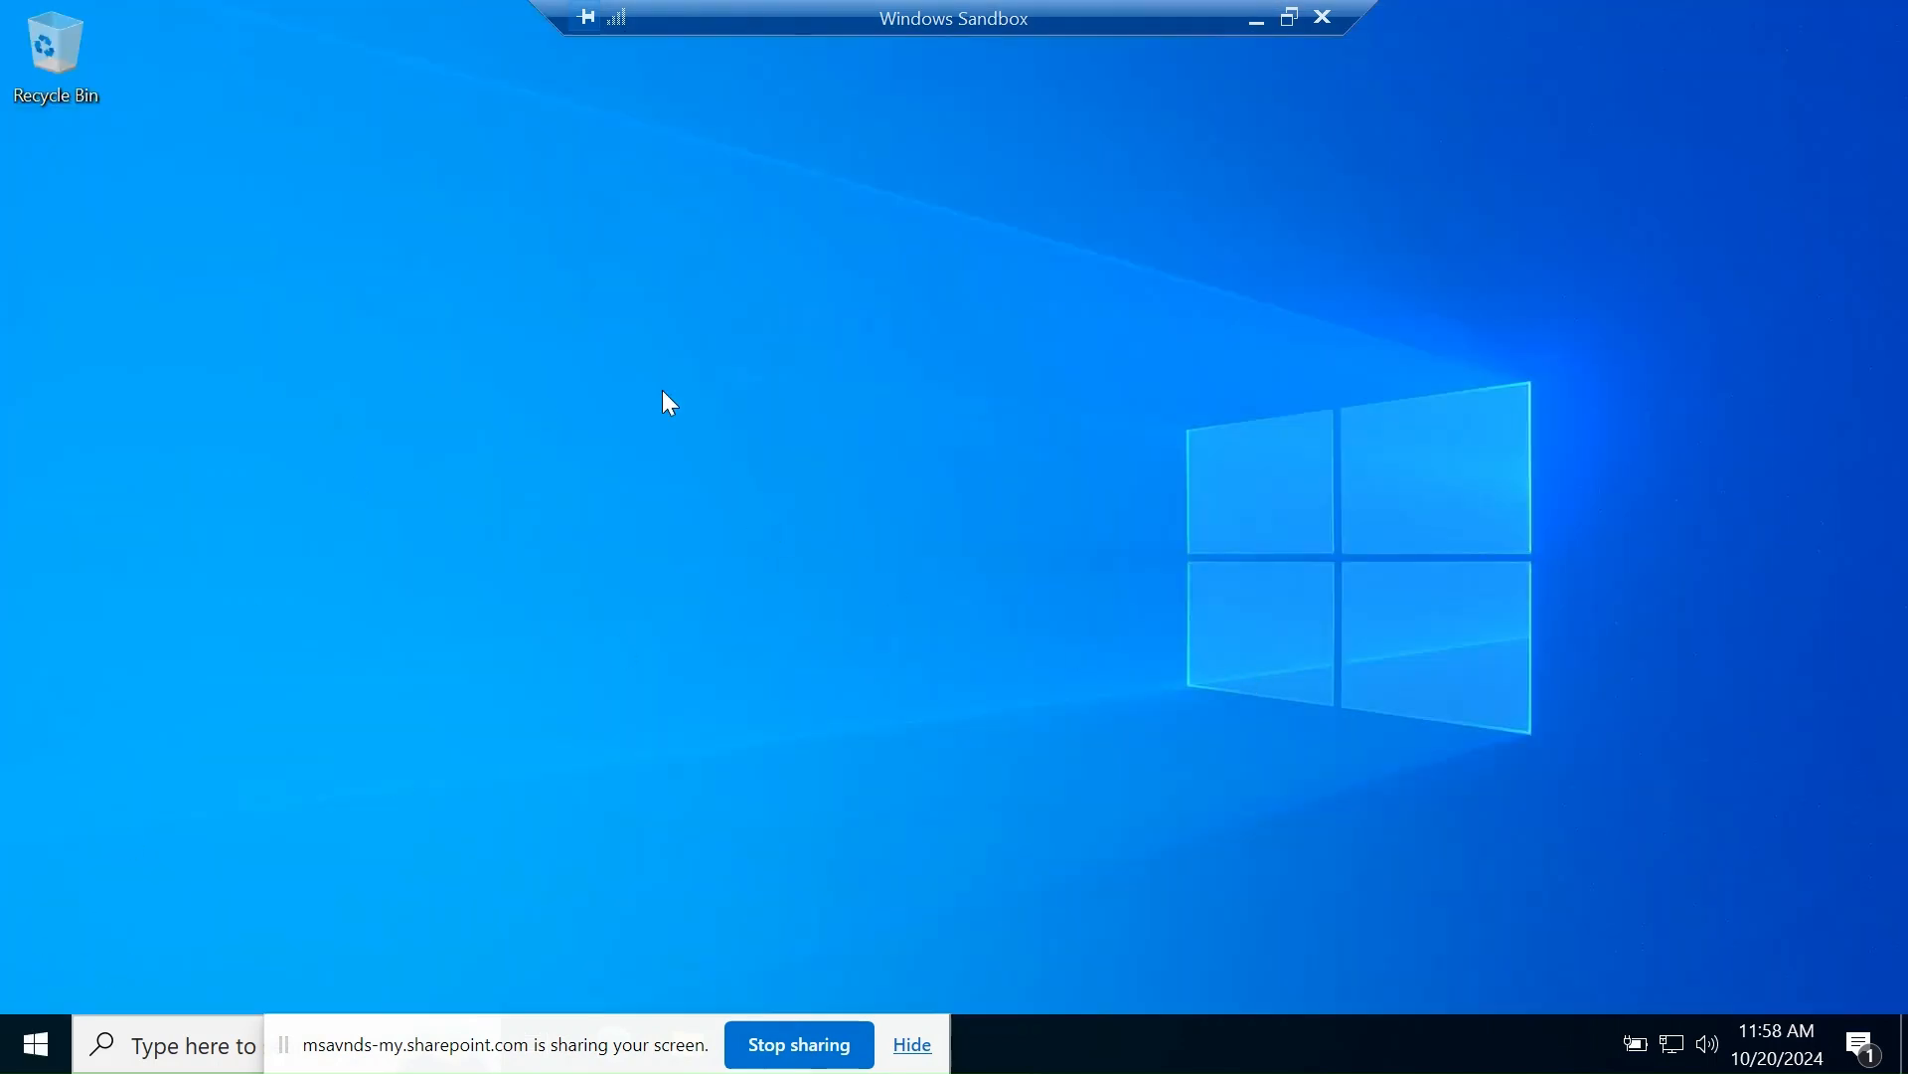
{"action": "left_click", "coordinate": [37, 1044]}
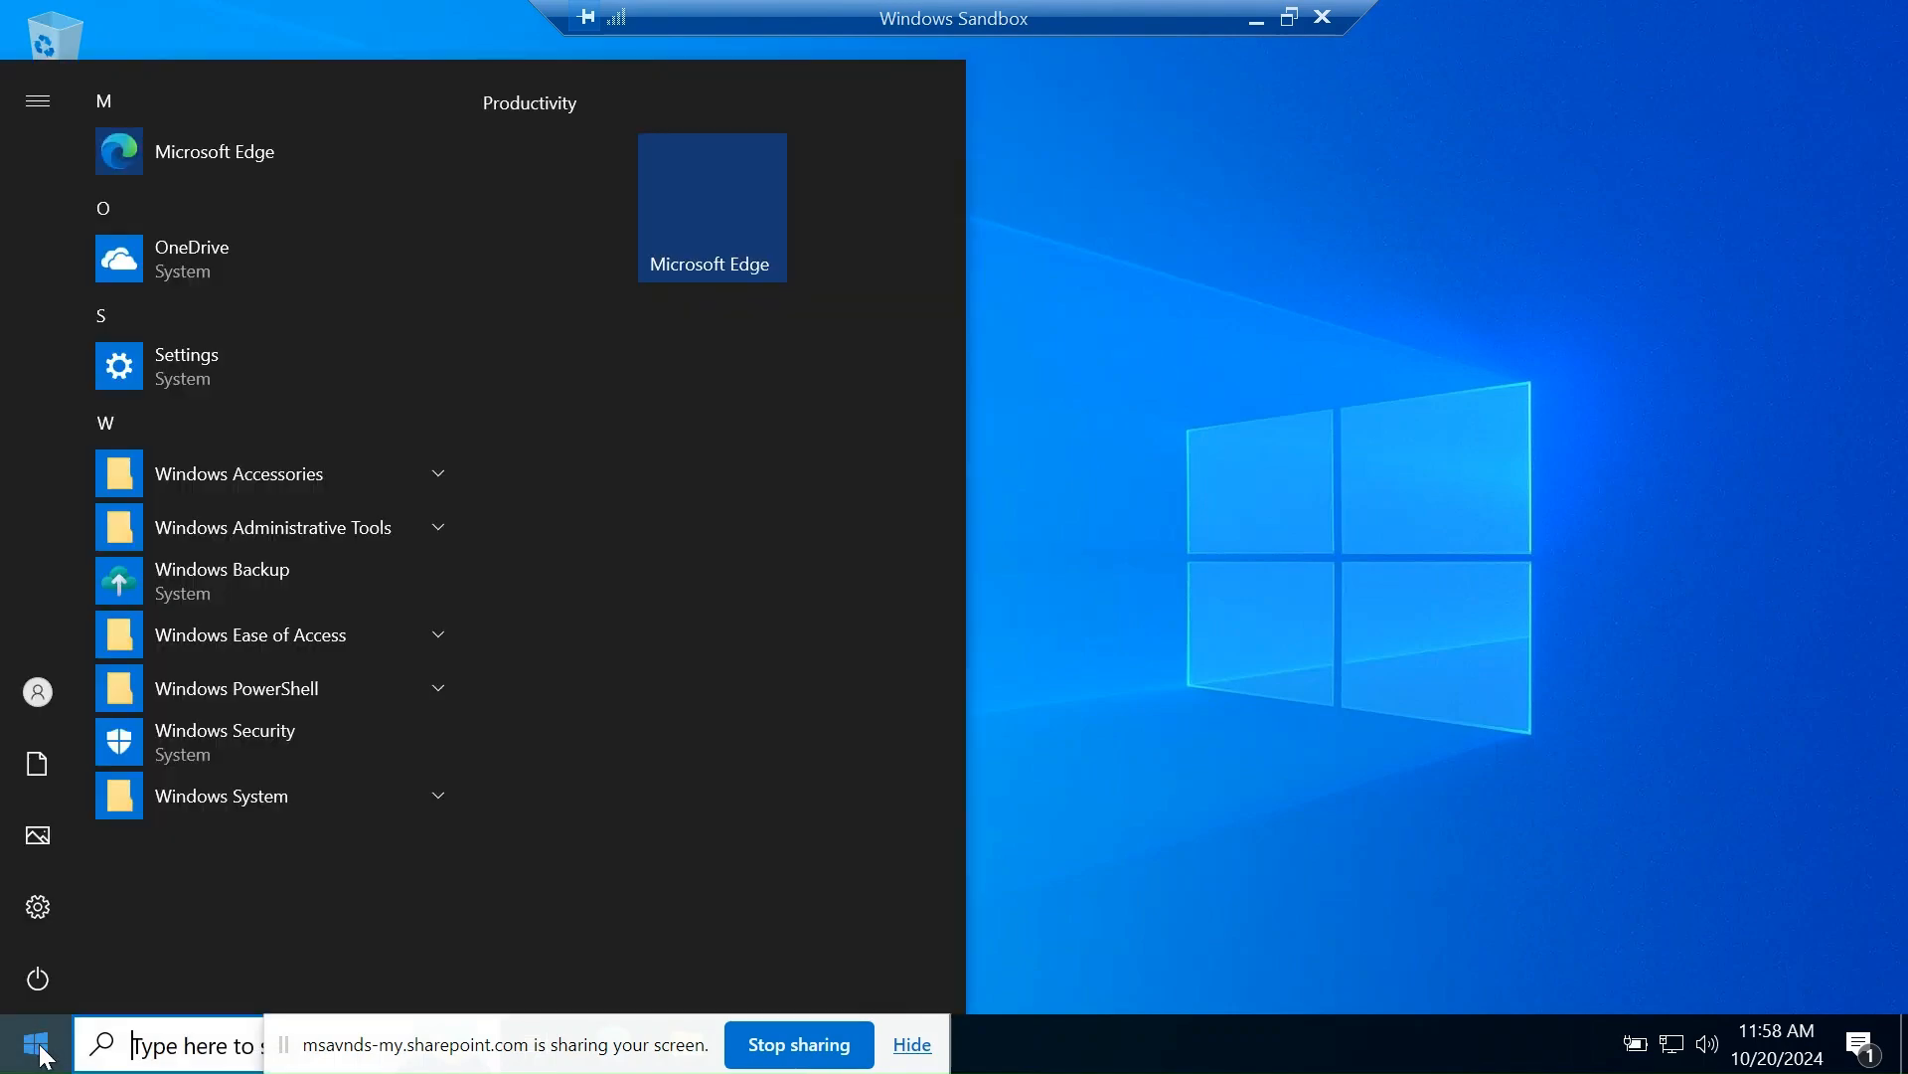
{"action": "type", "text": "acces"}
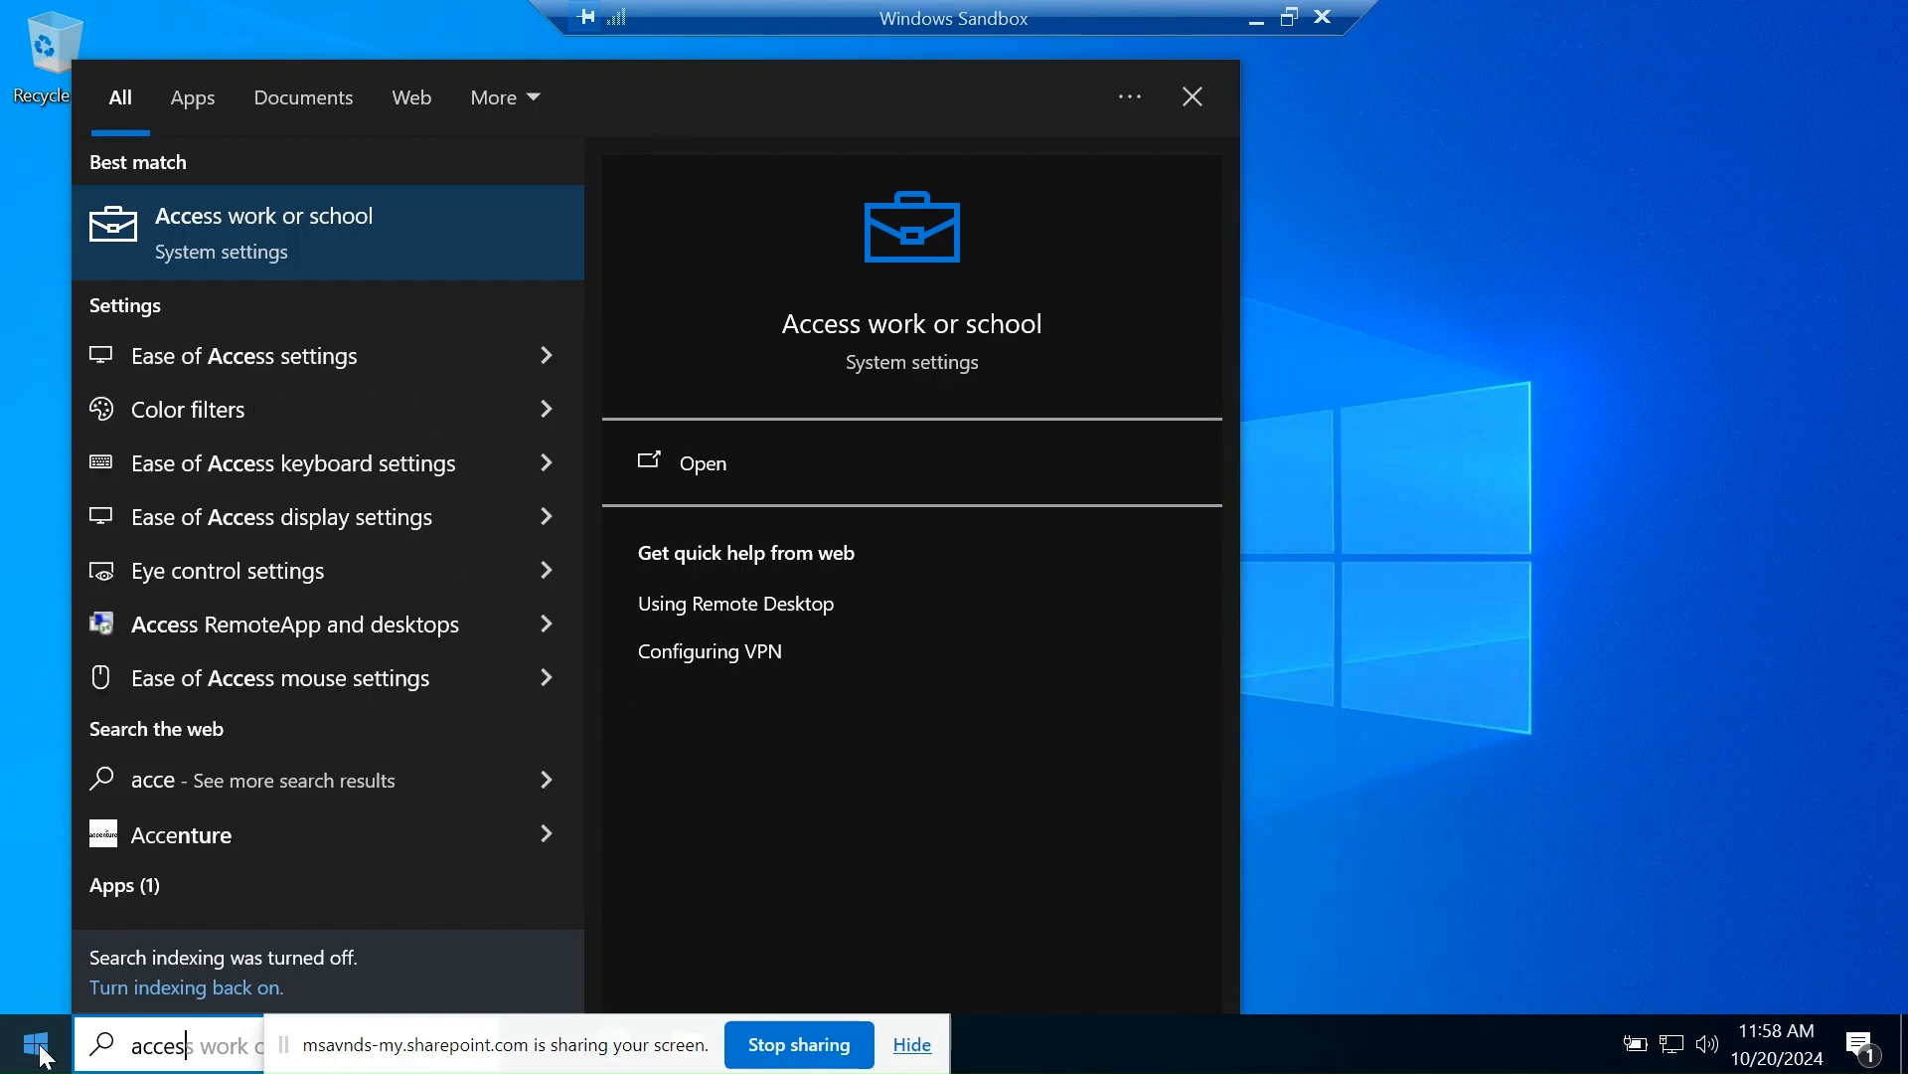
{"action": "type", "text": "s work"}
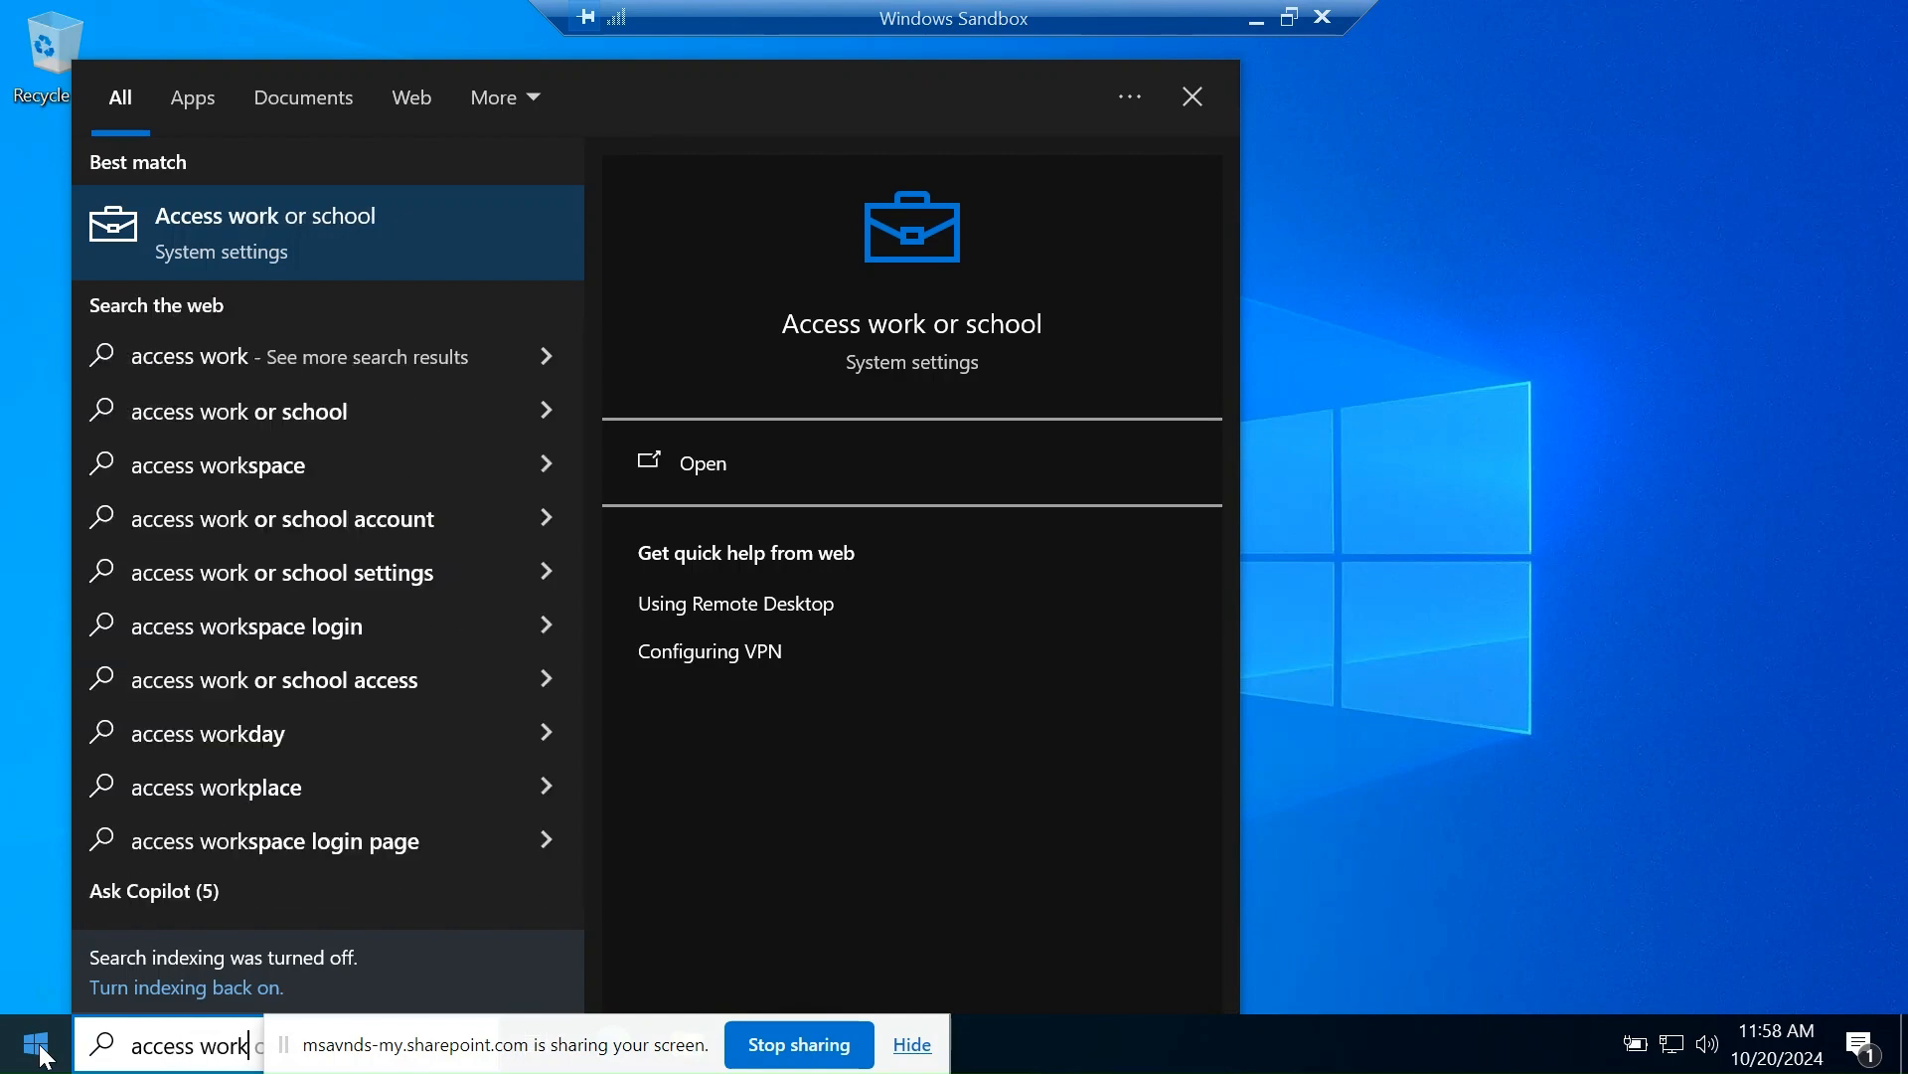
{"action": "left_click", "coordinate": [254, 232]}
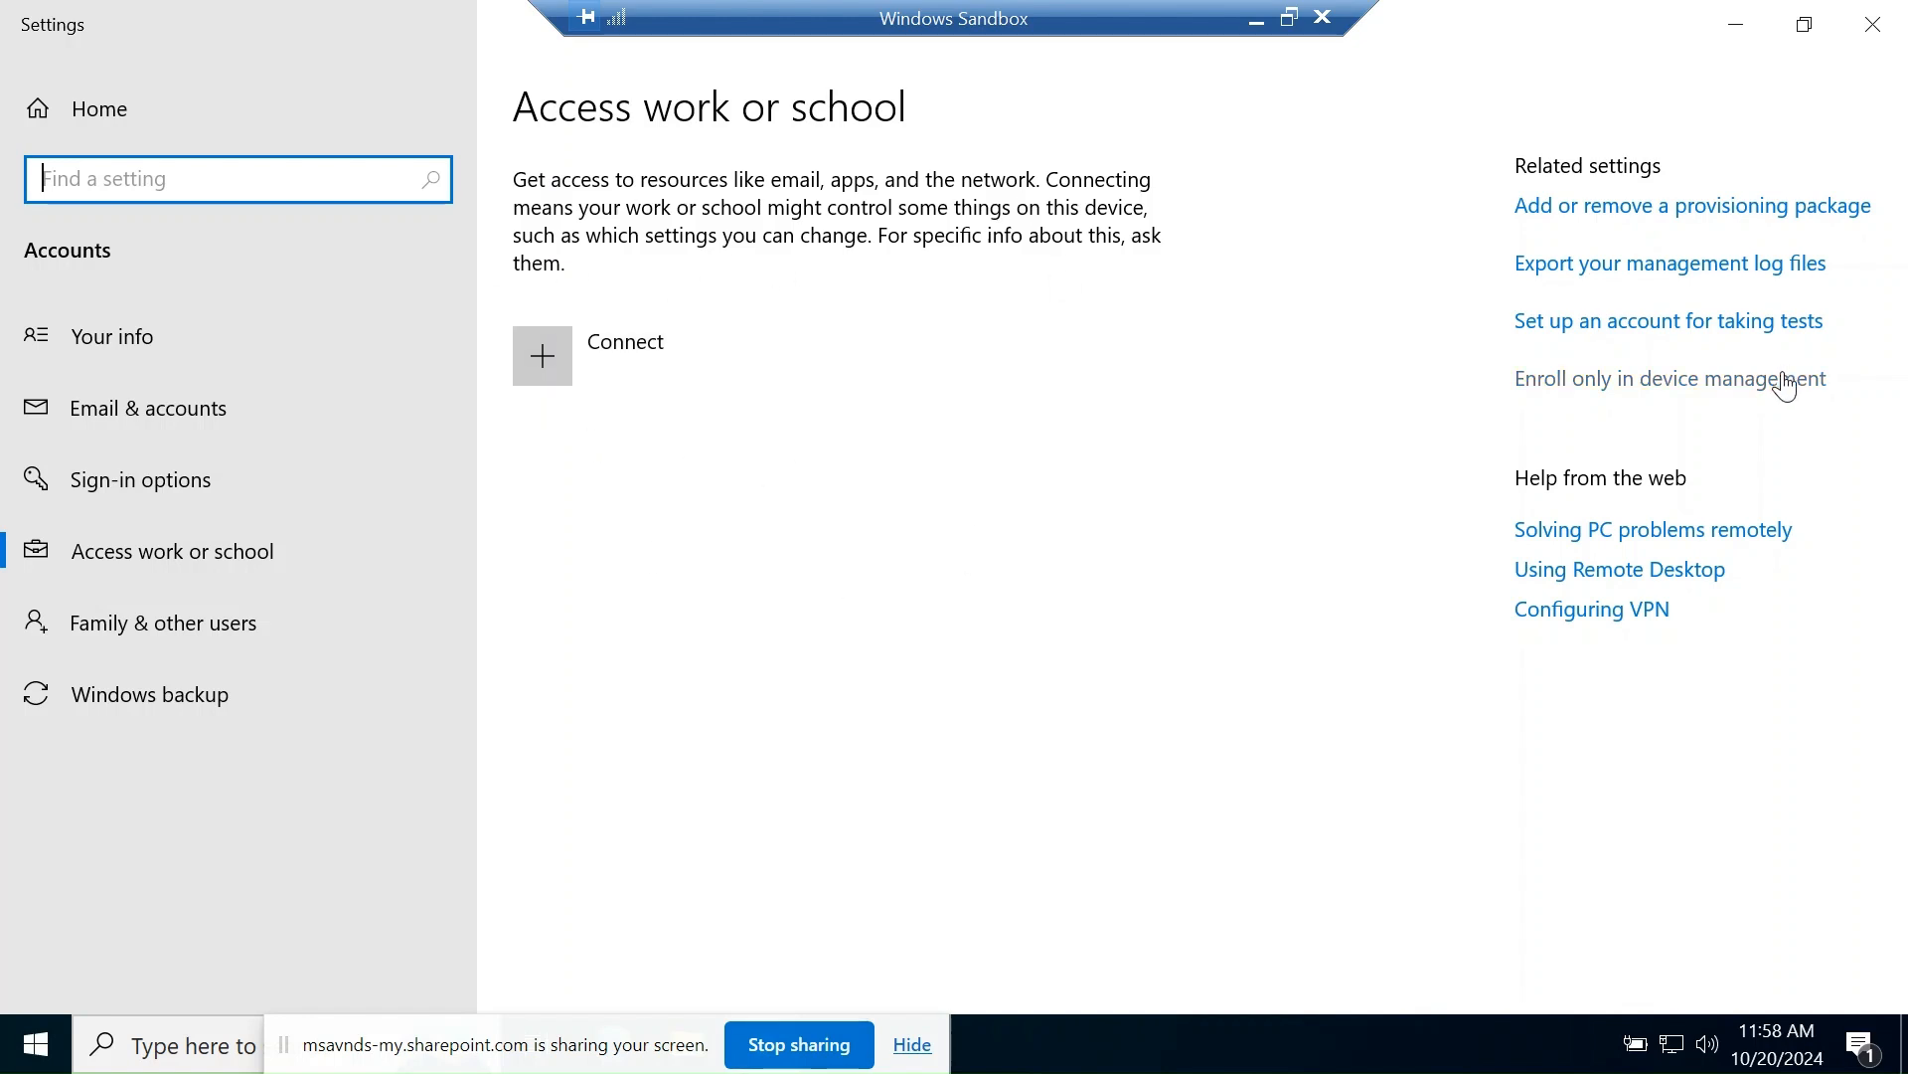
- Try 'Enroll only in device management', cancel it, and start the full Connect account setup instead
{"action": "left_click", "coordinate": [1592, 398]}
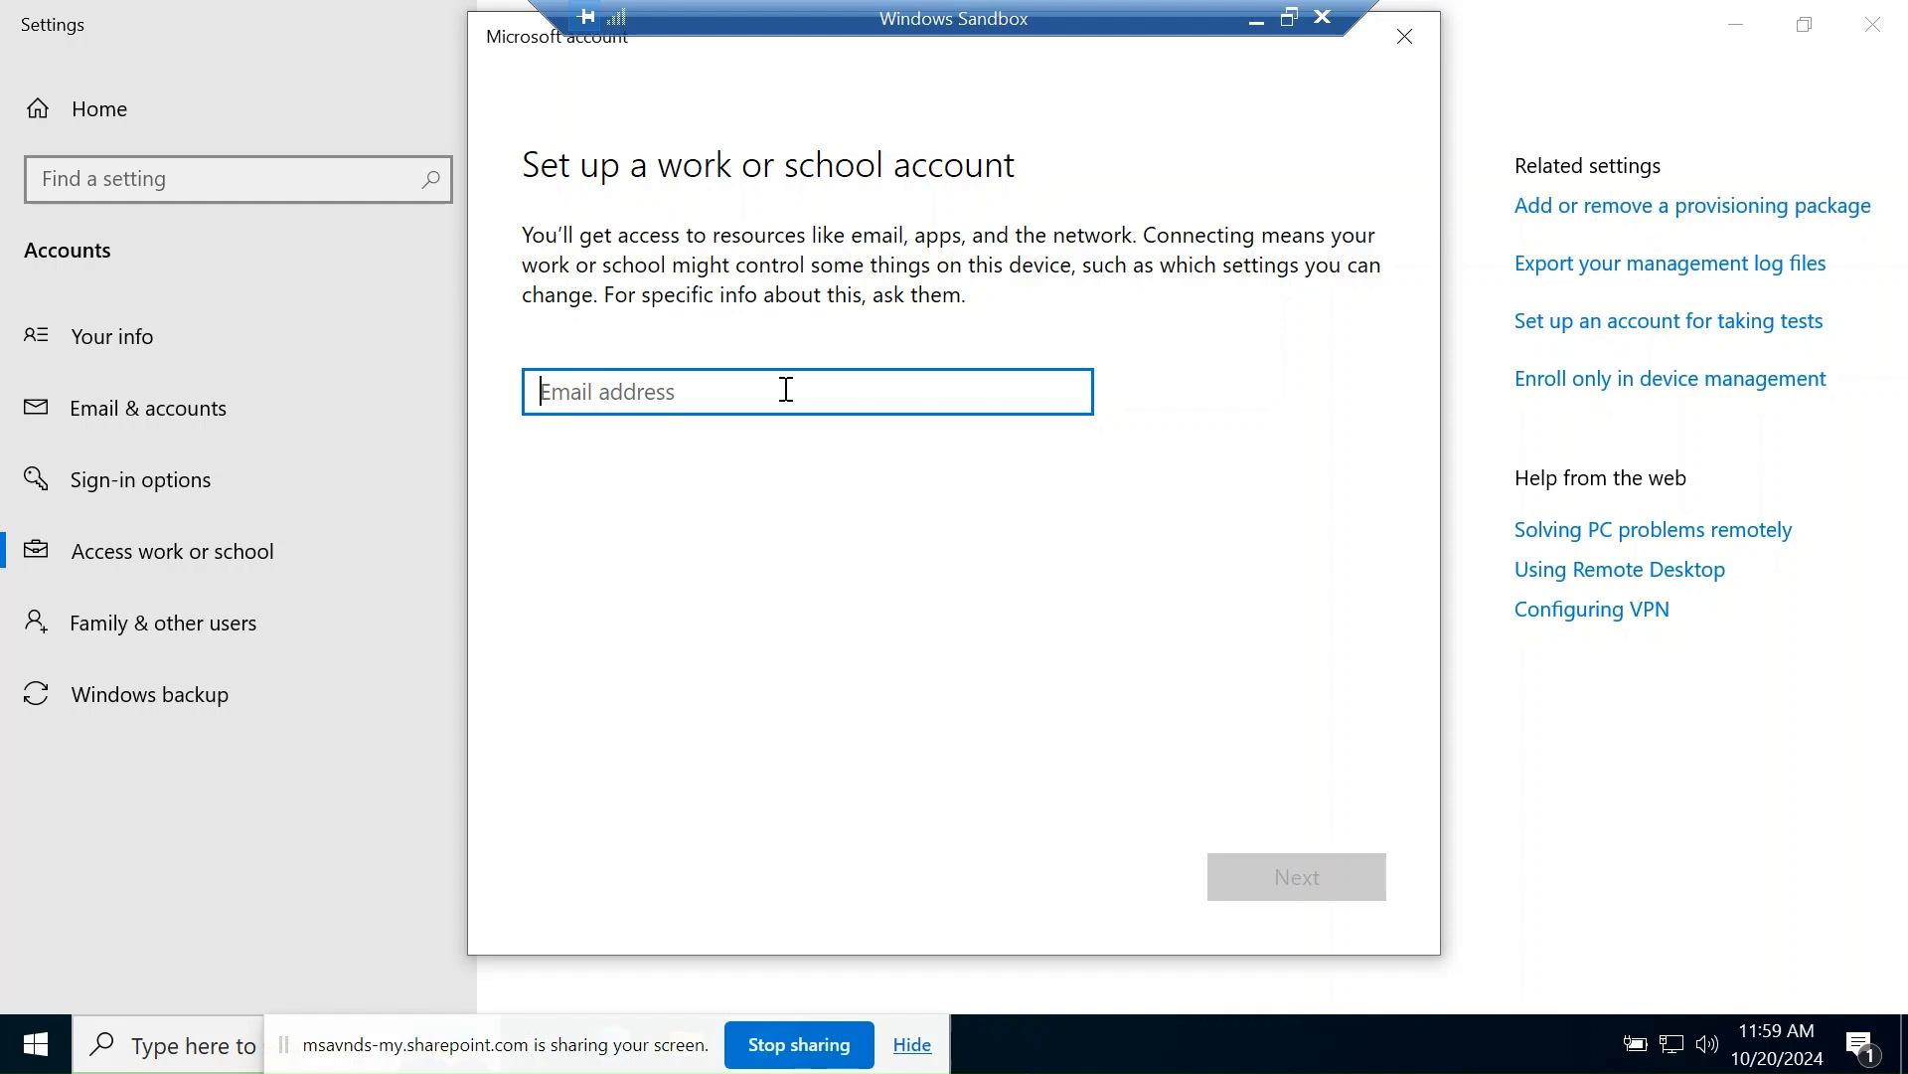
{"action": "left_click_drag", "start_coordinate": [518, 38], "coordinate": [517, 82]}
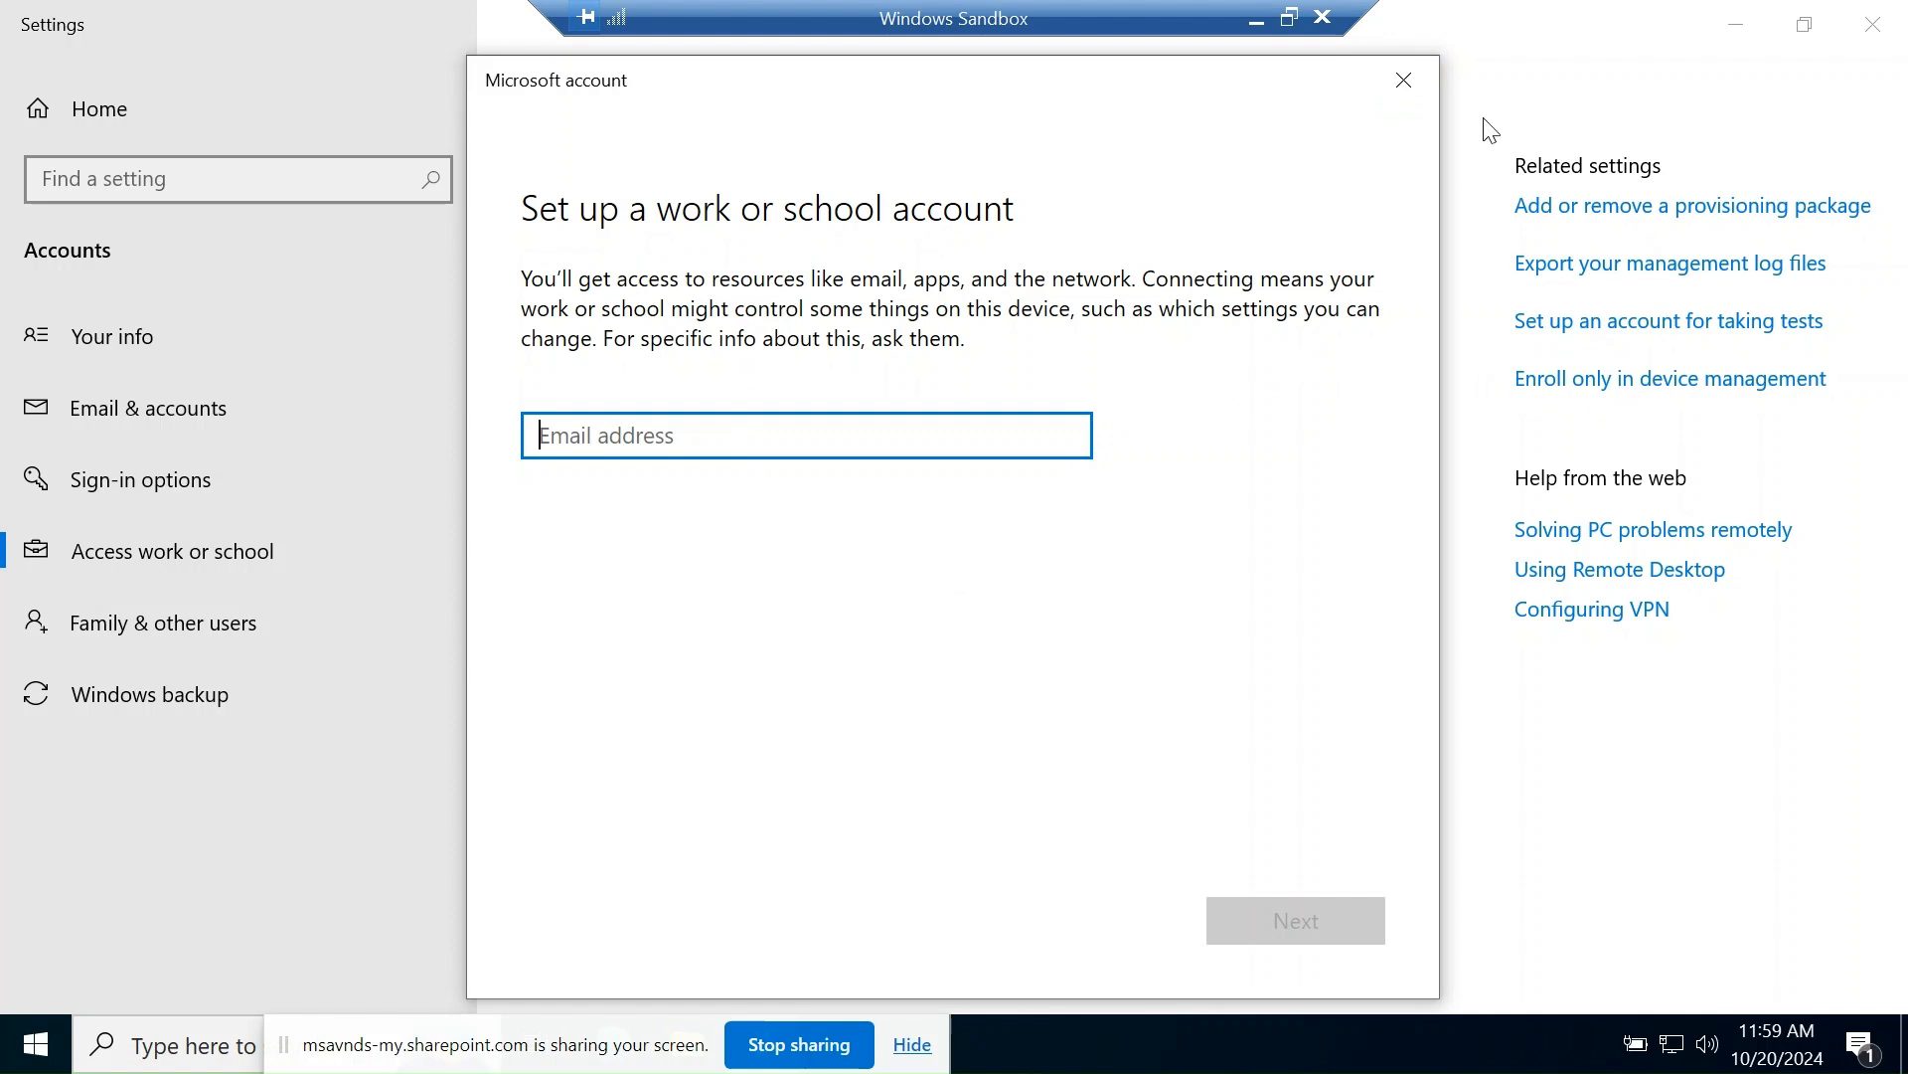
{"action": "left_click", "coordinate": [1403, 79]}
{"action": "left_click", "coordinate": [715, 390]}
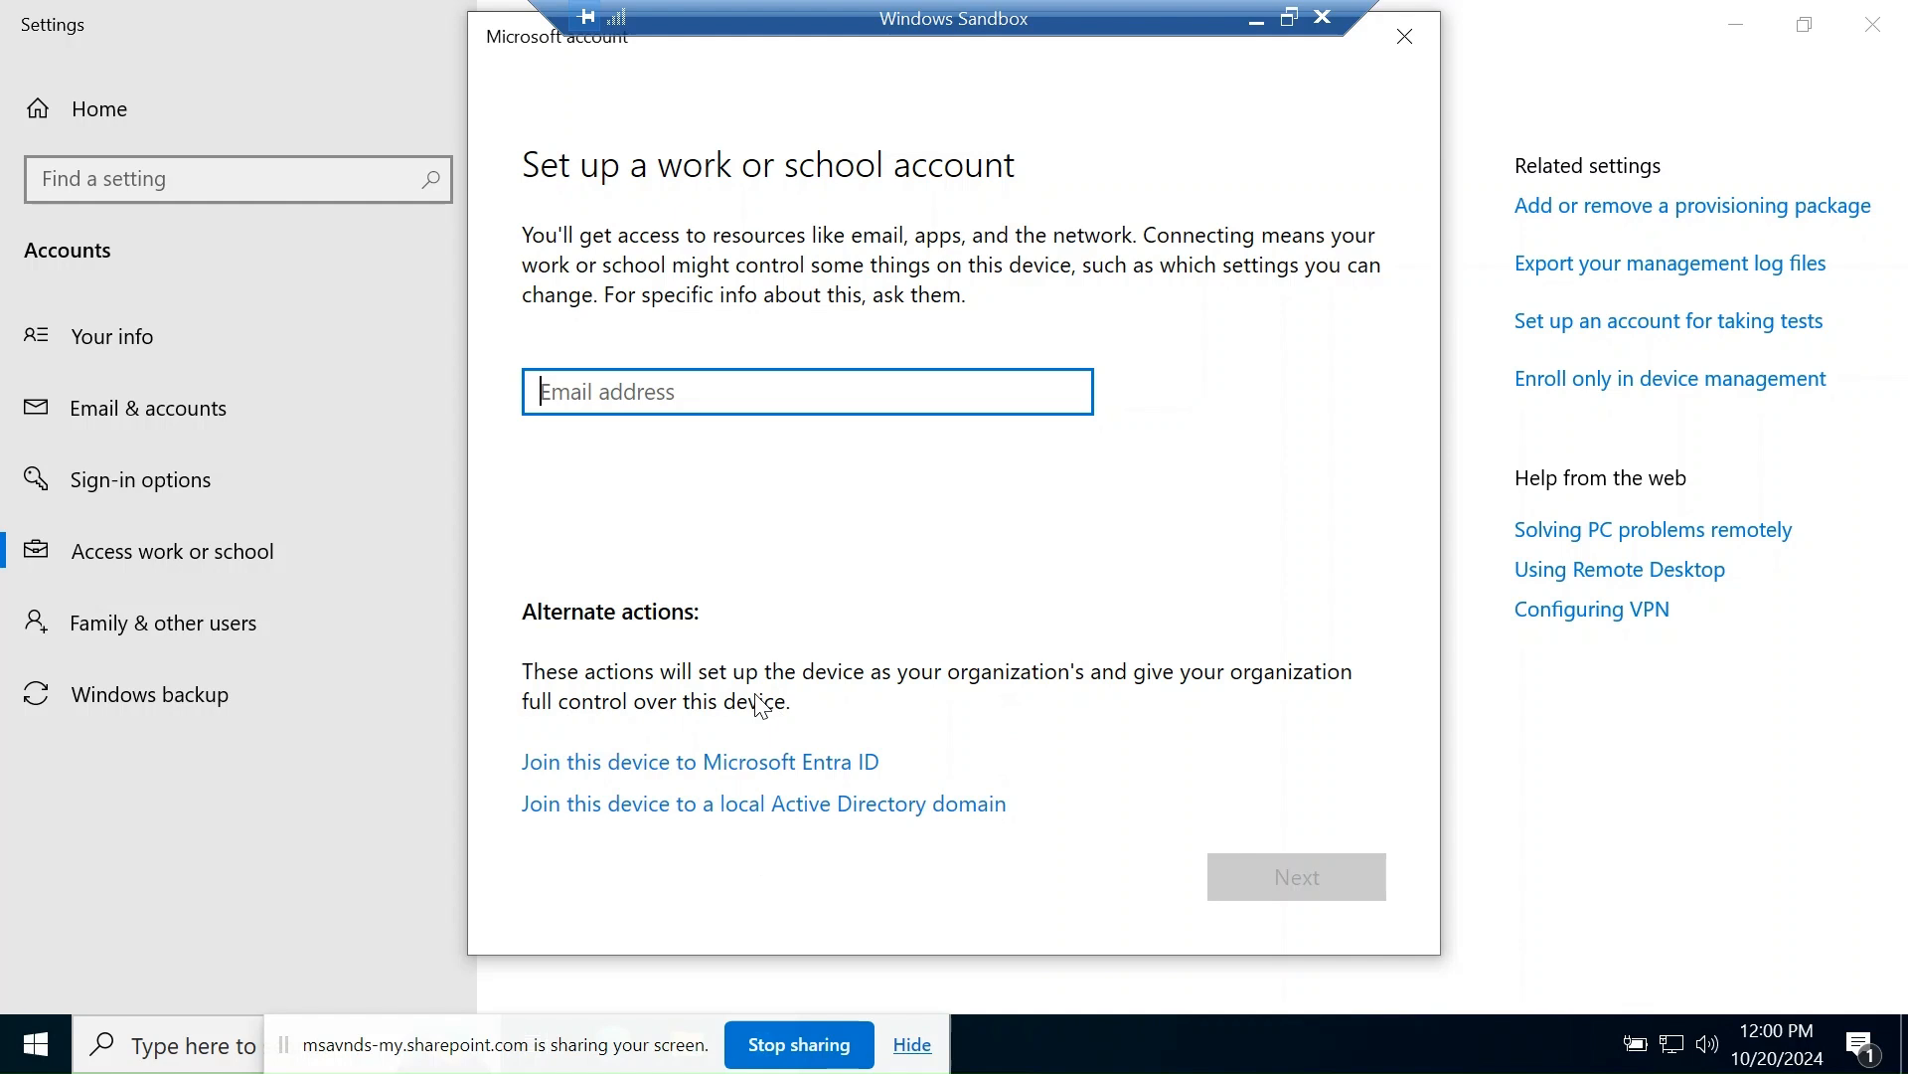
{"action": "left_click", "coordinate": [807, 704]}
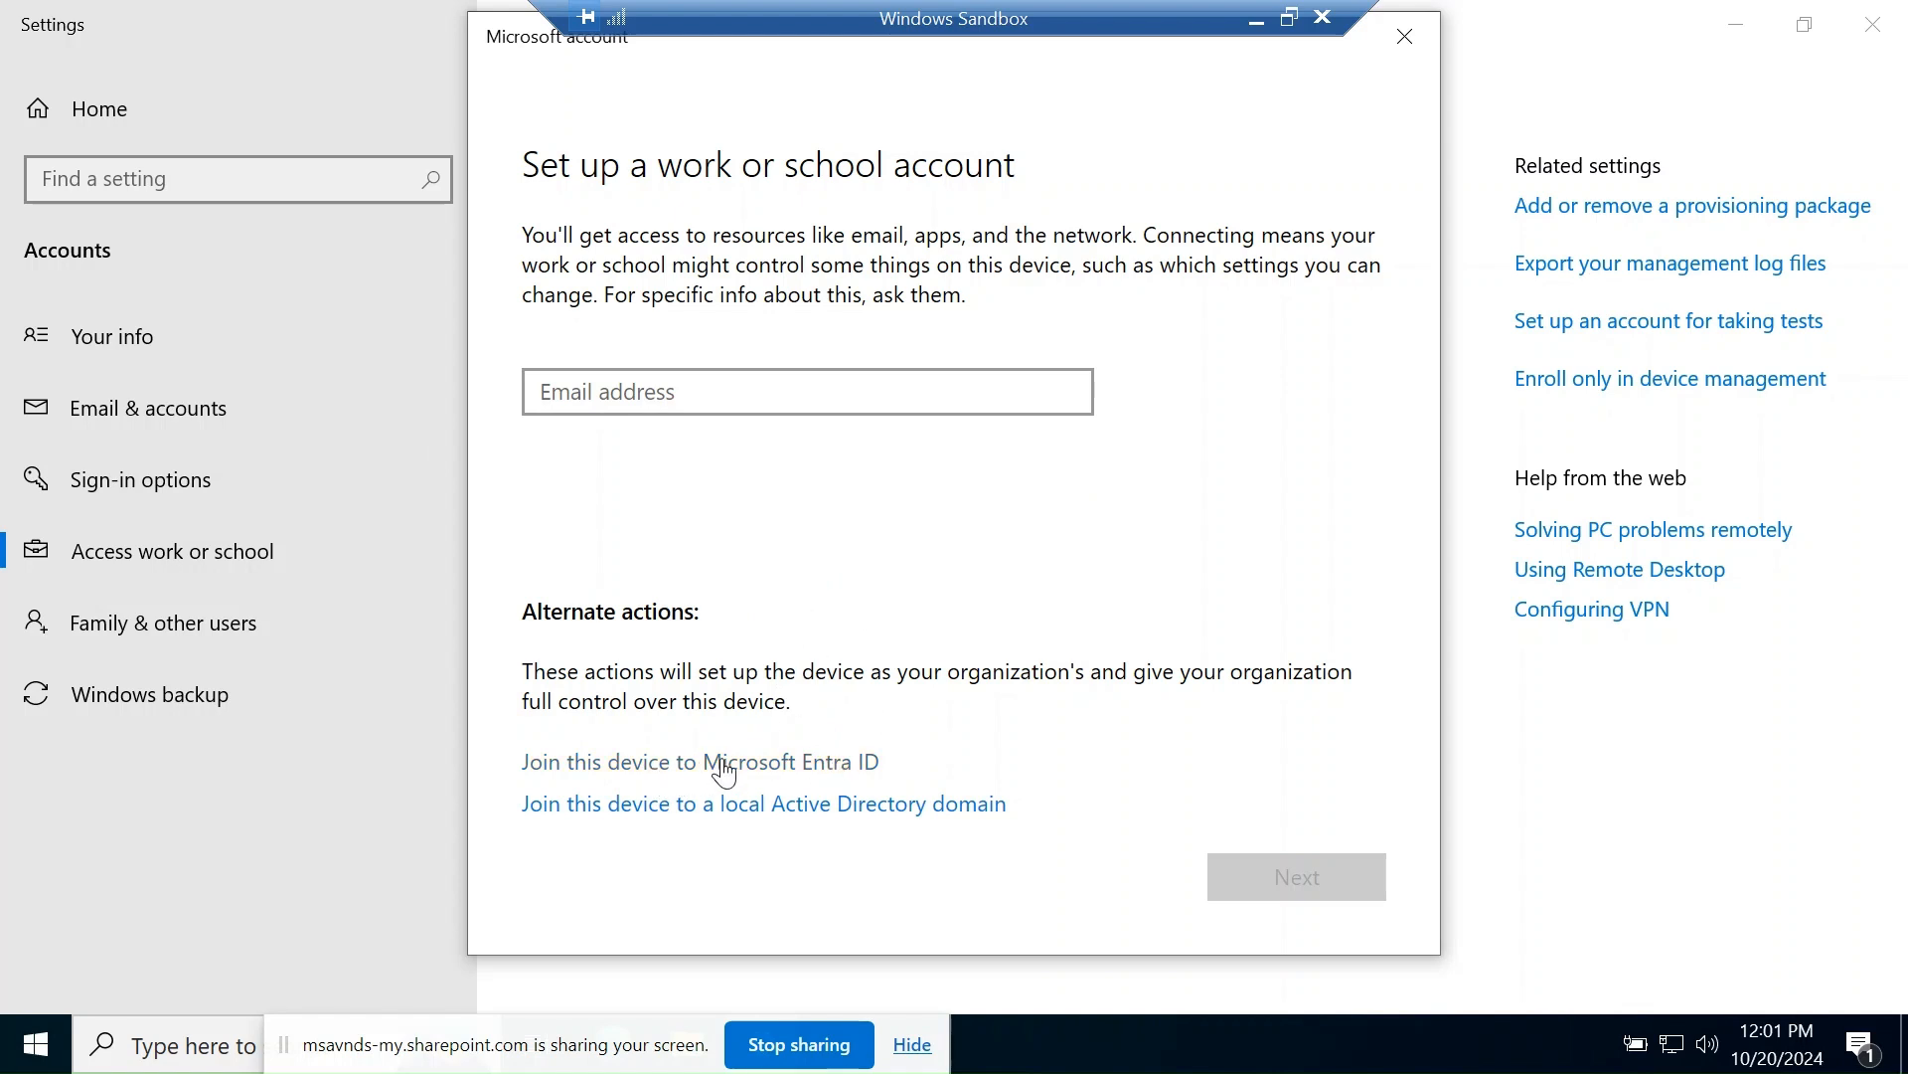
{"action": "left_click", "coordinate": [692, 398]}
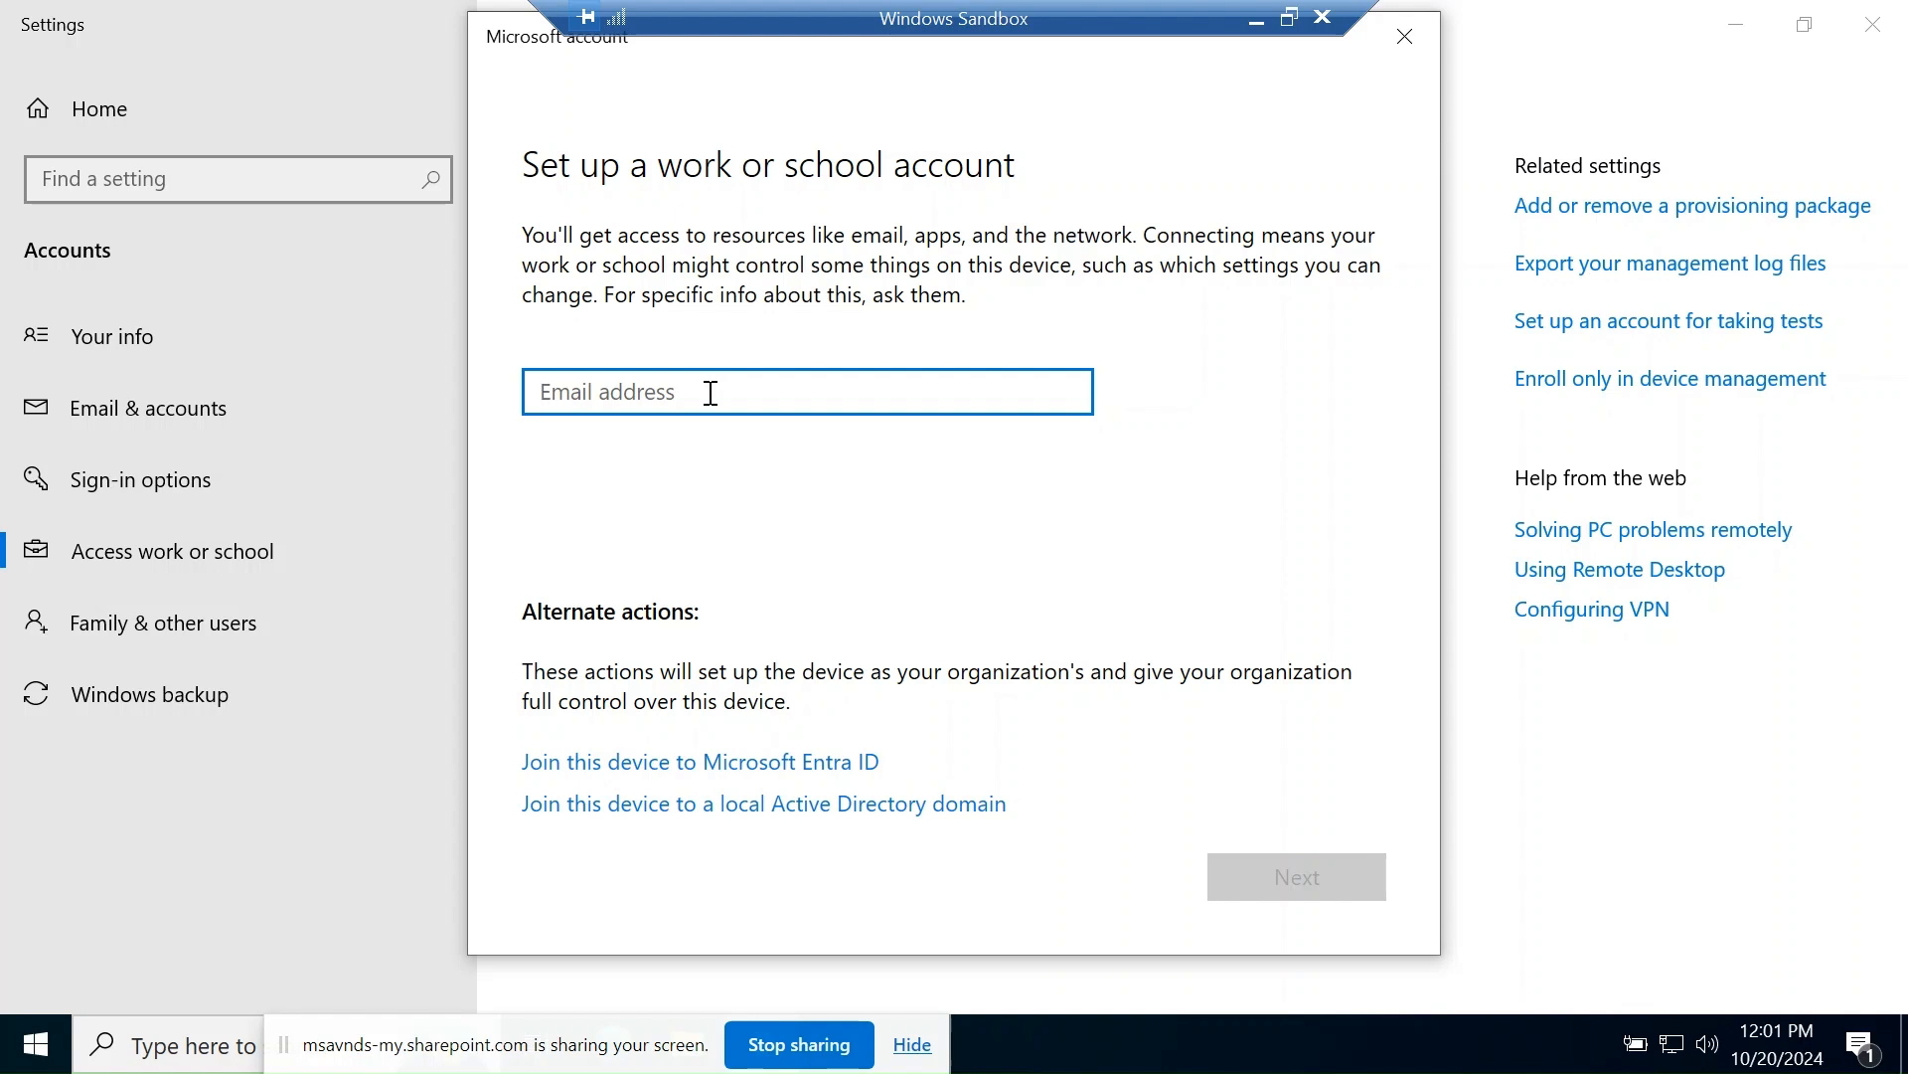
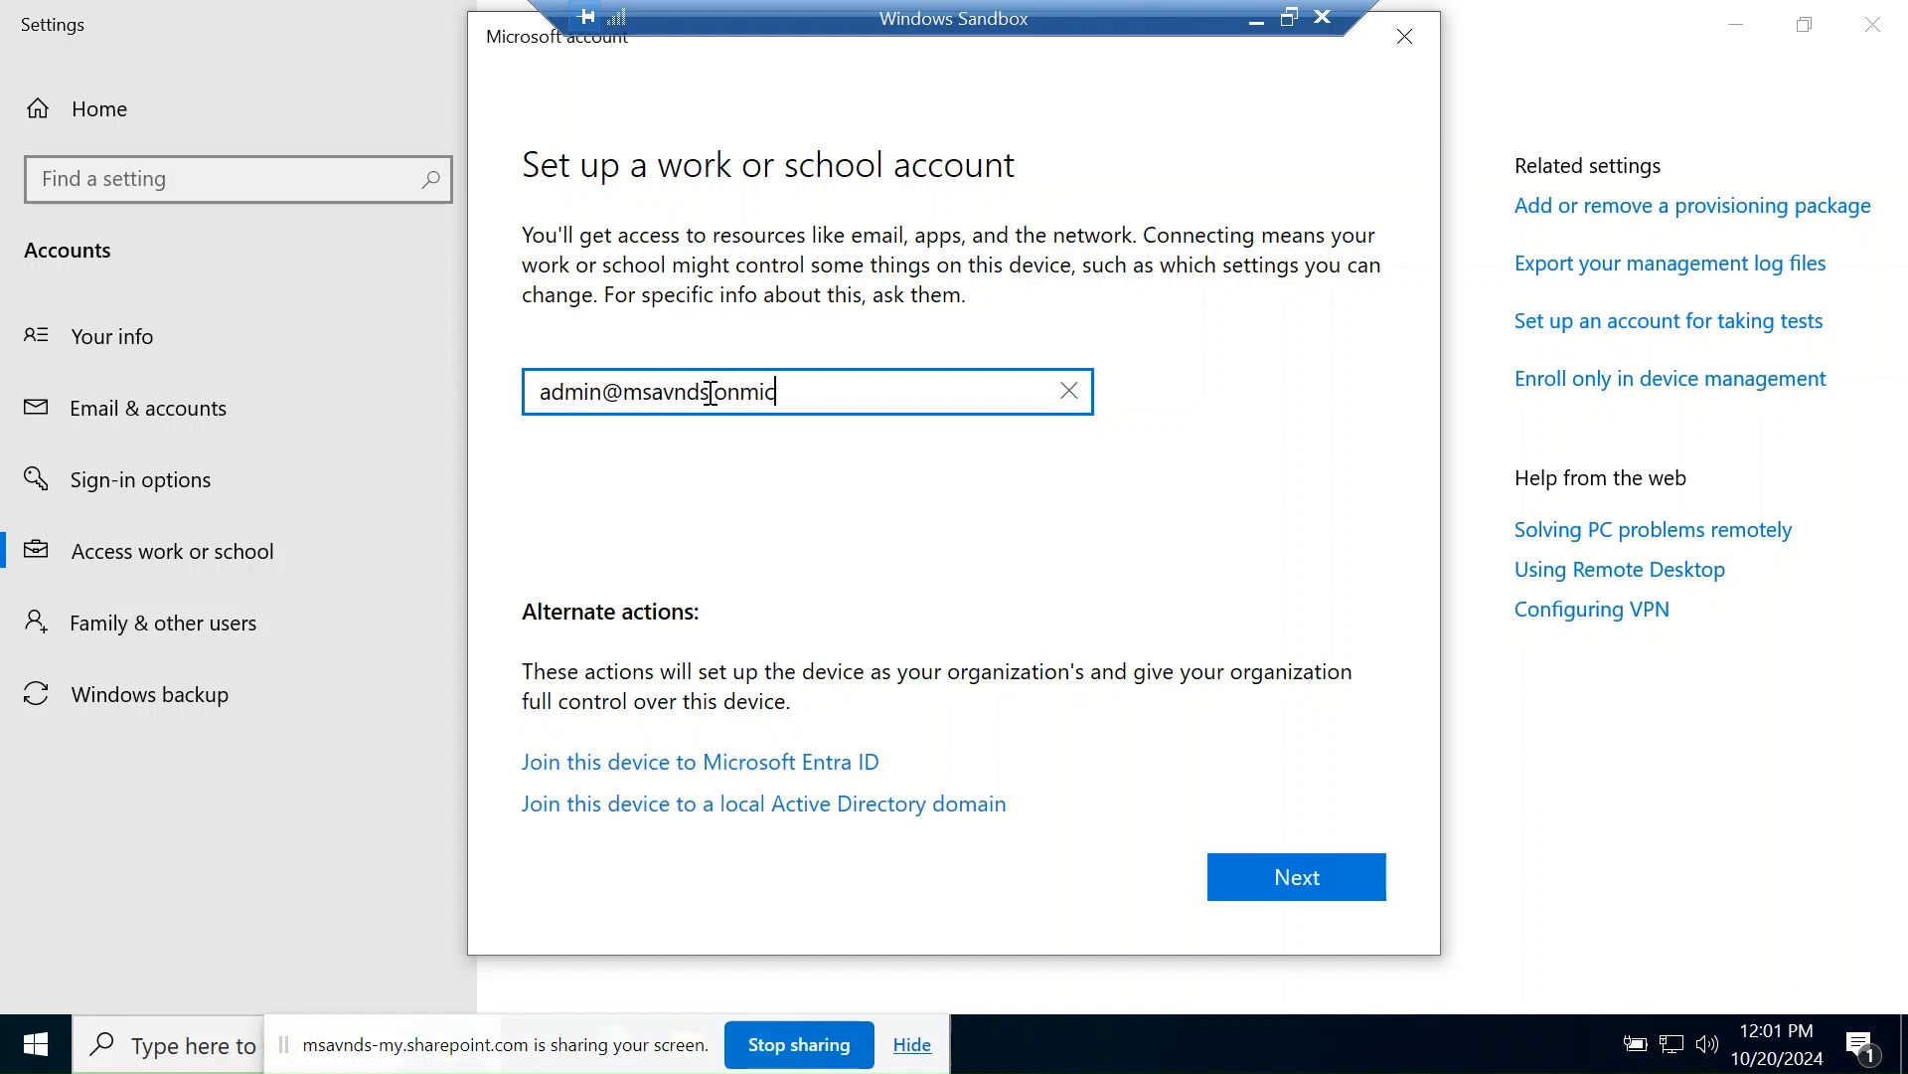
- Enter the tenant admin's work e-mail address and continue to the password page
{"action": "key", "text": "ctrl+a"}
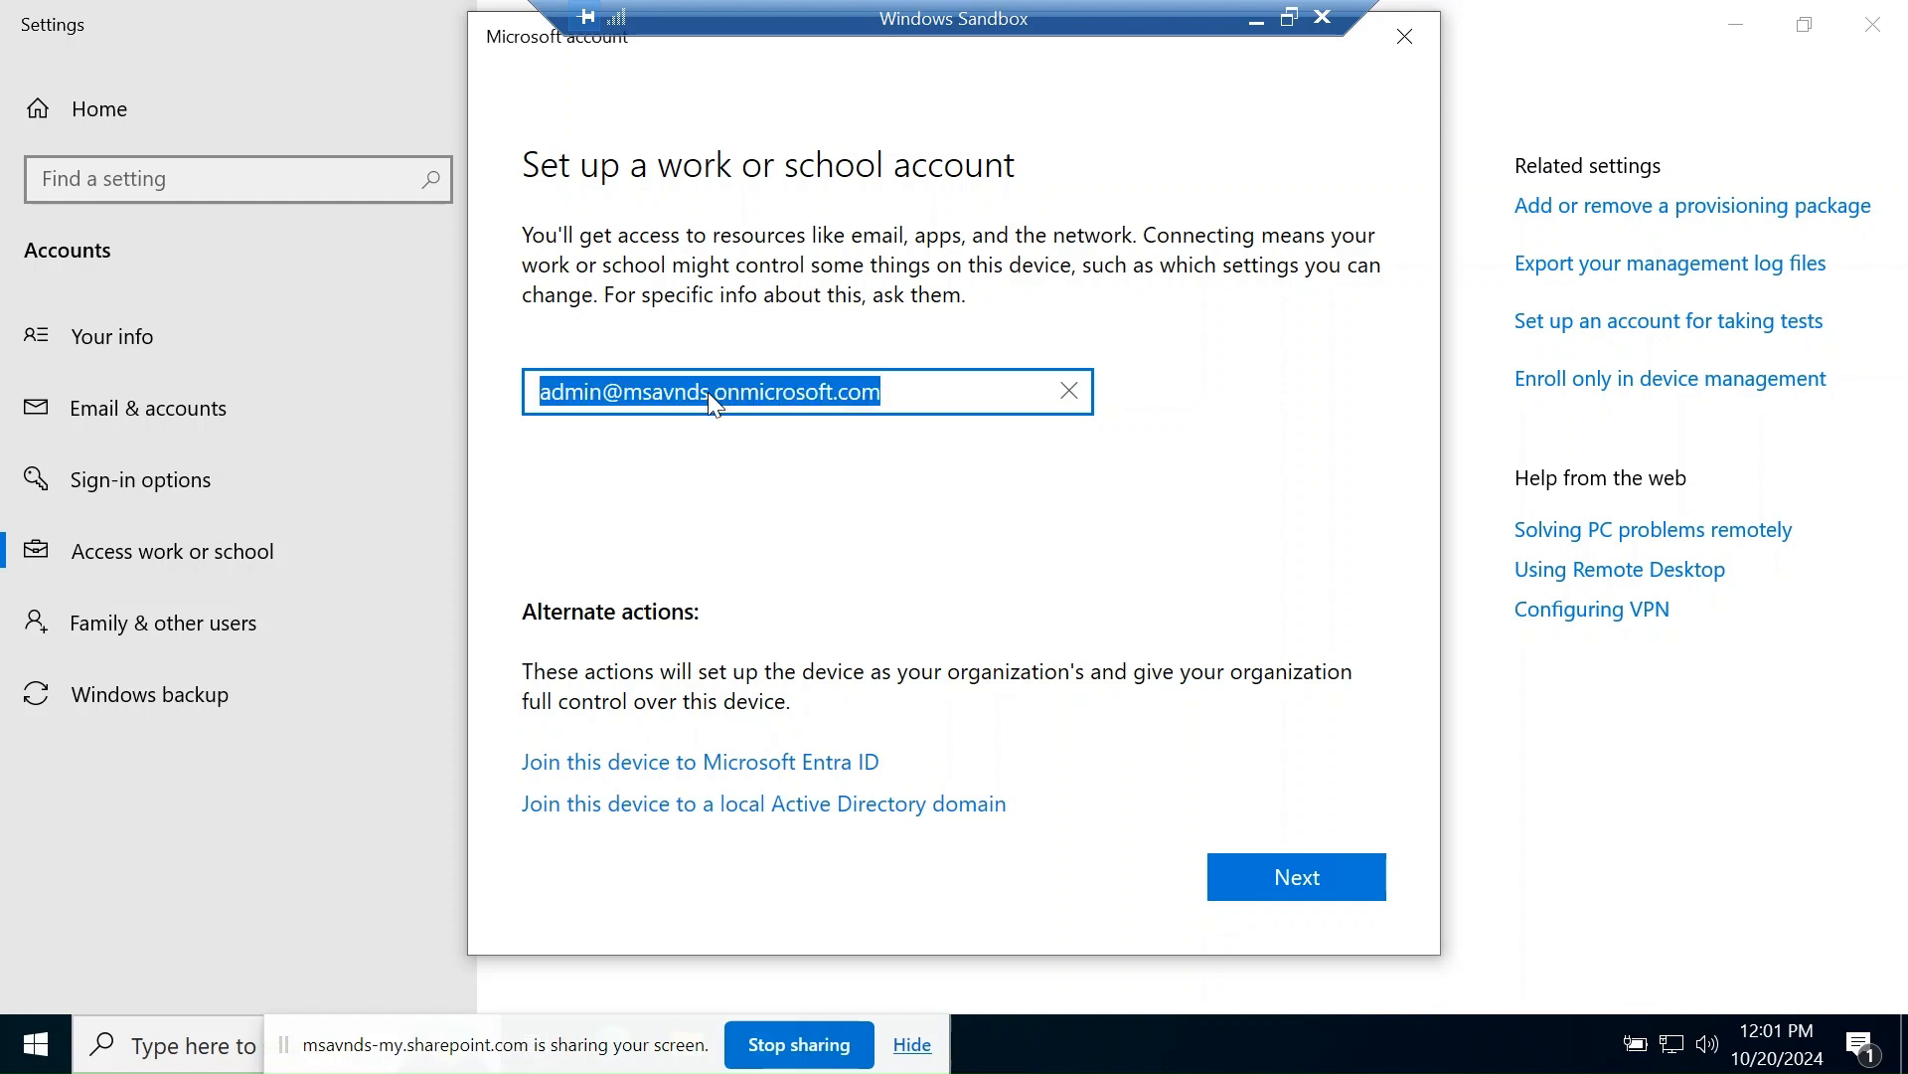
{"action": "left_click", "coordinate": [982, 414]}
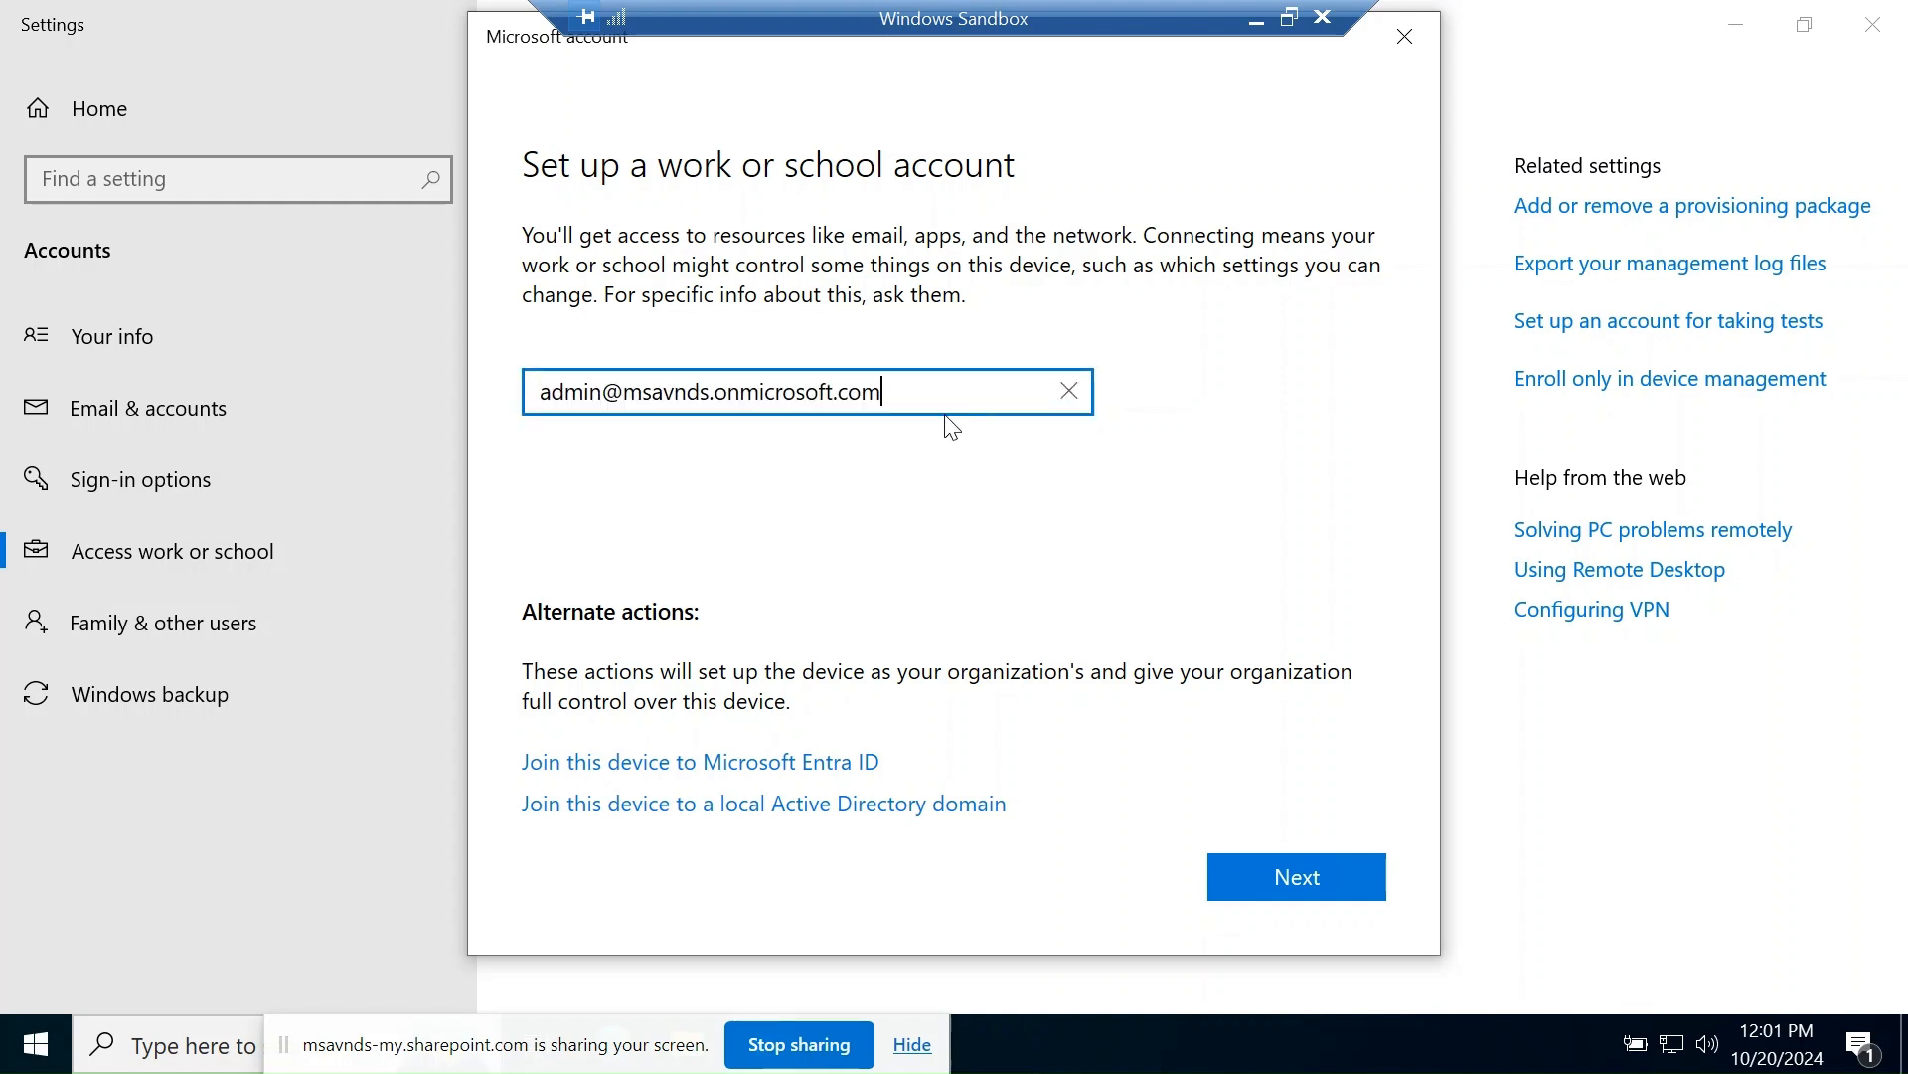
{"action": "left_click", "coordinate": [1305, 875]}
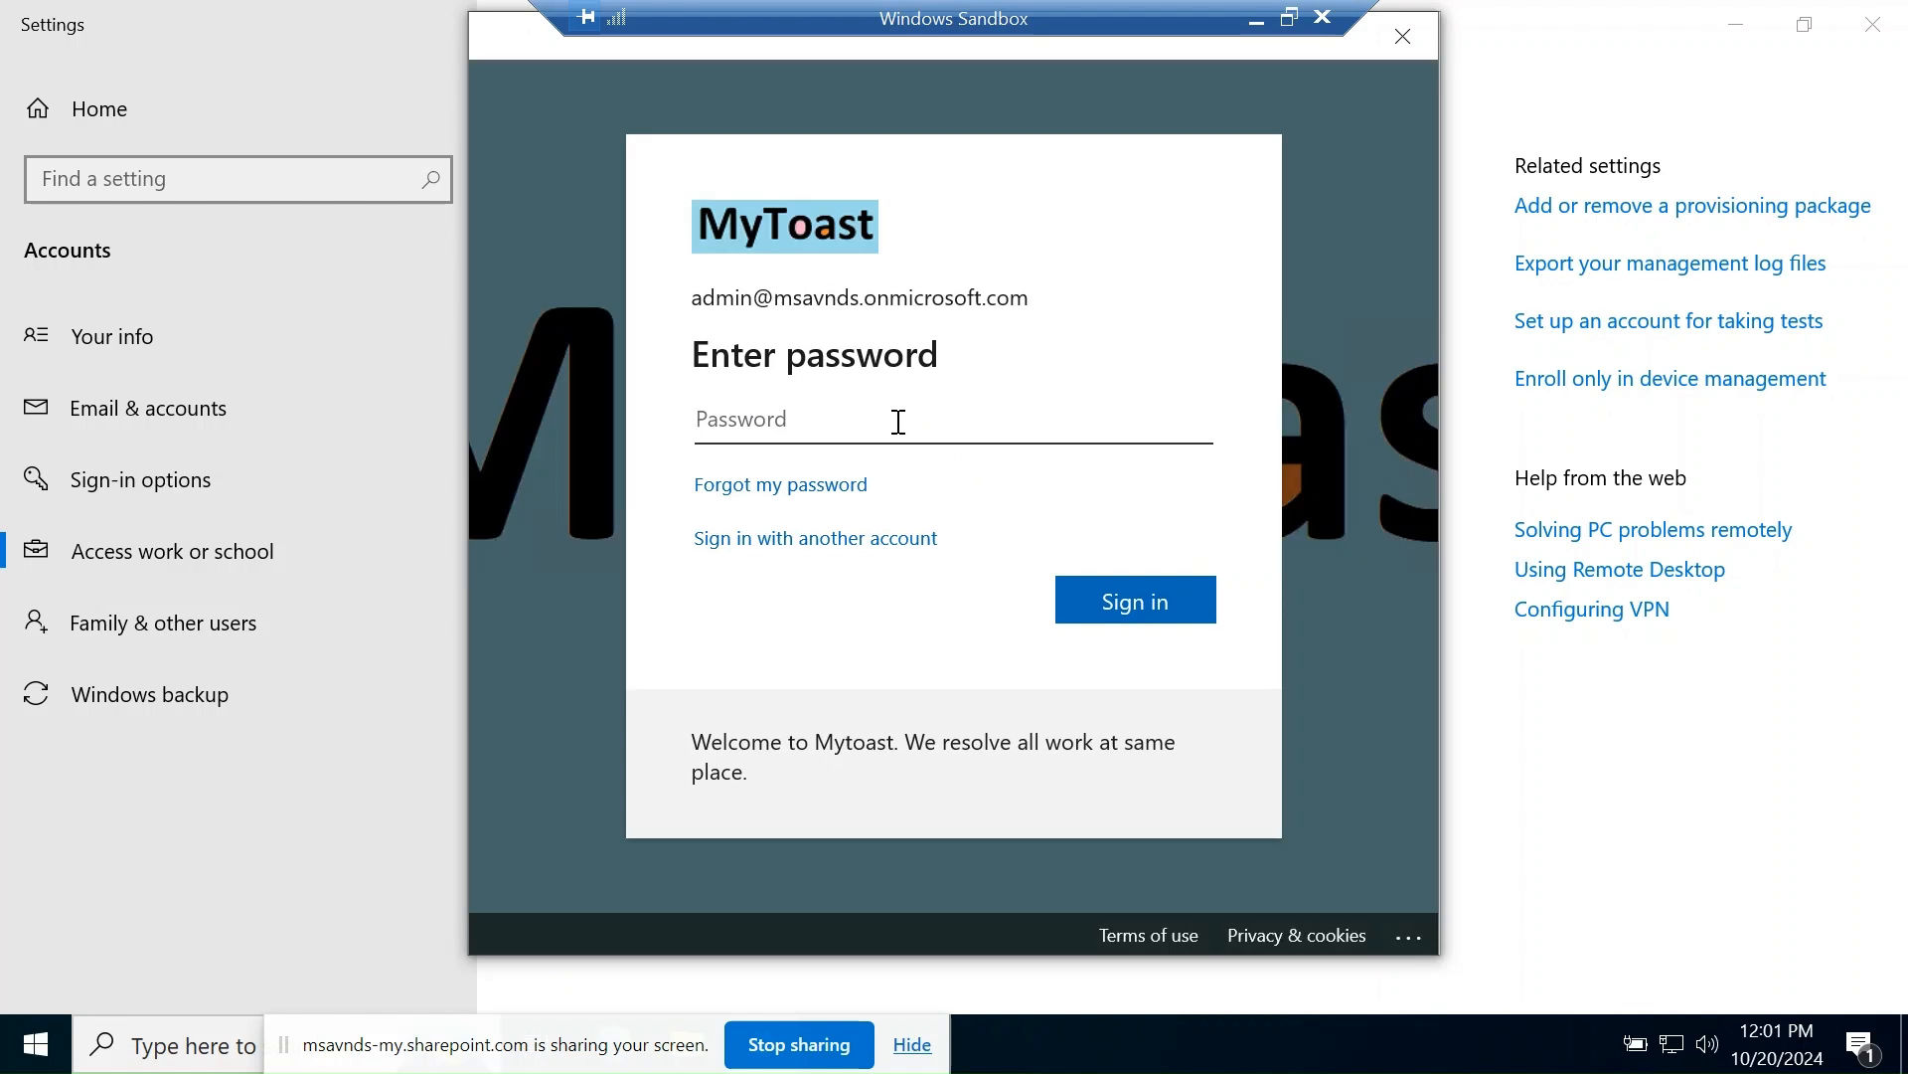
- Sign in with the admin account password, which ends in error 80192EE7
{"action": "type", "text": "*********"}
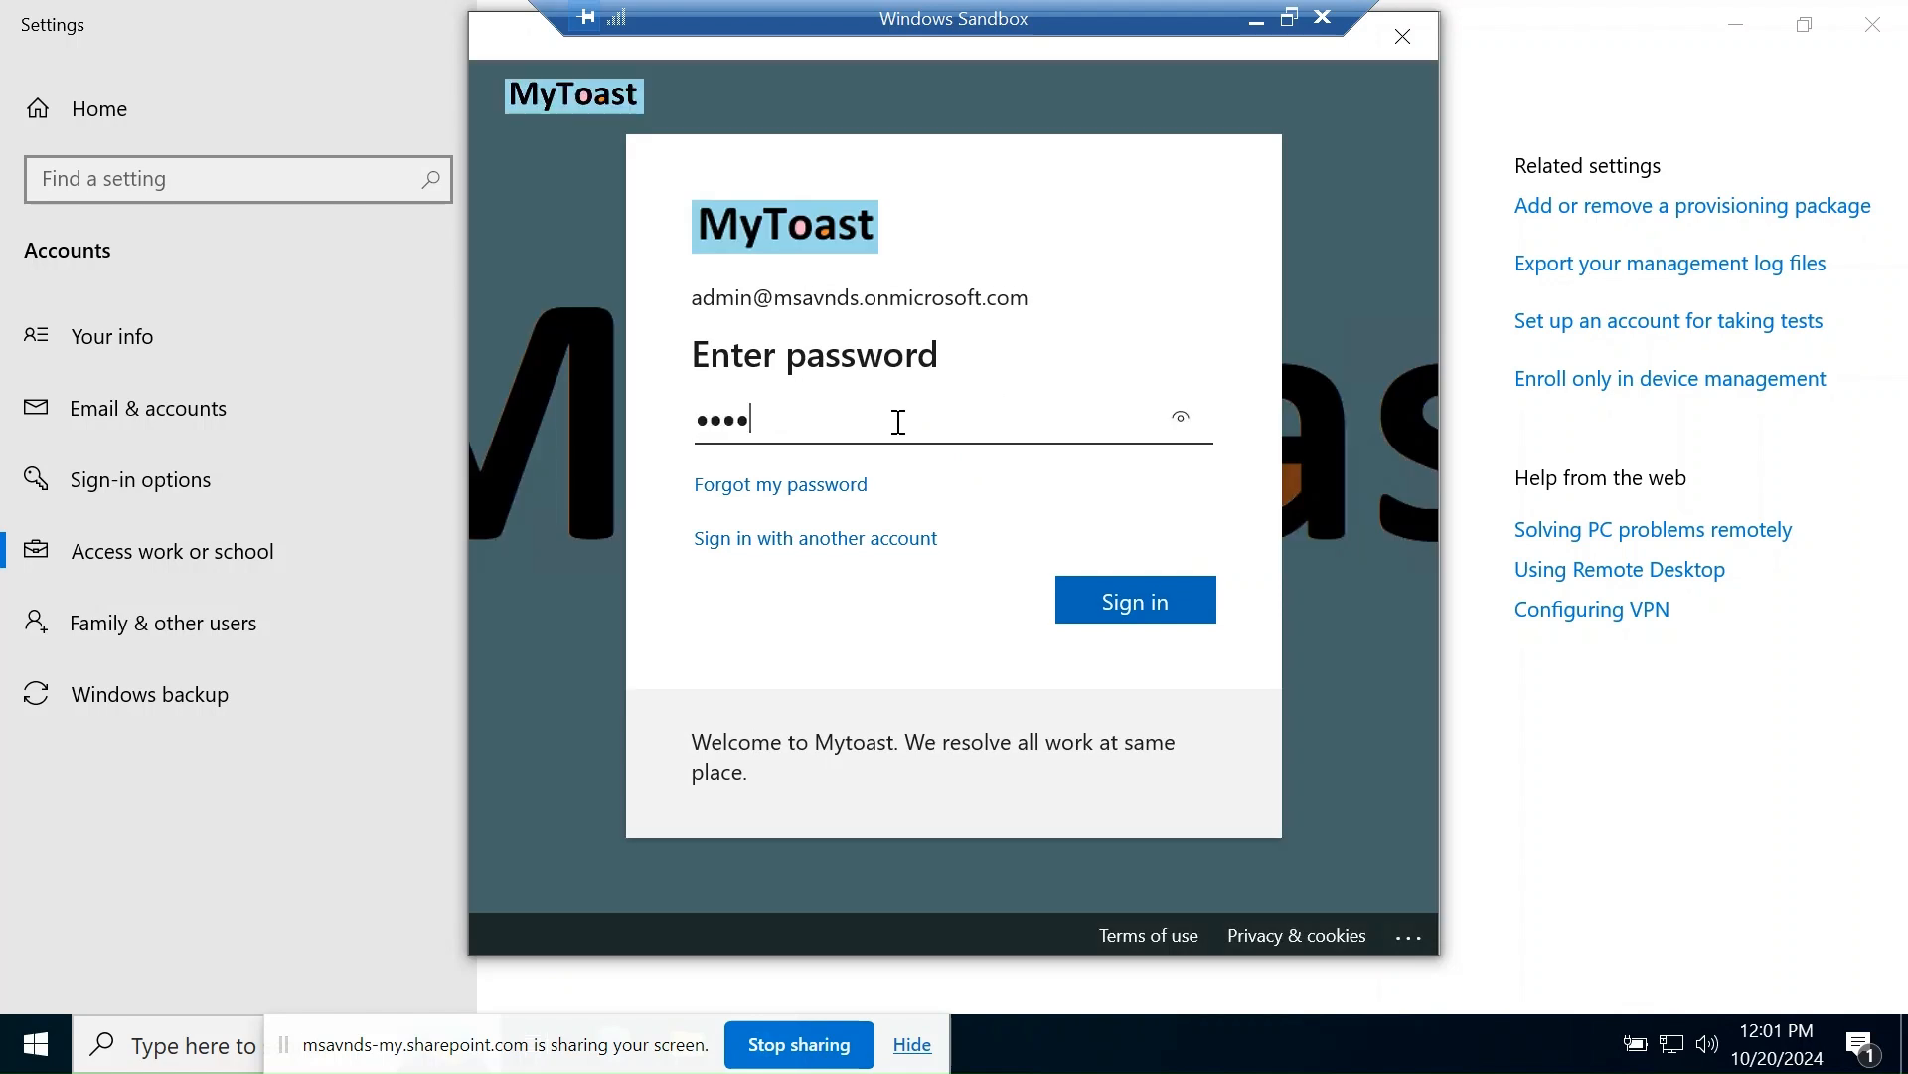
{"action": "type", "text": "***"}
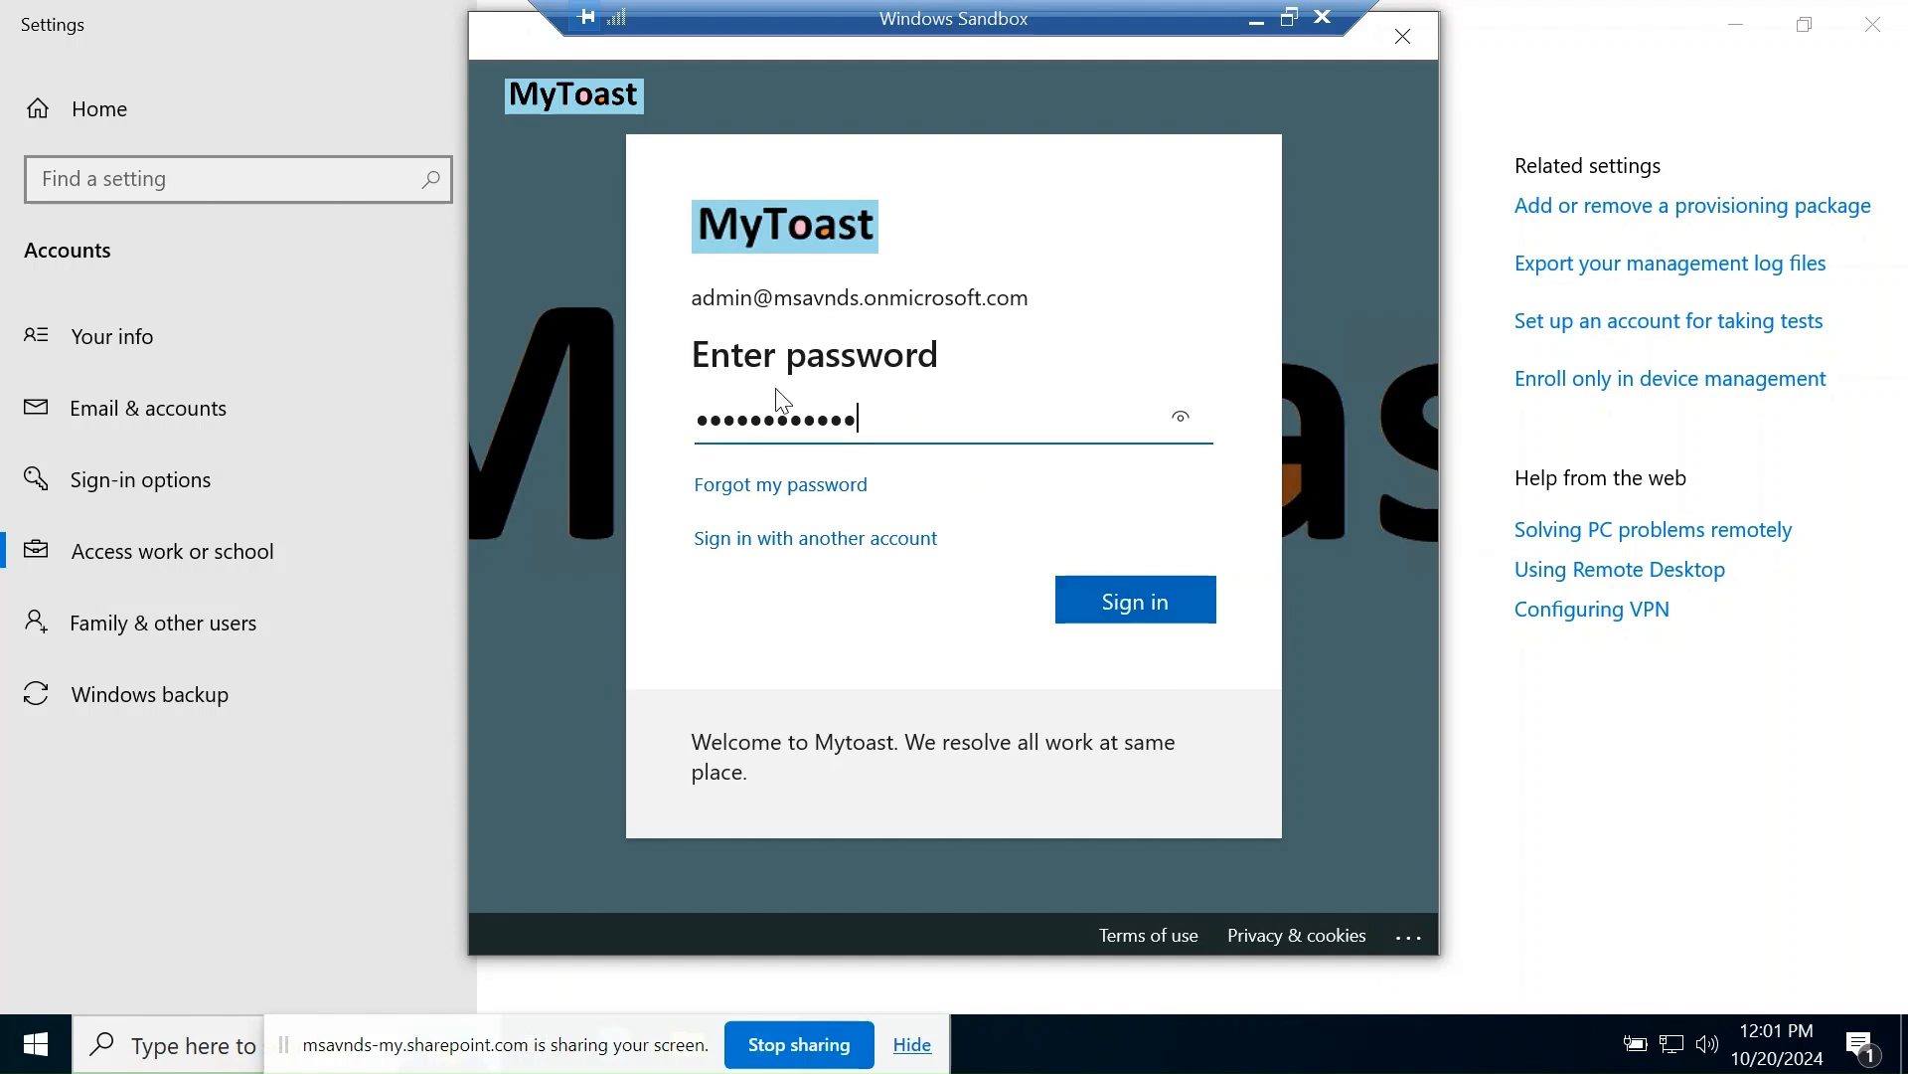
{"action": "left_click", "coordinate": [1190, 603]}
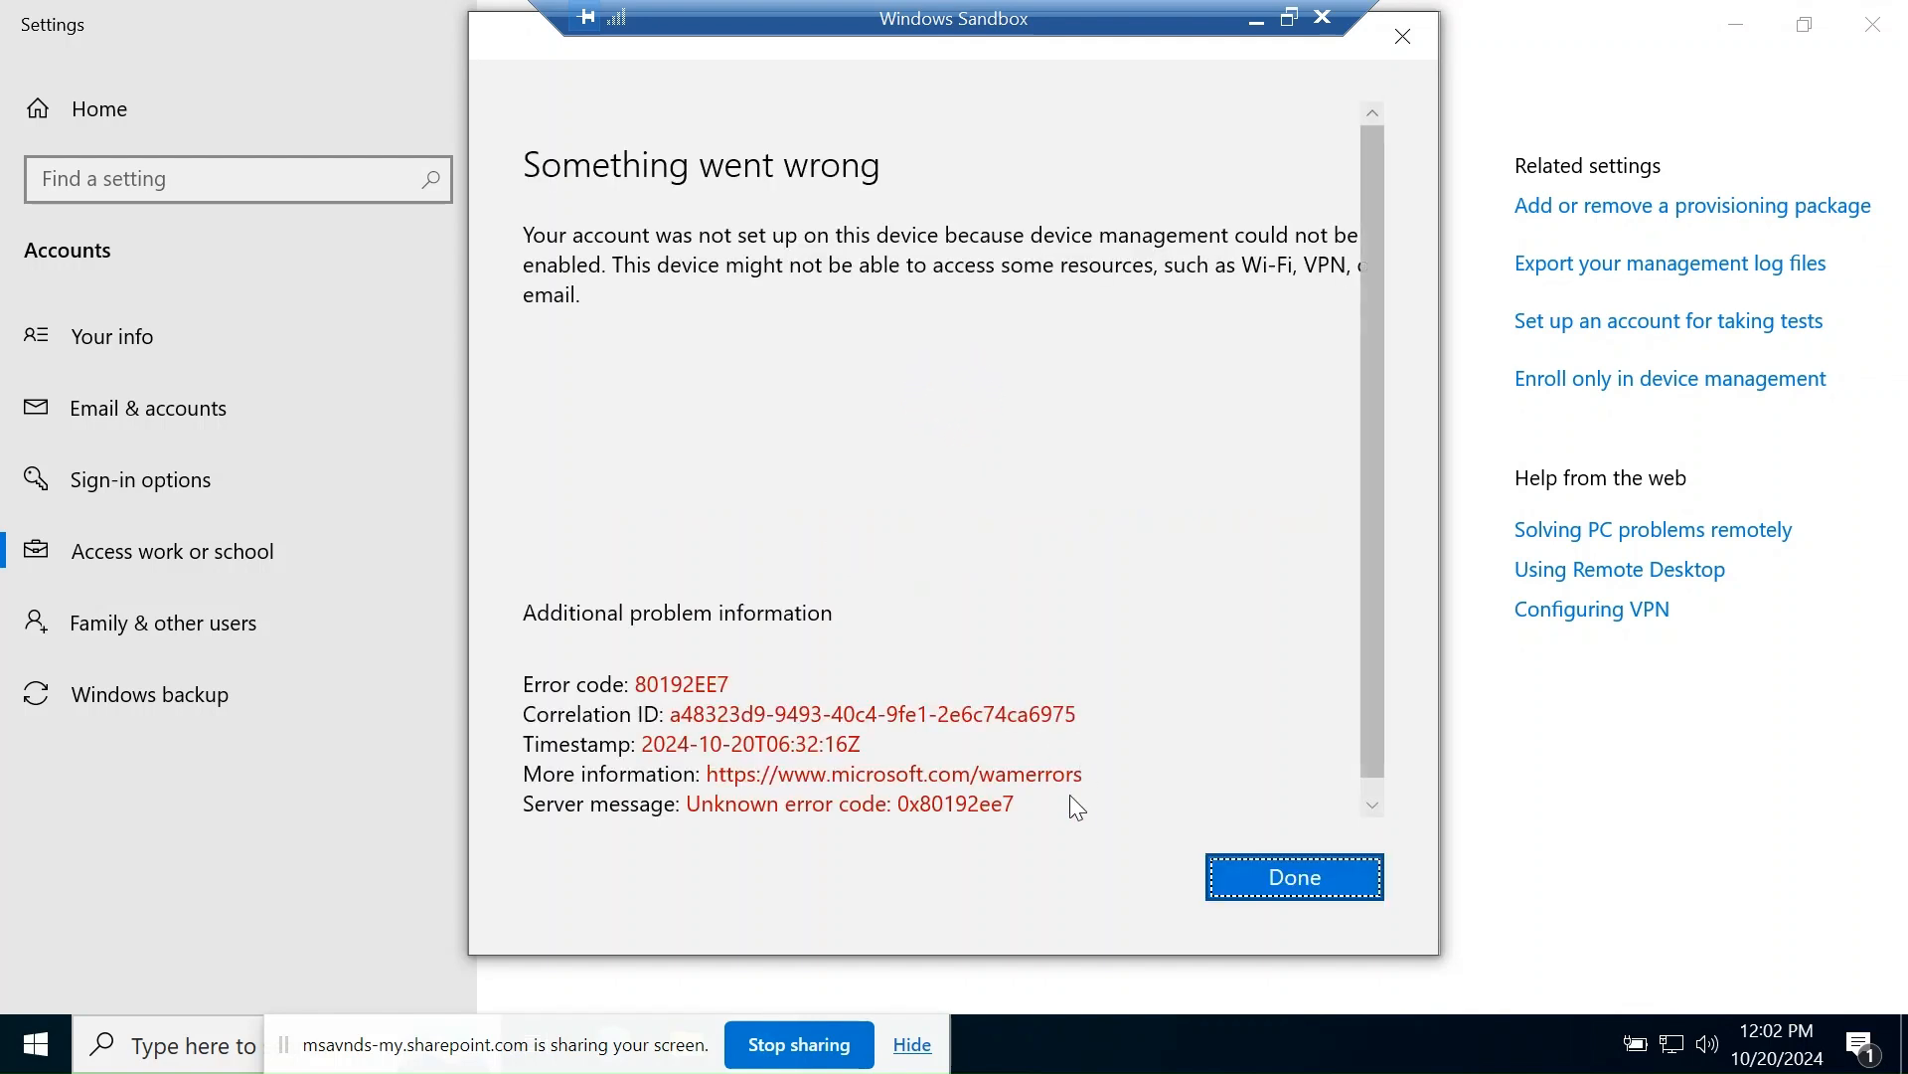
- Review the 80192EE7 error details and dismiss the Something went wrong dialog with Done
{"action": "scroll", "coordinate": [1119, 588], "scroll_direction": "down", "scroll_amount": 1}
{"action": "scroll", "coordinate": [1133, 571], "scroll_direction": "up", "scroll_amount": 1}
{"action": "left_click", "coordinate": [885, 296]}
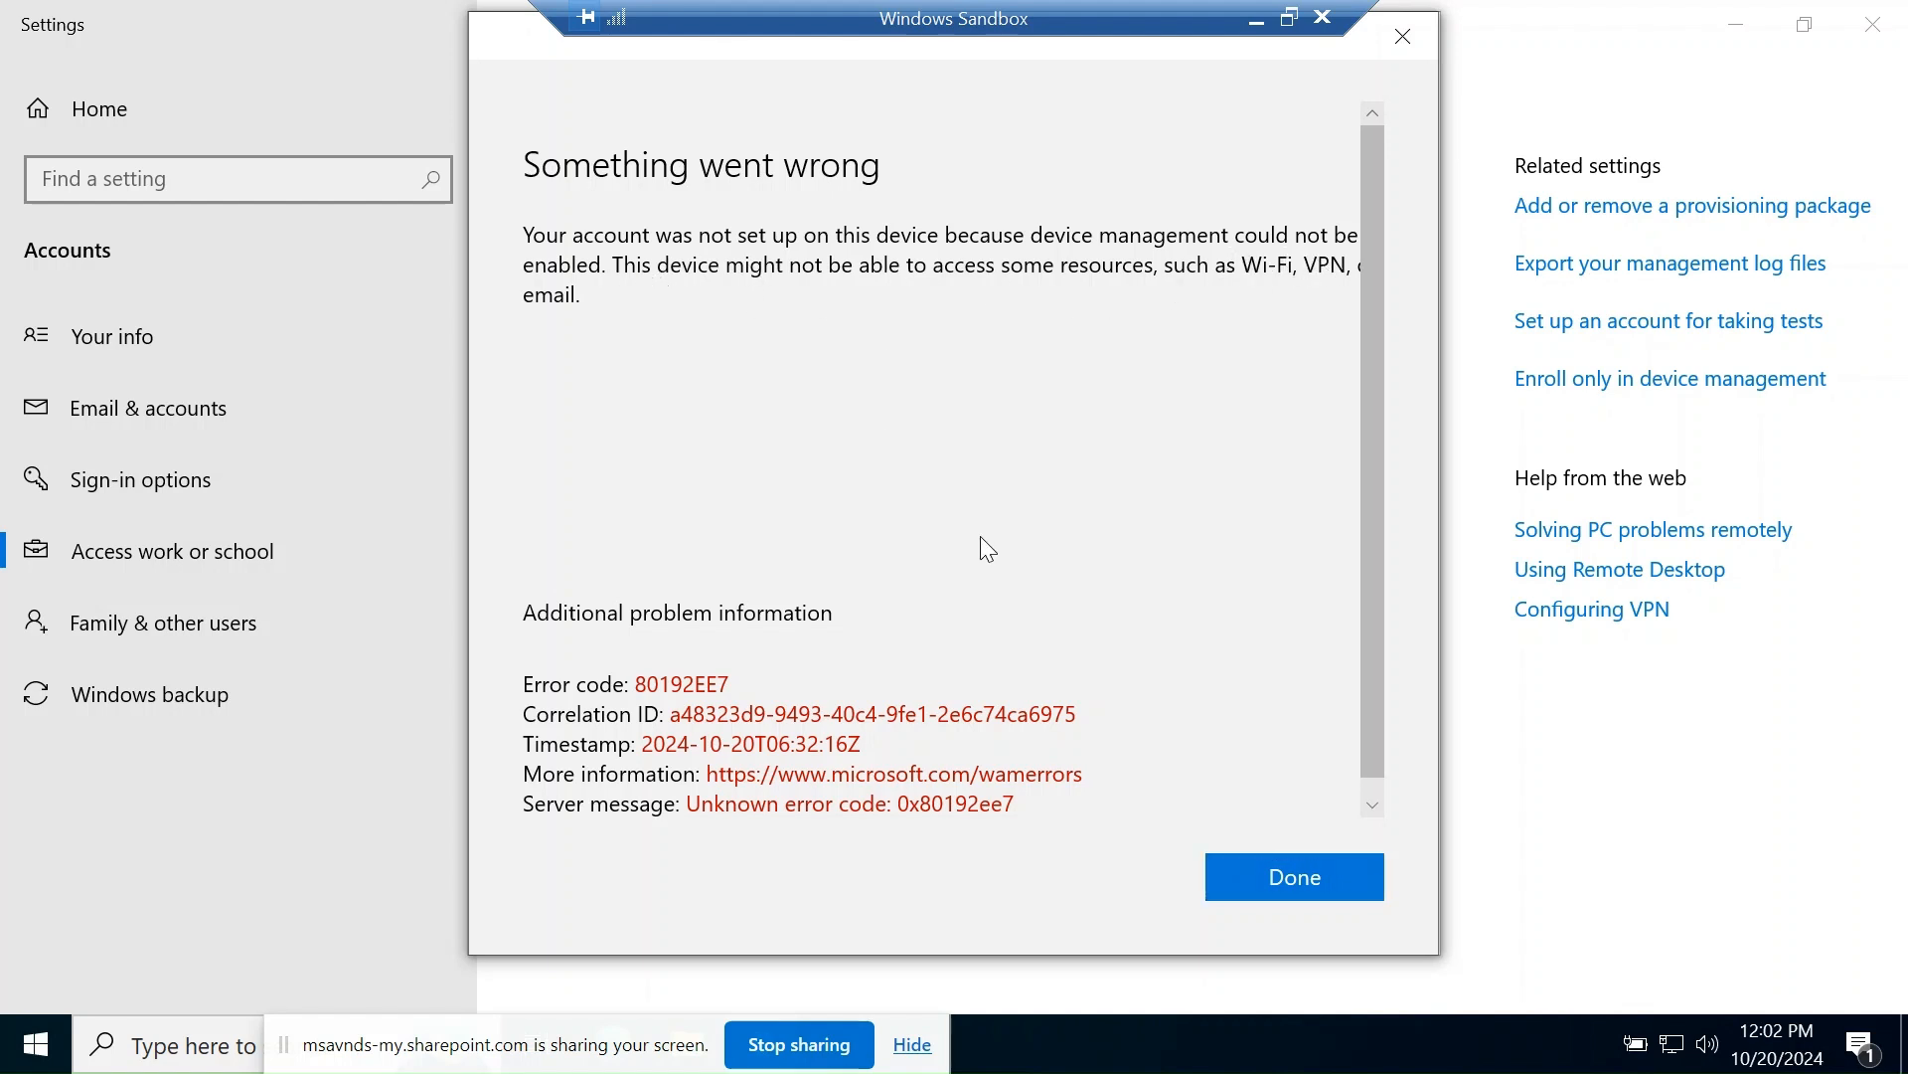
{"action": "scroll", "coordinate": [980, 539], "scroll_direction": "down", "scroll_amount": 1}
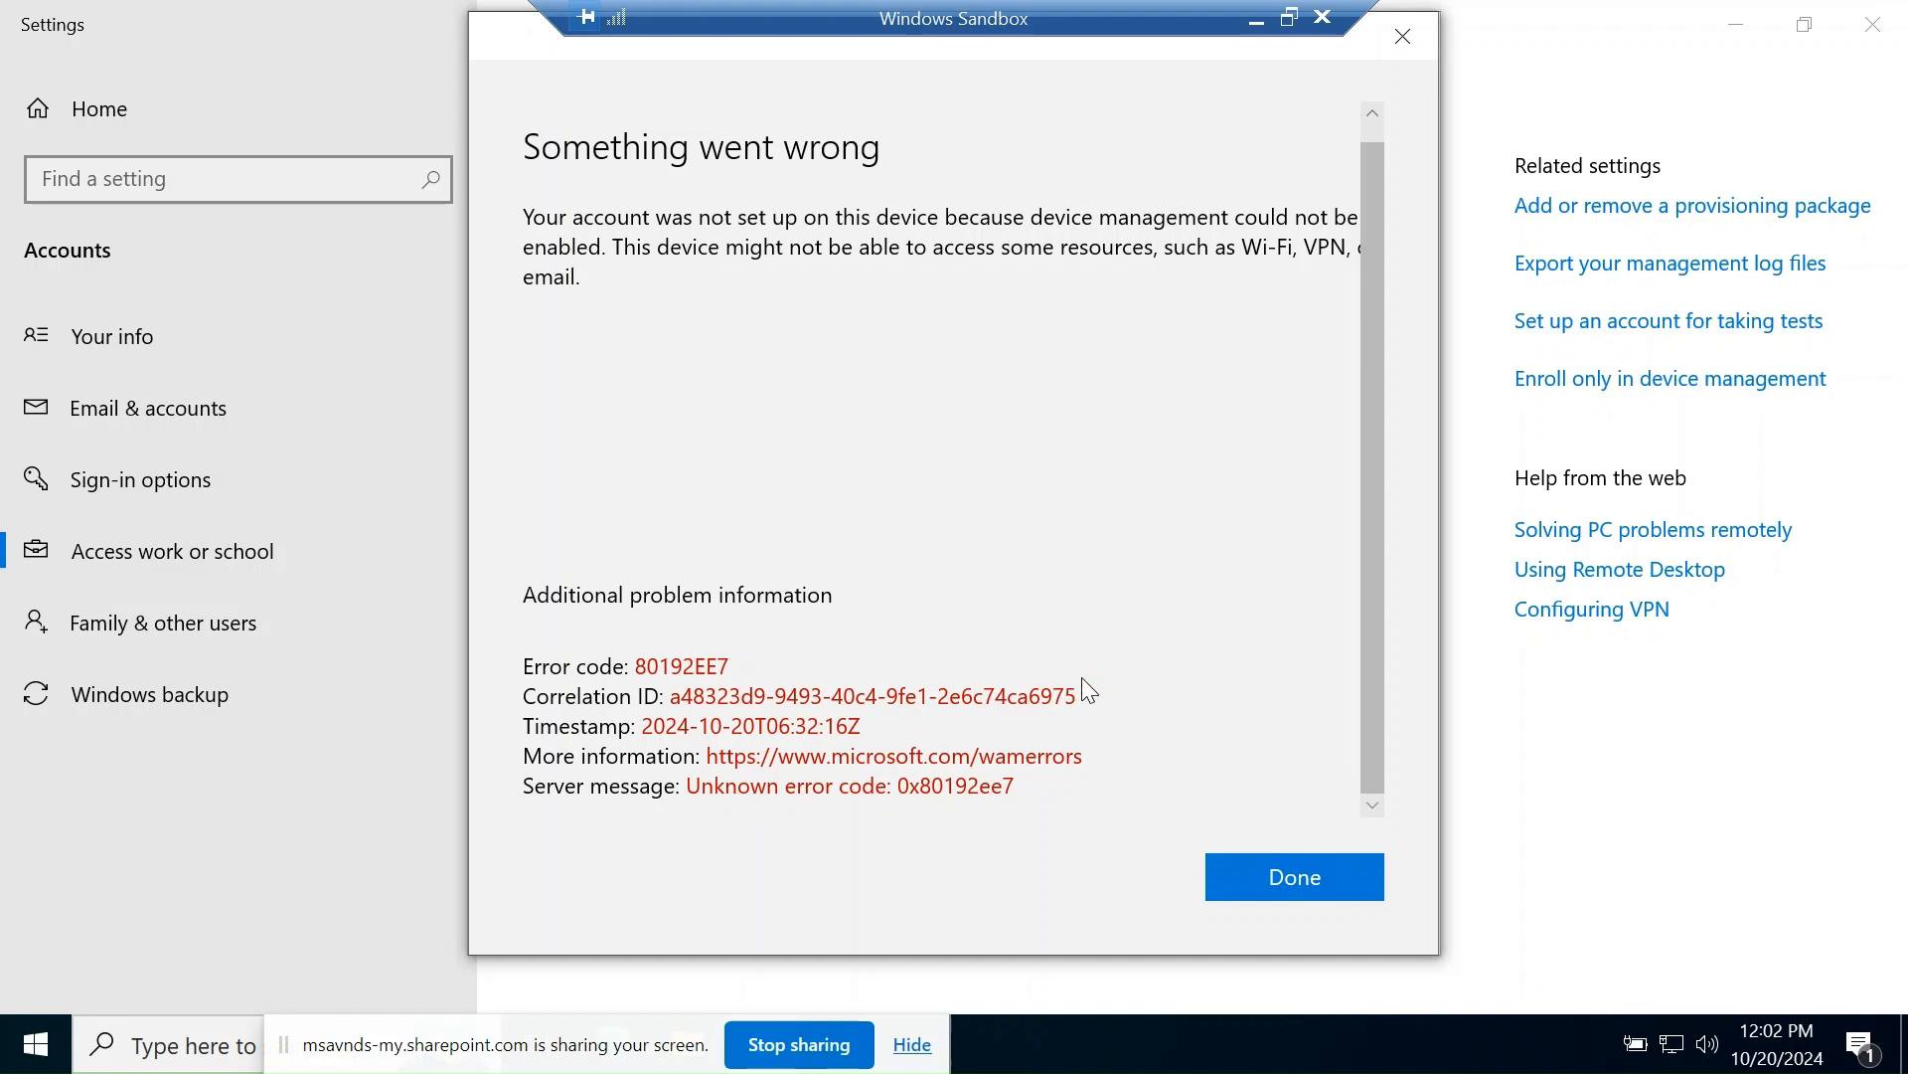
{"action": "scroll", "coordinate": [1145, 676], "scroll_direction": "up", "scroll_amount": 1}
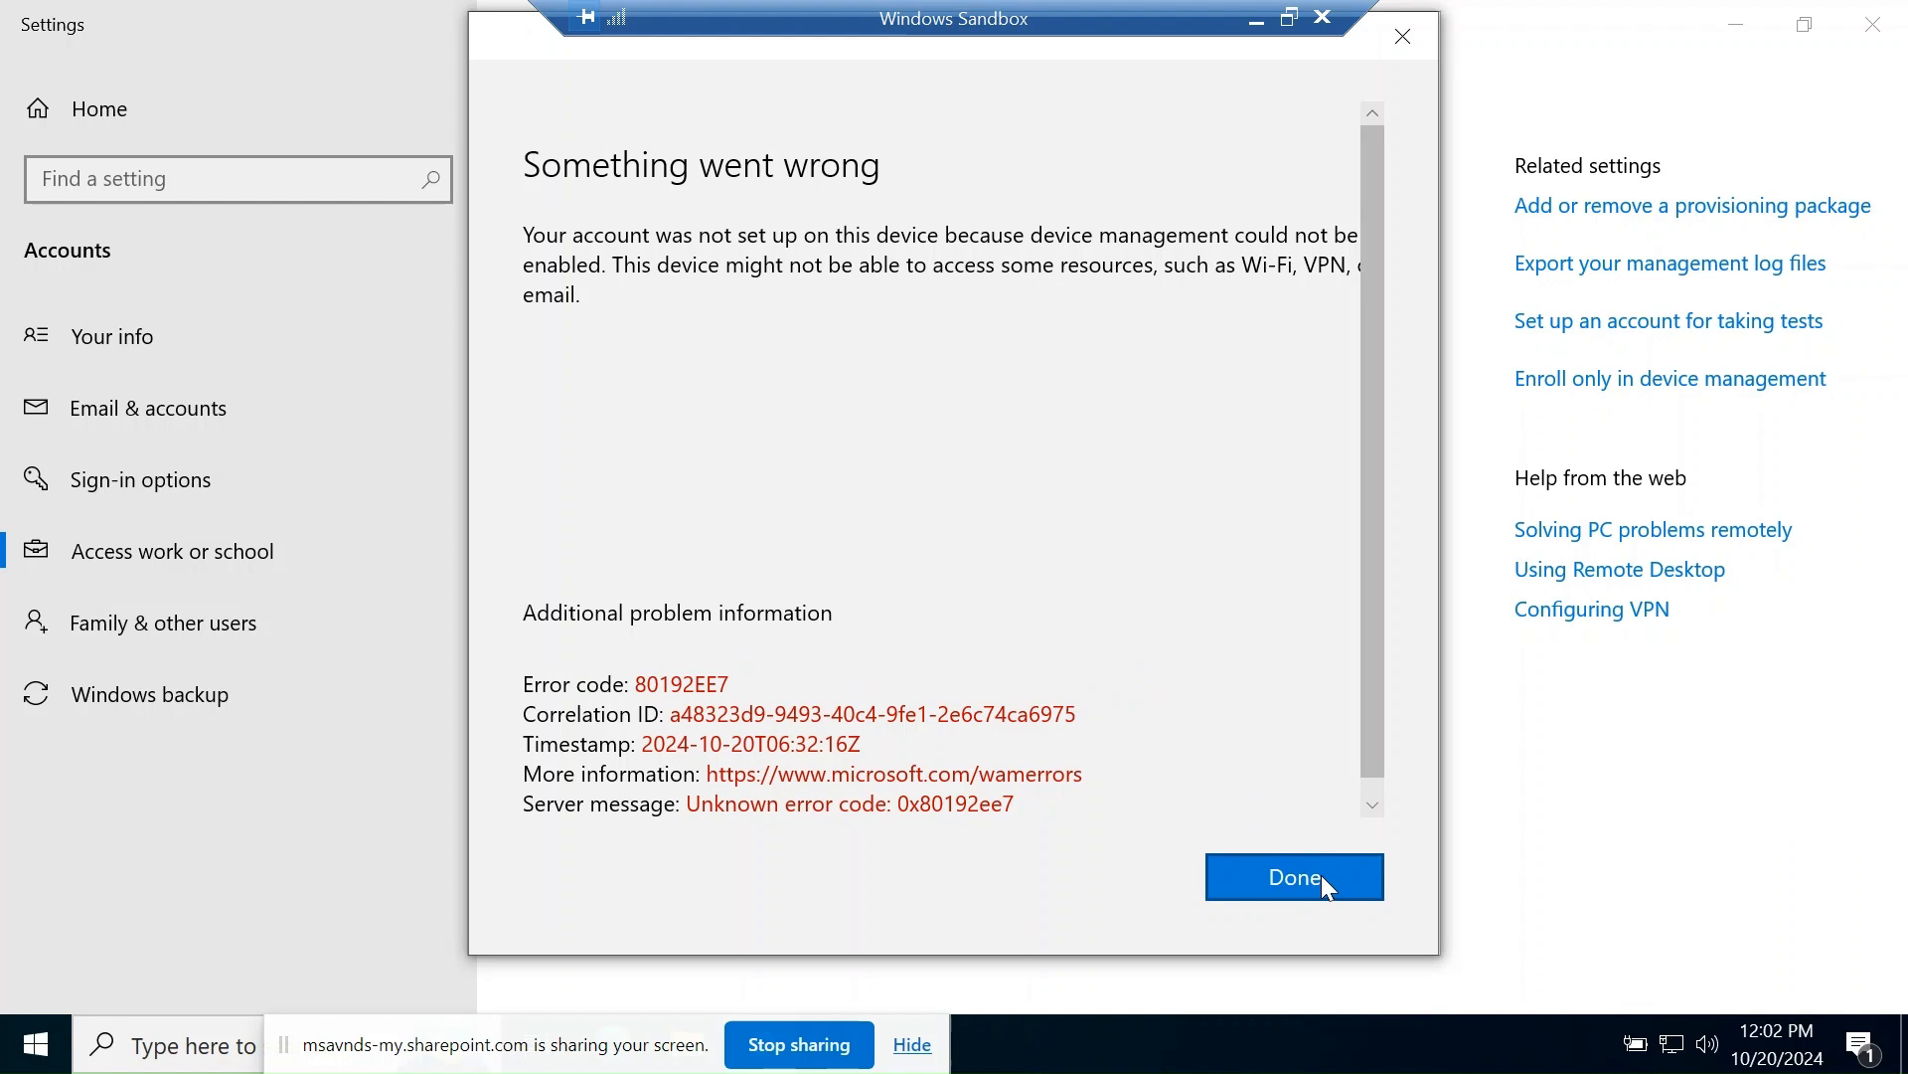
{"action": "left_click", "coordinate": [1295, 876]}
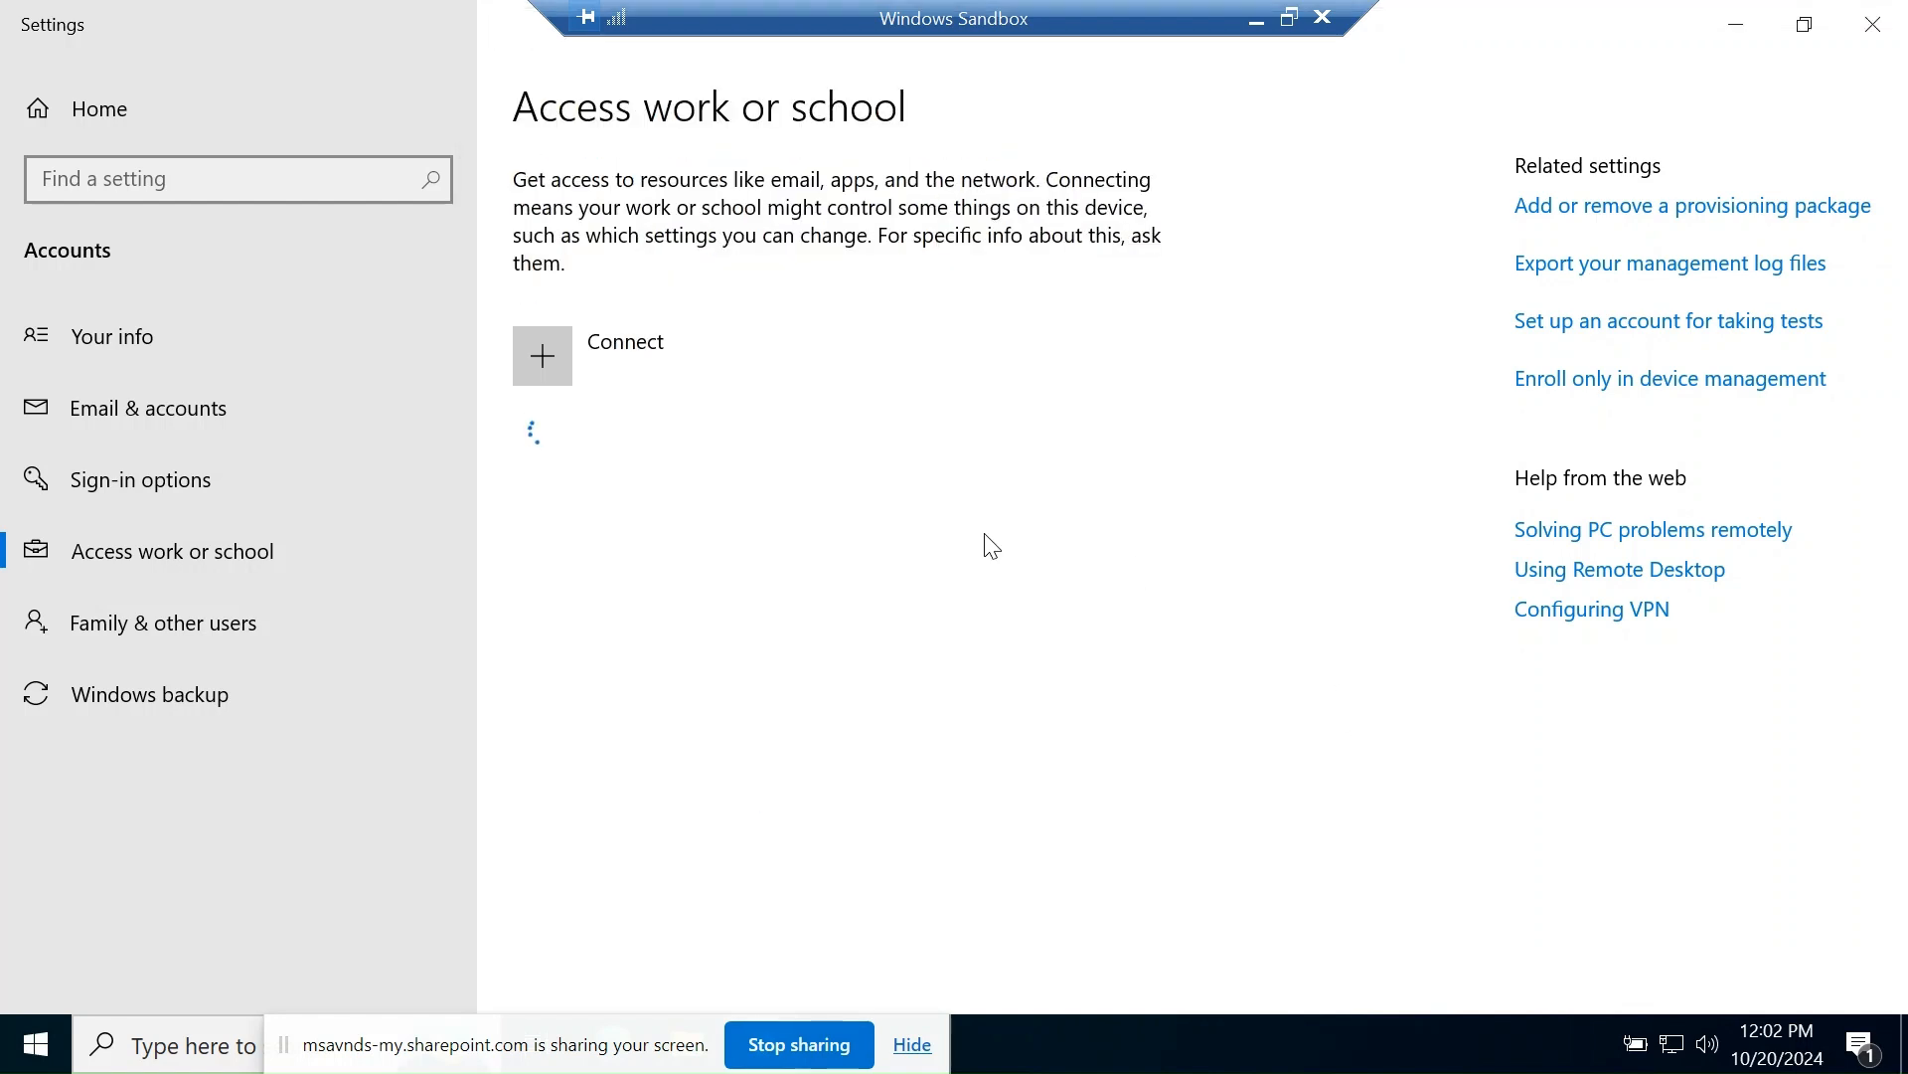
- Choose to join the device to Microsoft Entra ID and submit the admin's work e-mail address
{"action": "left_click", "coordinate": [596, 363]}
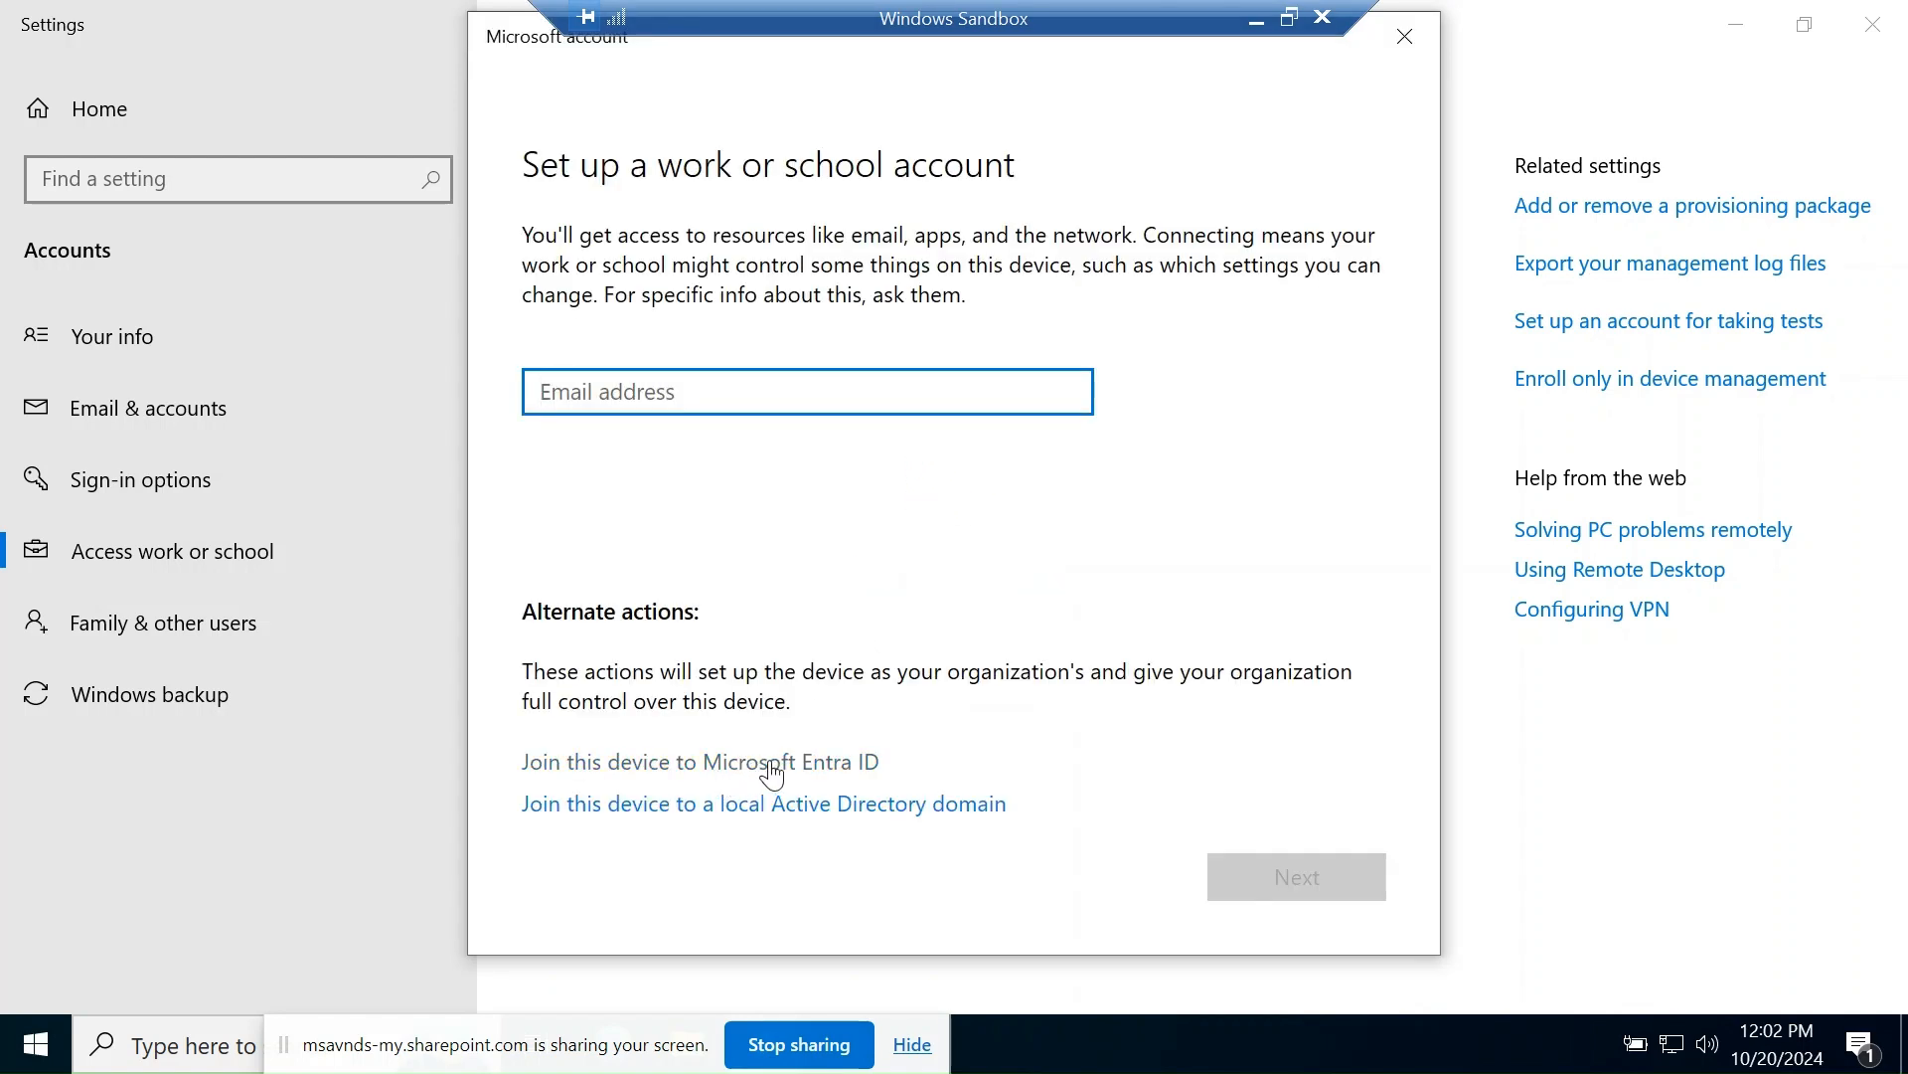
{"action": "left_click", "coordinate": [628, 768]}
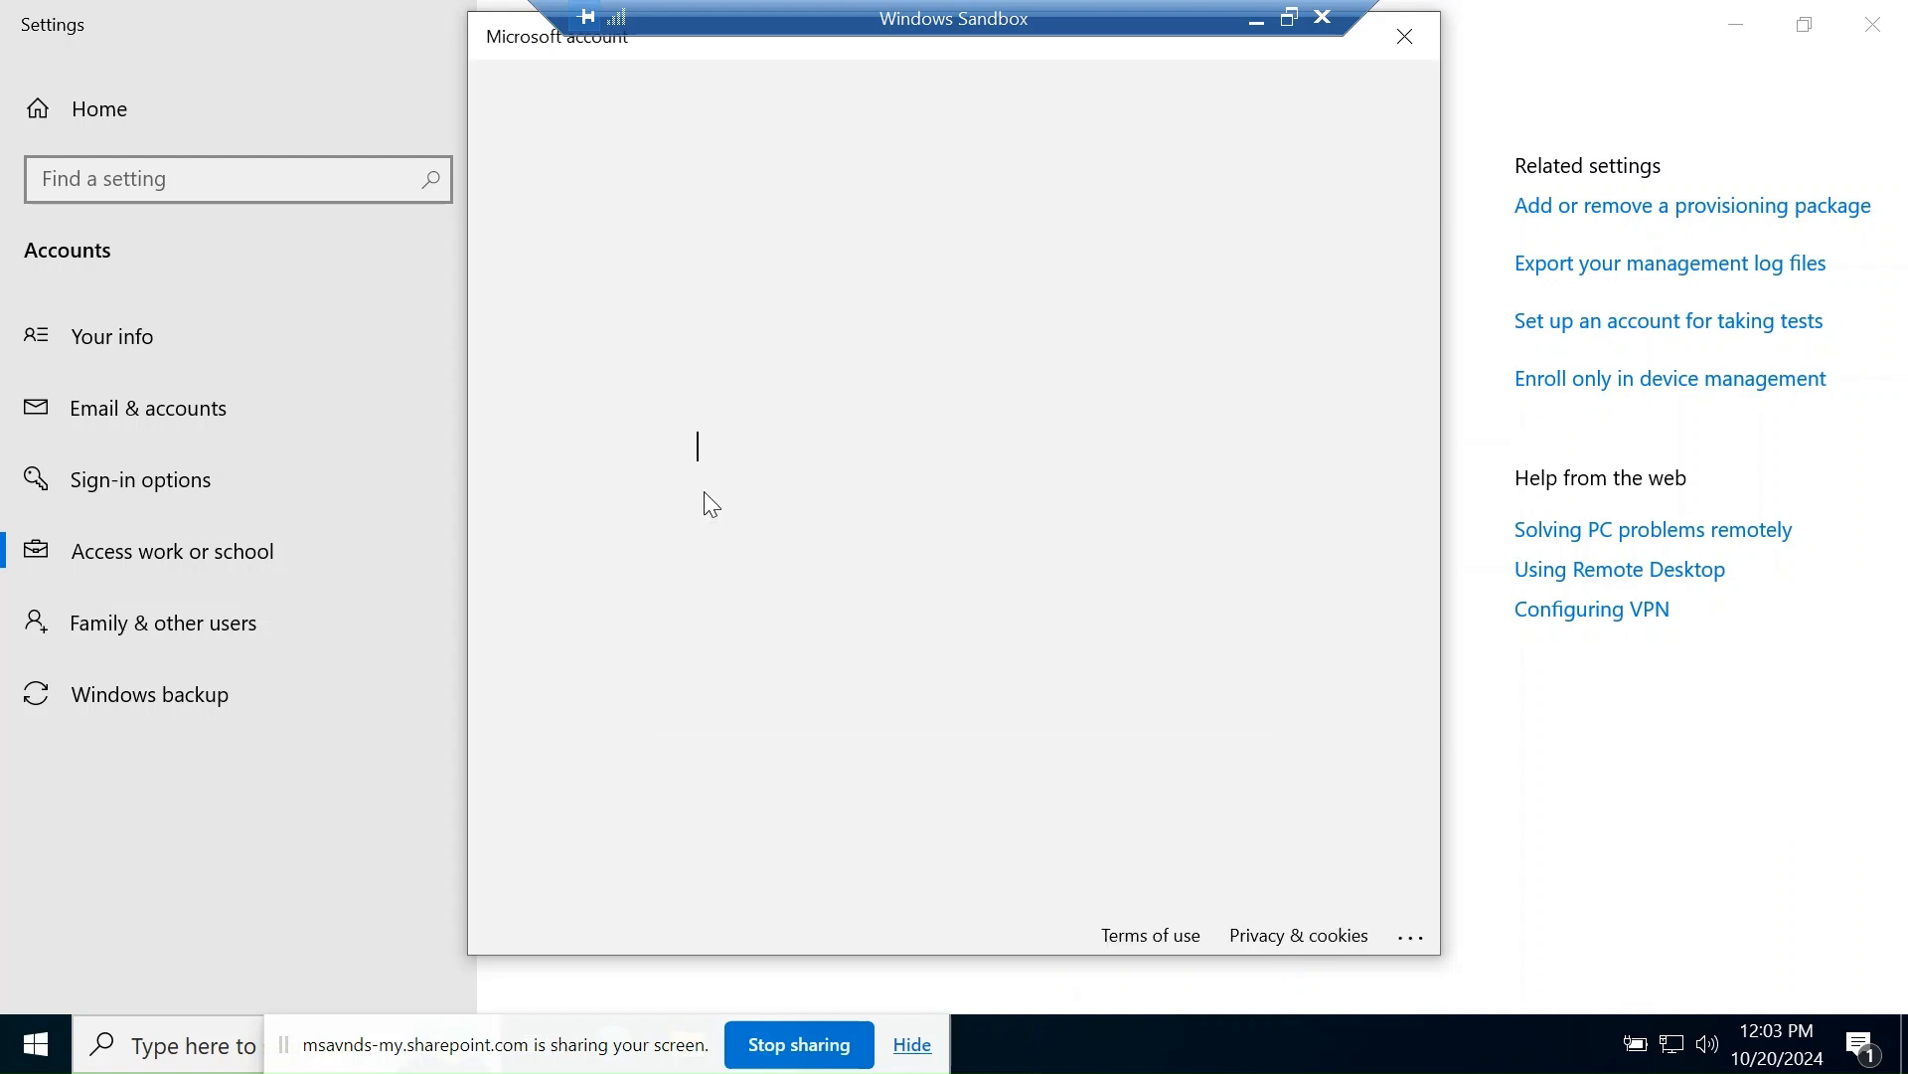
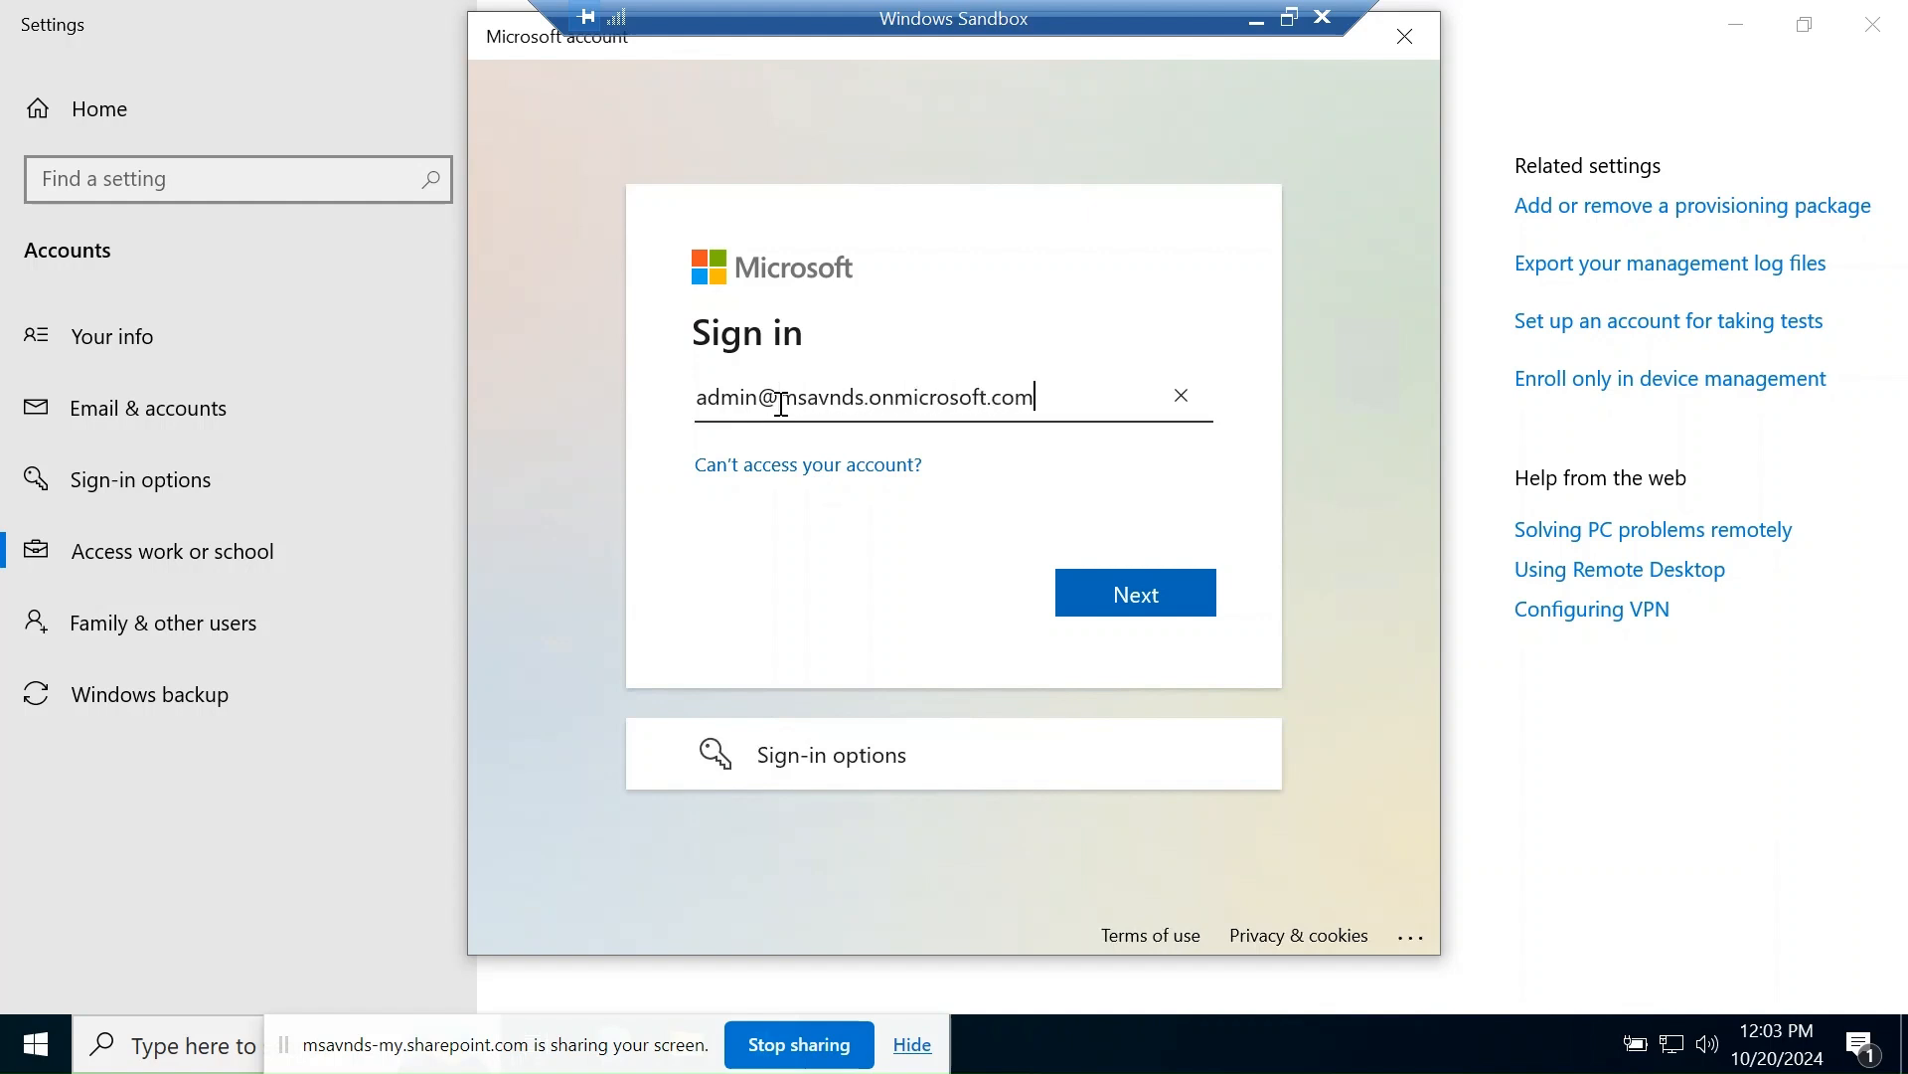
{"action": "left_click", "coordinate": [944, 334]}
{"action": "key", "text": "ctrl+a"}
{"action": "left_click", "coordinate": [1058, 417]}
{"action": "left_click", "coordinate": [1153, 597]}
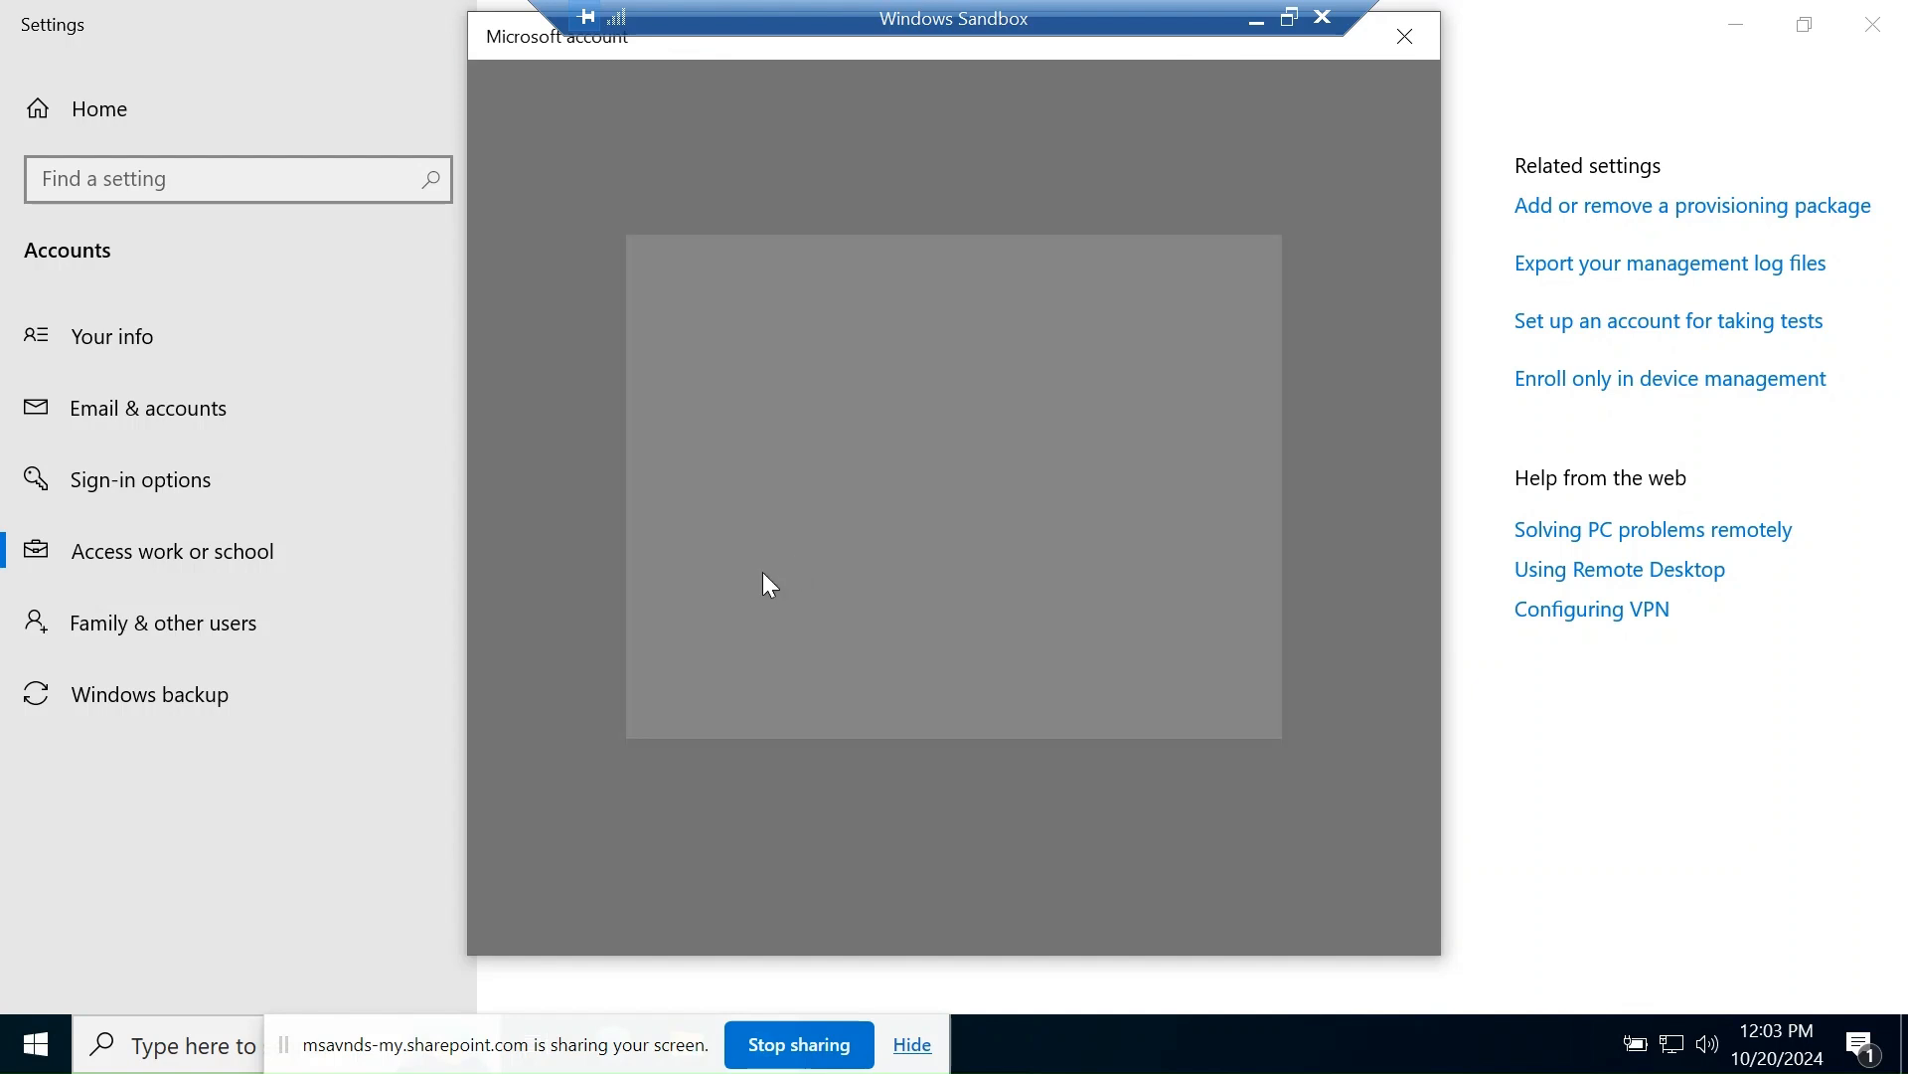
- Enter the admin account password and sign in
{"action": "type", "text": "****"}
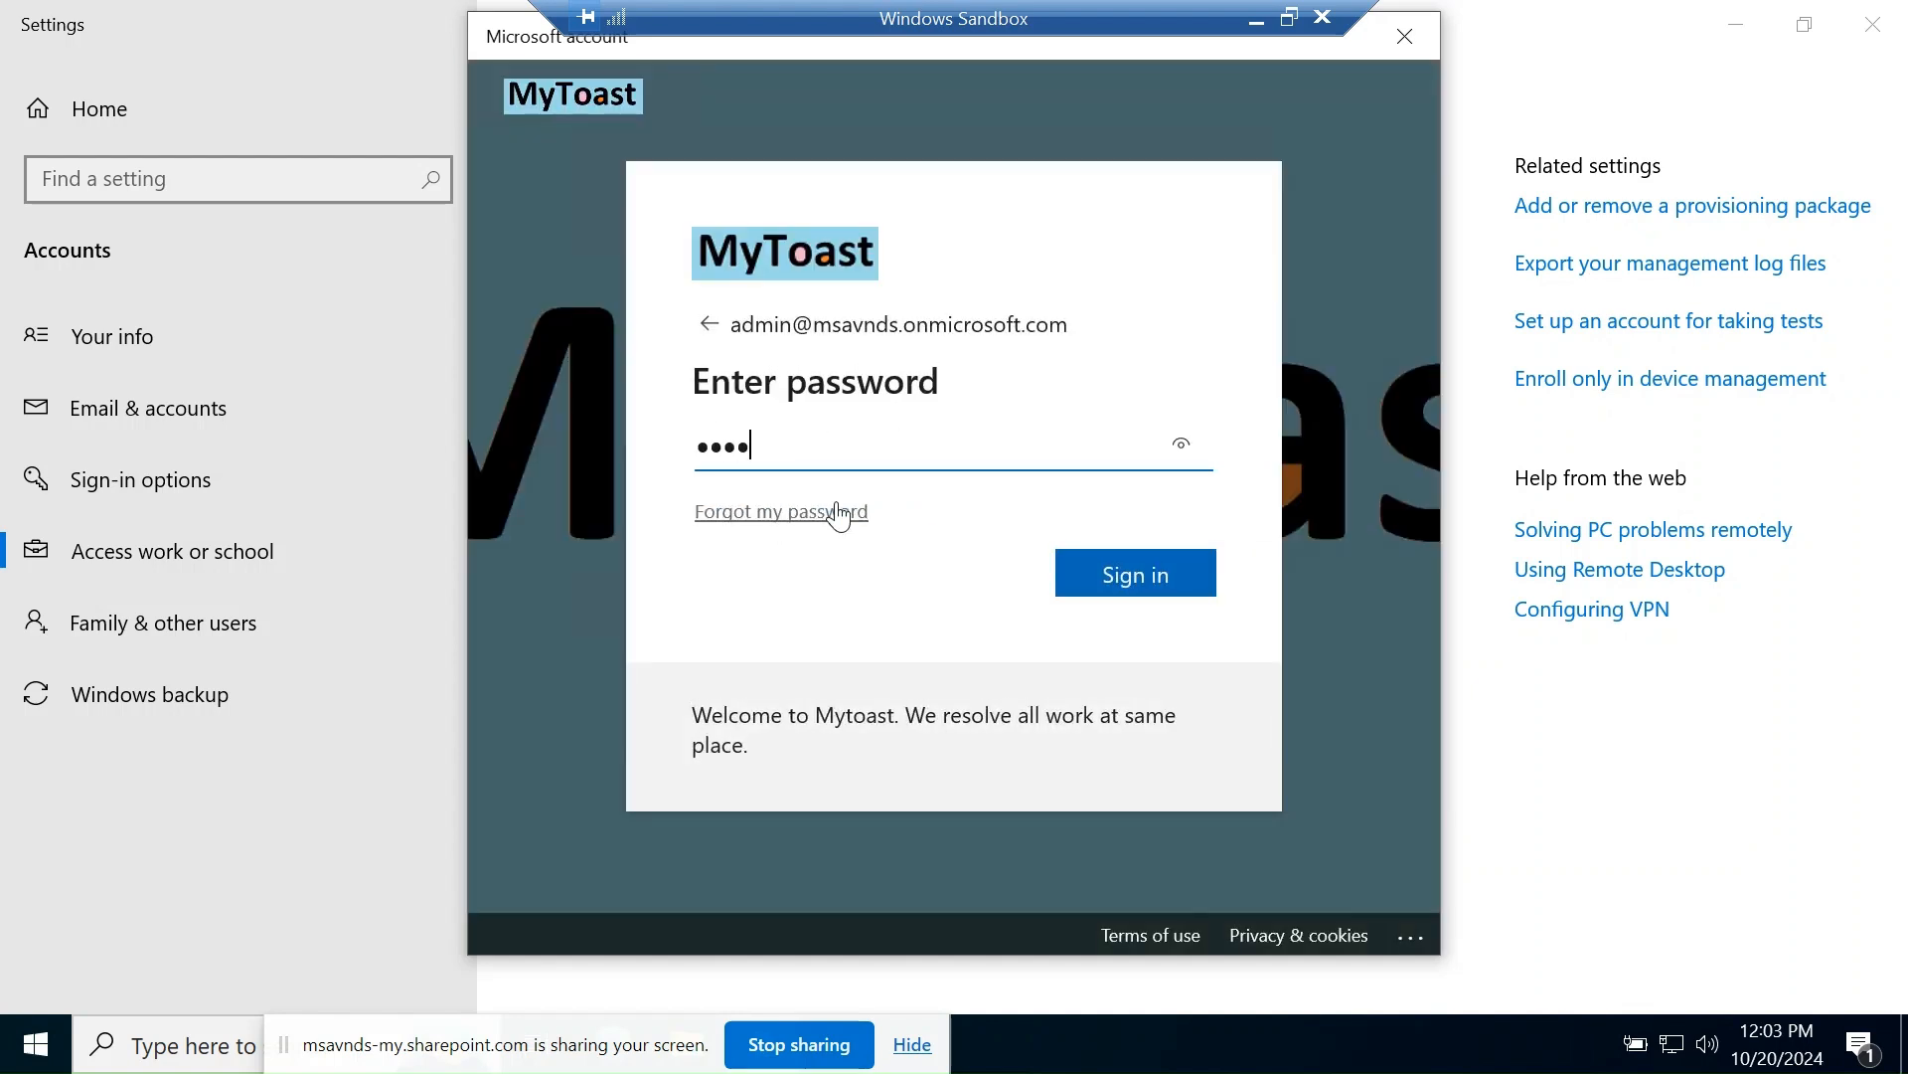
{"action": "type", "text": "********"}
{"action": "left_click", "coordinate": [1093, 581]}
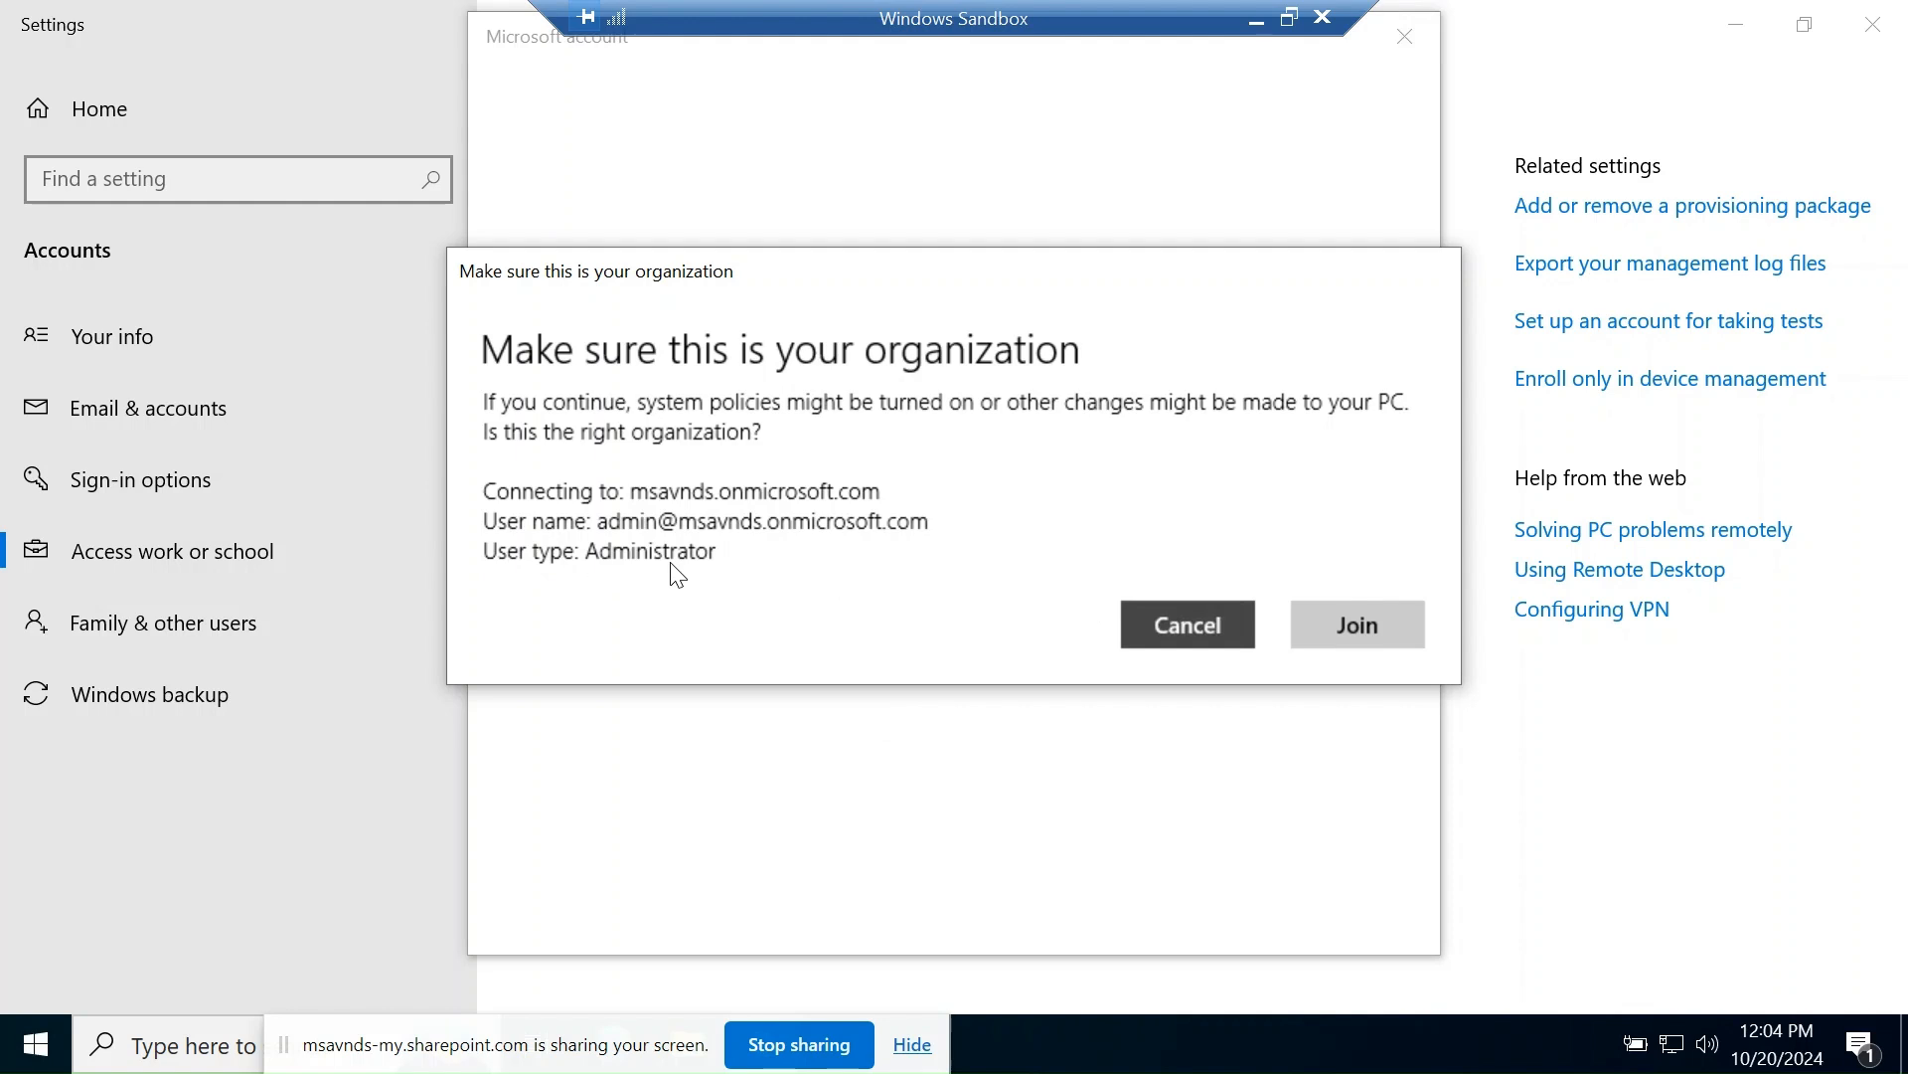
- Confirm joining the msavnds organization and close the 'You're all set!' screen
{"action": "left_click", "coordinate": [1360, 639]}
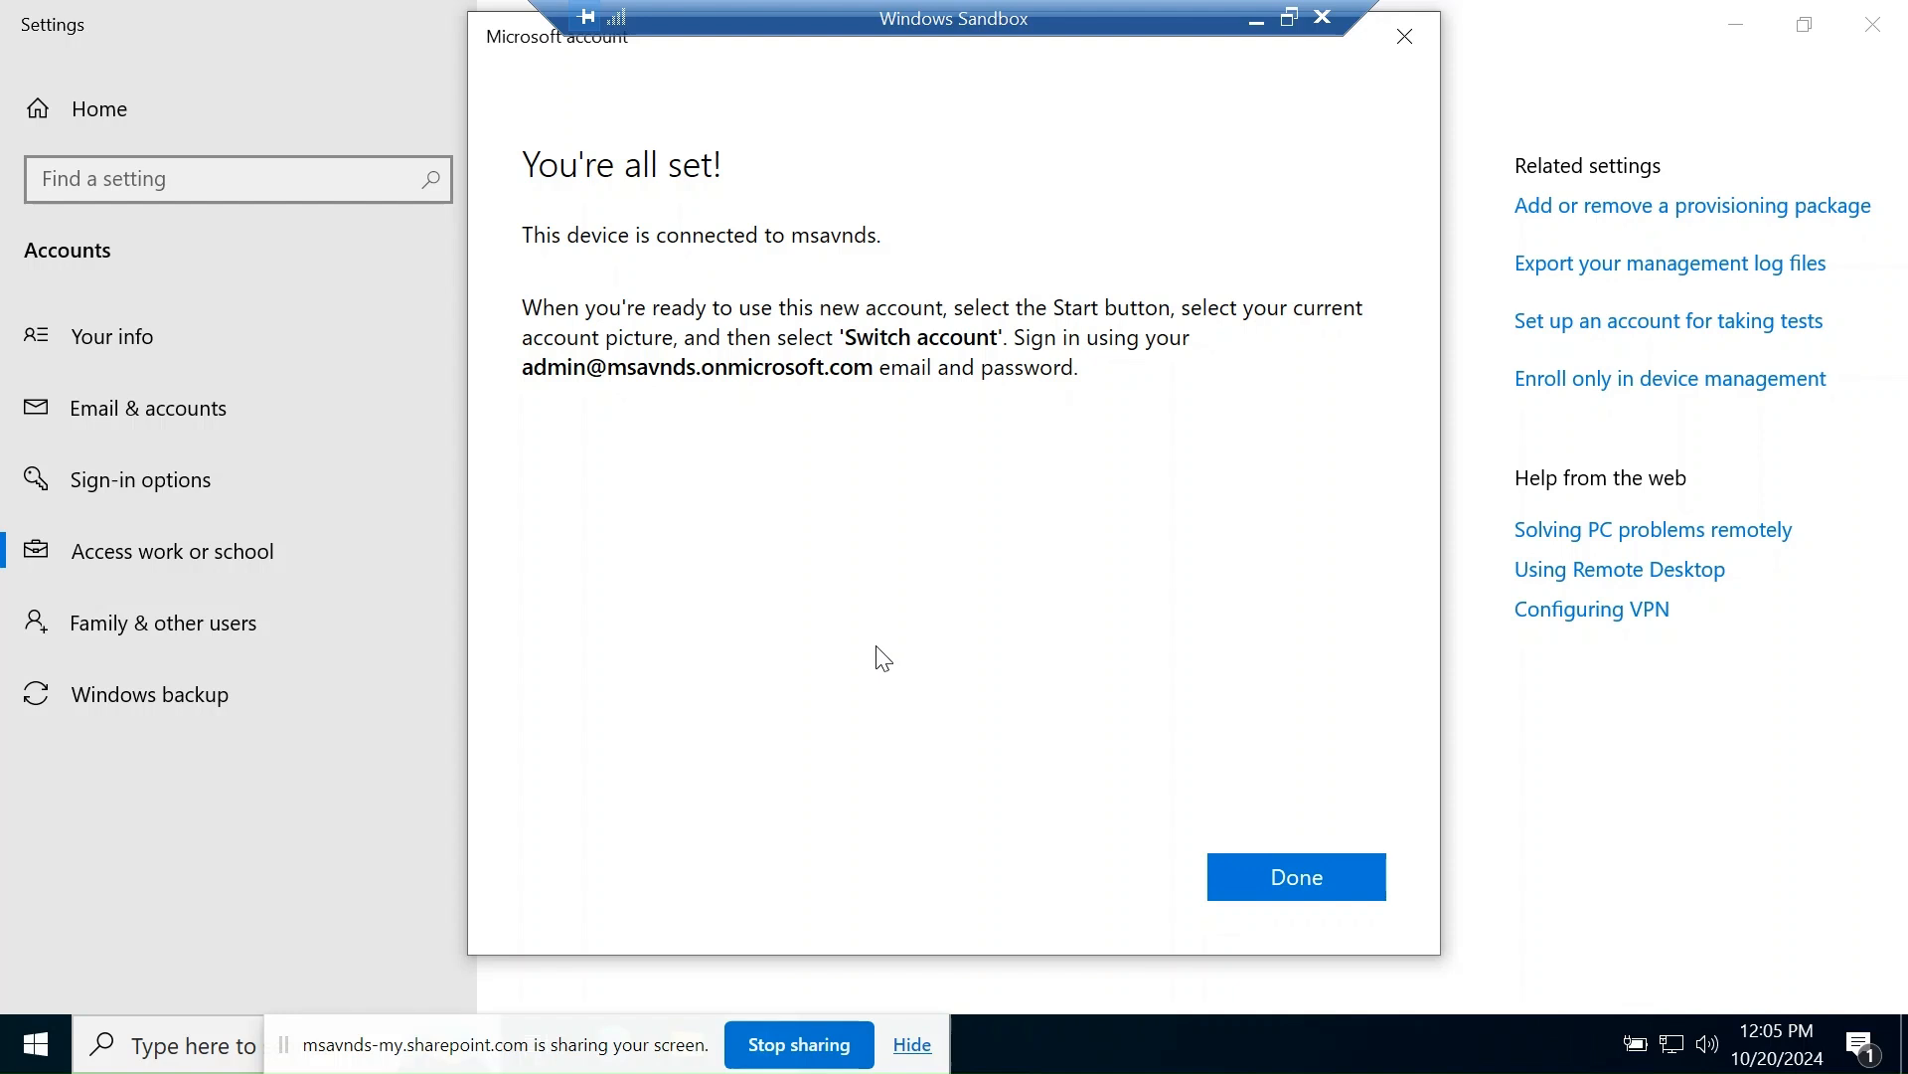
{"action": "left_click", "coordinate": [1255, 900]}
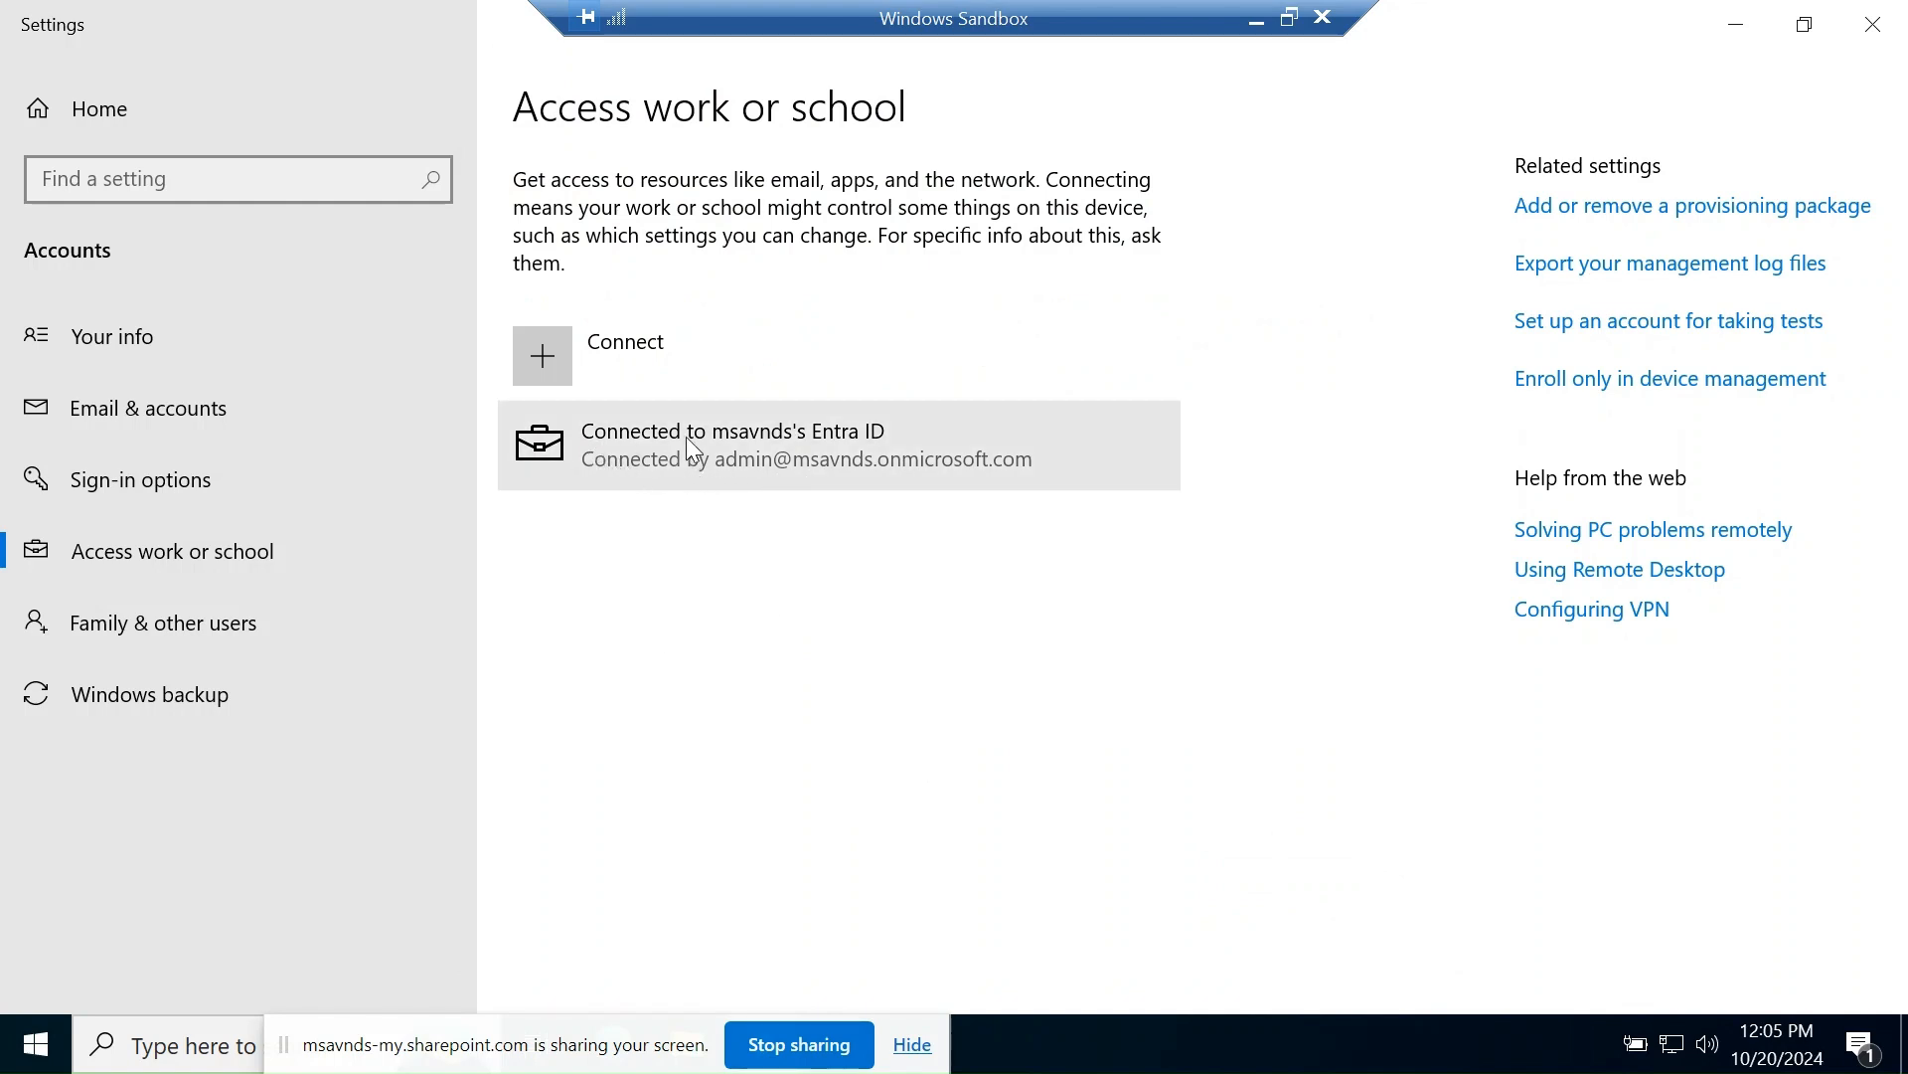
- Expand the 'Connected to msavnds's Entra ID' entry to reveal Info and Disconnect
{"action": "left_click", "coordinate": [896, 447]}
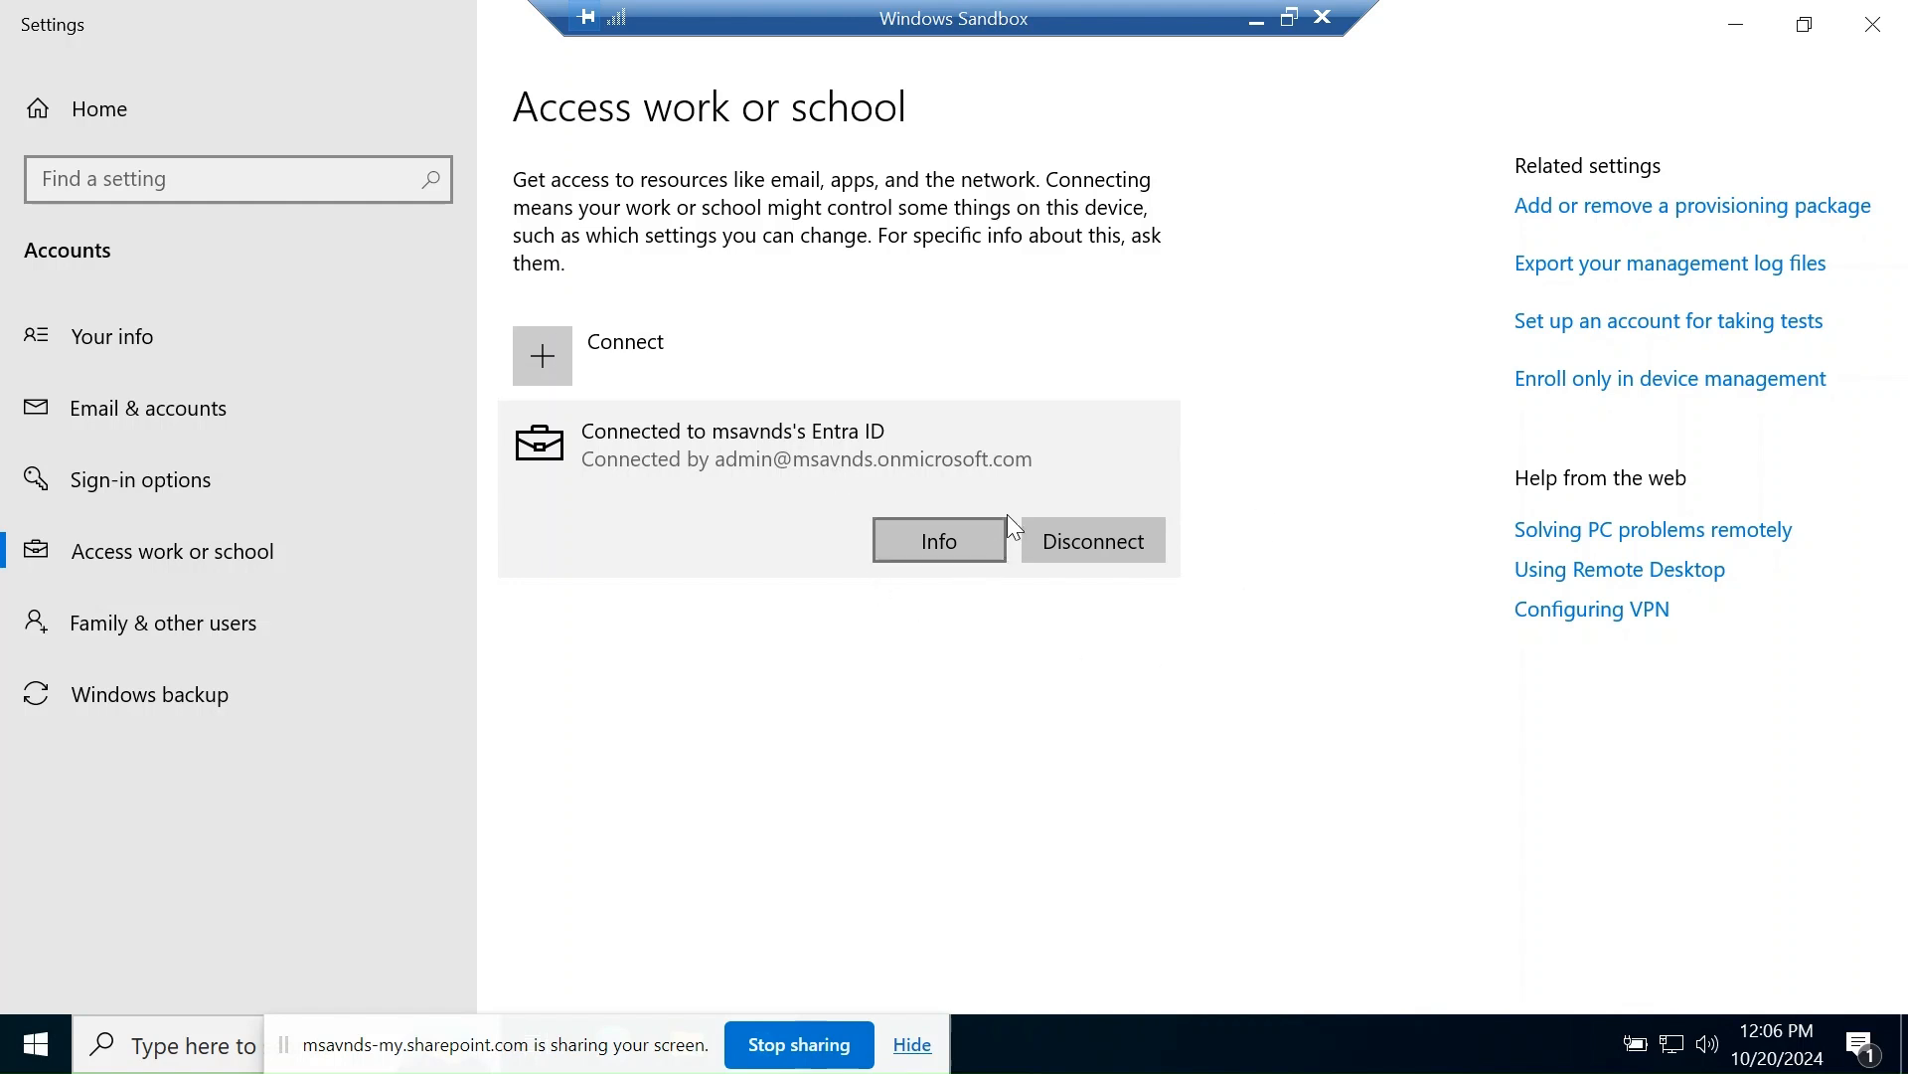
- Open the msavnds management info and expand the full list of applied policies
{"action": "left_click", "coordinate": [928, 543]}
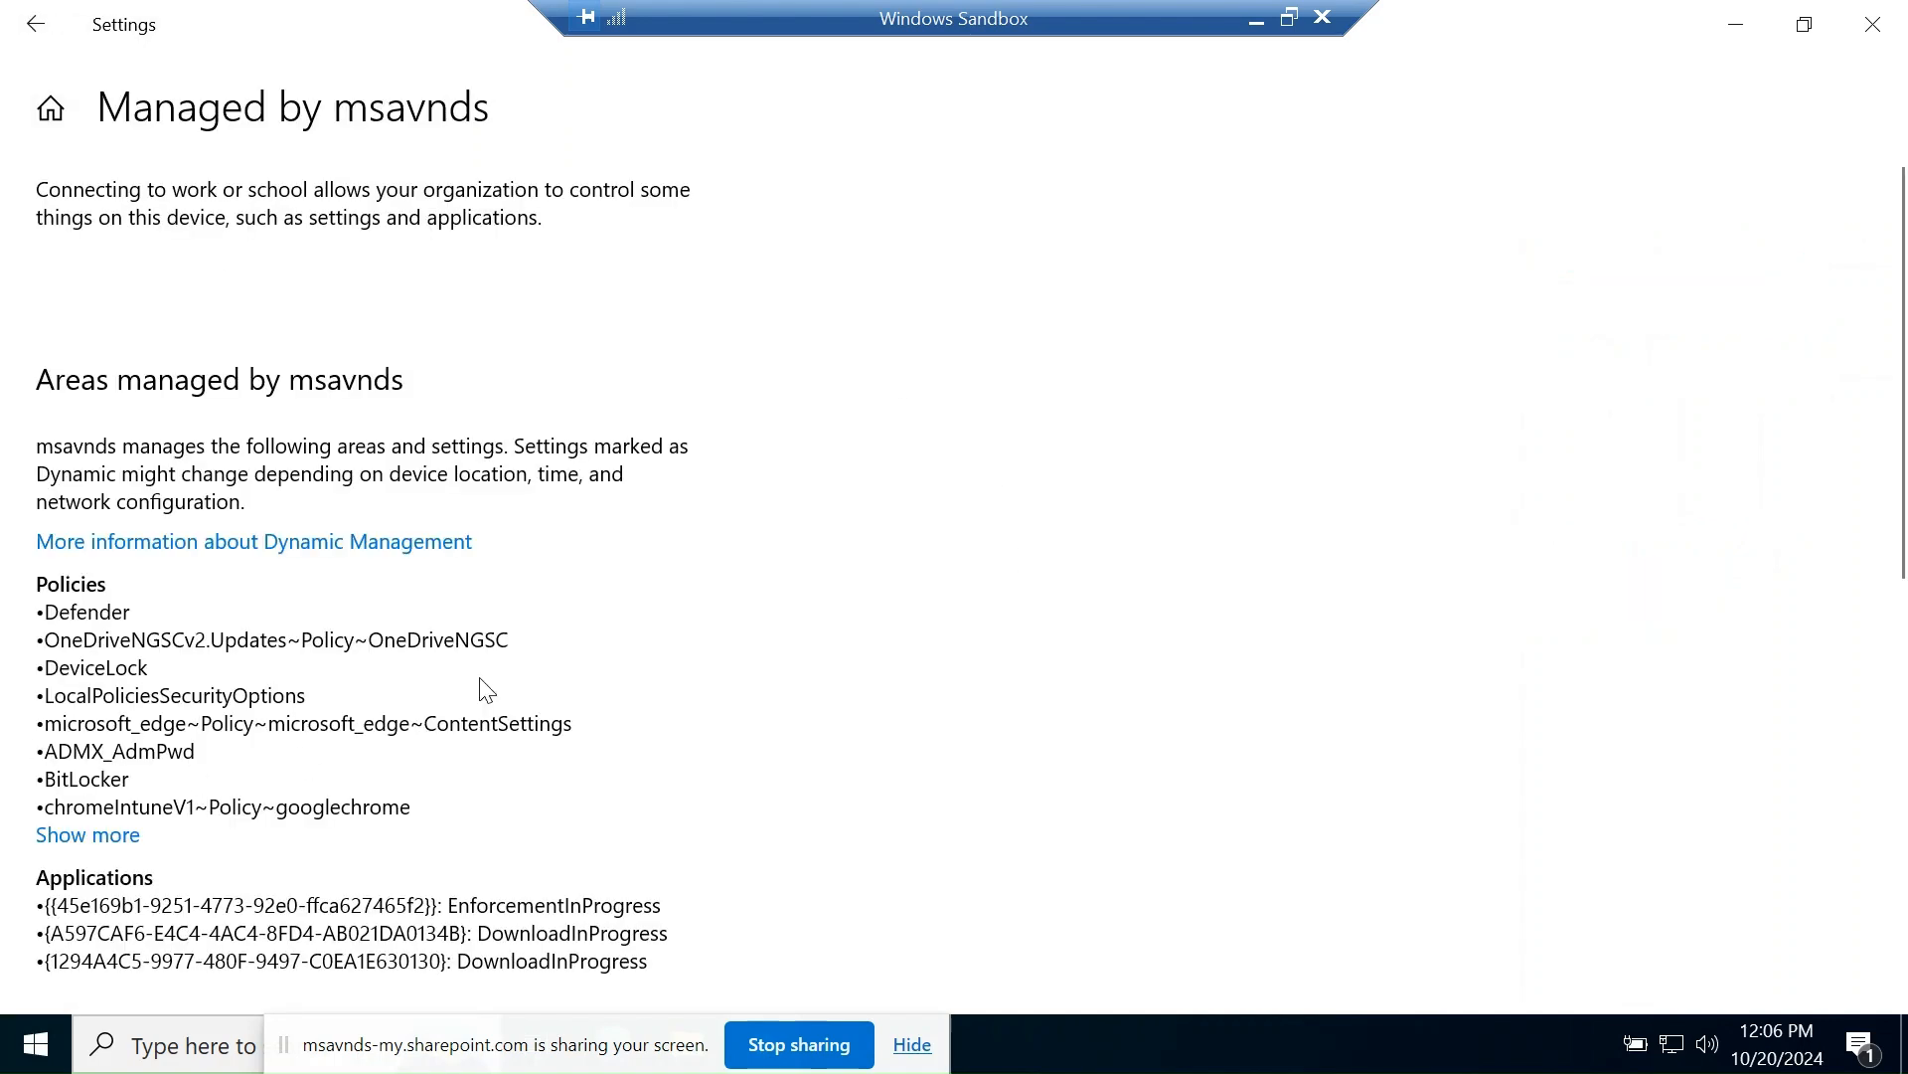
{"action": "scroll", "coordinate": [432, 592], "scroll_direction": "down", "scroll_amount": 2}
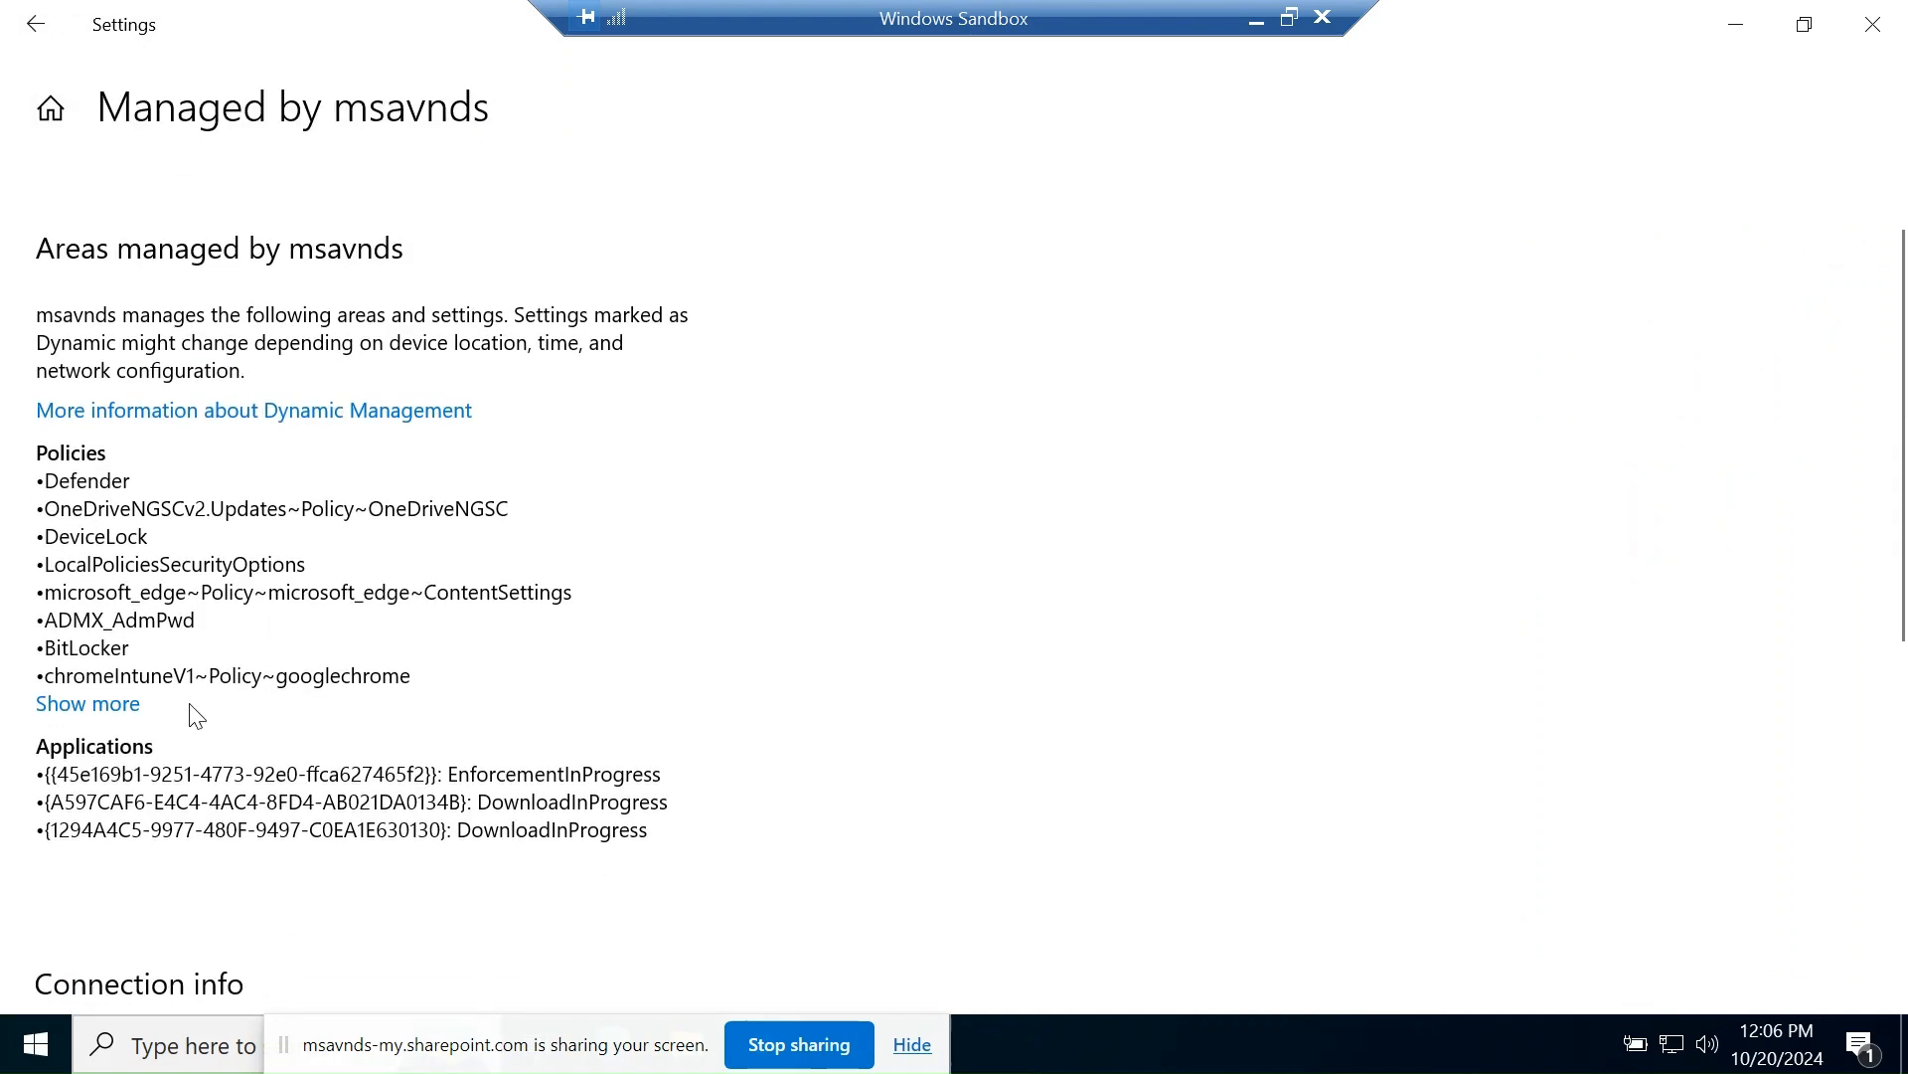
{"action": "left_click", "coordinate": [119, 707]}
- Review the Applications, Connection info and Device sync status sections, checking the first application entry
{"action": "scroll", "coordinate": [199, 736], "scroll_direction": "down", "scroll_amount": 4}
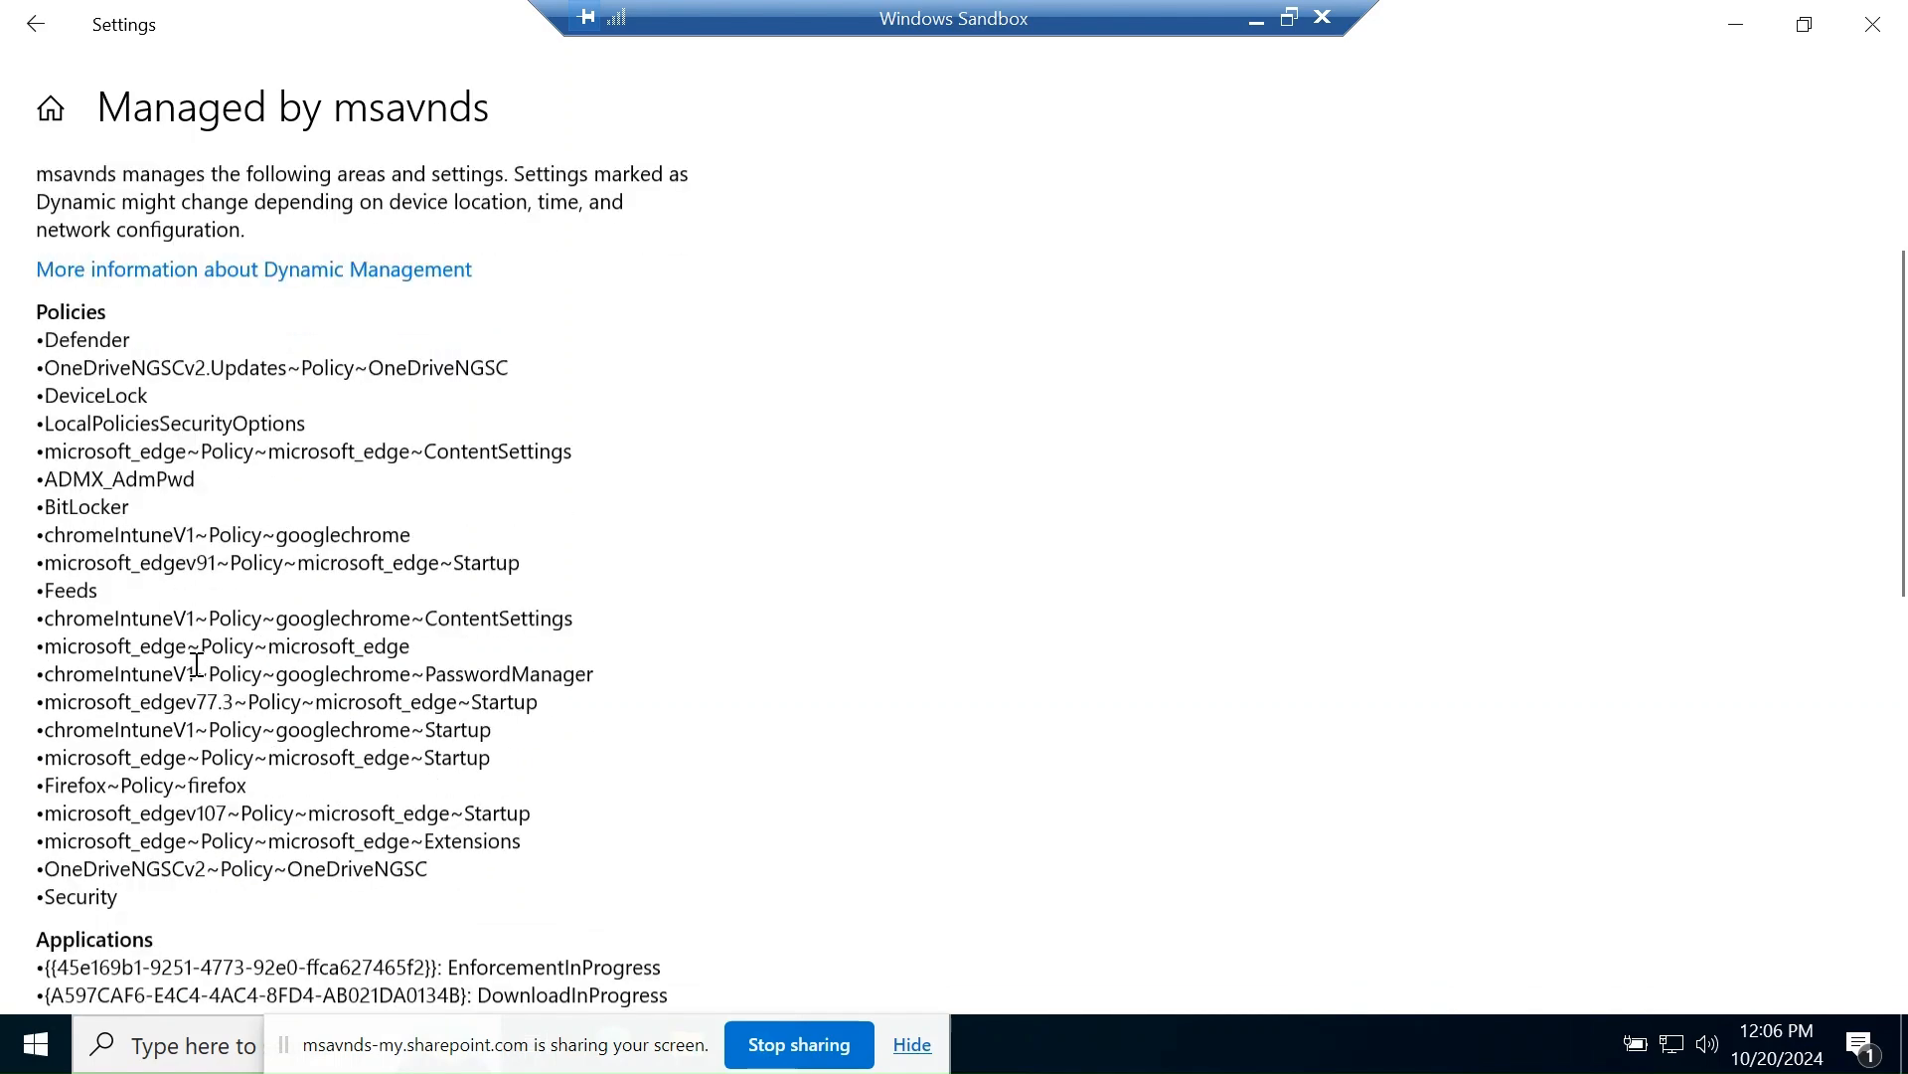
{"action": "scroll", "coordinate": [203, 718], "scroll_direction": "down", "scroll_amount": 4}
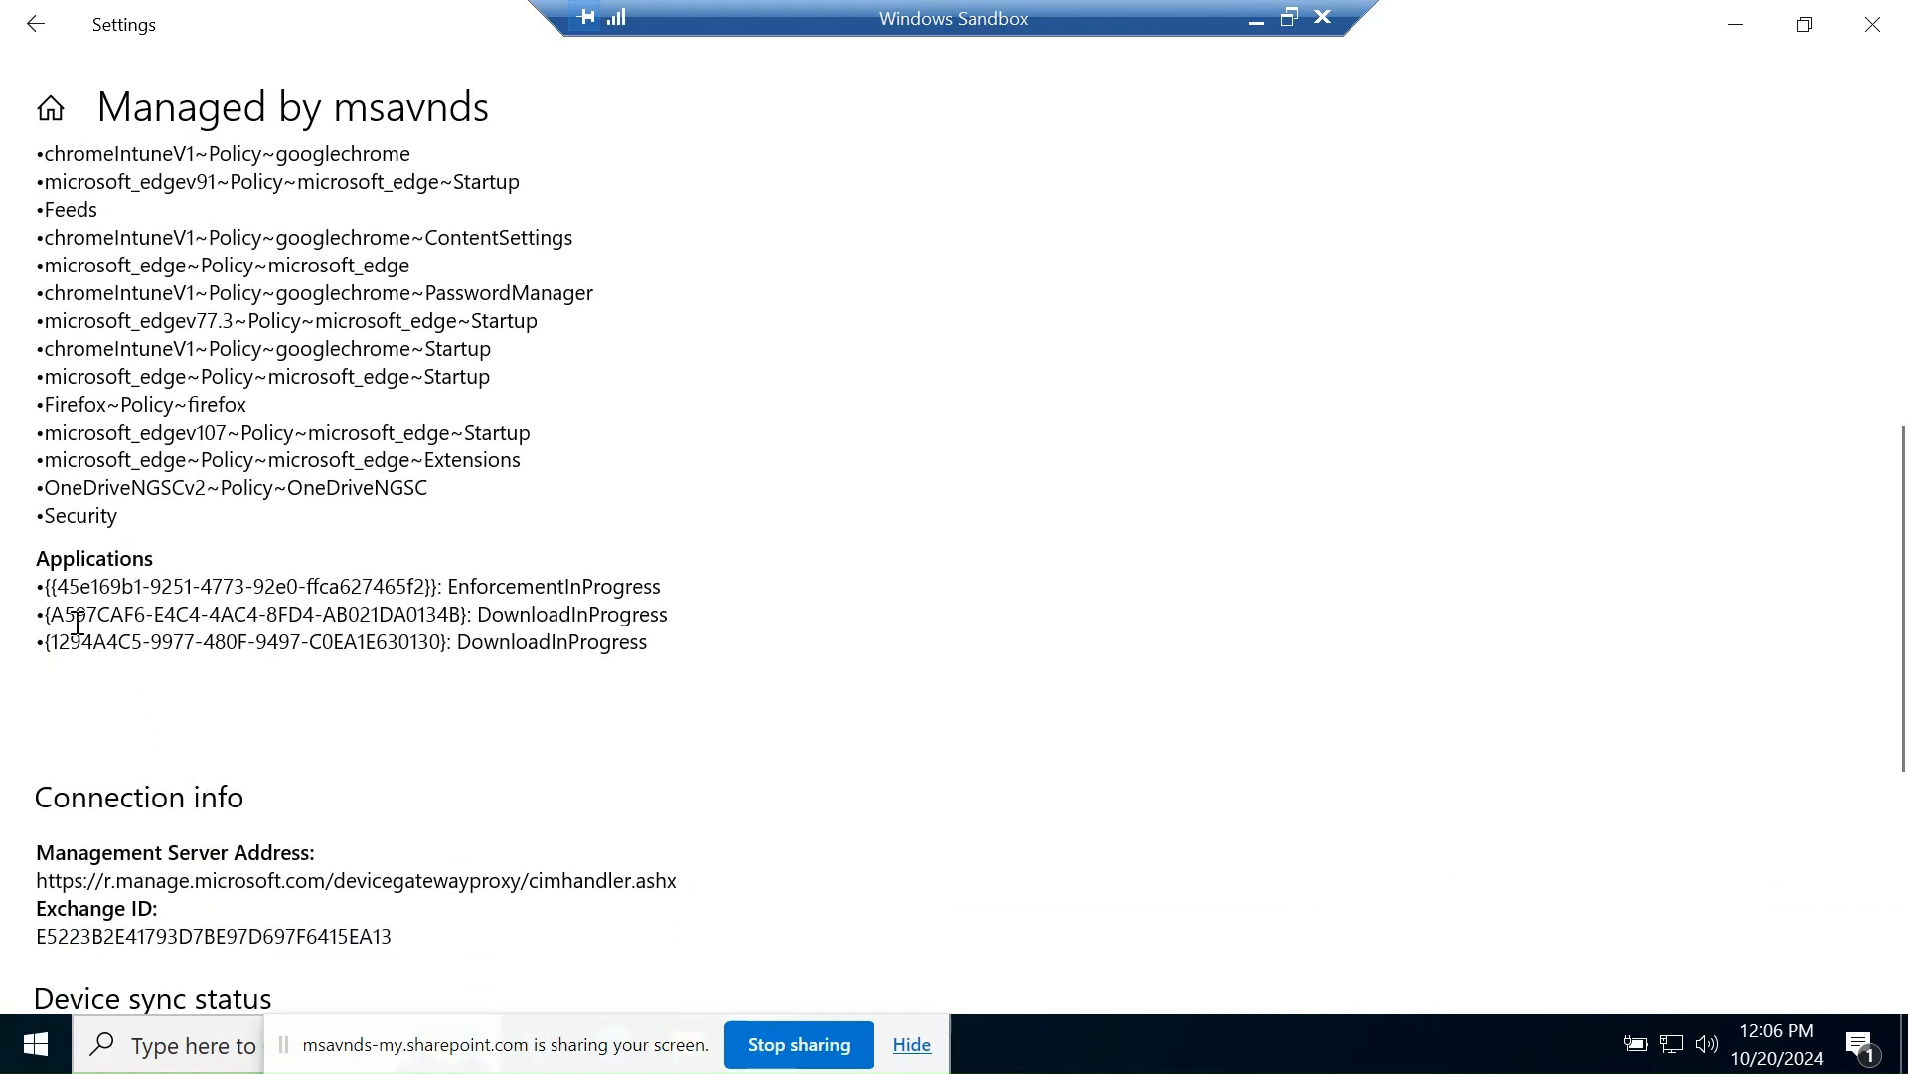
{"action": "left_click_drag", "start_coordinate": [44, 589], "coordinate": [668, 636]}
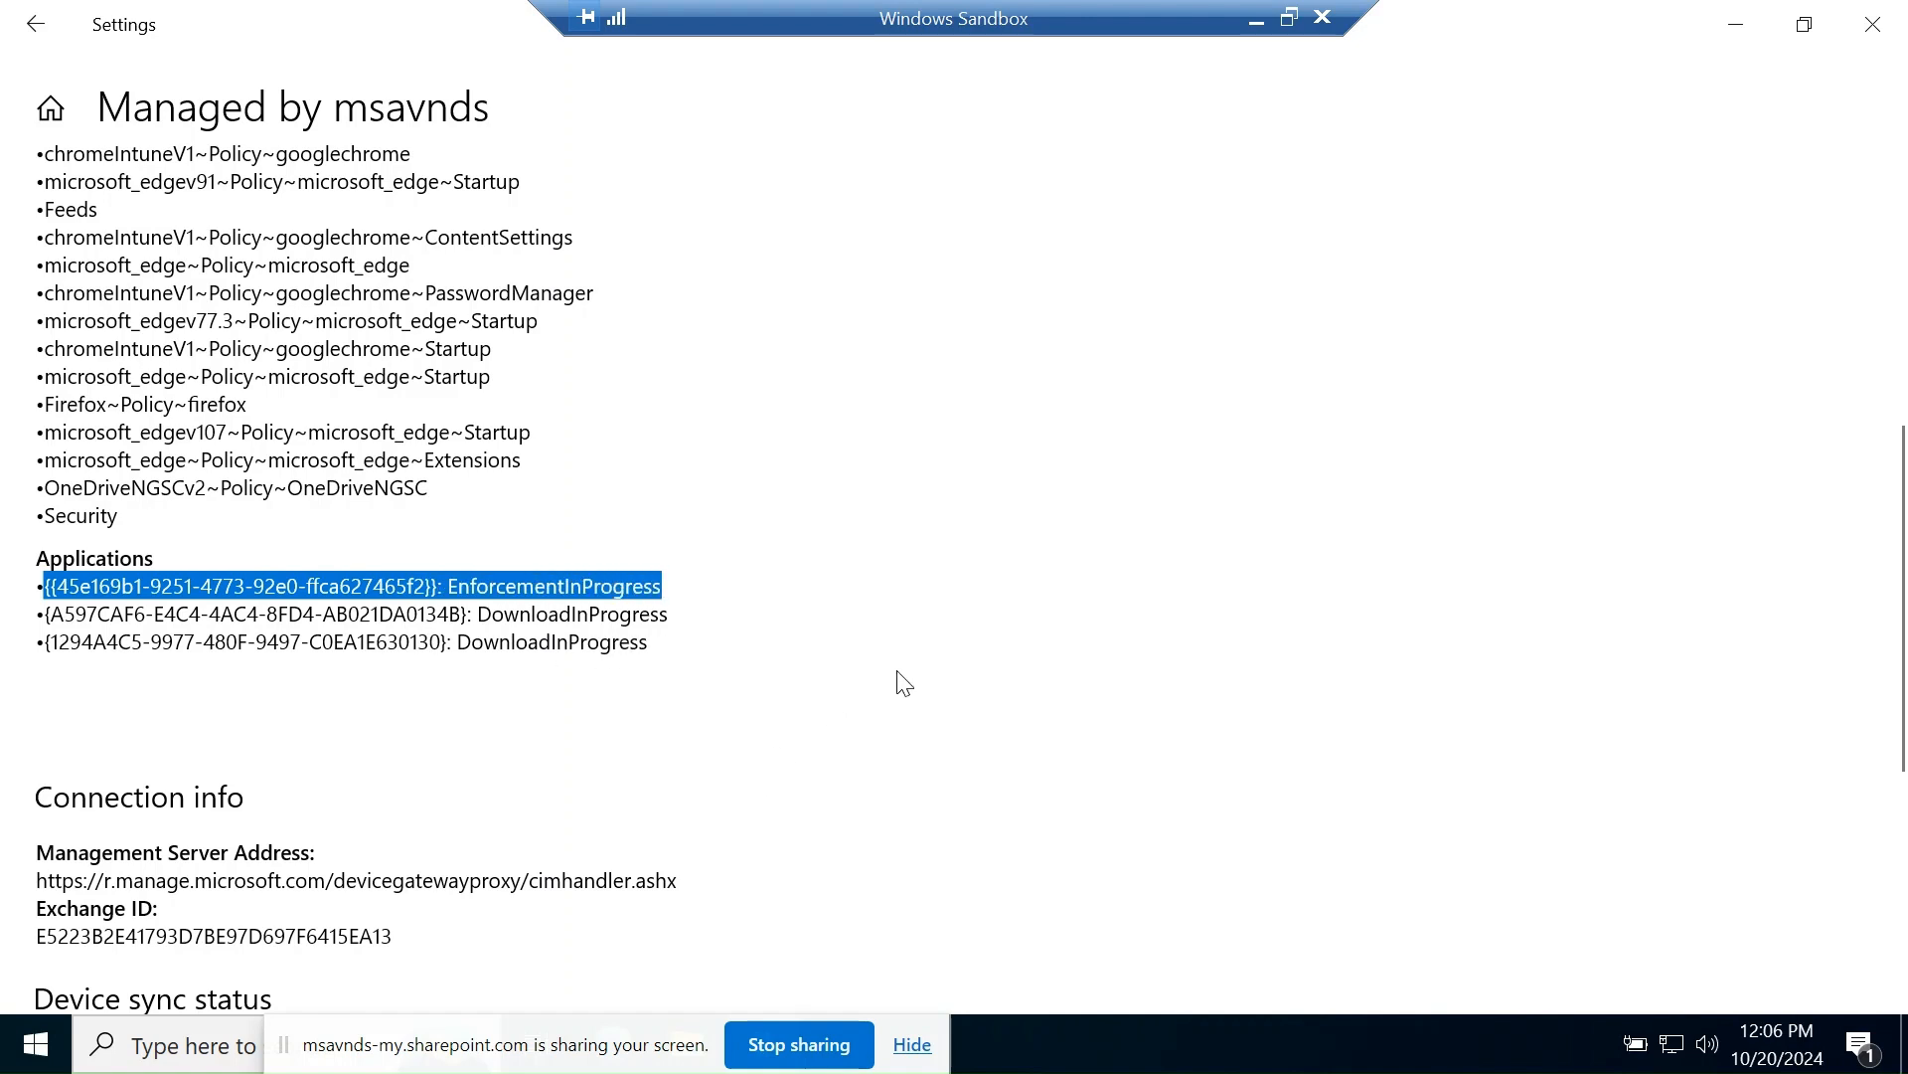
{"action": "left_click", "coordinate": [844, 712]}
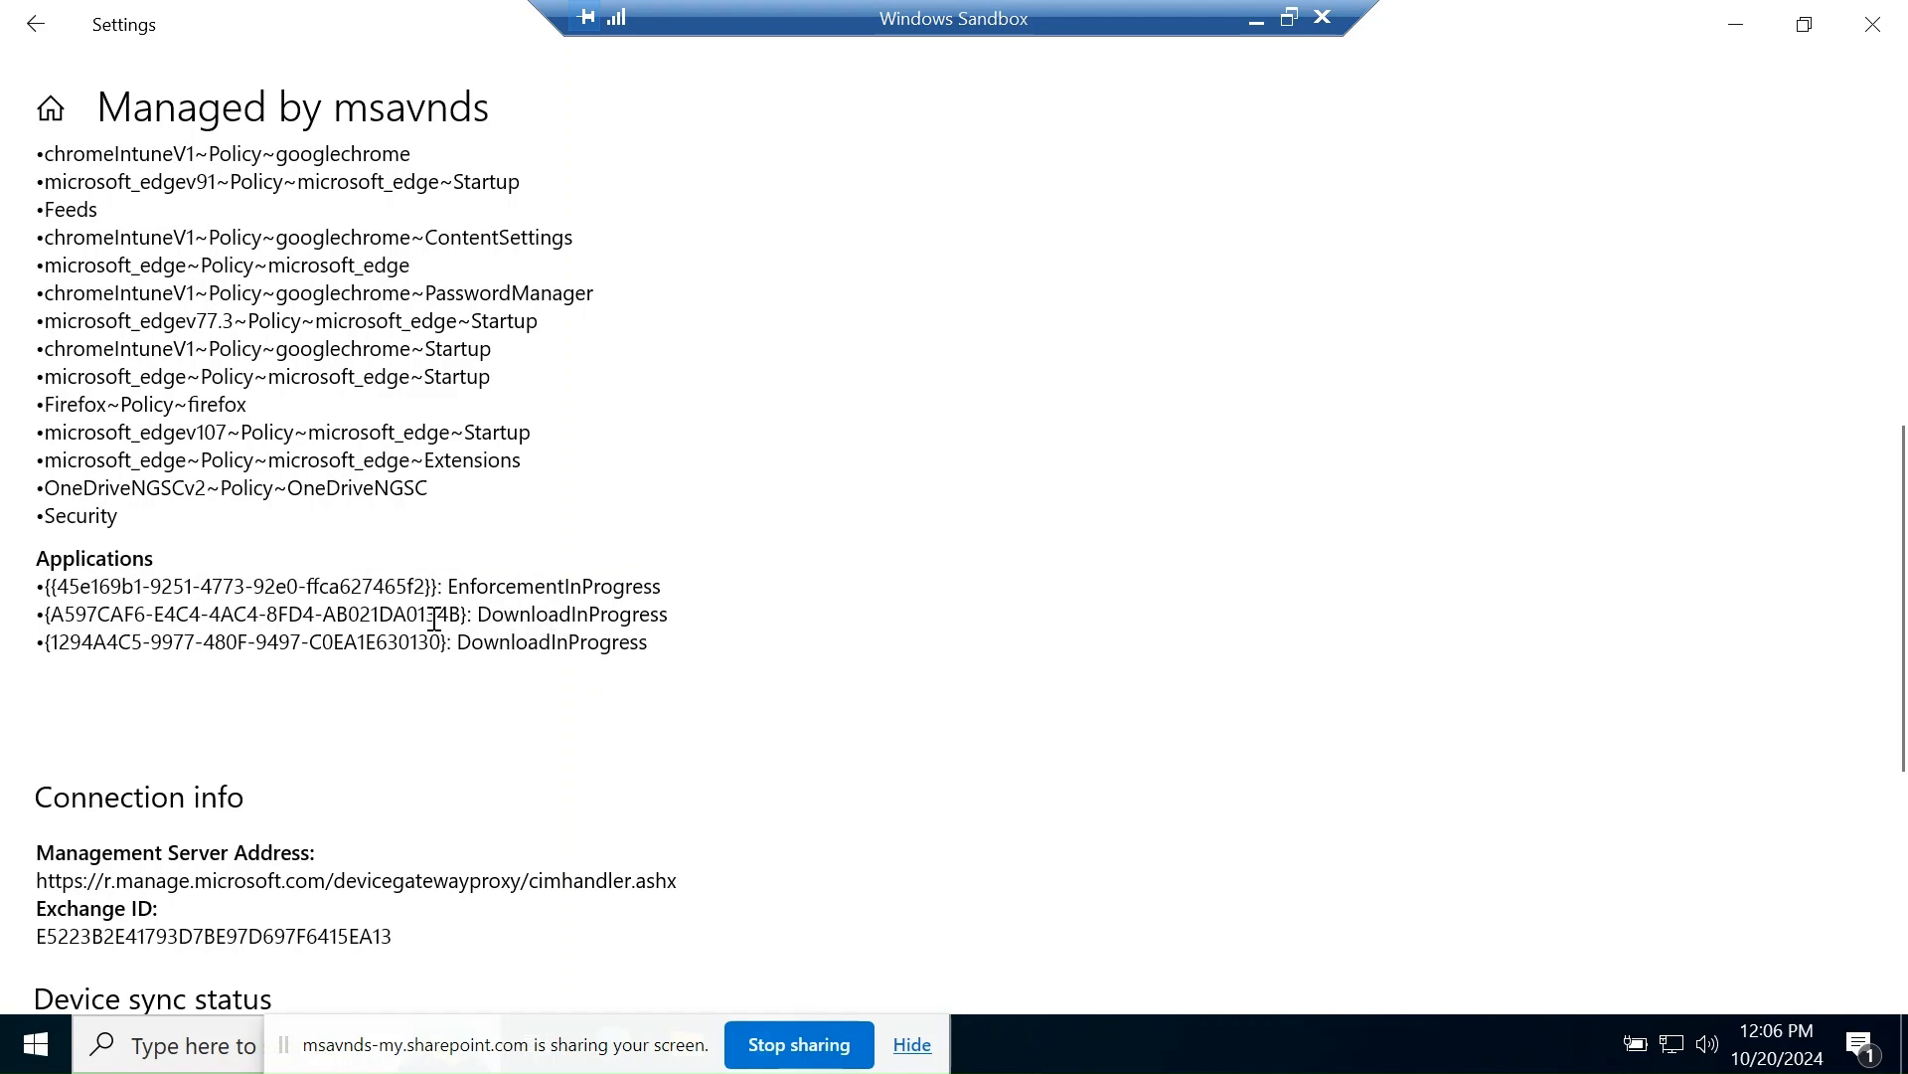
{"action": "left_click_drag", "start_coordinate": [58, 590], "coordinate": [444, 591]}
{"action": "left_click", "coordinate": [184, 647]}
{"action": "scroll", "coordinate": [467, 691], "scroll_direction": "down", "scroll_amount": 5}
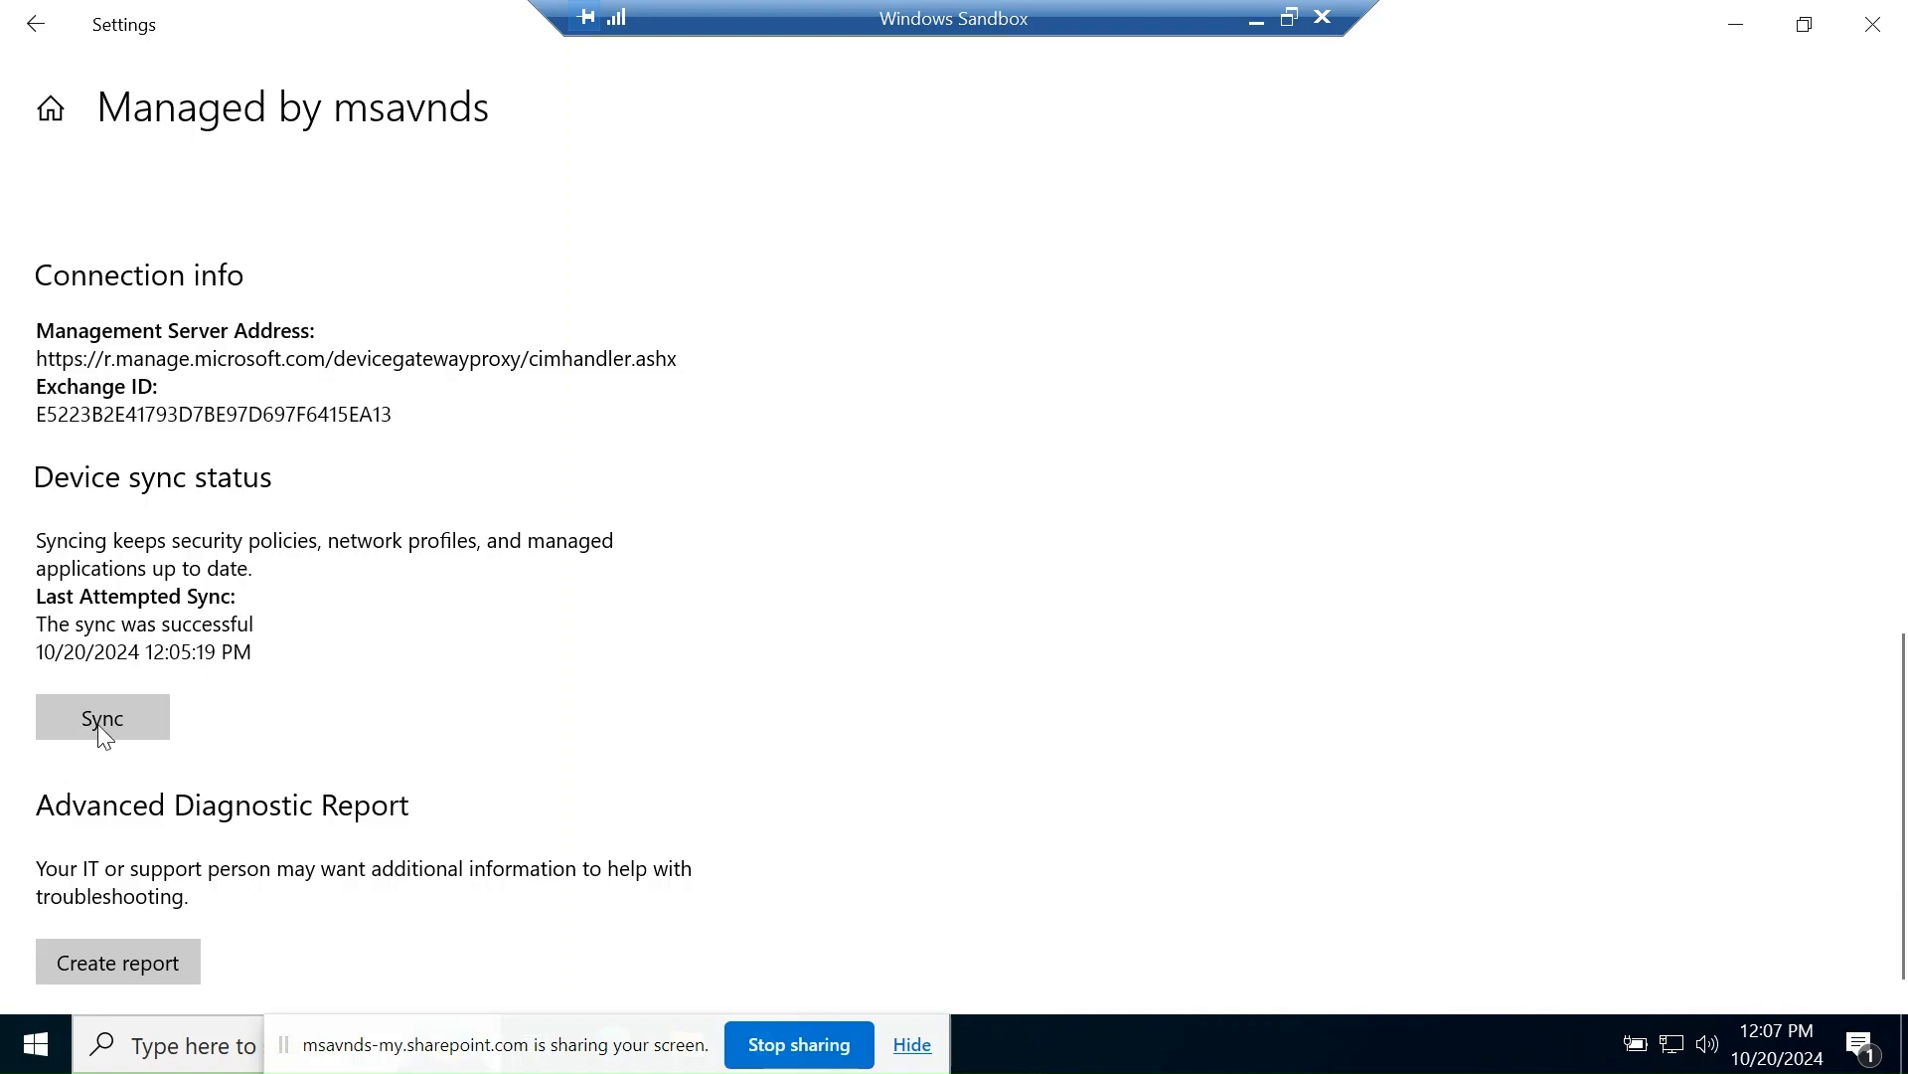
{"action": "scroll", "coordinate": [248, 733], "scroll_direction": "down", "scroll_amount": 1}
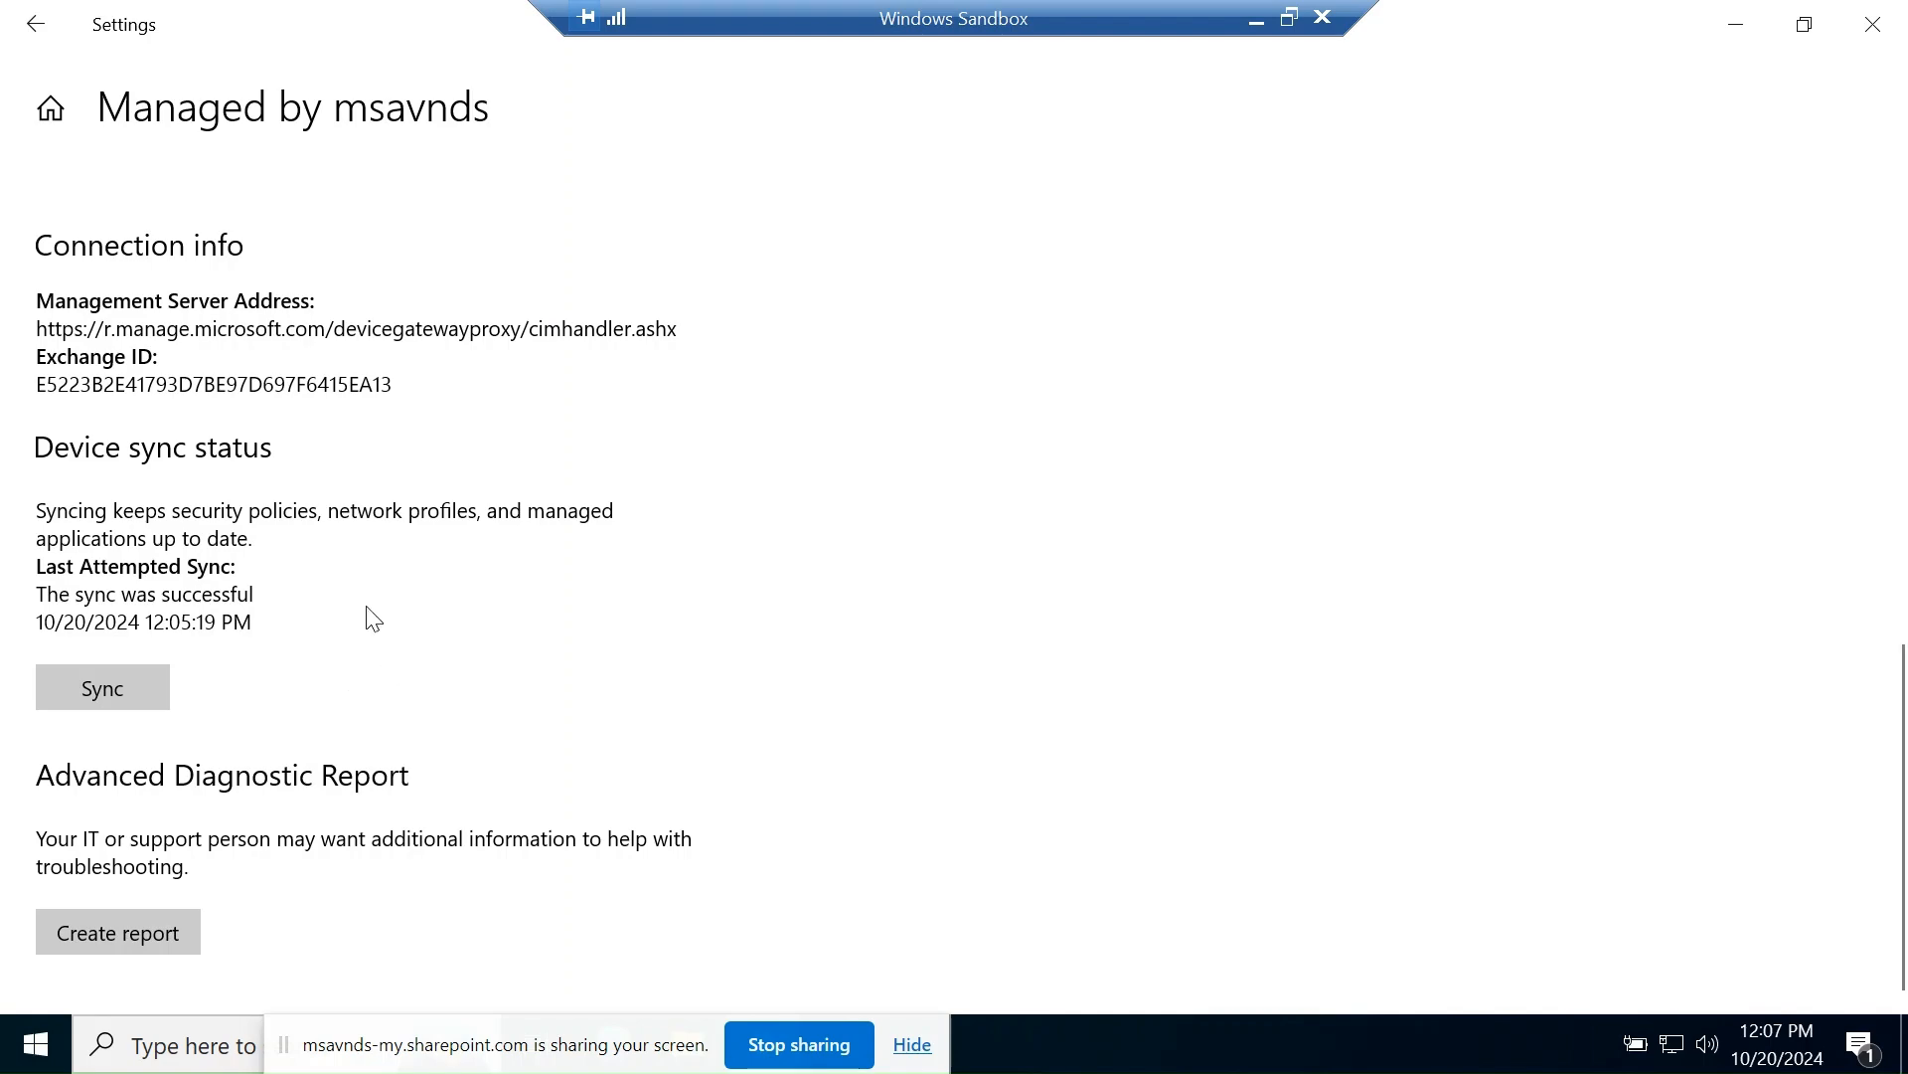
{"action": "scroll", "coordinate": [497, 597], "scroll_direction": "up", "scroll_amount": 4}
{"action": "scroll", "coordinate": [497, 596], "scroll_direction": "up", "scroll_amount": 8}
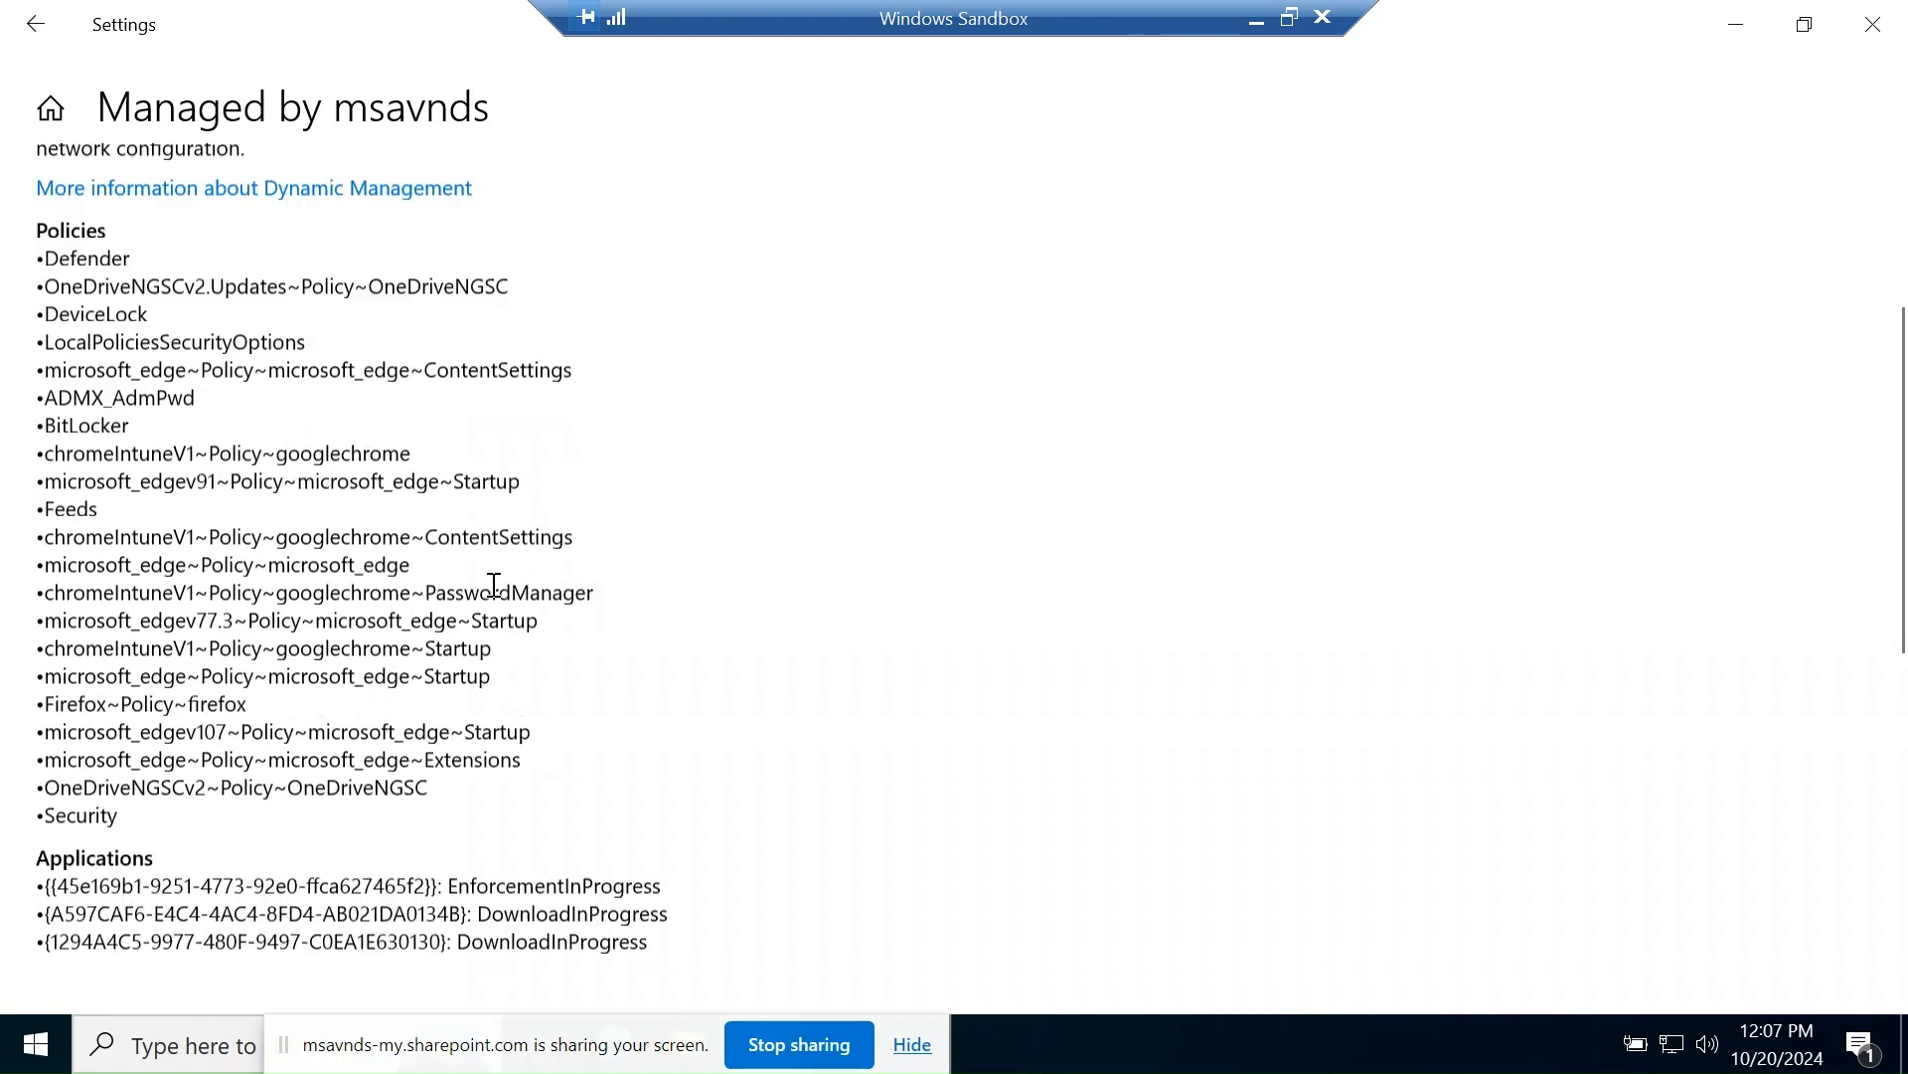
{"action": "scroll", "coordinate": [499, 596], "scroll_direction": "down", "scroll_amount": 3}
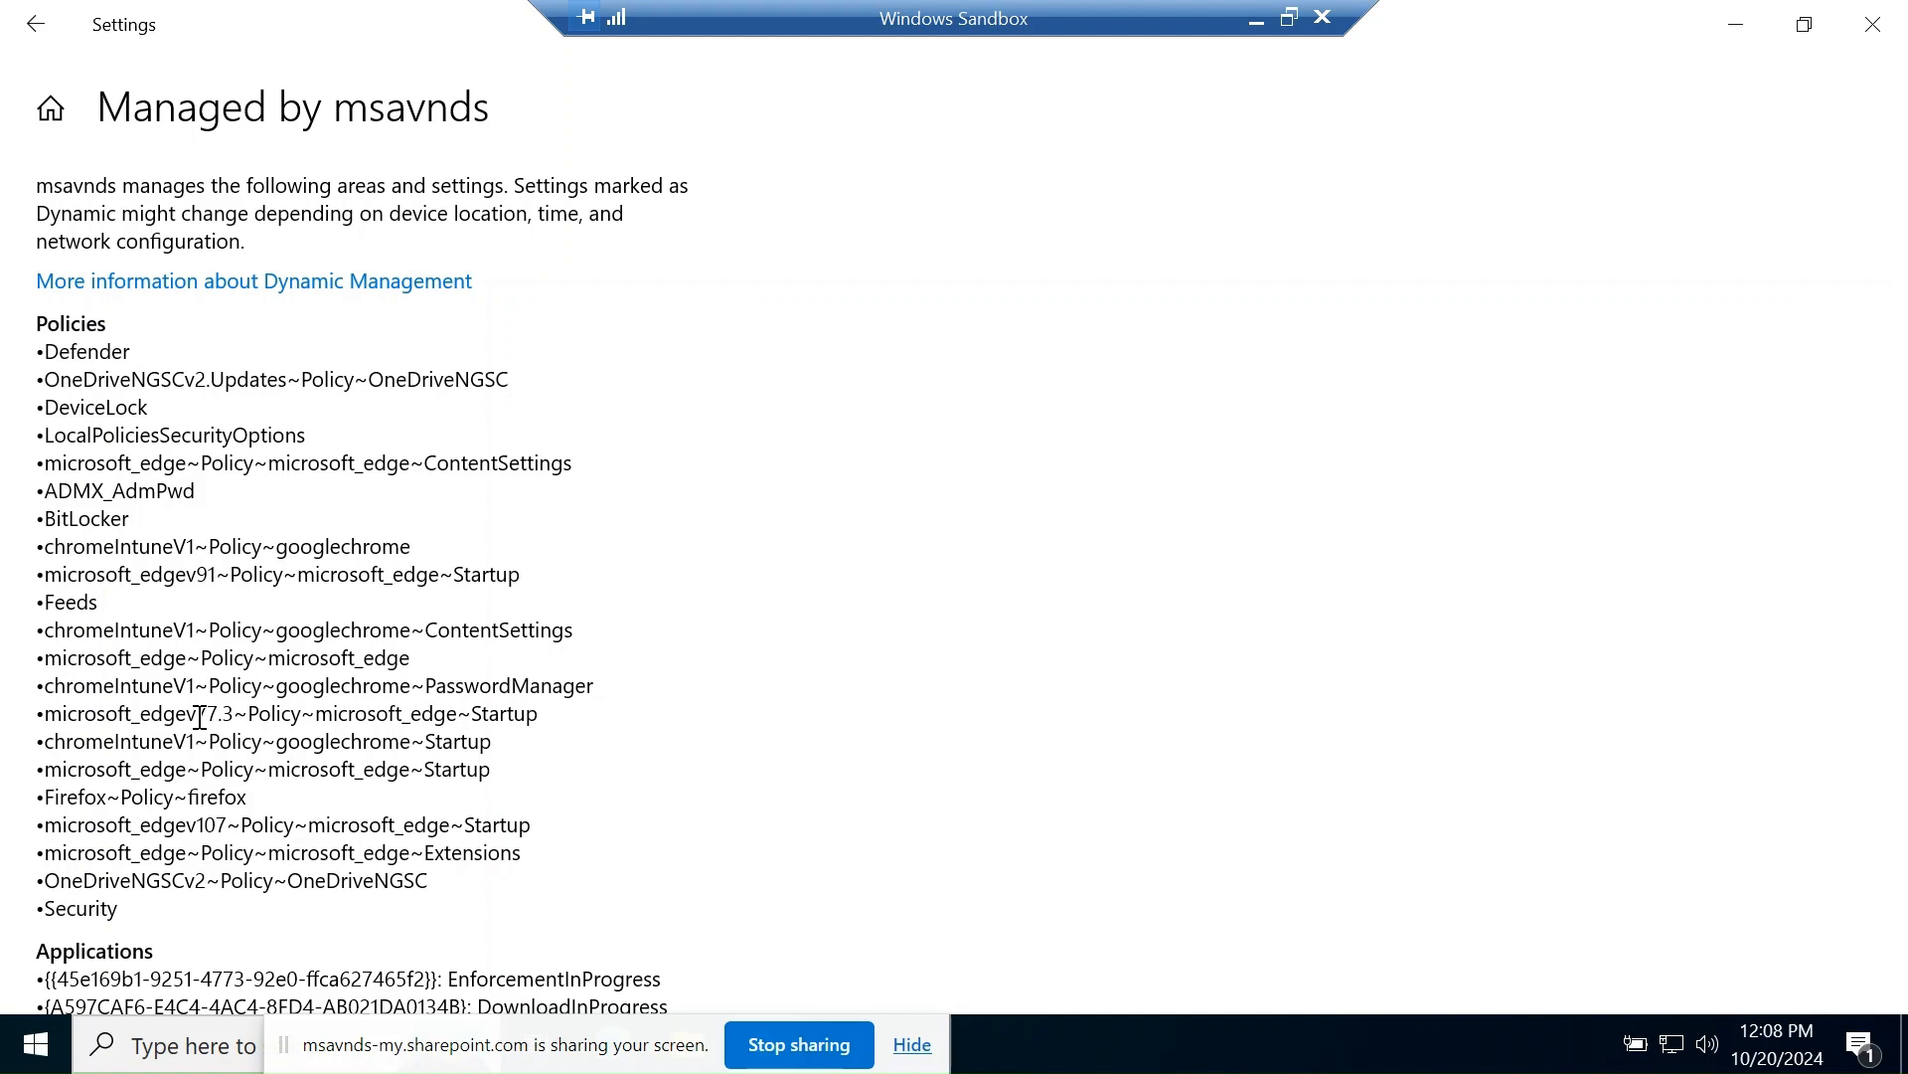
{"action": "scroll", "coordinate": [468, 609], "scroll_direction": "down", "scroll_amount": 8}
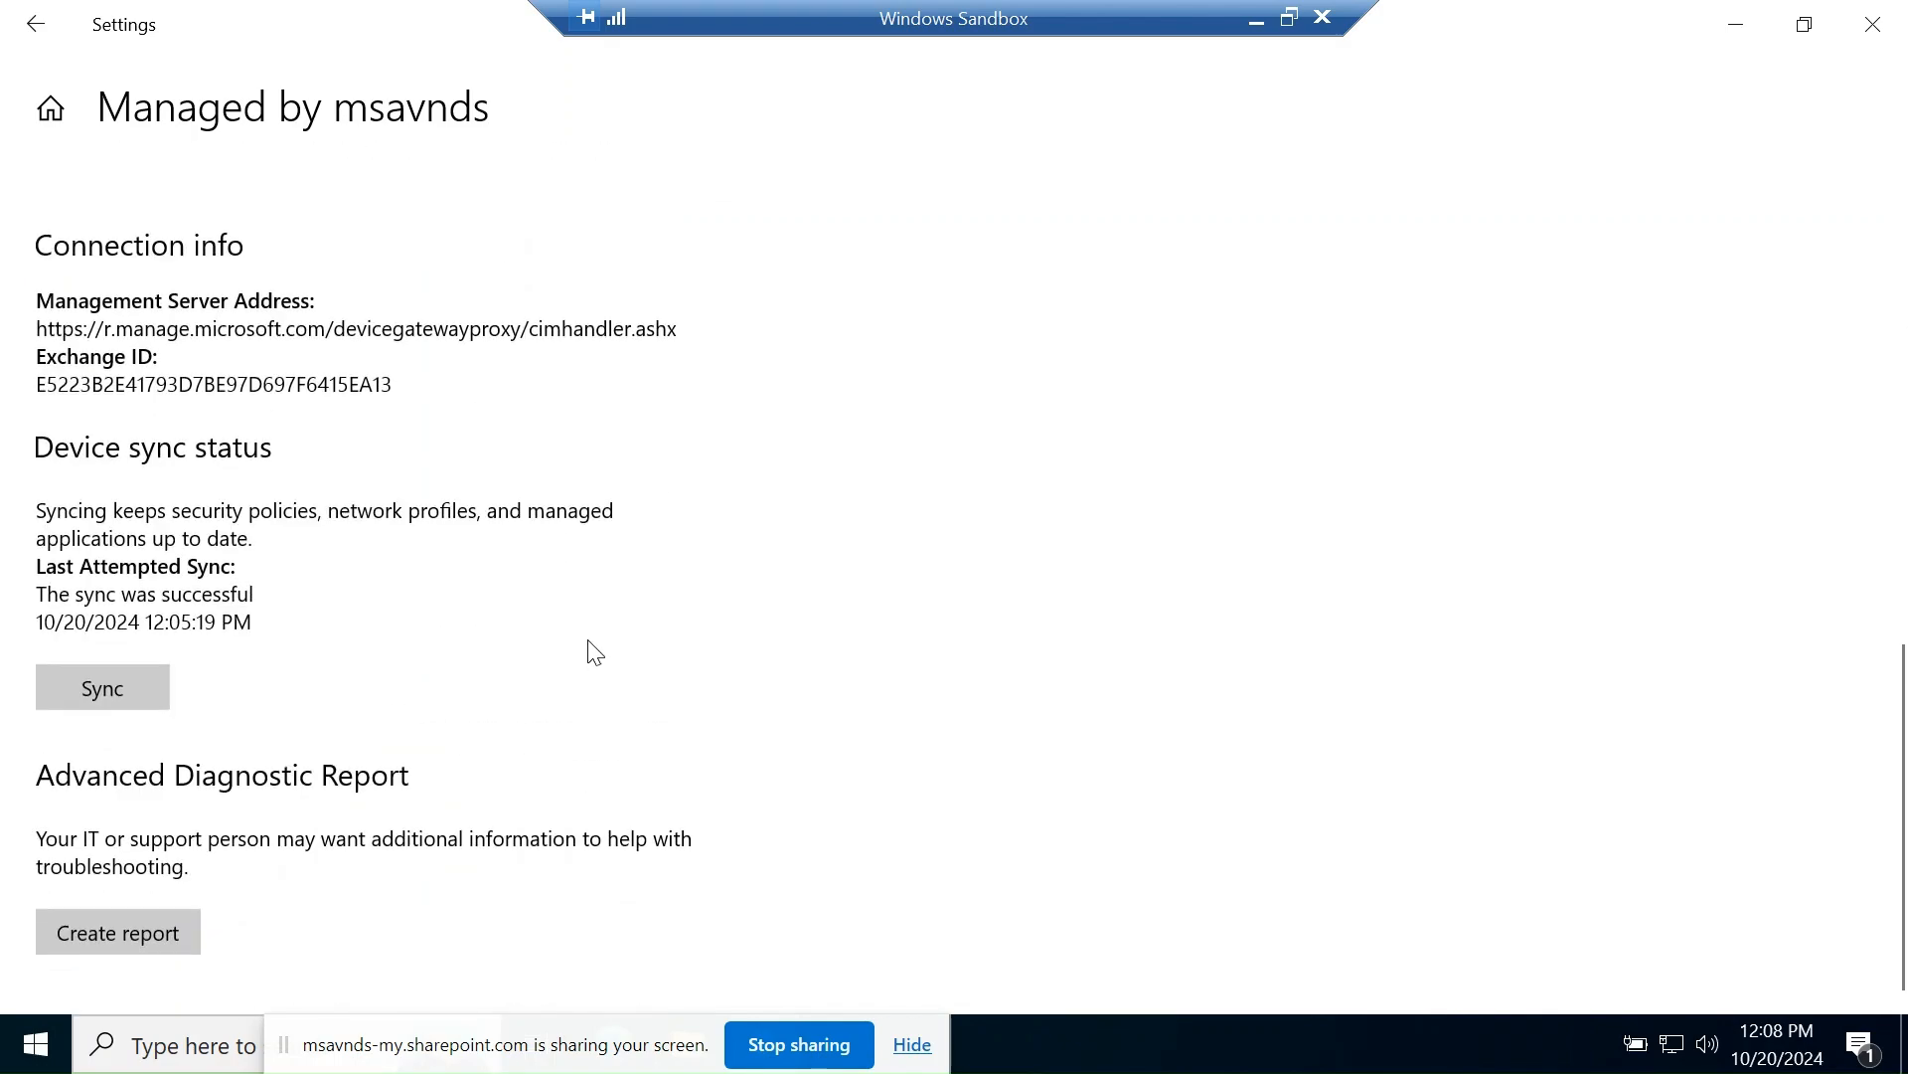
{"action": "scroll", "coordinate": [590, 655], "scroll_direction": "down", "scroll_amount": 1}
{"action": "scroll", "coordinate": [571, 648], "scroll_direction": "up", "scroll_amount": 10}
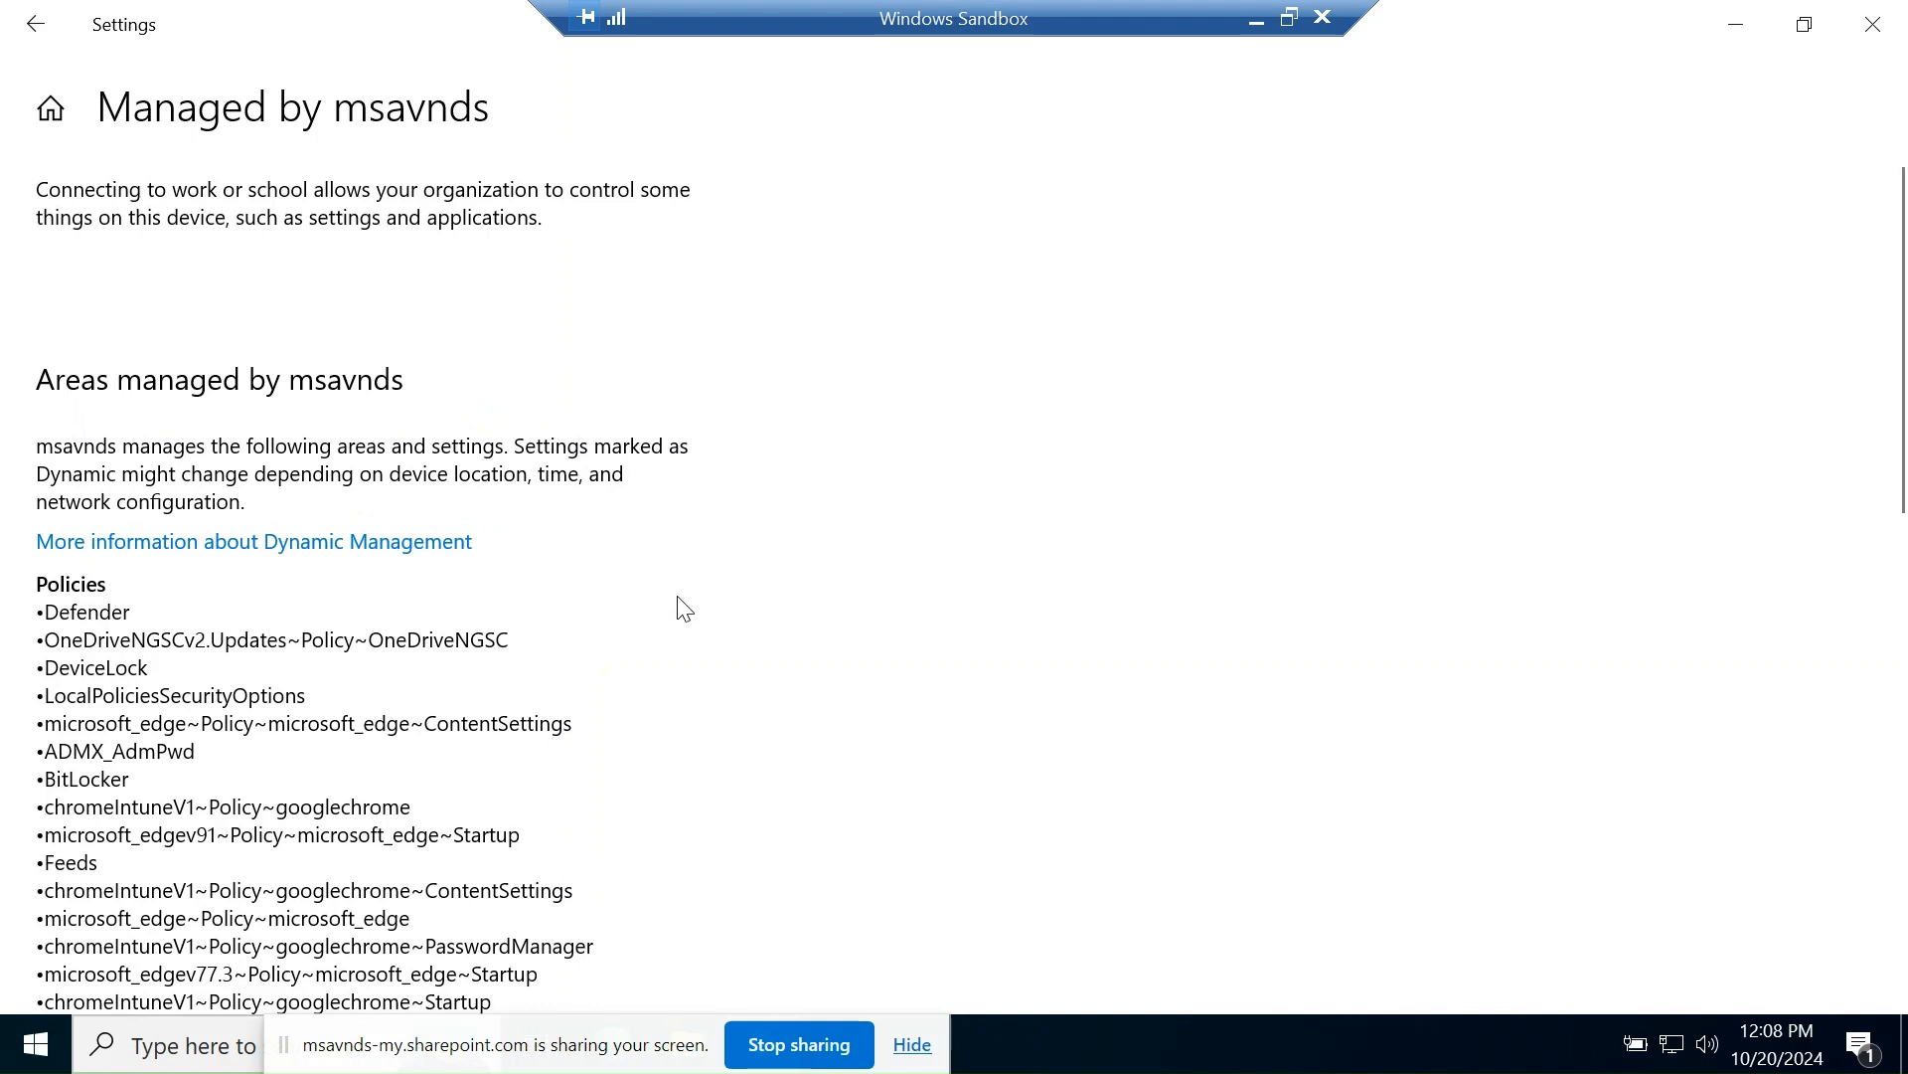
- In Intune, open Devices > By platform > Windows and refresh it (0 devices), then go to the Entra Devices overview
{"action": "left_click", "coordinate": [1250, 28]}
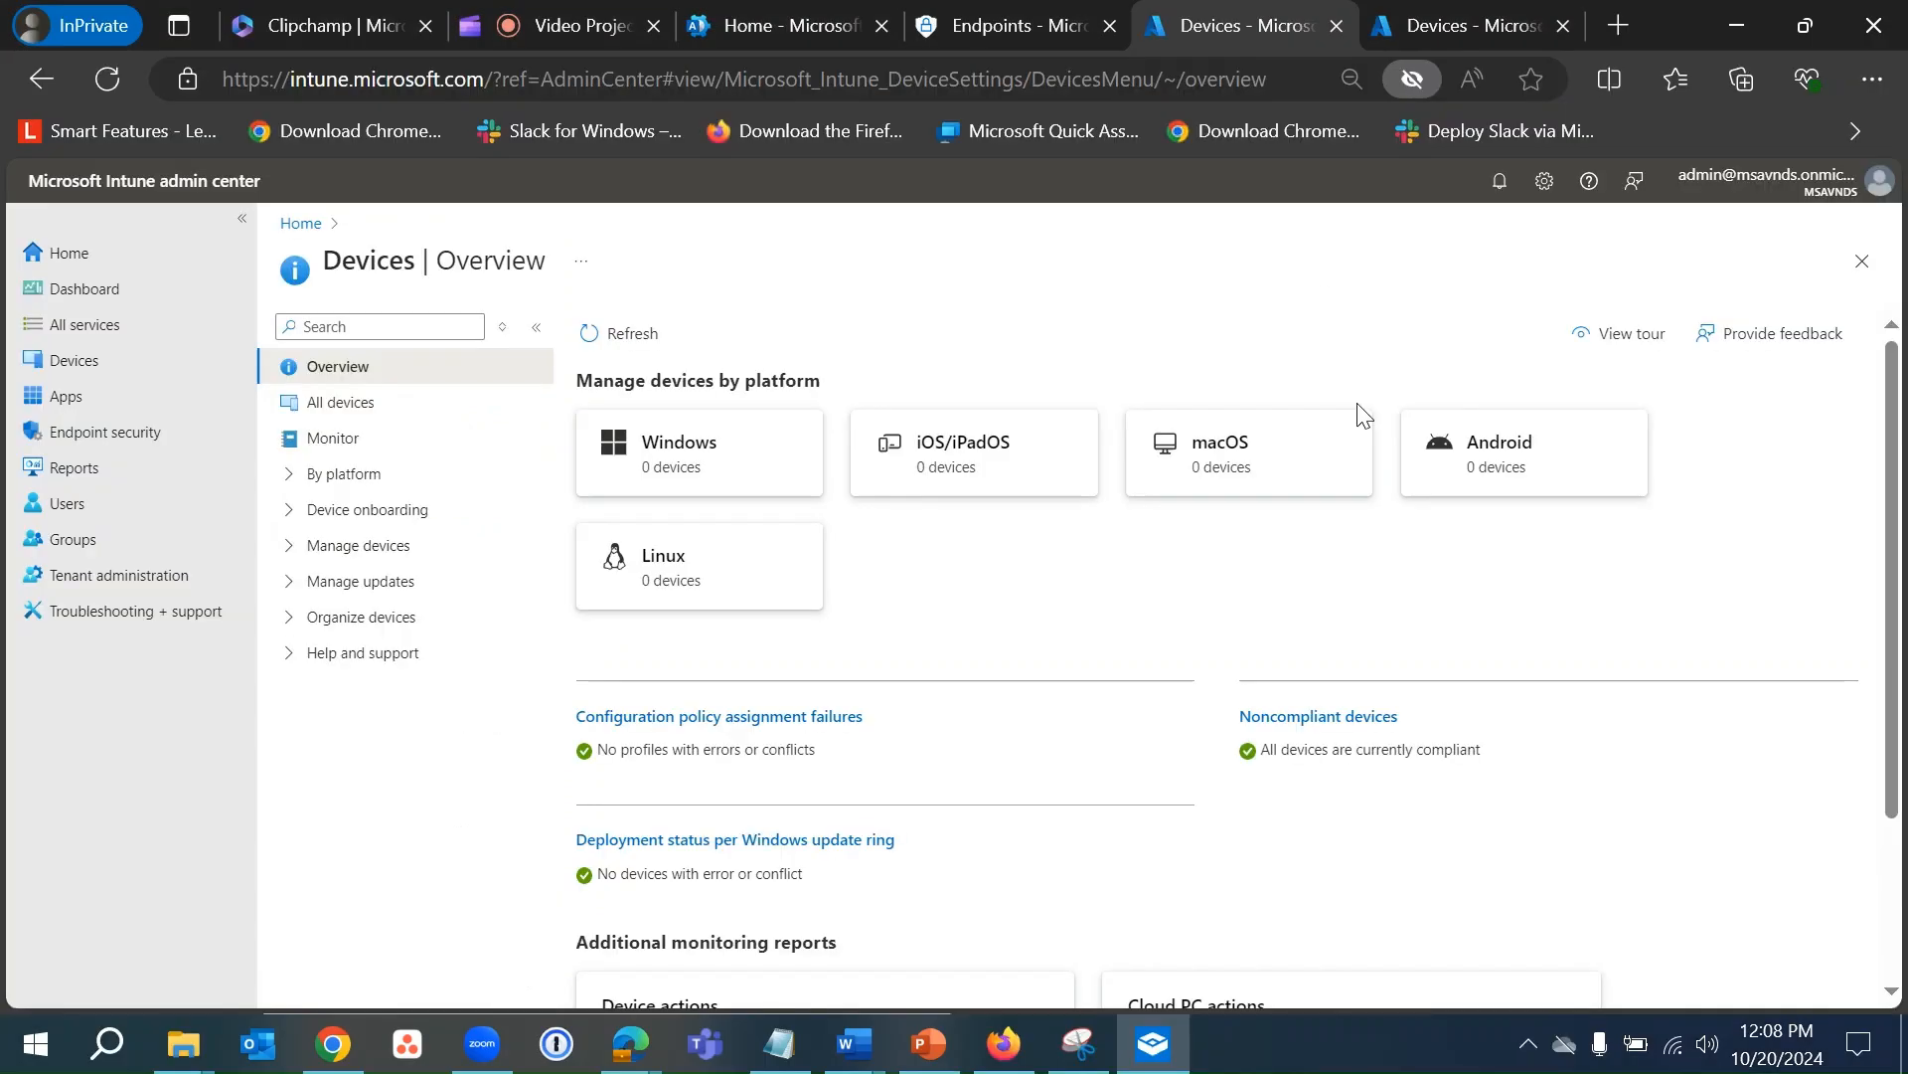
{"action": "left_click", "coordinate": [87, 374]}
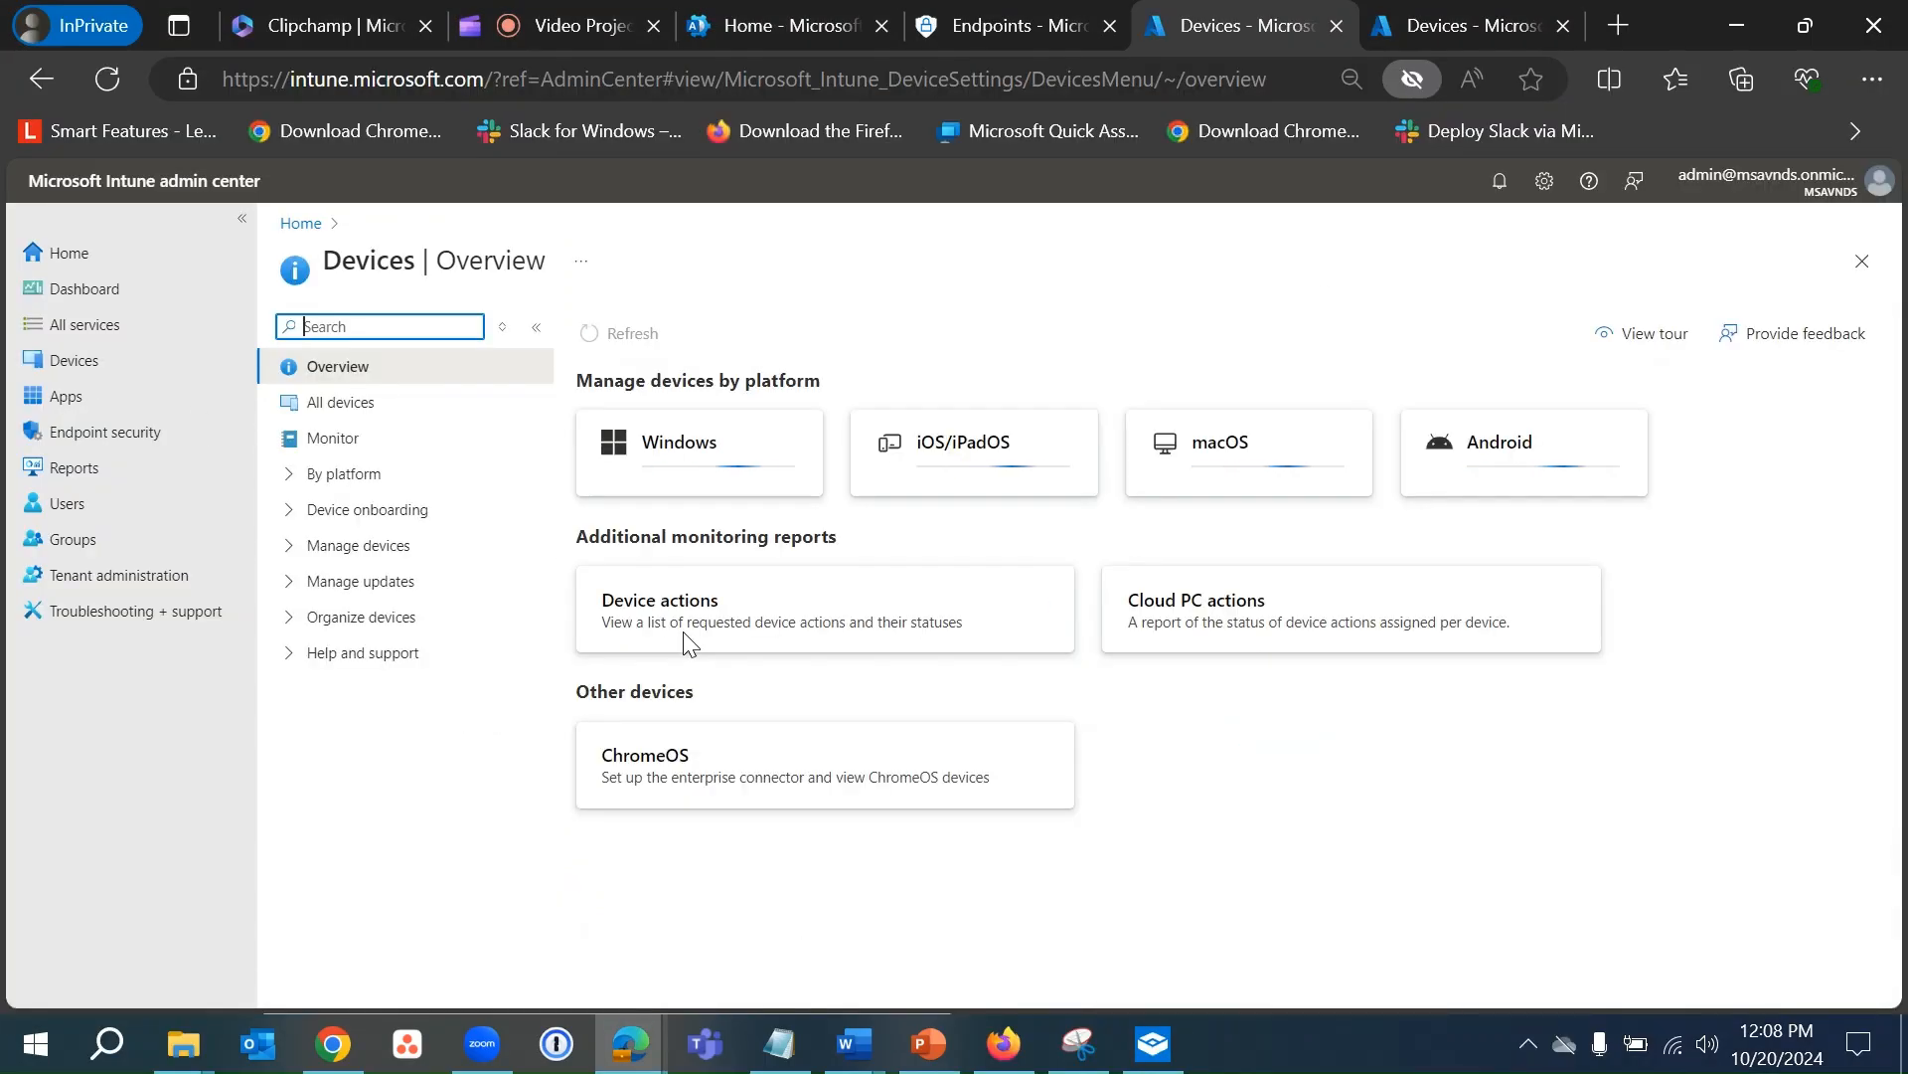
{"action": "left_click", "coordinate": [298, 474]}
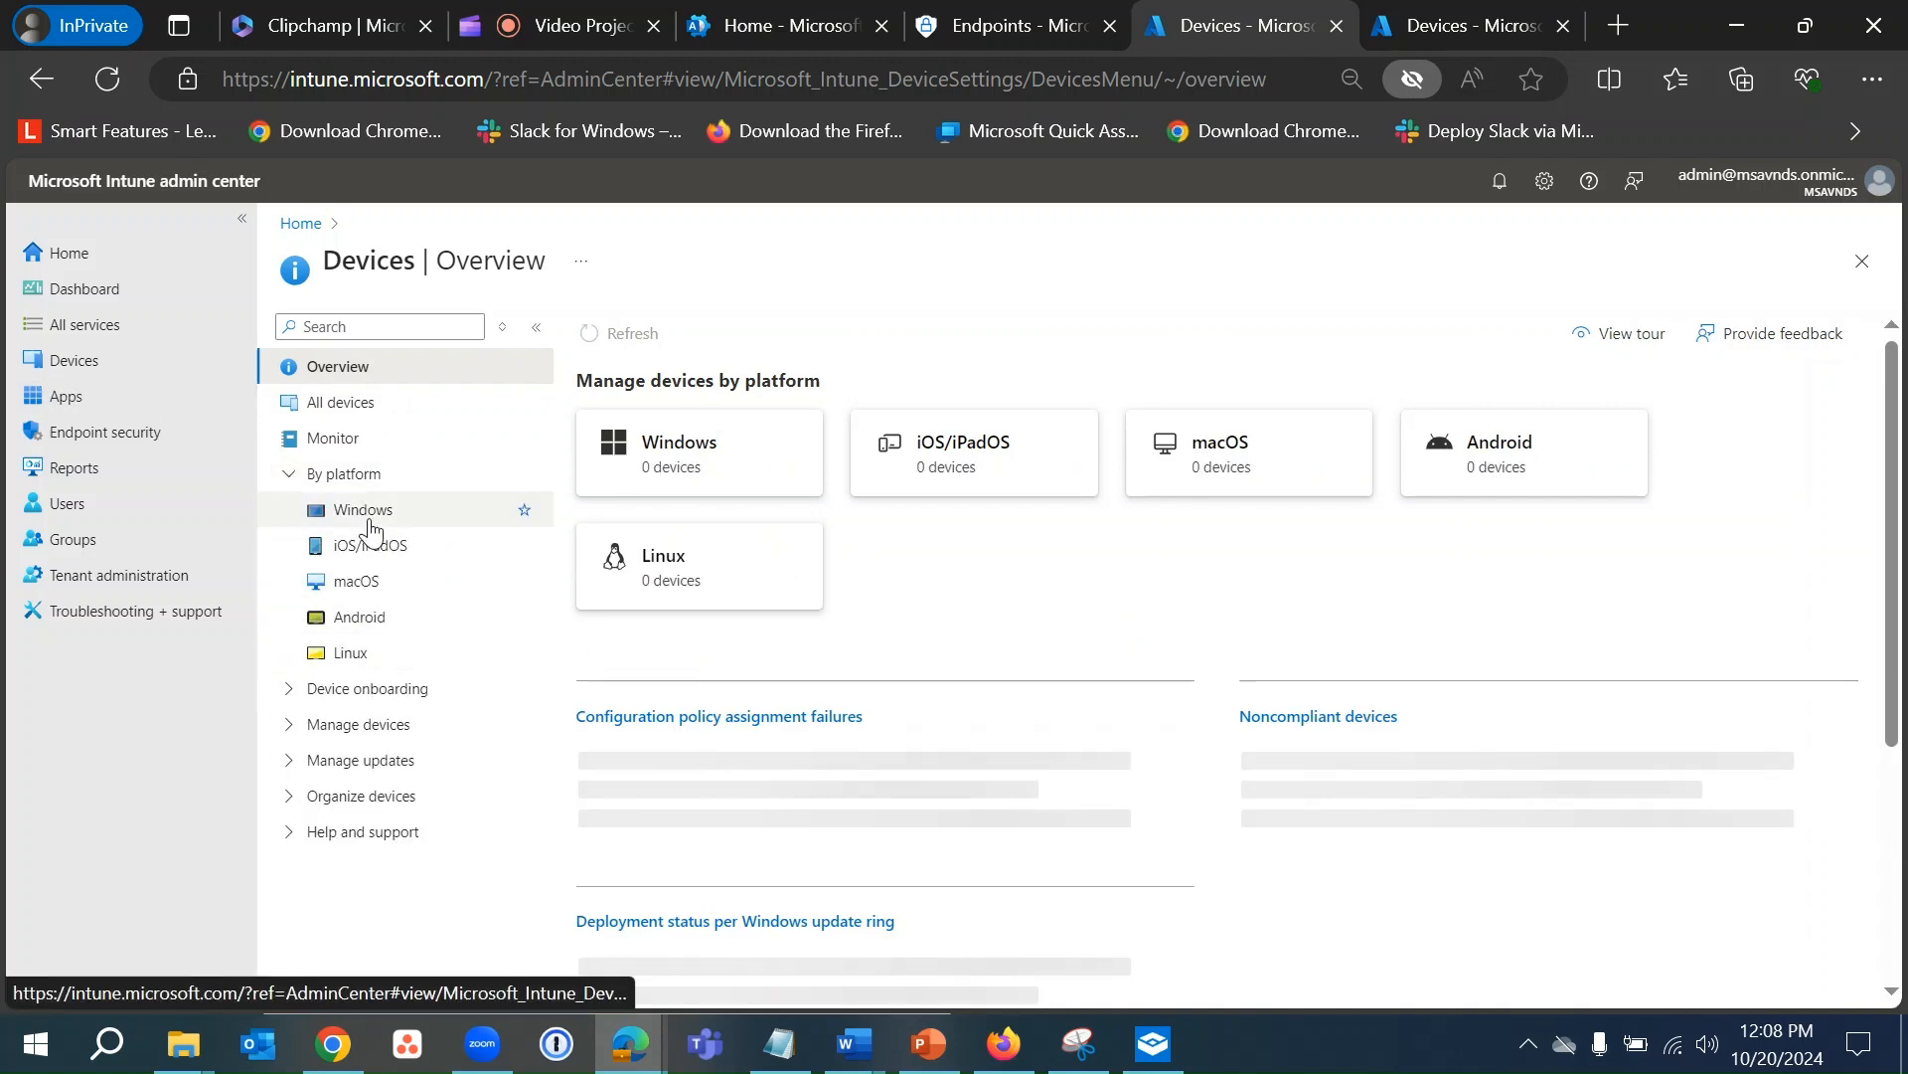
{"action": "left_click", "coordinate": [366, 511]}
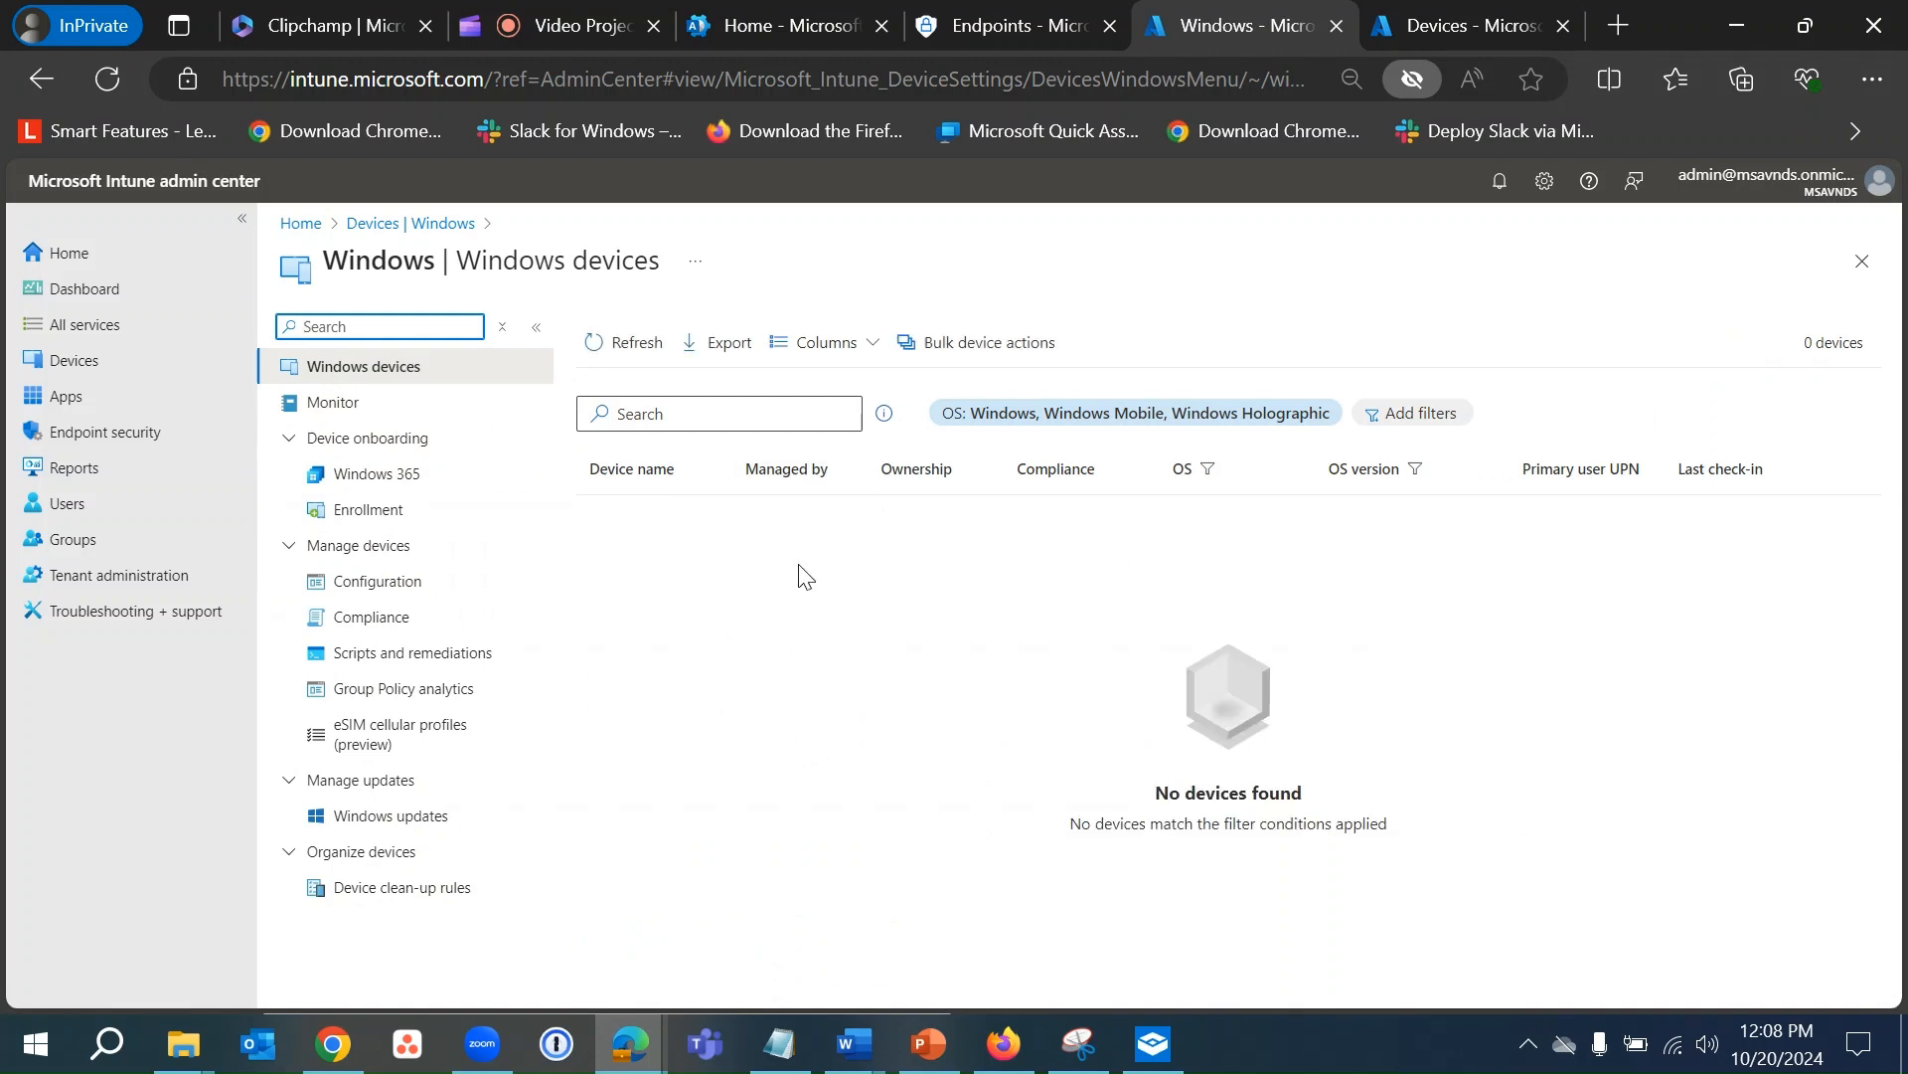
{"action": "left_click", "coordinate": [595, 348]}
{"action": "left_click", "coordinate": [1361, 18]}
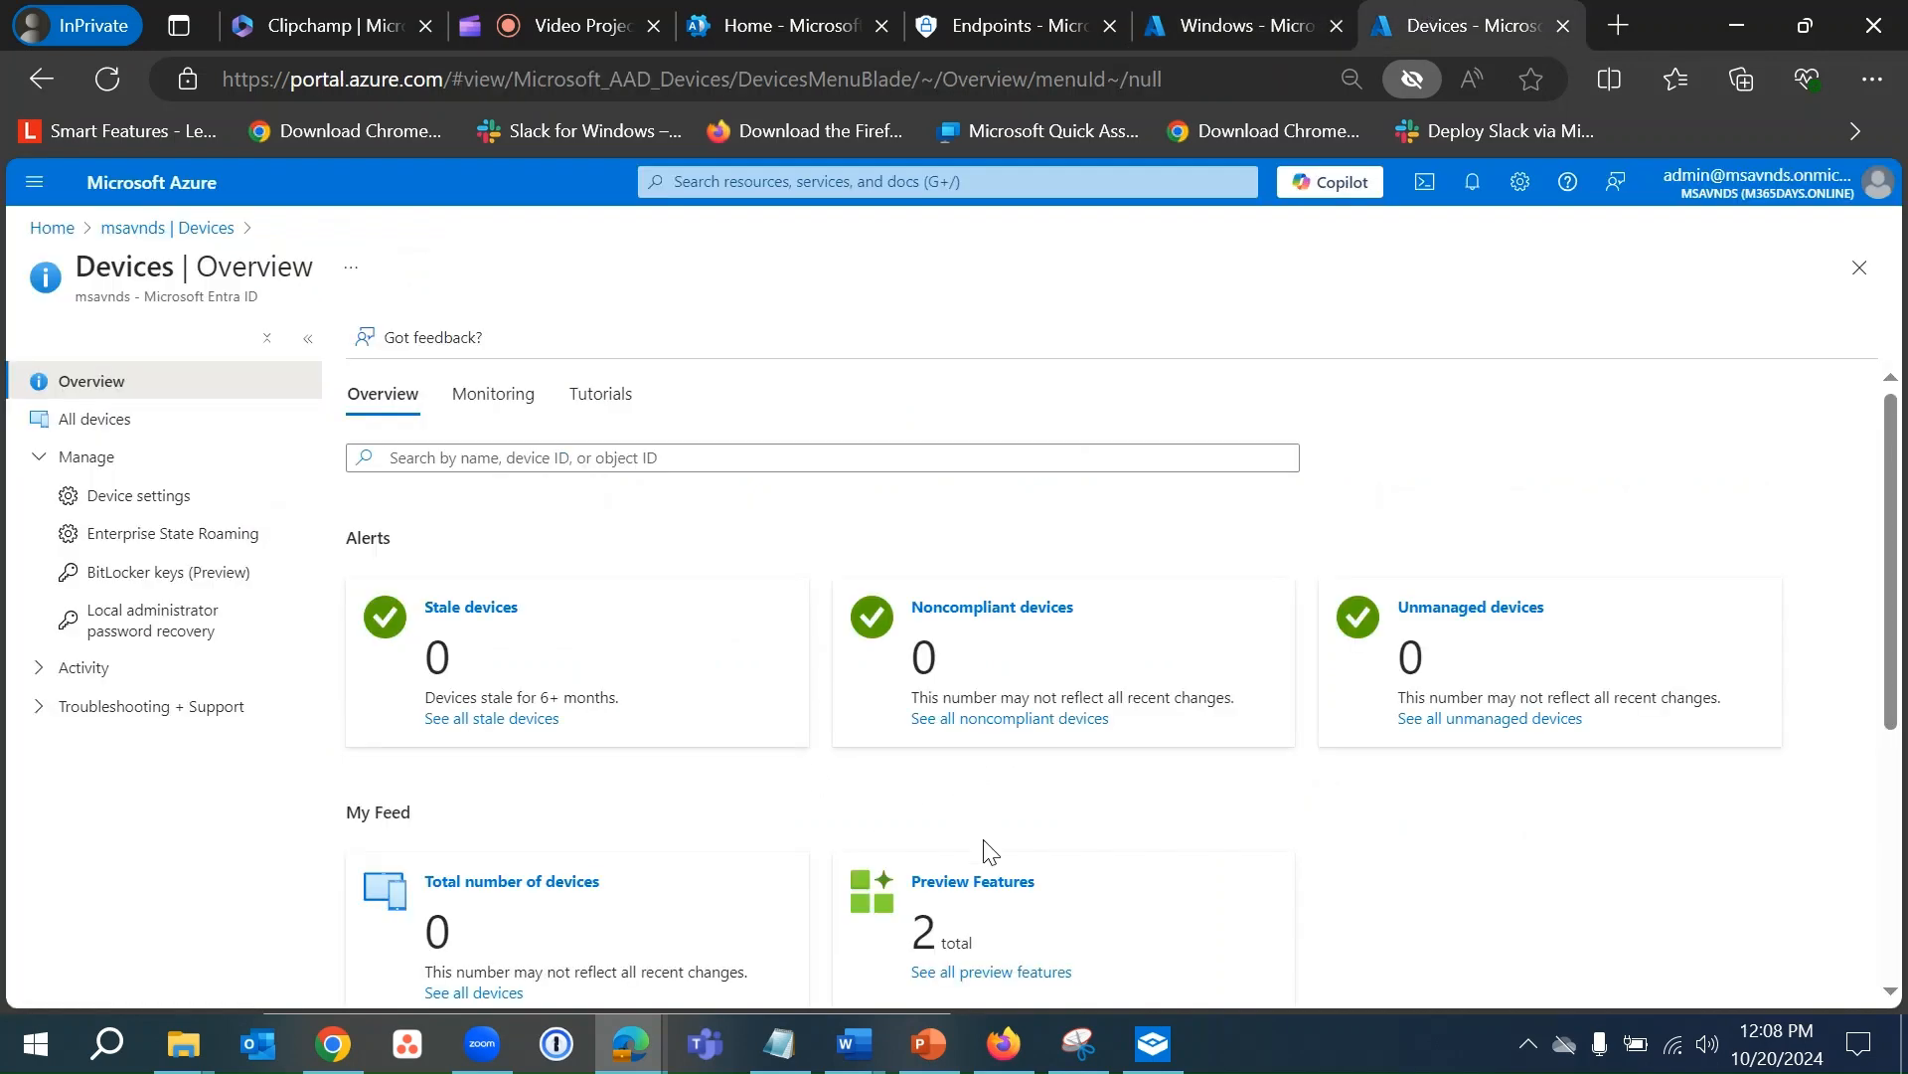
- Go from Azure Home to Microsoft Entra ID > Devices > All devices, showing the one Windows device
{"action": "left_click", "coordinate": [129, 228]}
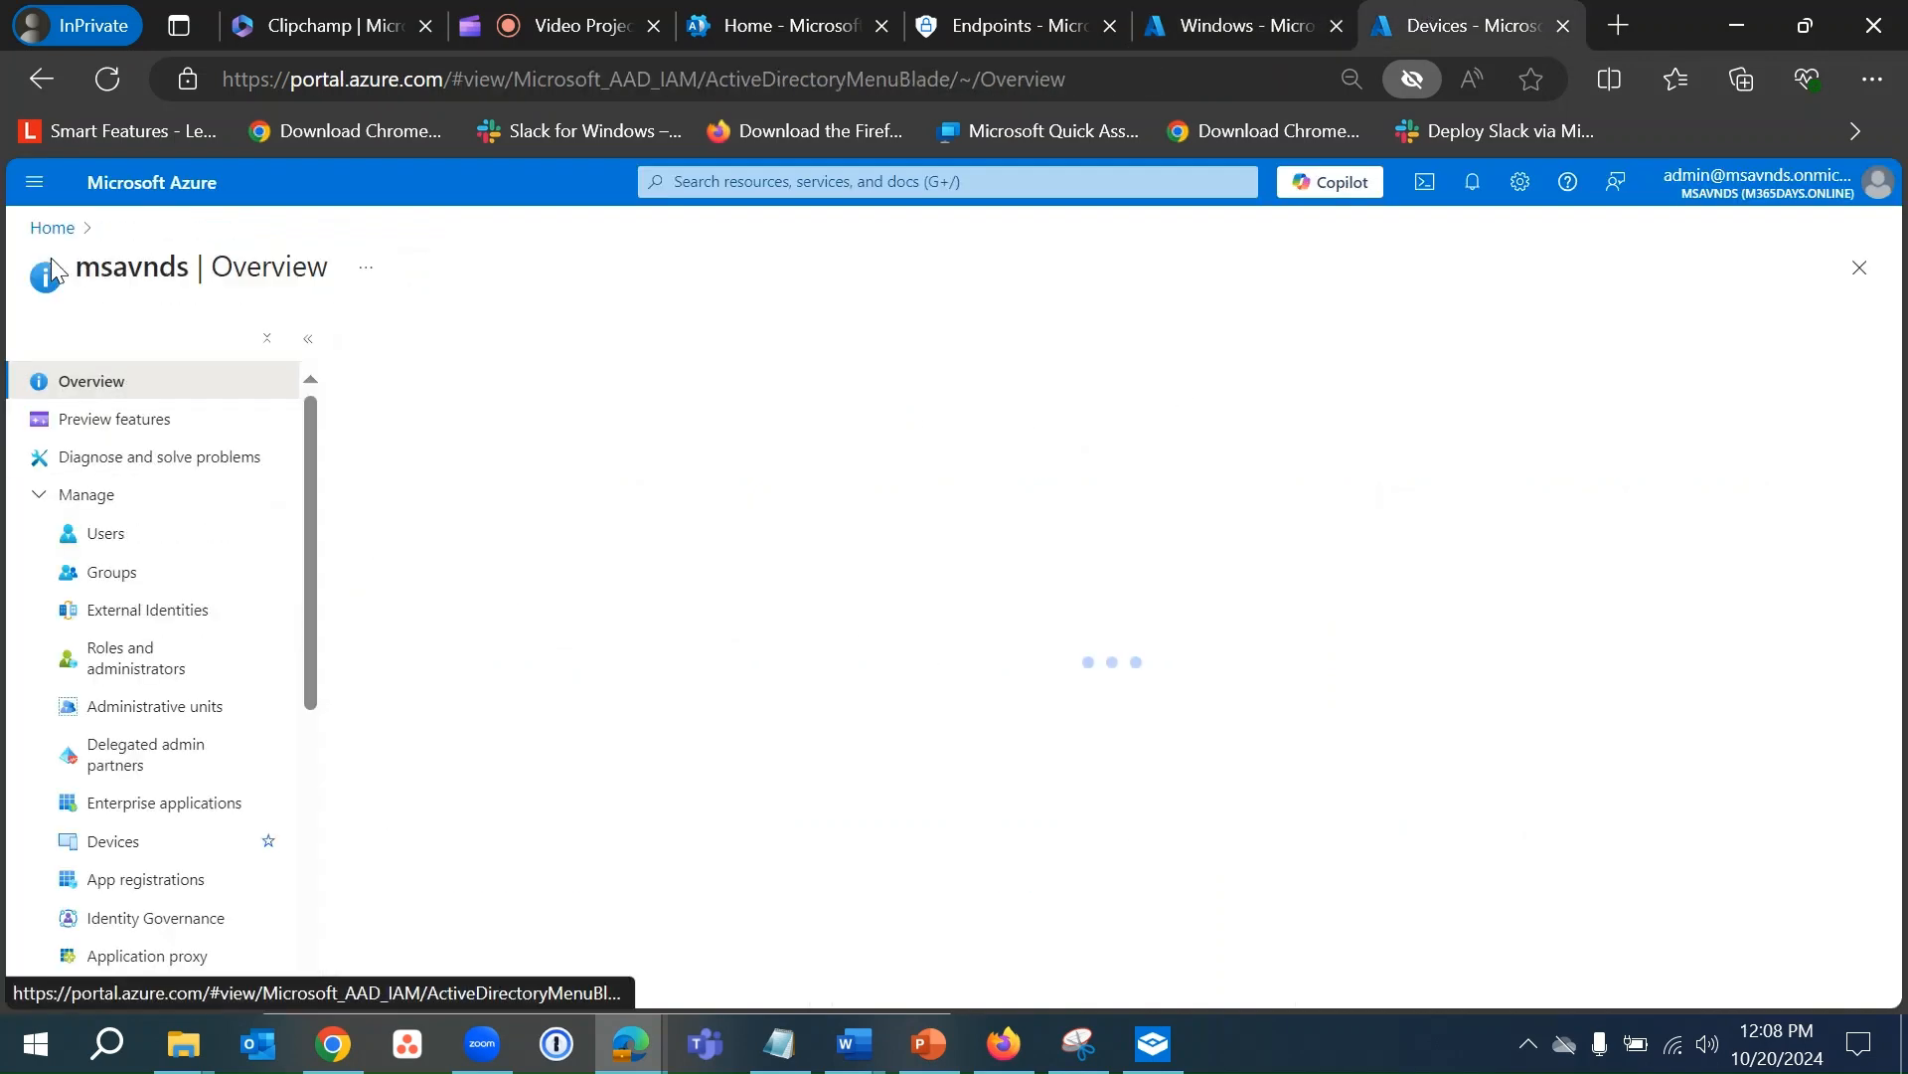
{"action": "left_click", "coordinate": [42, 227]}
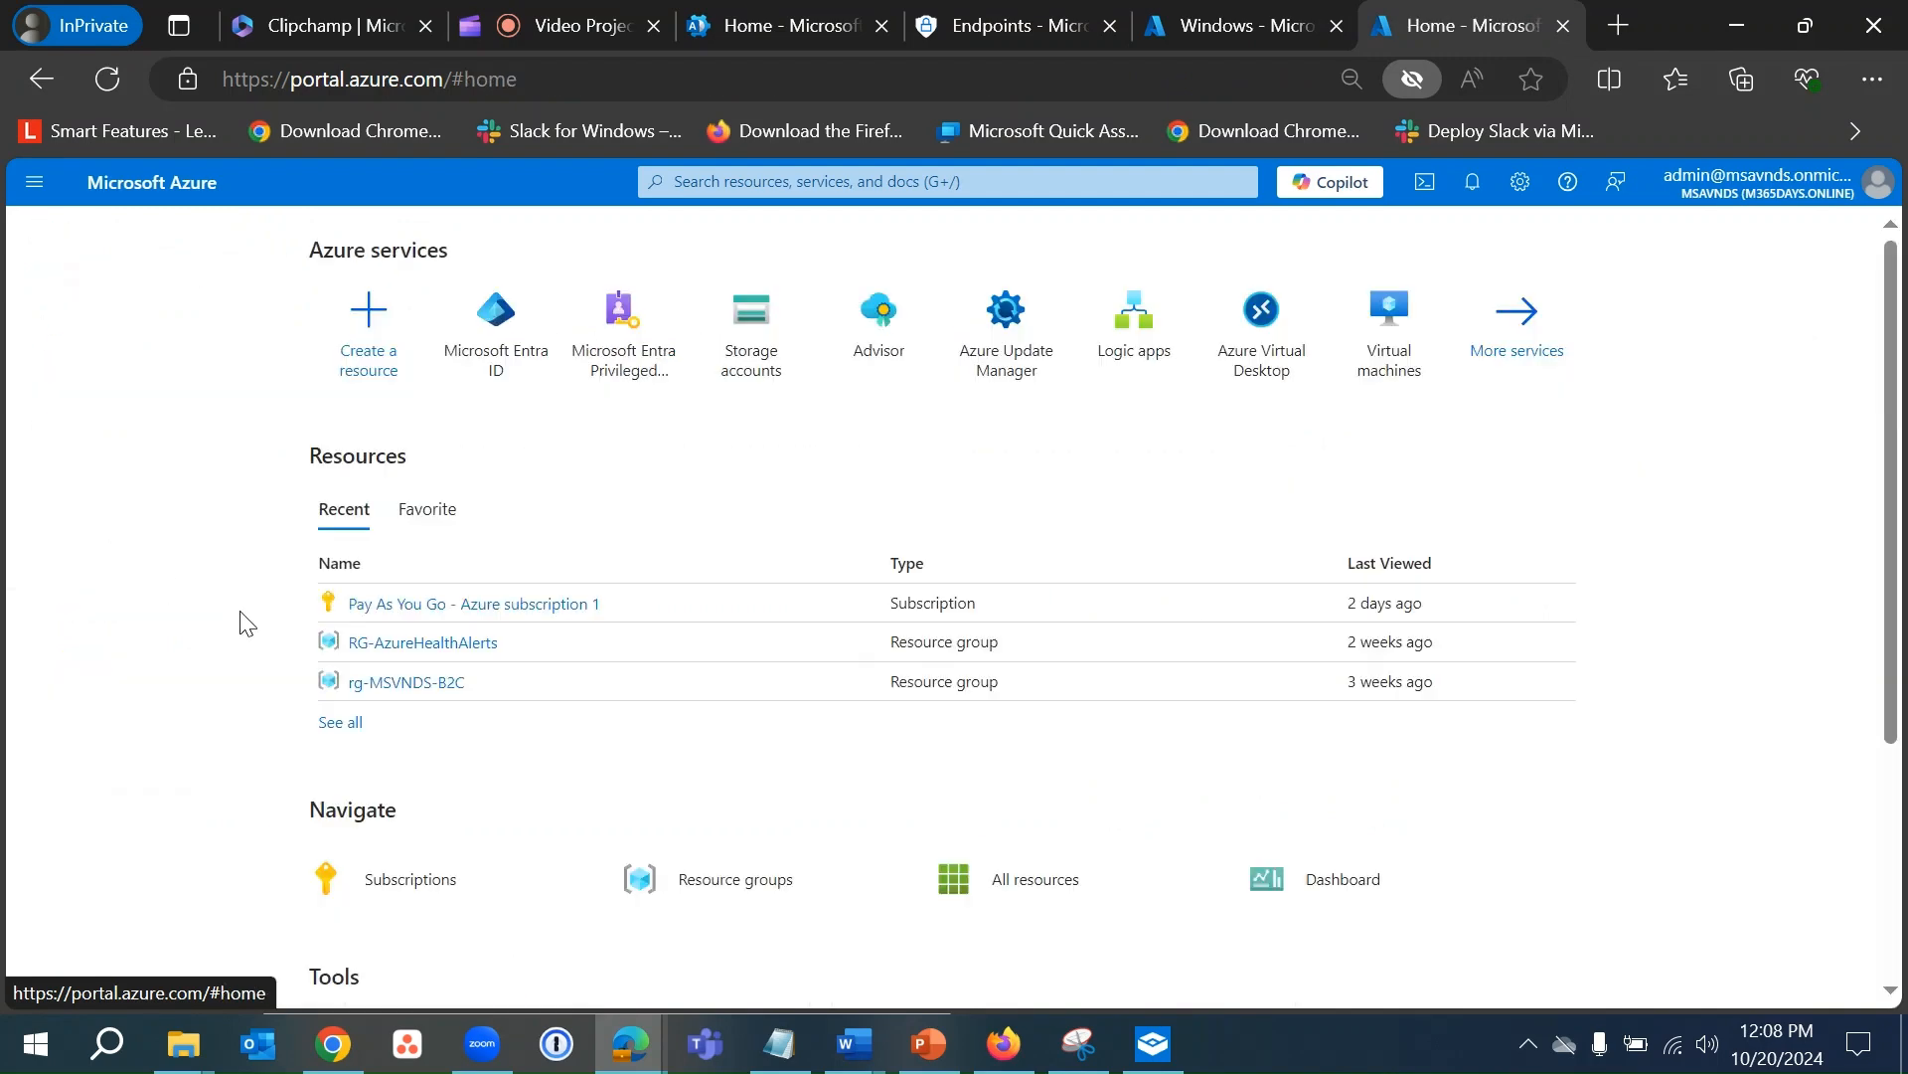
{"action": "left_click", "coordinate": [495, 373]}
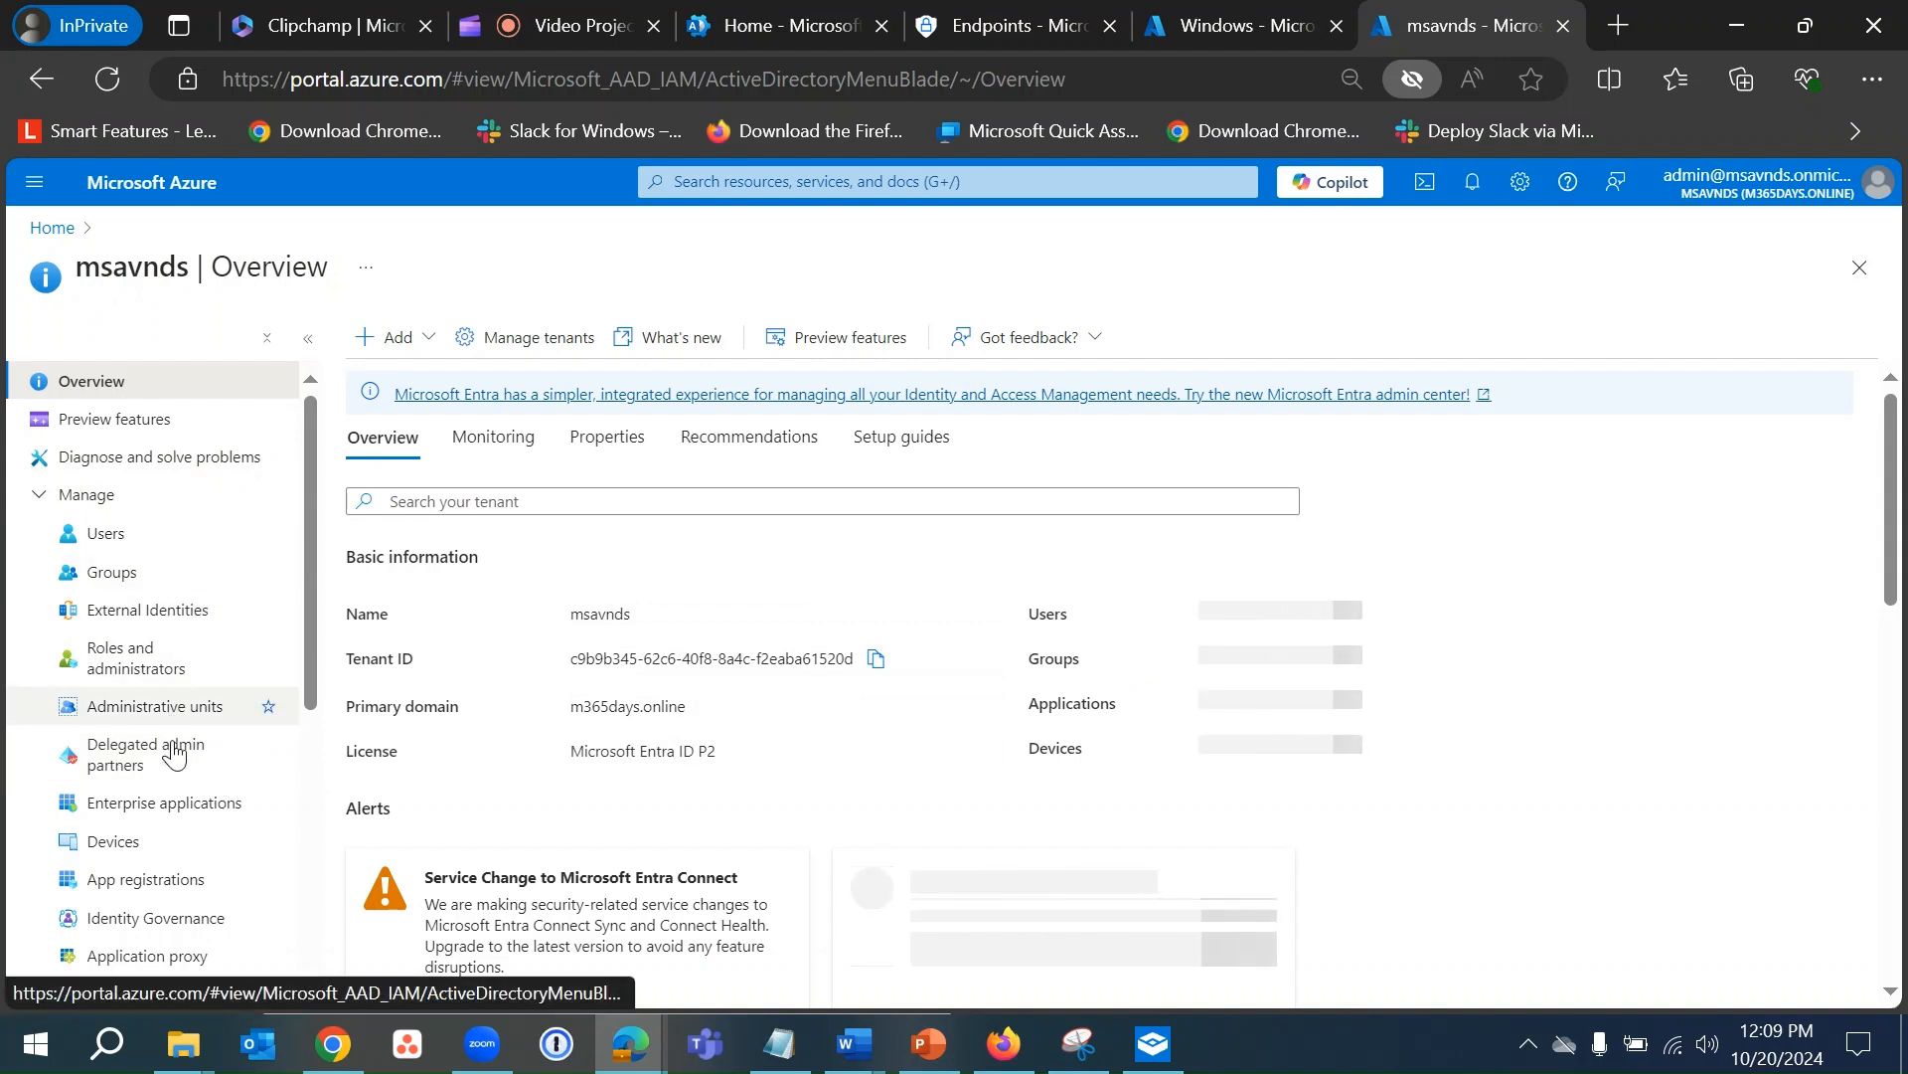
{"action": "scroll", "coordinate": [165, 679], "scroll_direction": "down", "scroll_amount": 3}
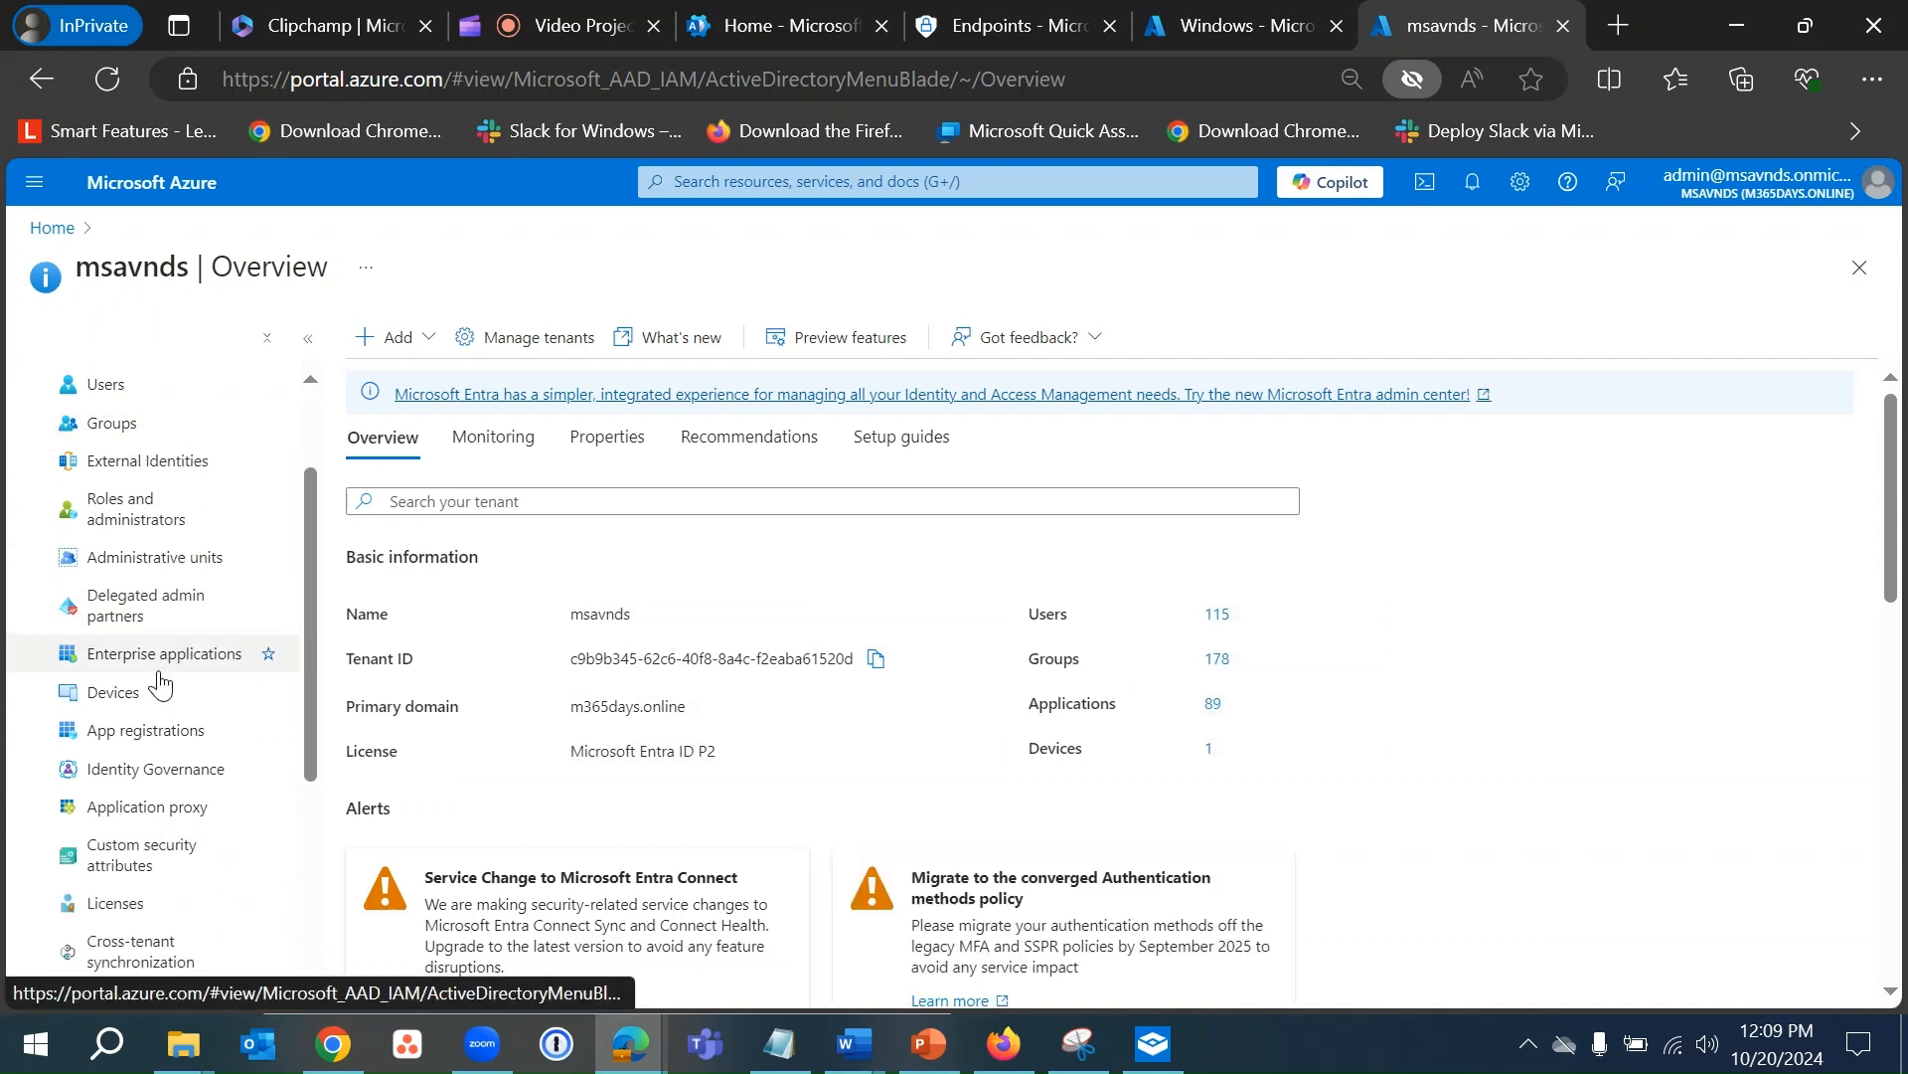
{"action": "left_click", "coordinate": [127, 693]}
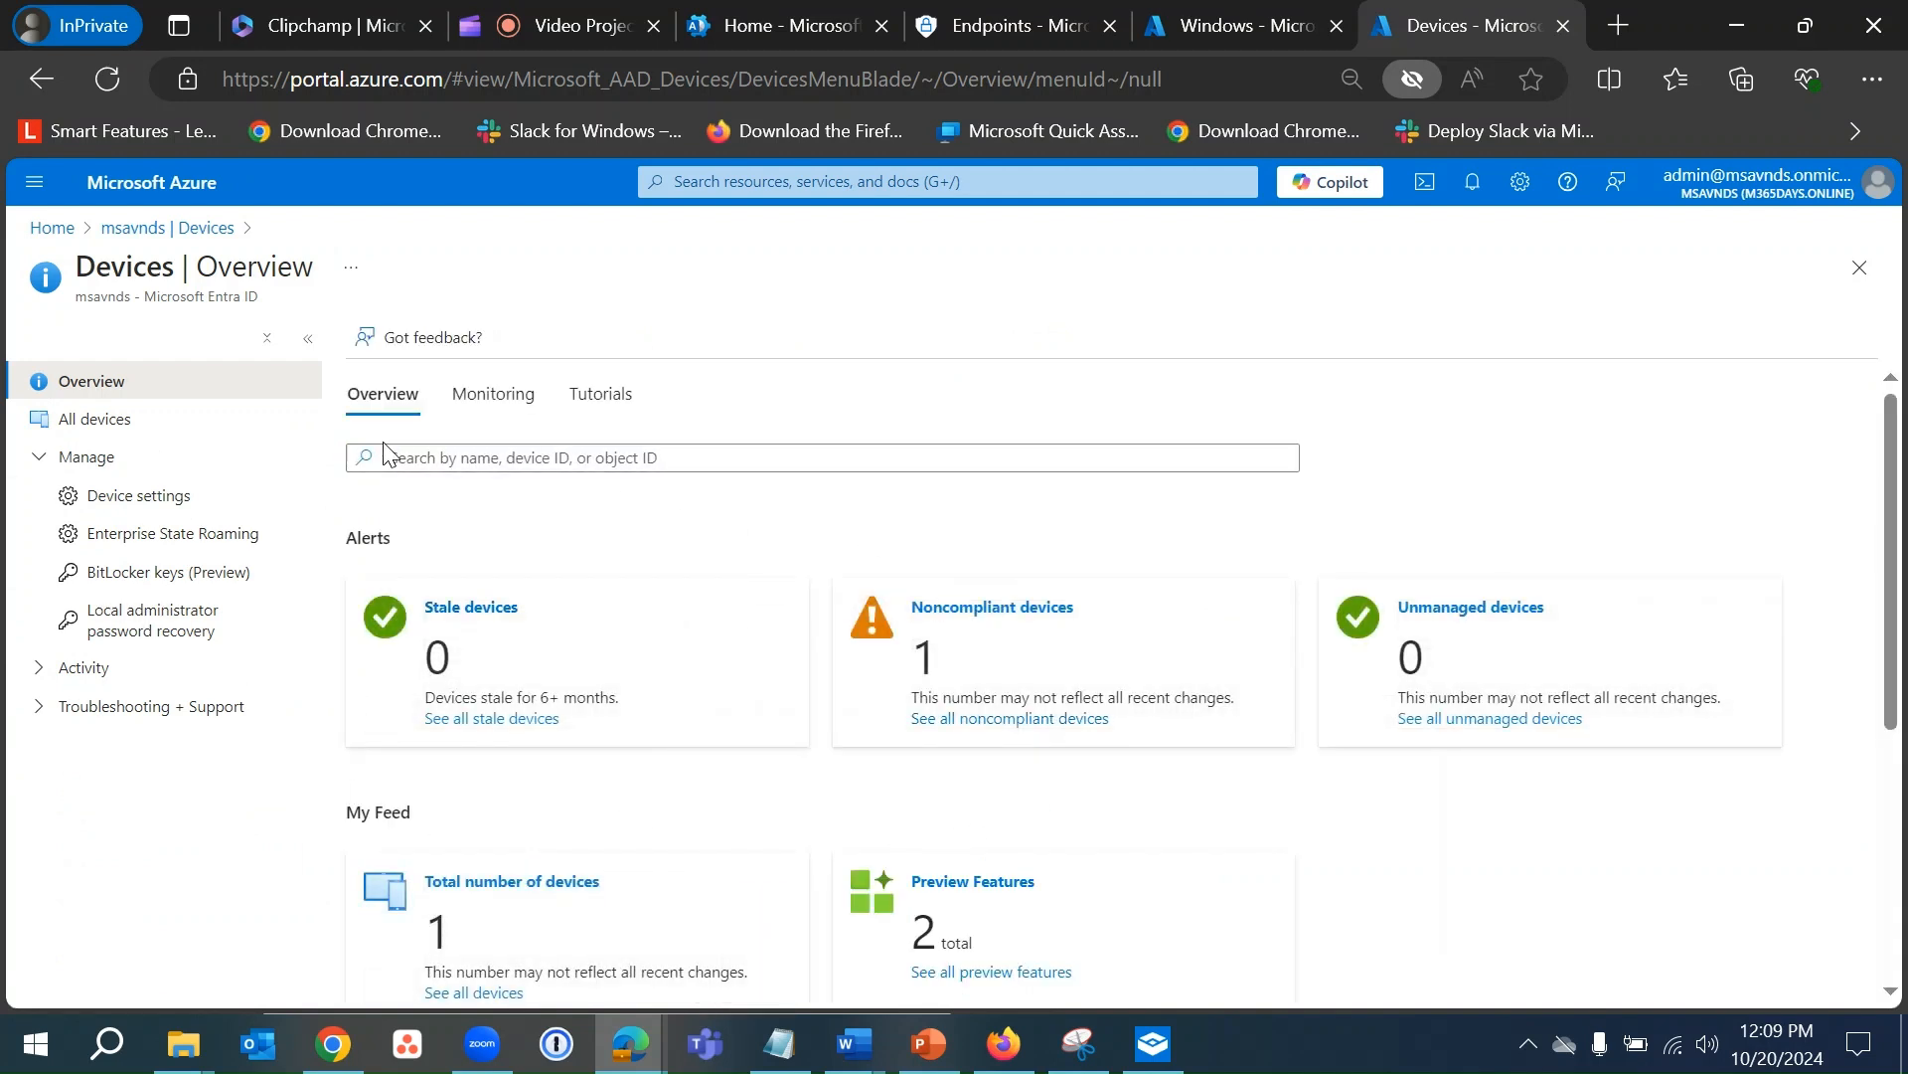
{"action": "left_click", "coordinate": [100, 429]}
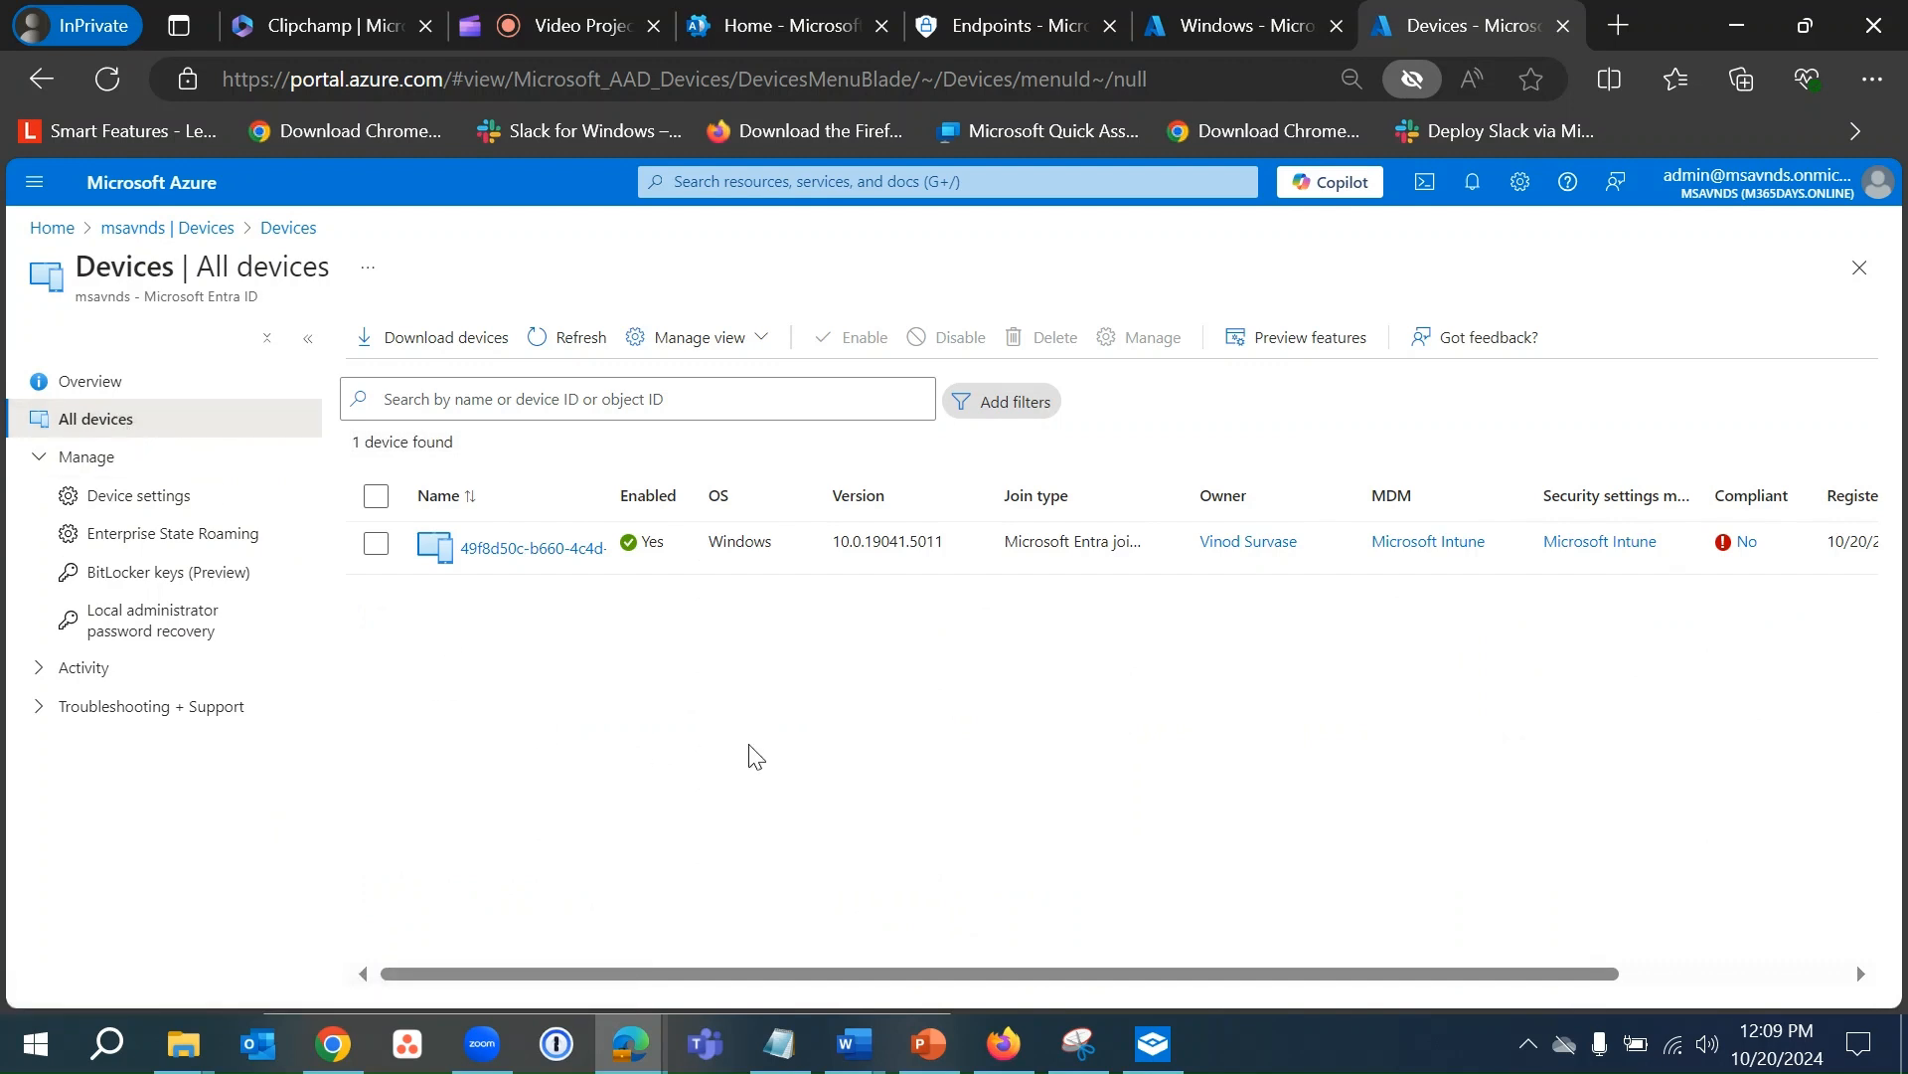
- Scroll across the device table, then widen the Join type and Name columns to show full text
{"action": "left_click_drag", "start_coordinate": [771, 977], "coordinate": [1029, 979]}
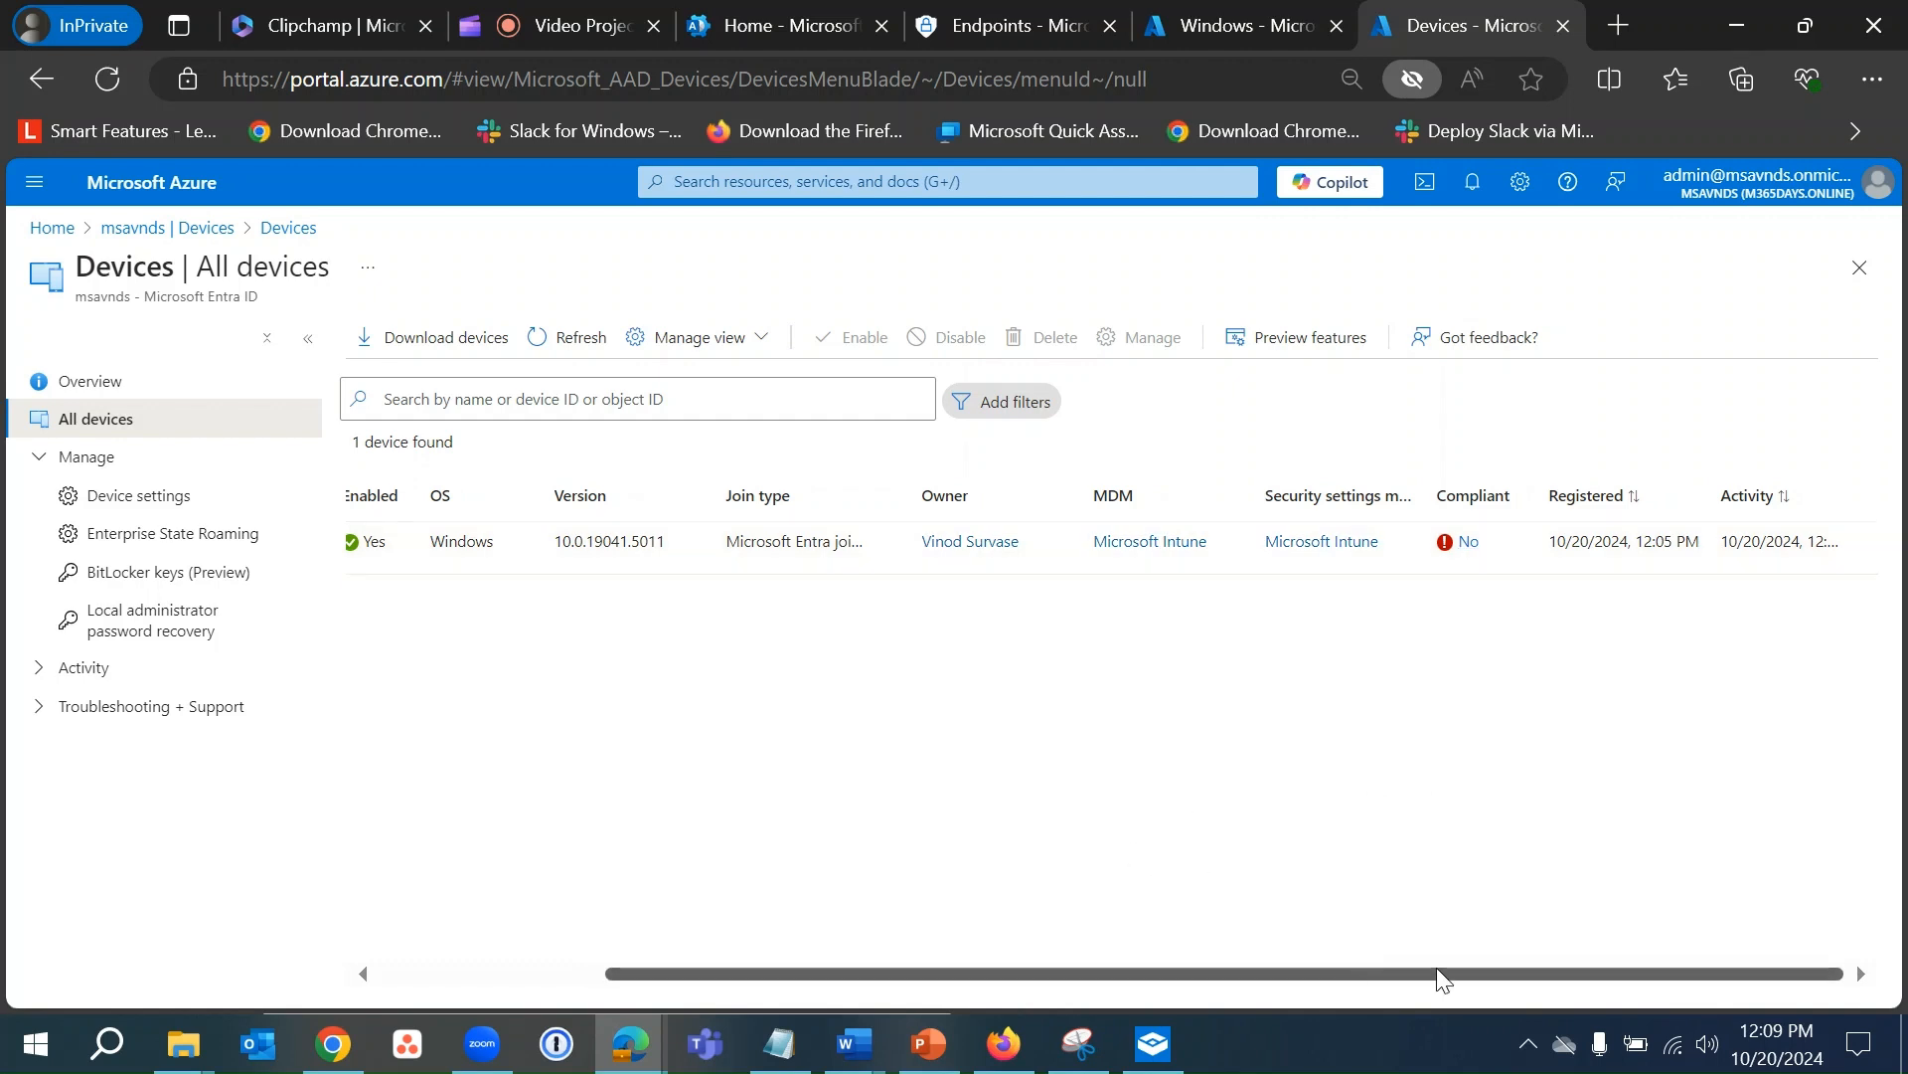
{"action": "left_click_drag", "start_coordinate": [1436, 972], "coordinate": [1000, 958]}
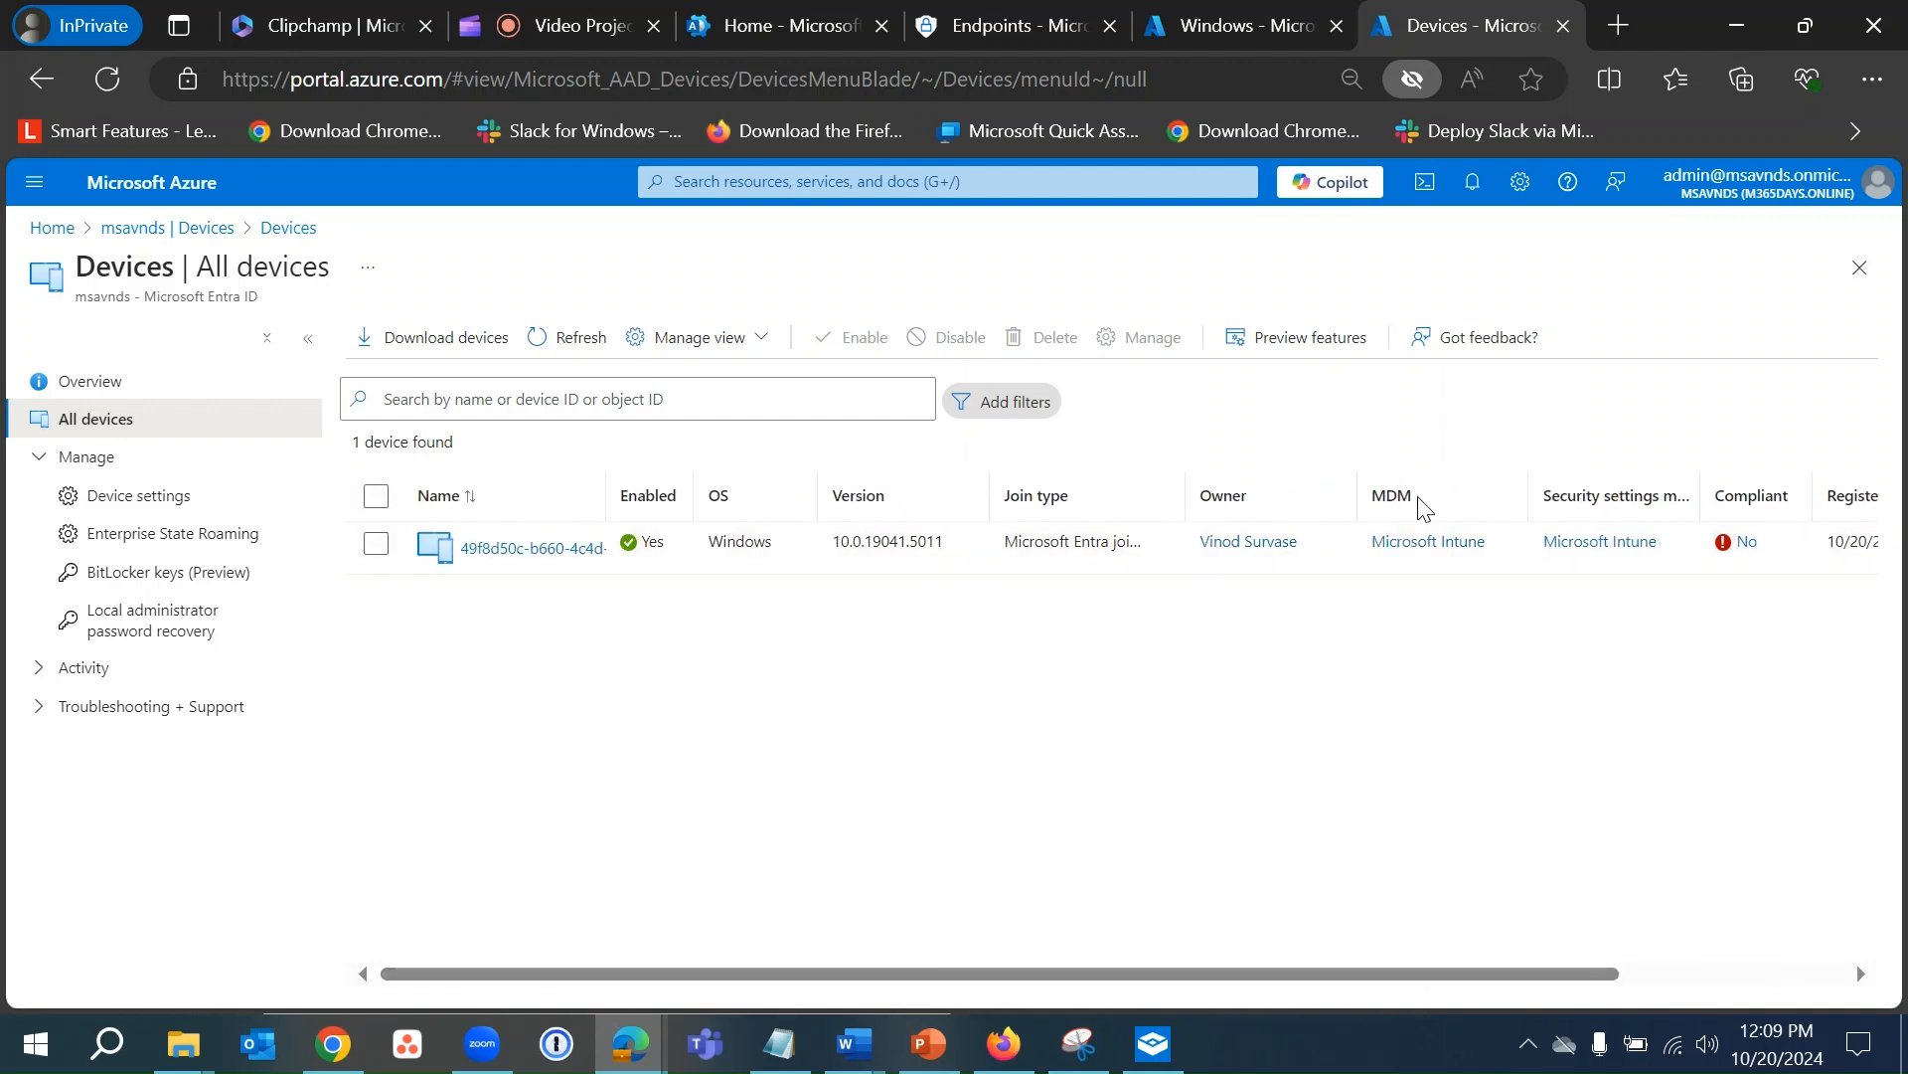
{"action": "left_click_drag", "start_coordinate": [1185, 494], "coordinate": [1264, 487]}
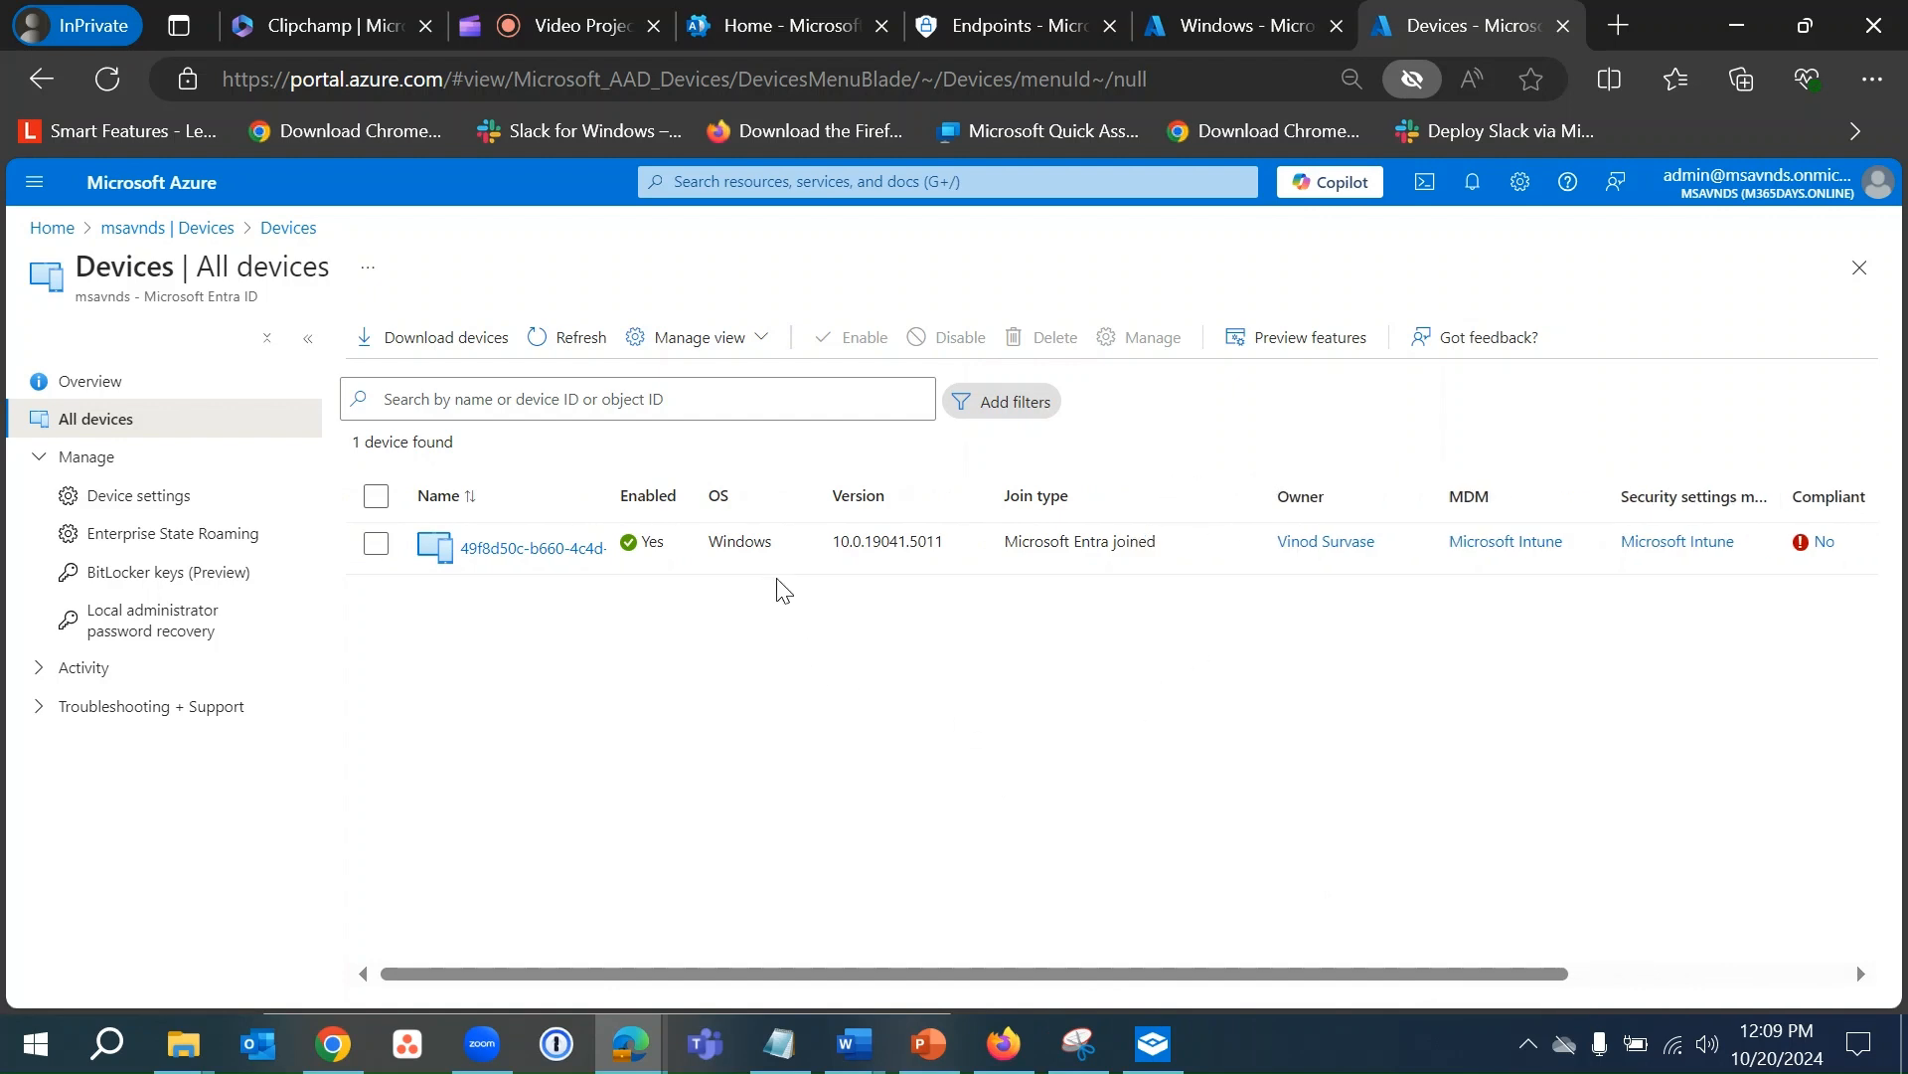
{"action": "left_click_drag", "start_coordinate": [608, 486], "coordinate": [812, 492]}
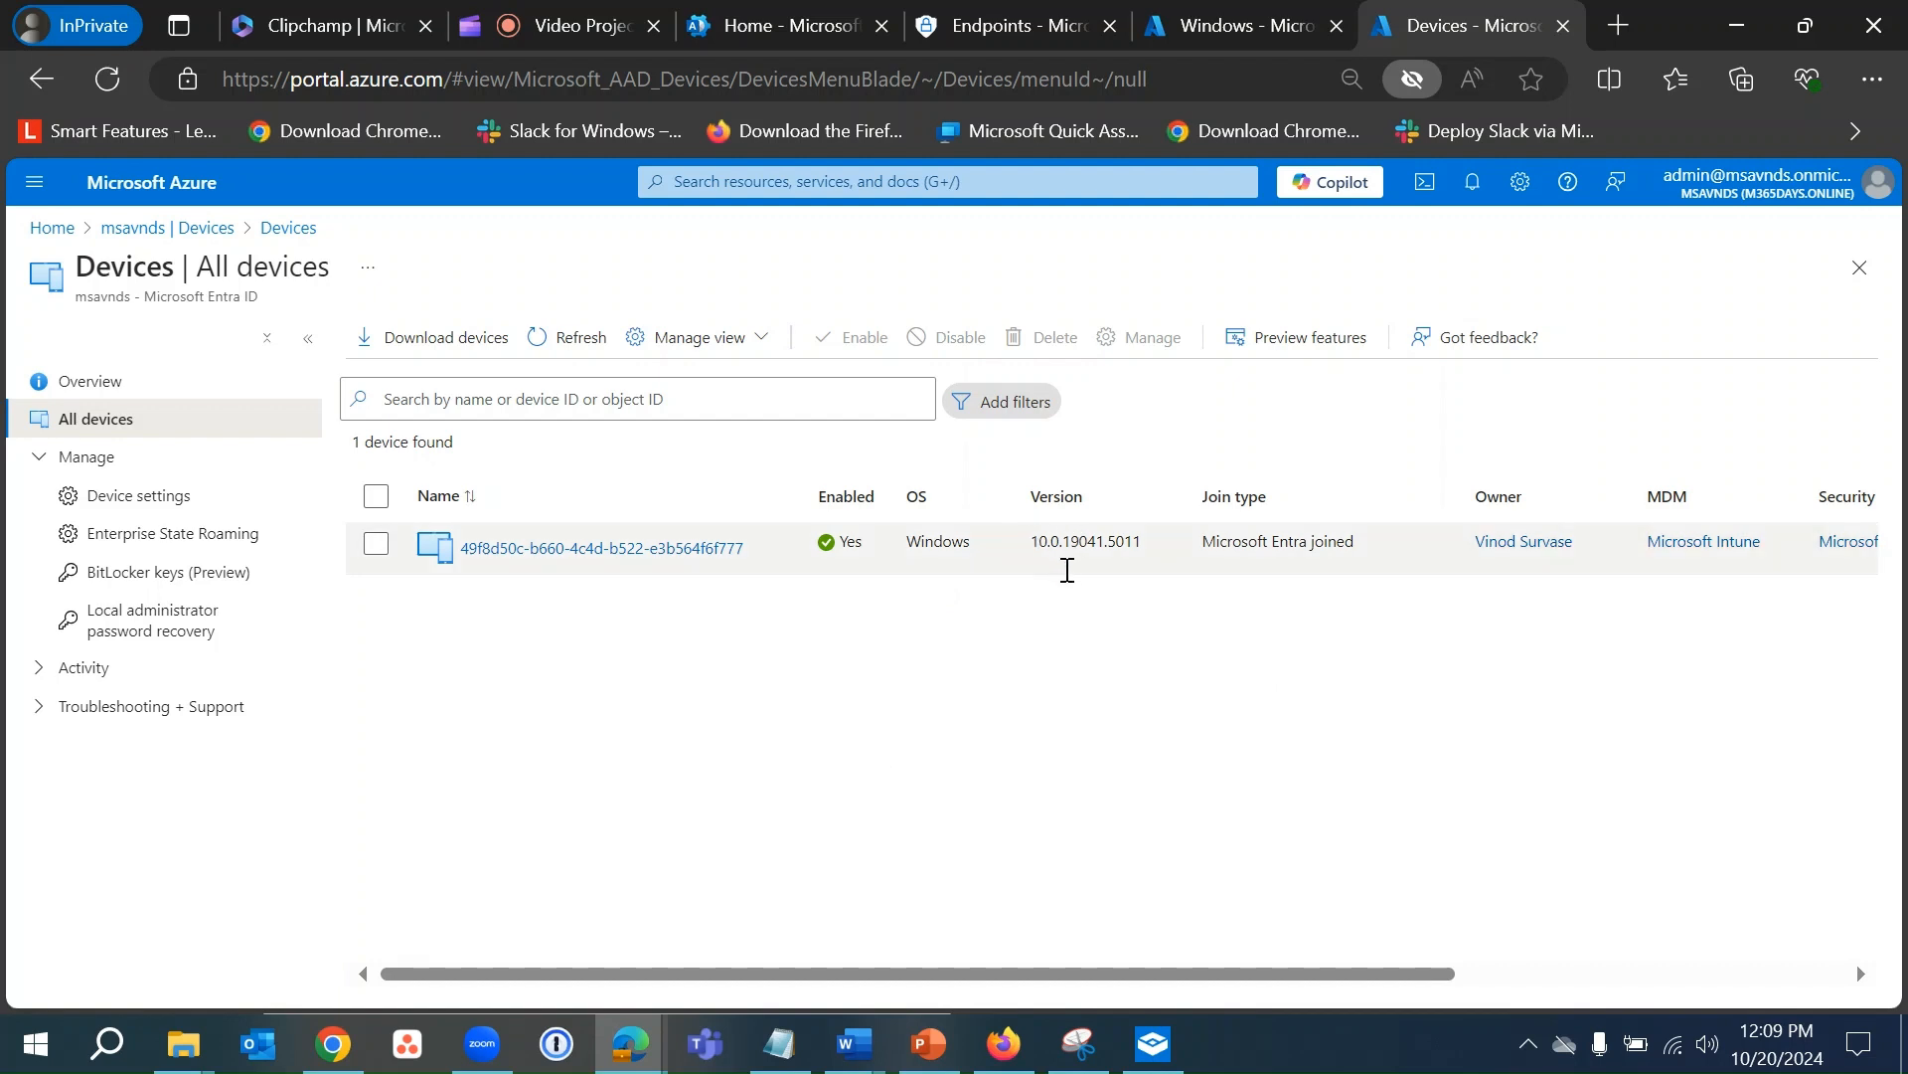
- Scroll the device table right, widen the Security settings management column, then scroll back left
{"action": "scroll", "coordinate": [1178, 729], "scroll_direction": "right", "scroll_amount": 3}
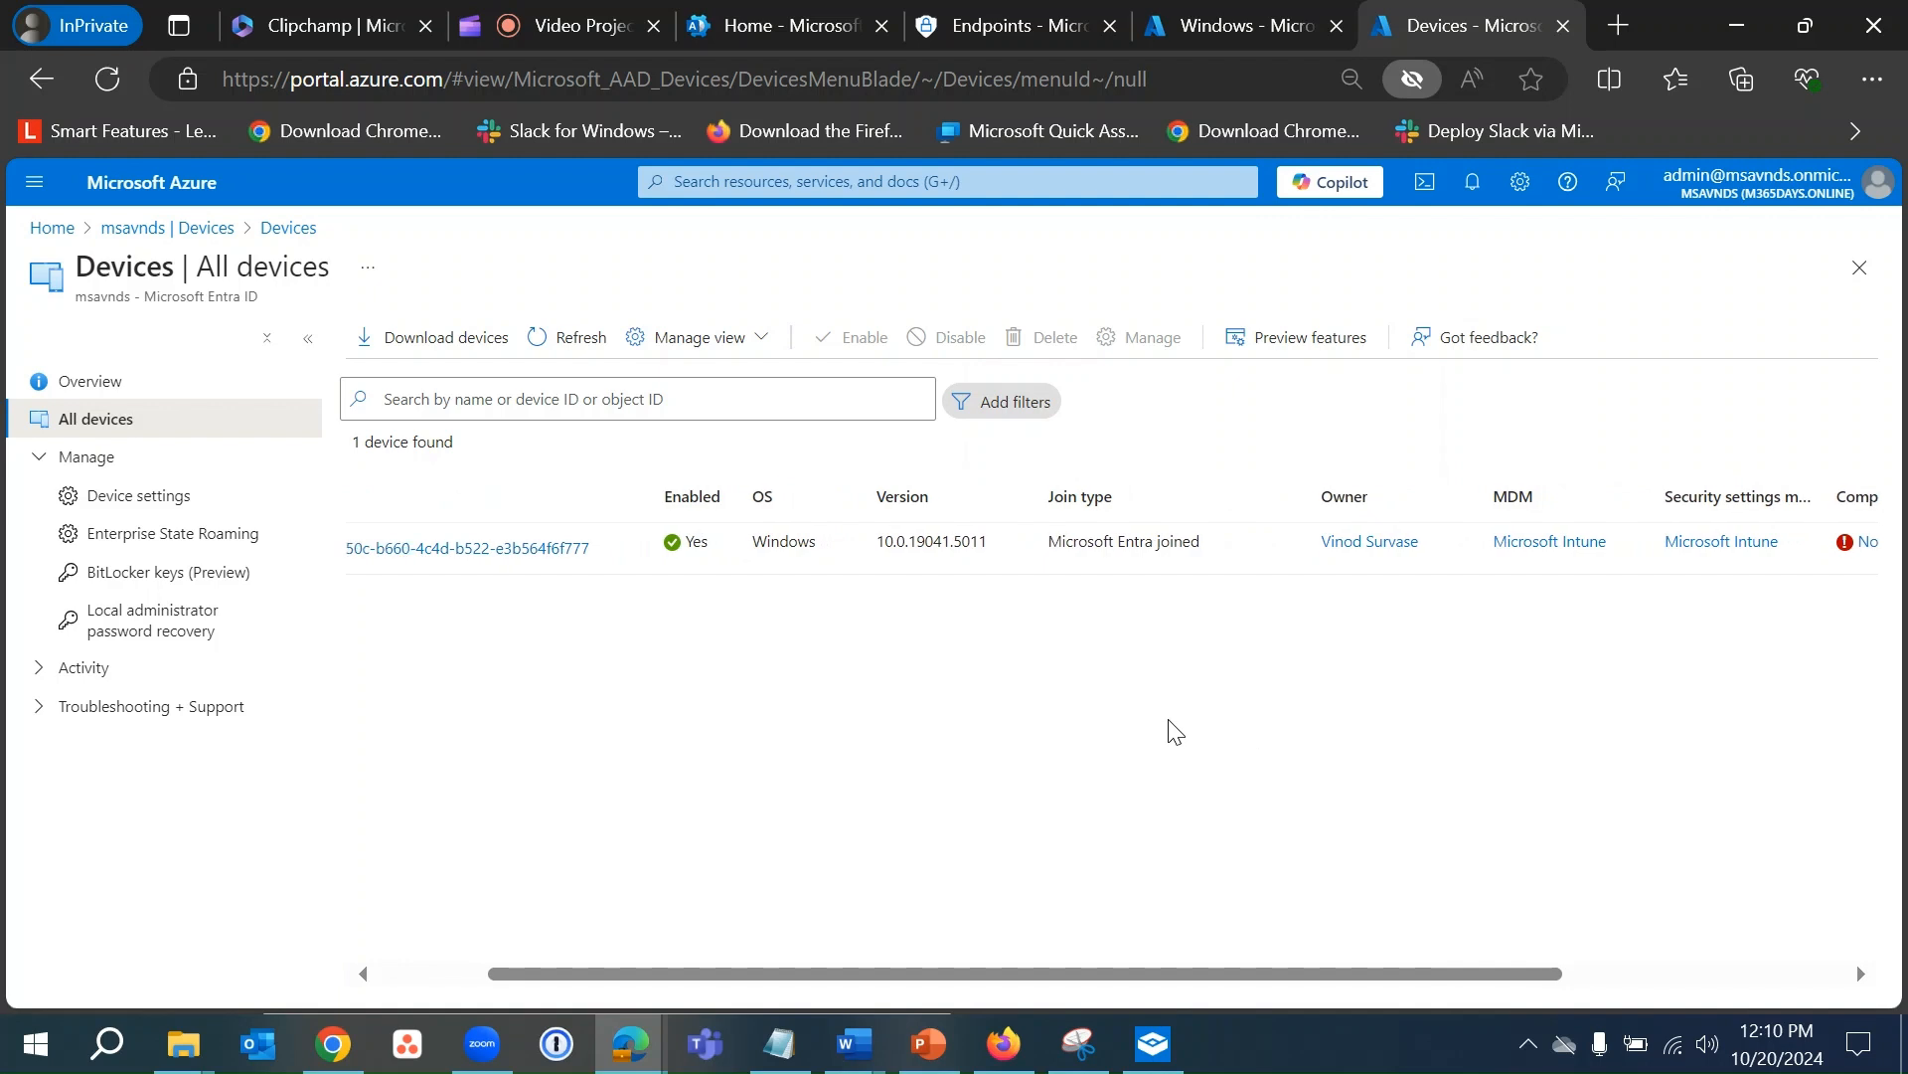
{"action": "left_click_drag", "start_coordinate": [1041, 546], "coordinate": [1188, 549]}
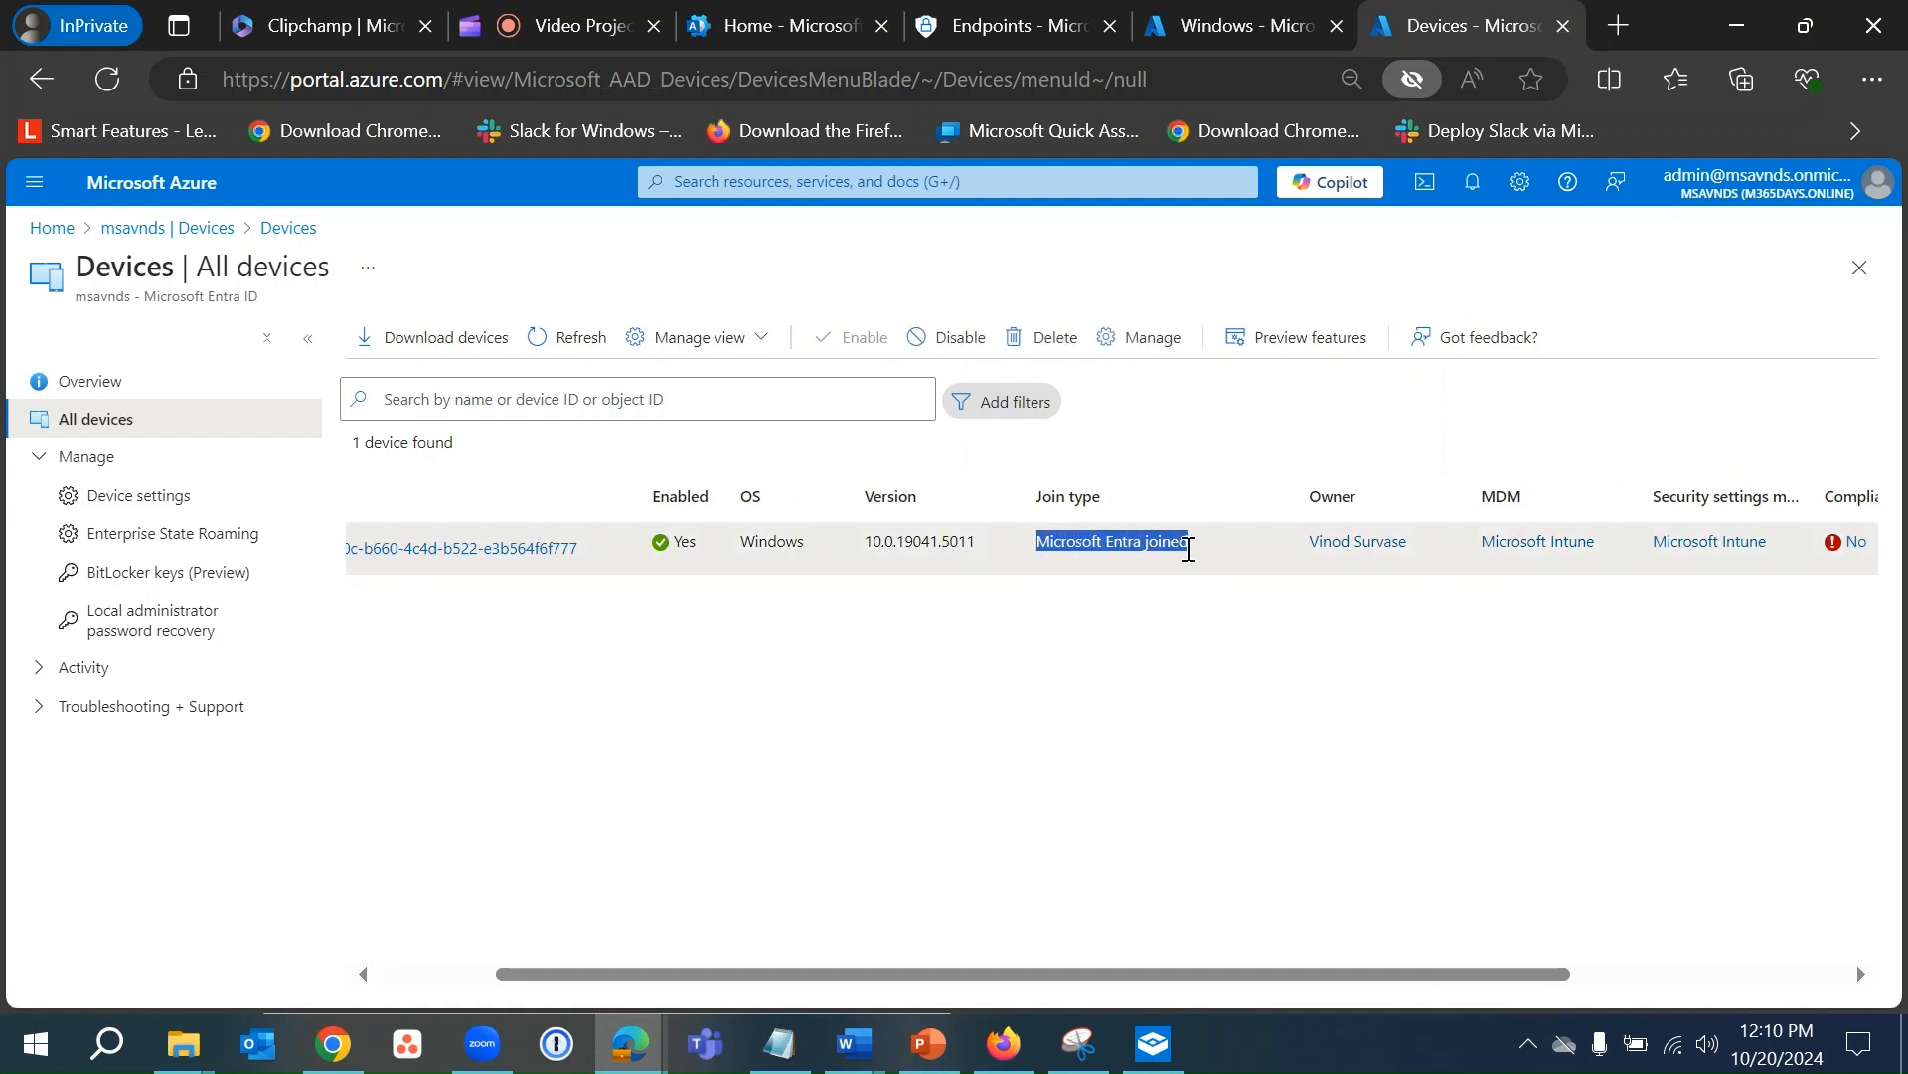
{"action": "left_click", "coordinate": [1166, 759]}
{"action": "scroll", "coordinate": [1168, 759], "scroll_direction": "right", "scroll_amount": 4}
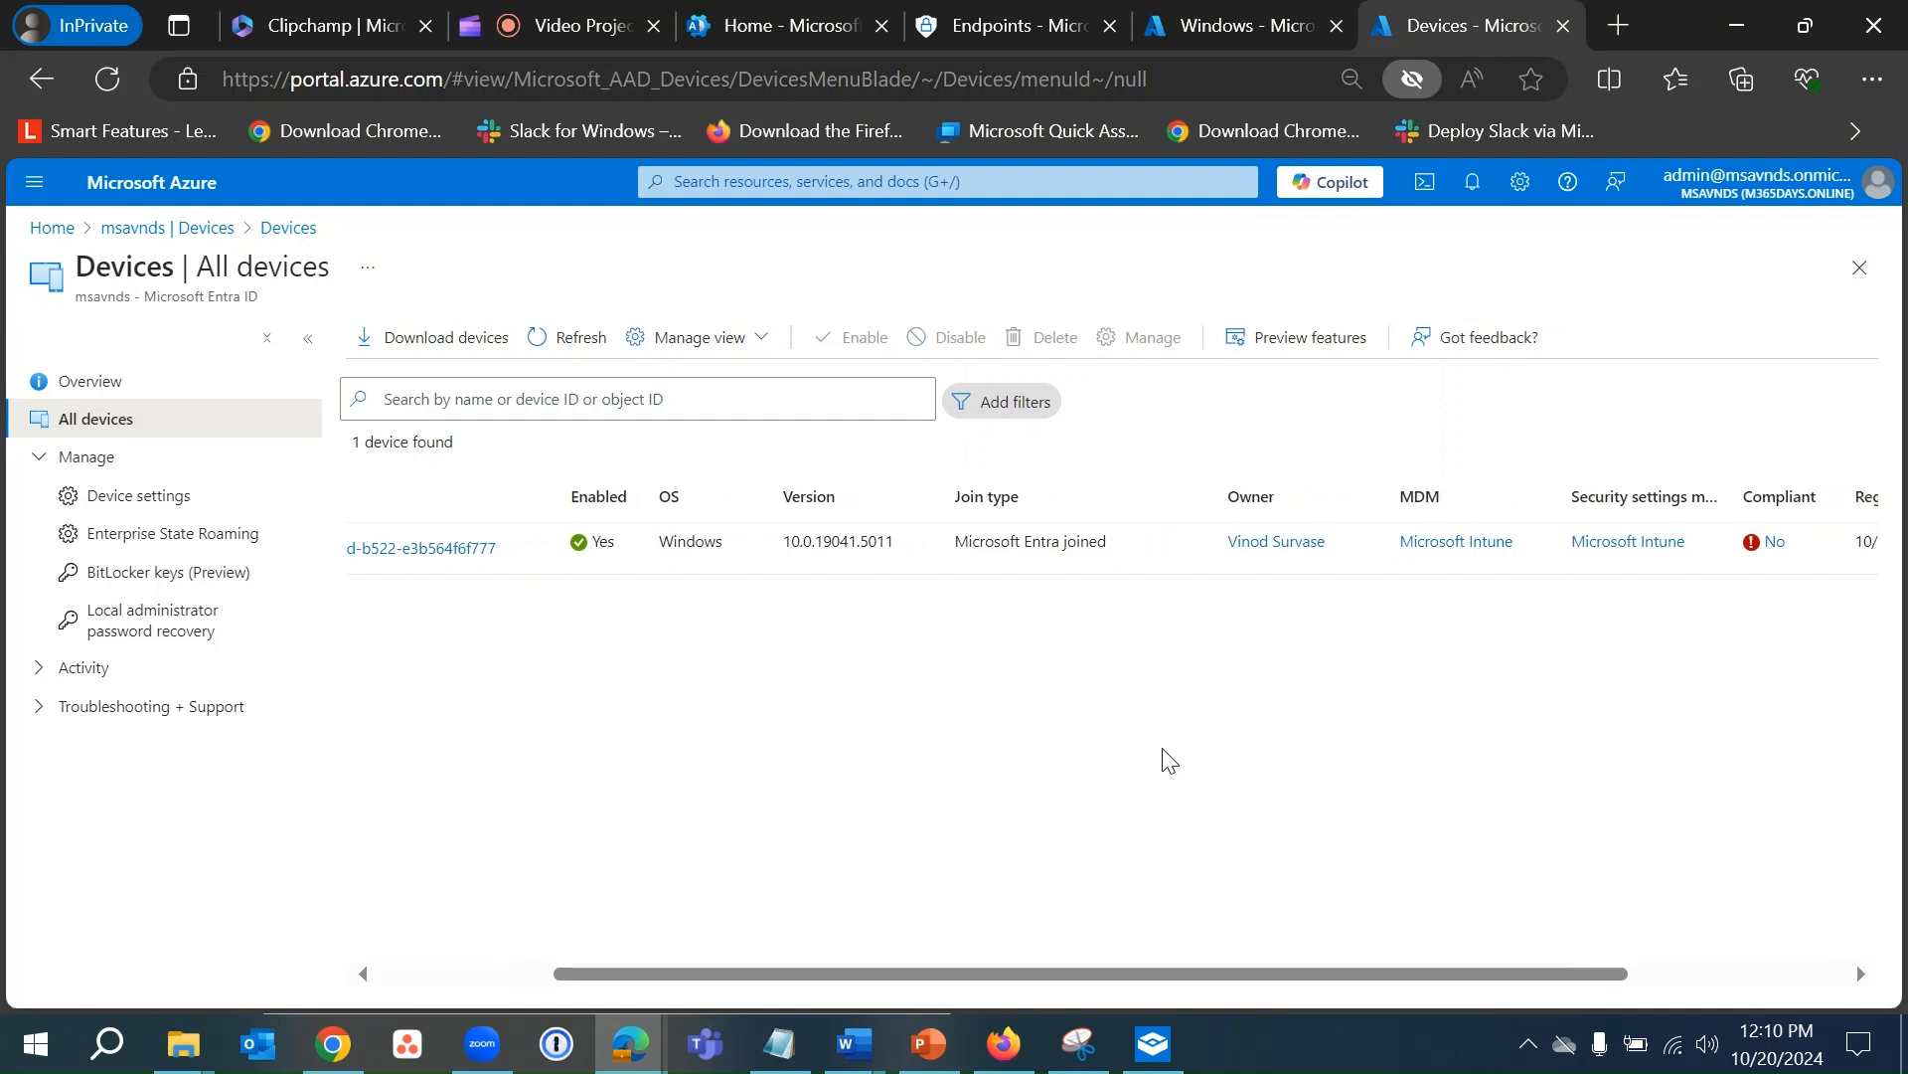
{"action": "scroll", "coordinate": [1168, 759], "scroll_direction": "right", "scroll_amount": 3}
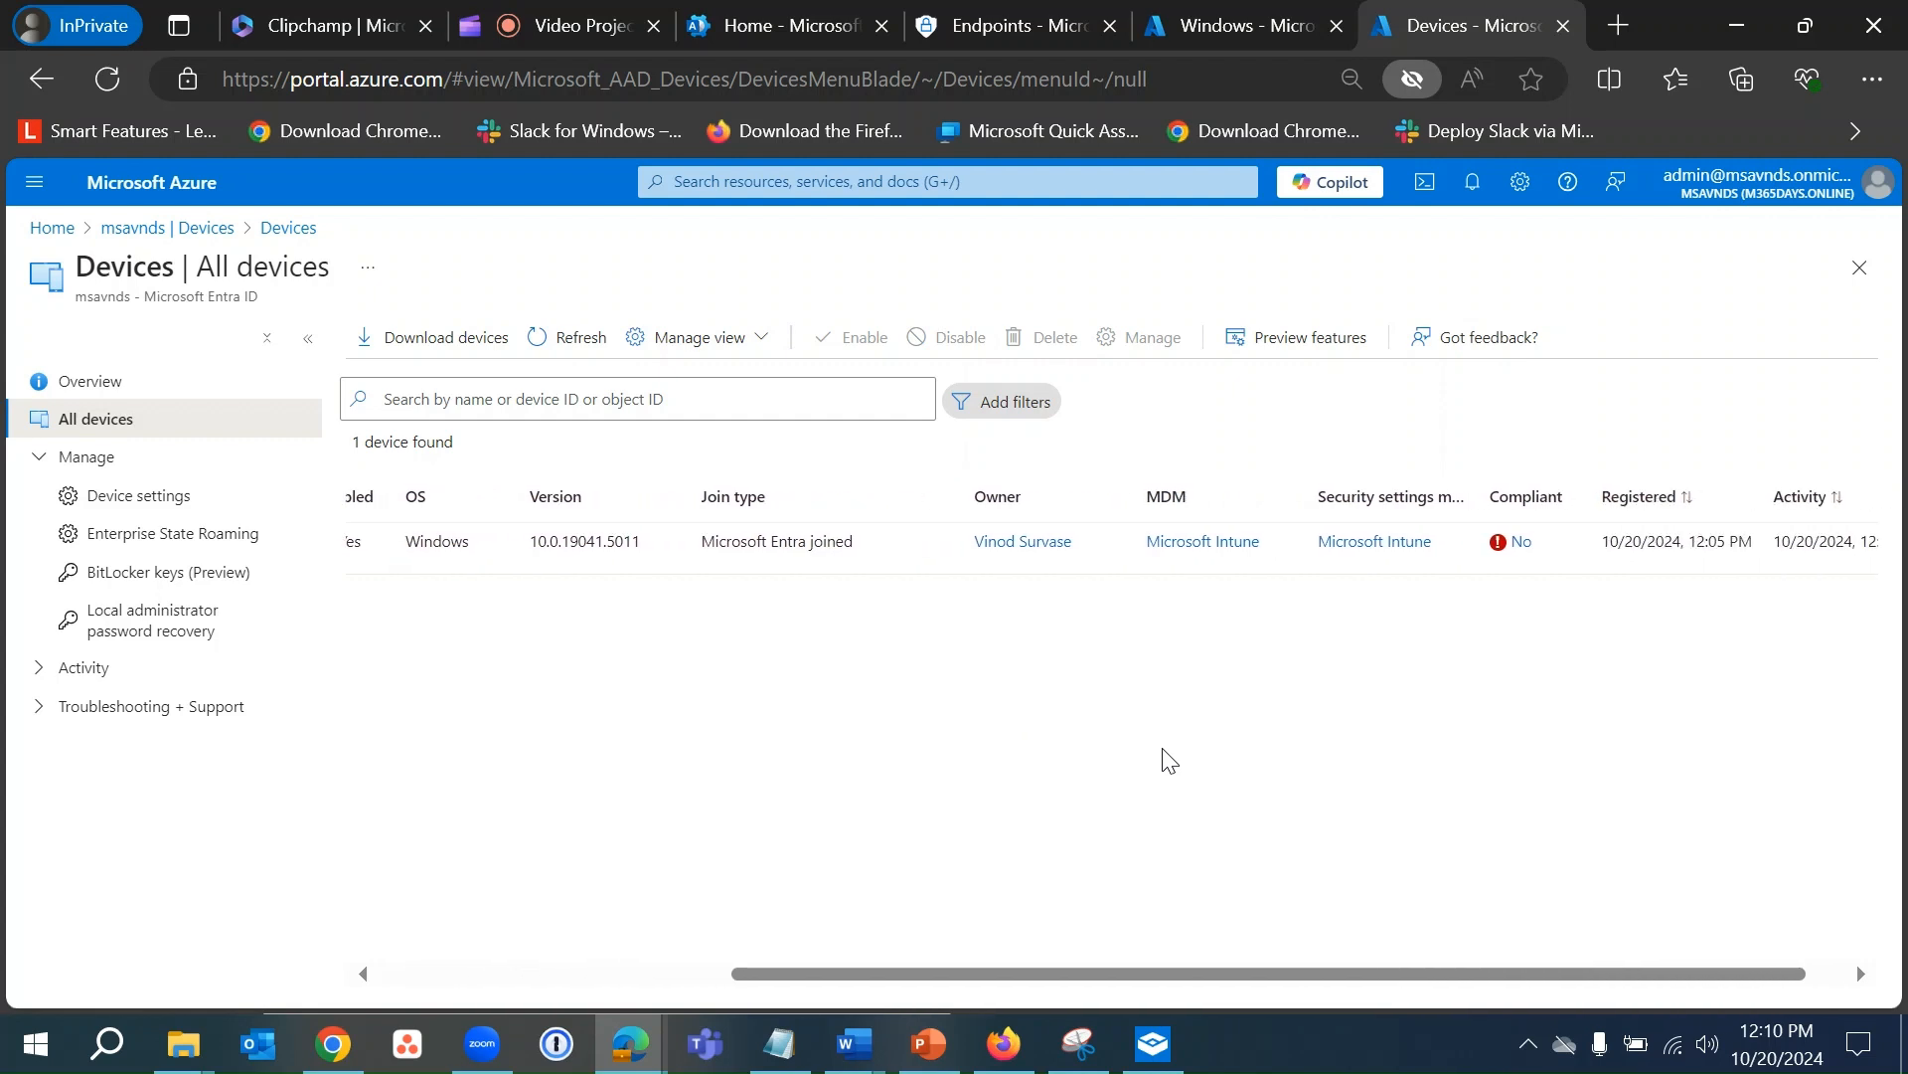
{"action": "scroll", "coordinate": [1168, 759], "scroll_direction": "right", "scroll_amount": 1}
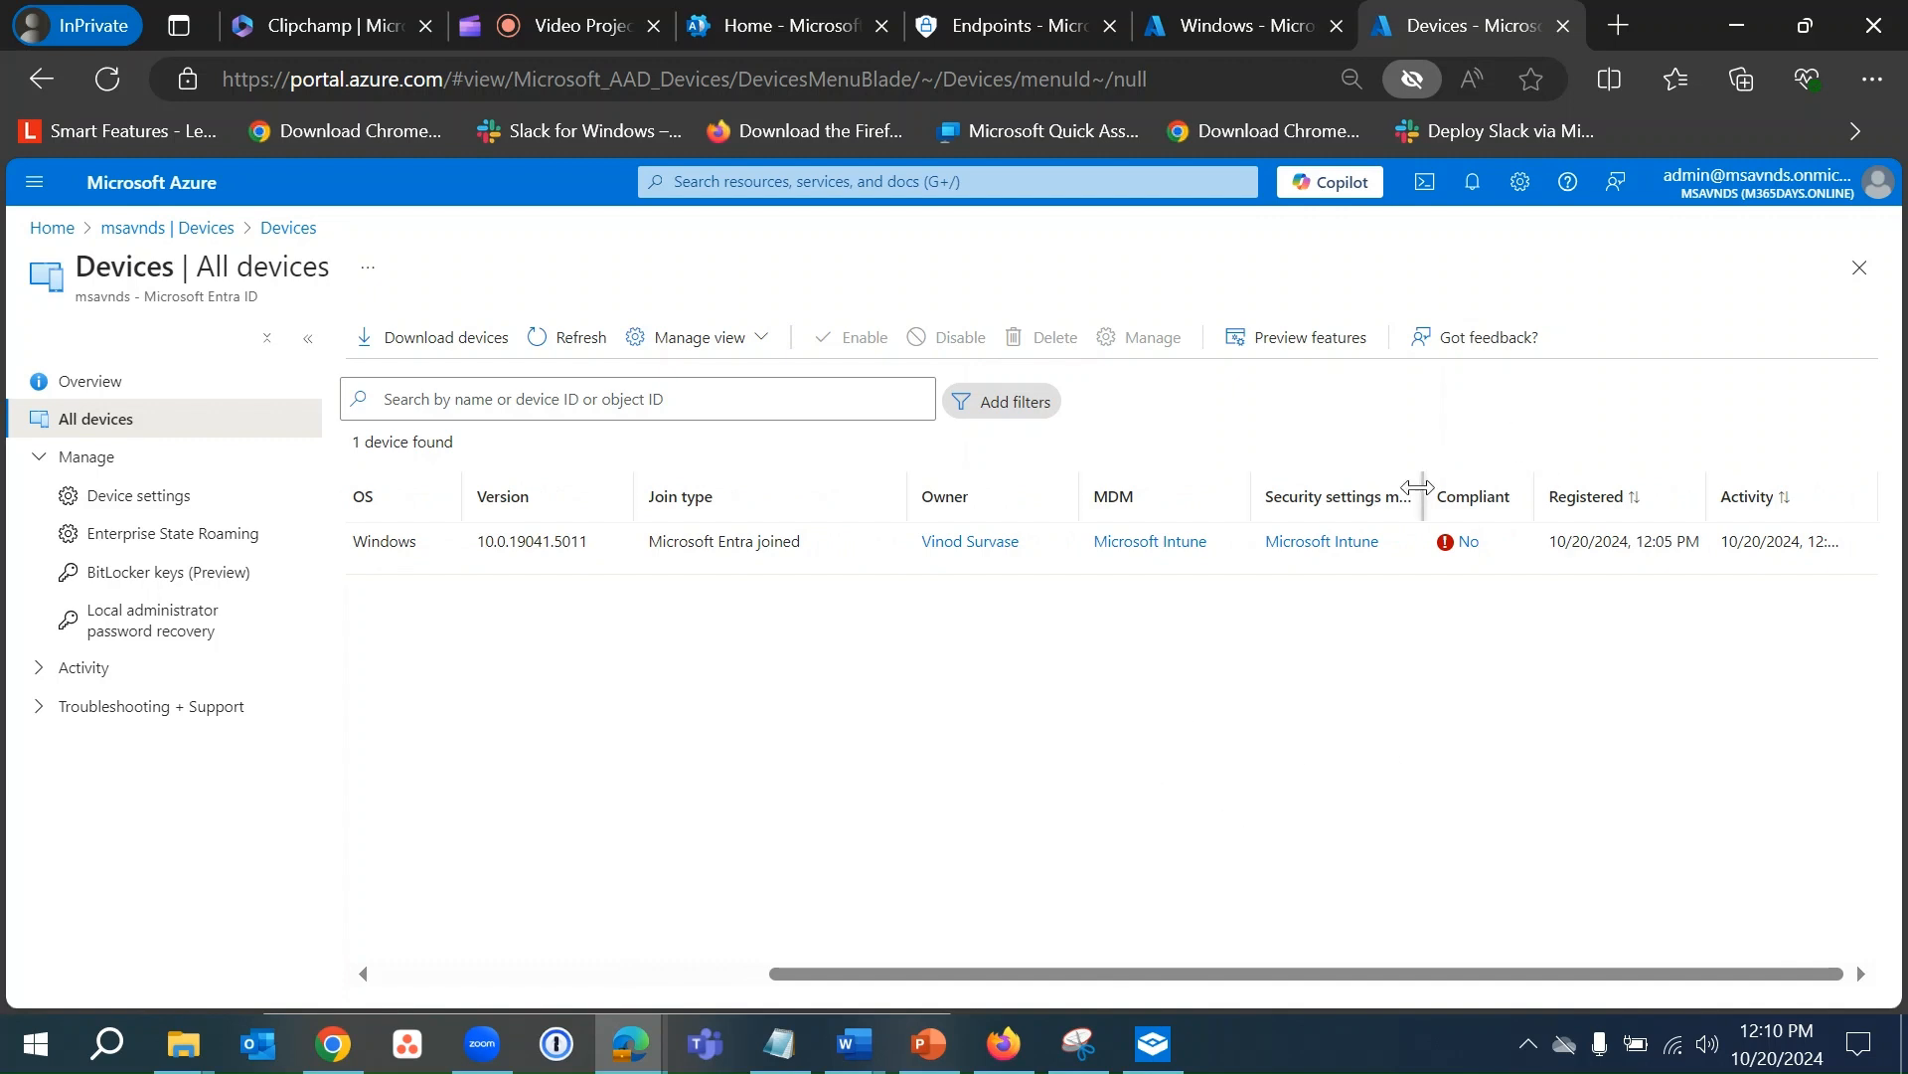
{"action": "left_click_drag", "start_coordinate": [1418, 487], "coordinate": [1558, 487]}
{"action": "scroll", "coordinate": [1223, 776], "scroll_direction": "right", "scroll_amount": 3}
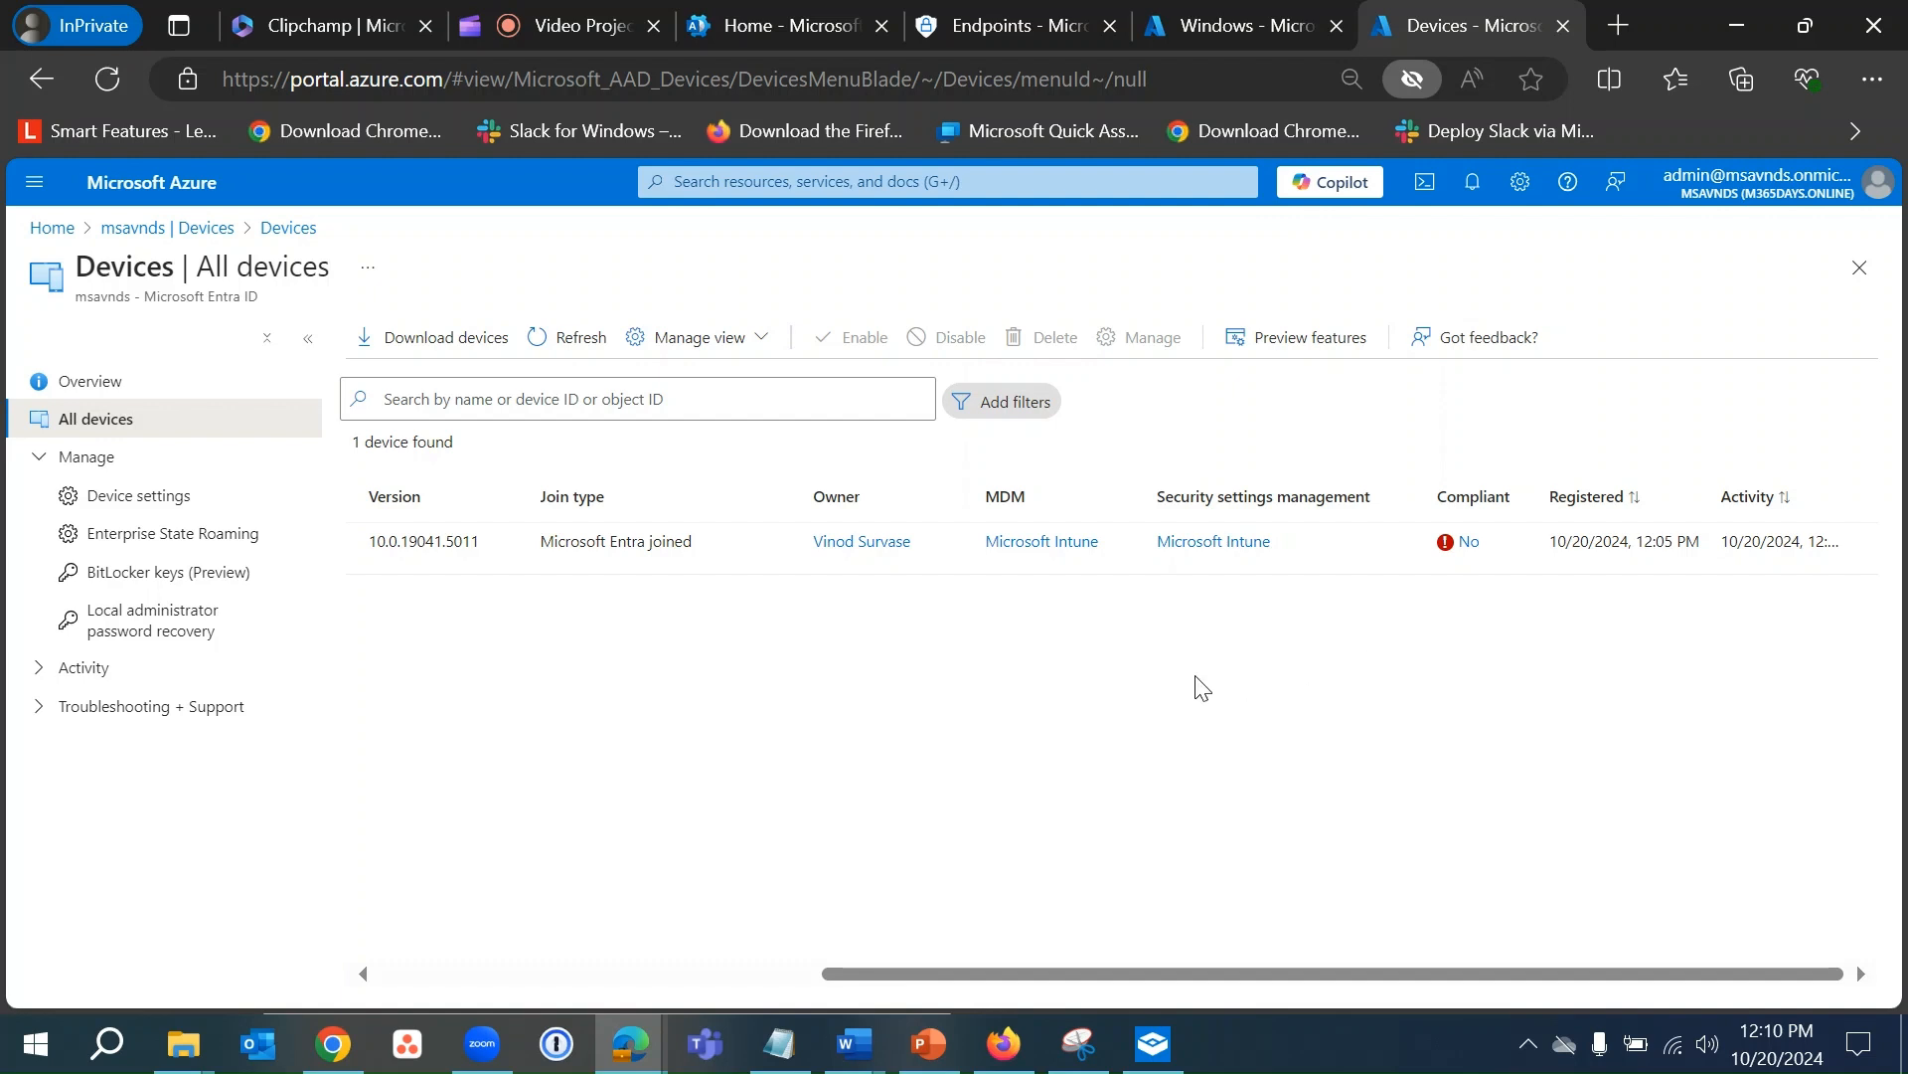
{"action": "scroll", "coordinate": [1198, 686], "scroll_direction": "left", "scroll_amount": 5}
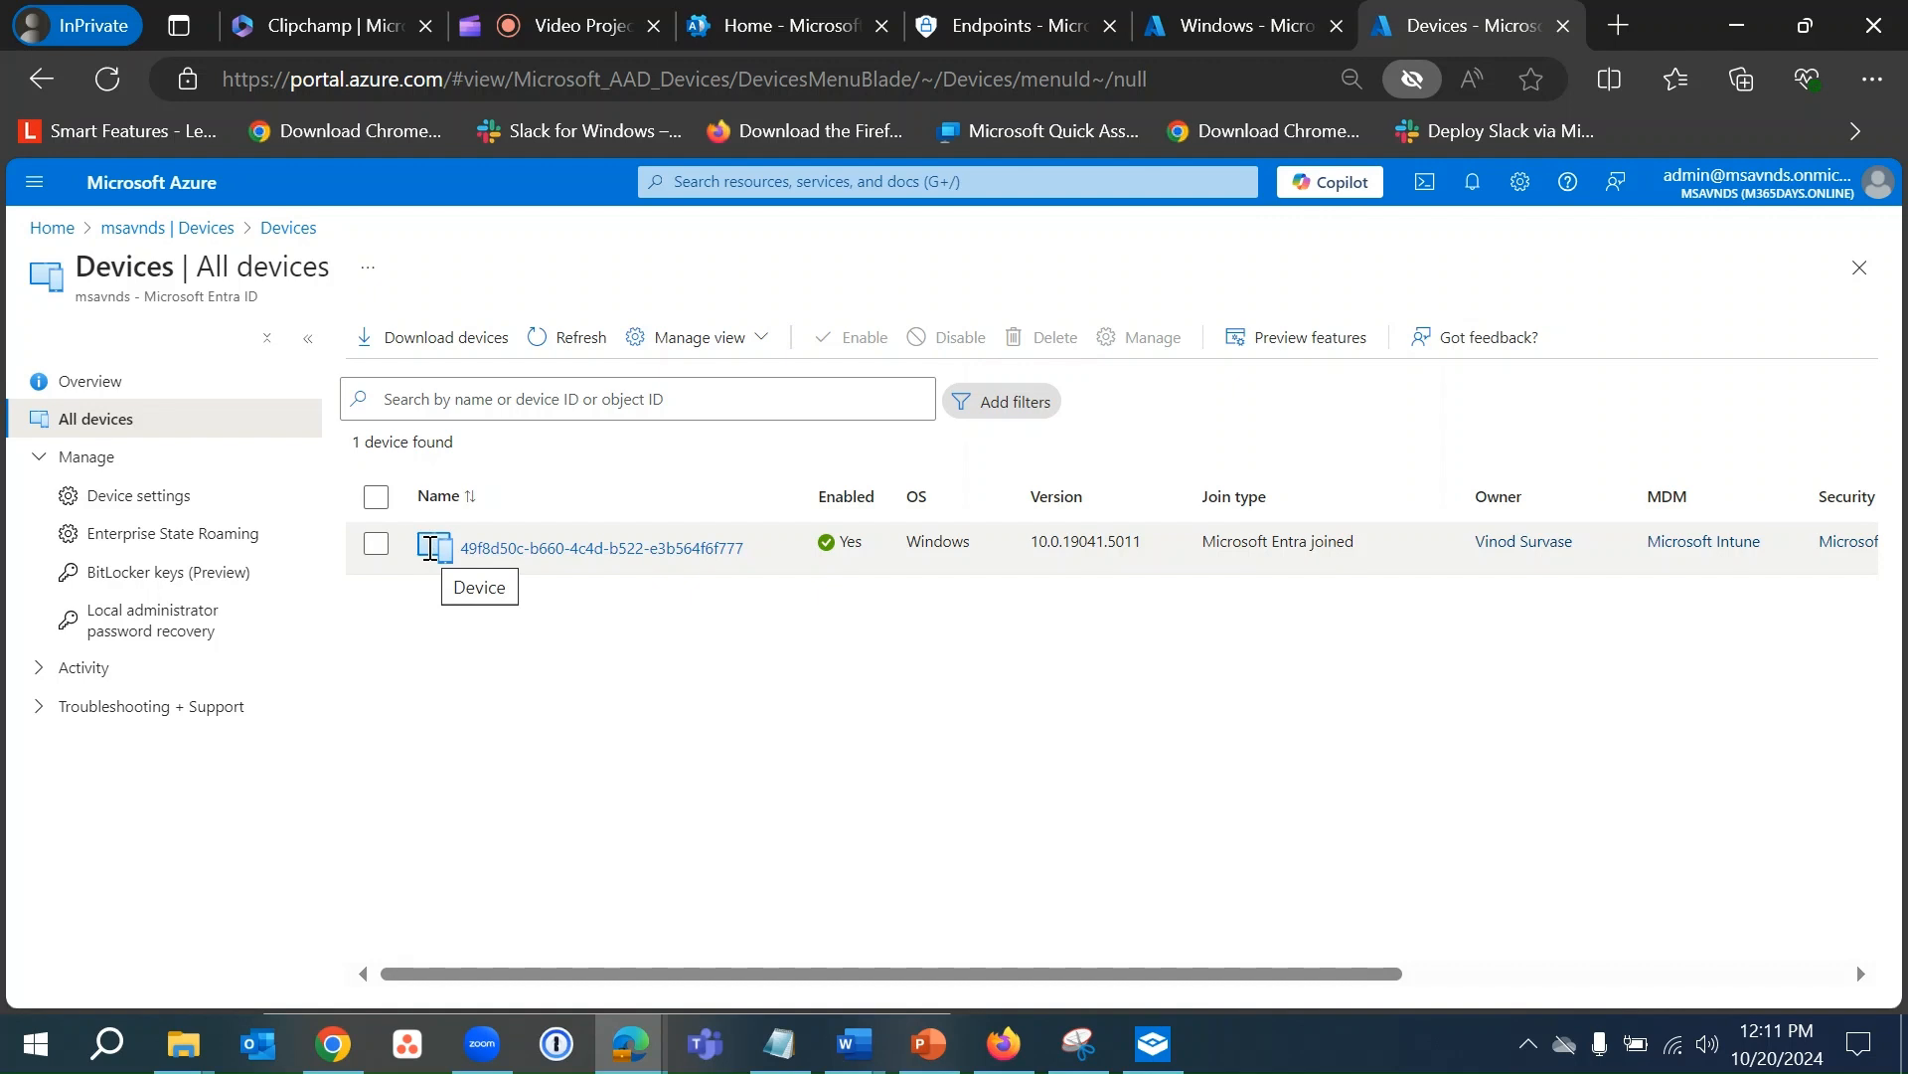
{"action": "left_click_drag", "start_coordinate": [1201, 545], "coordinate": [1377, 543]}
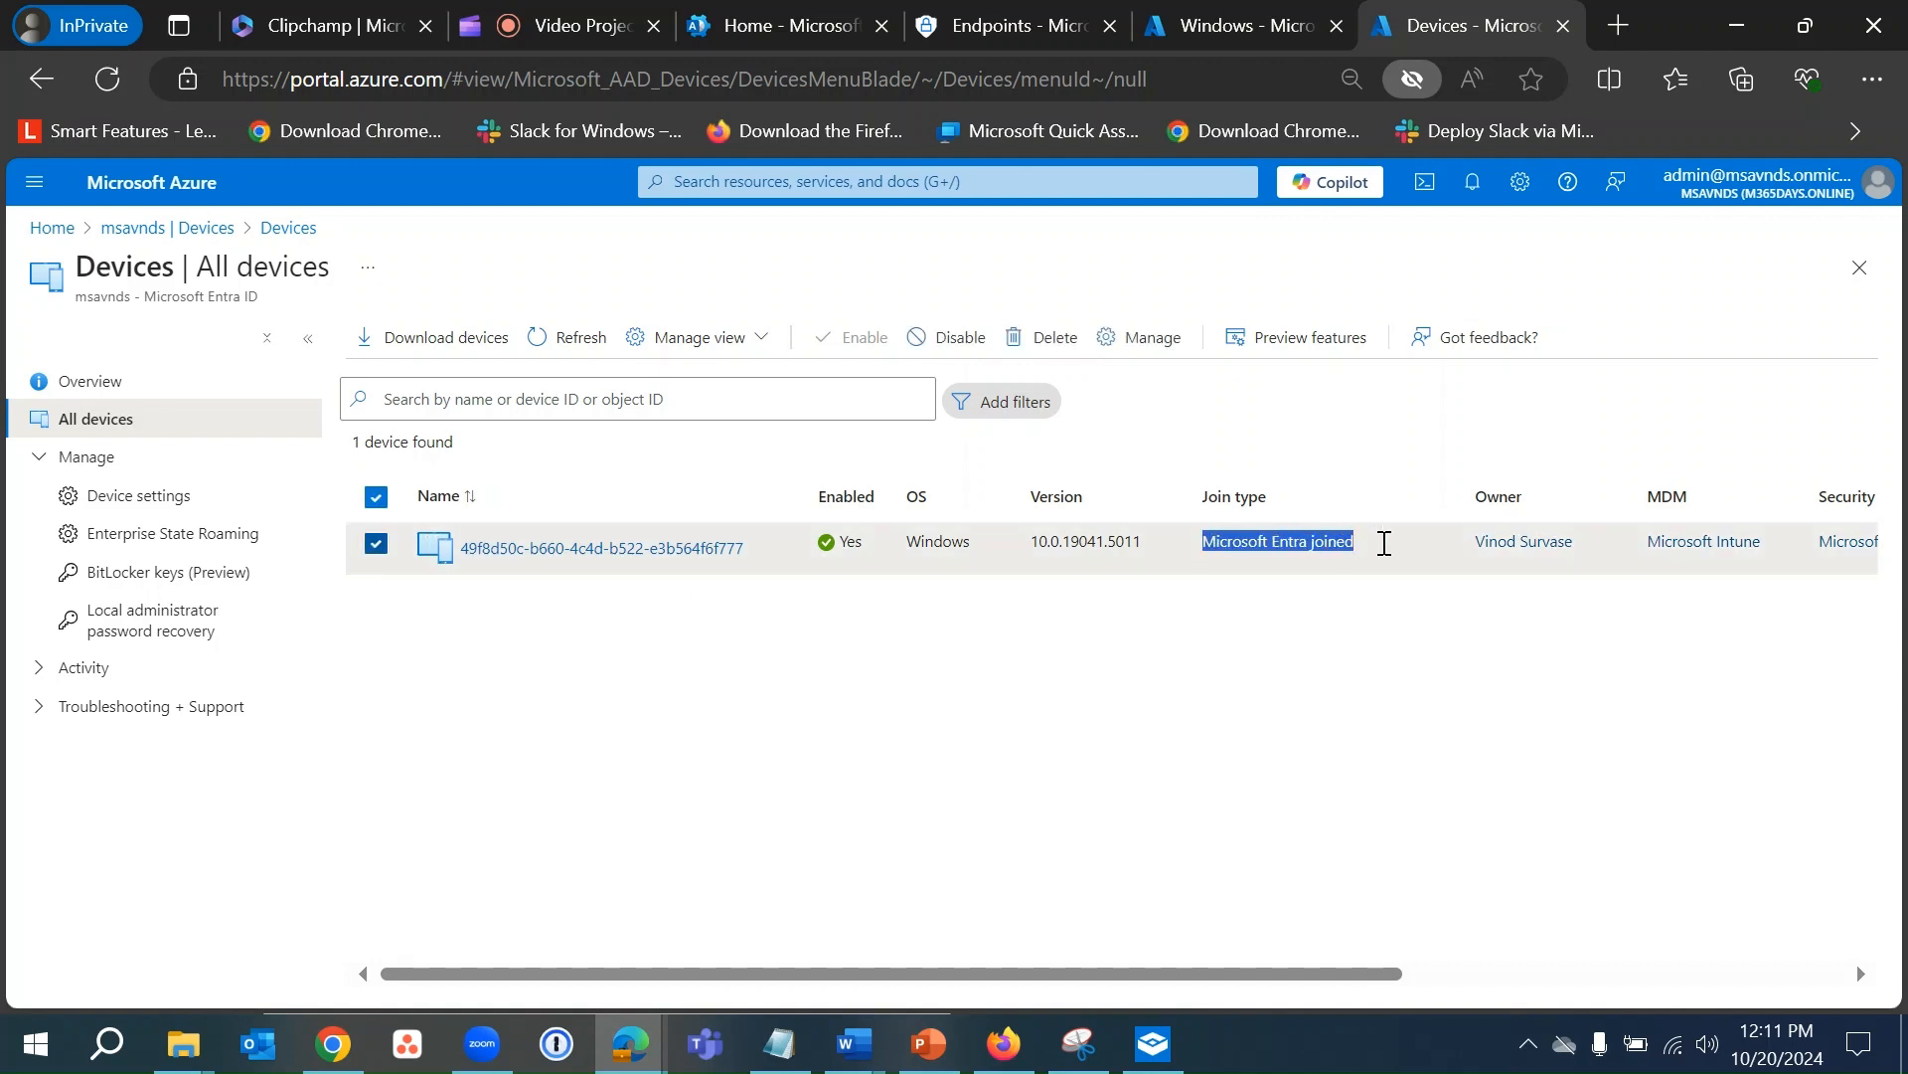
{"action": "left_click", "coordinate": [377, 545]}
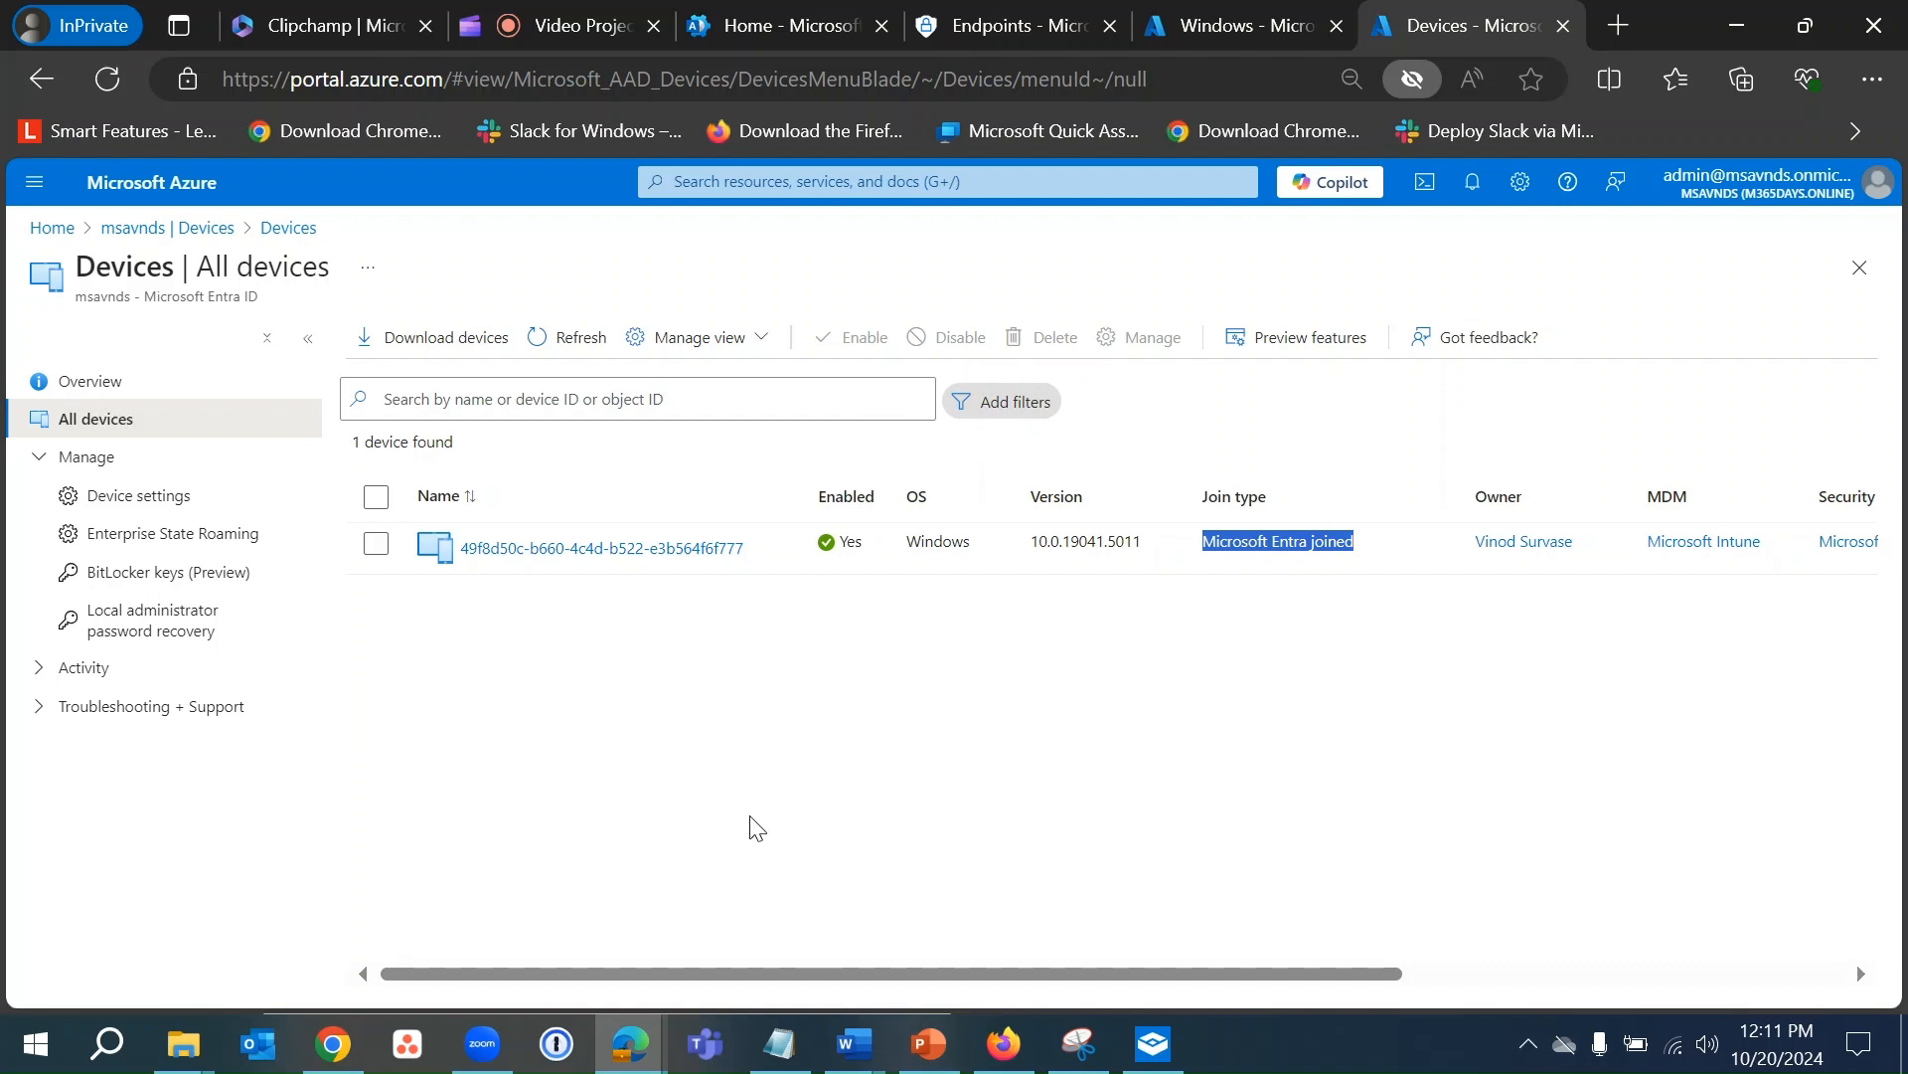
{"action": "left_click", "coordinate": [1231, 780]}
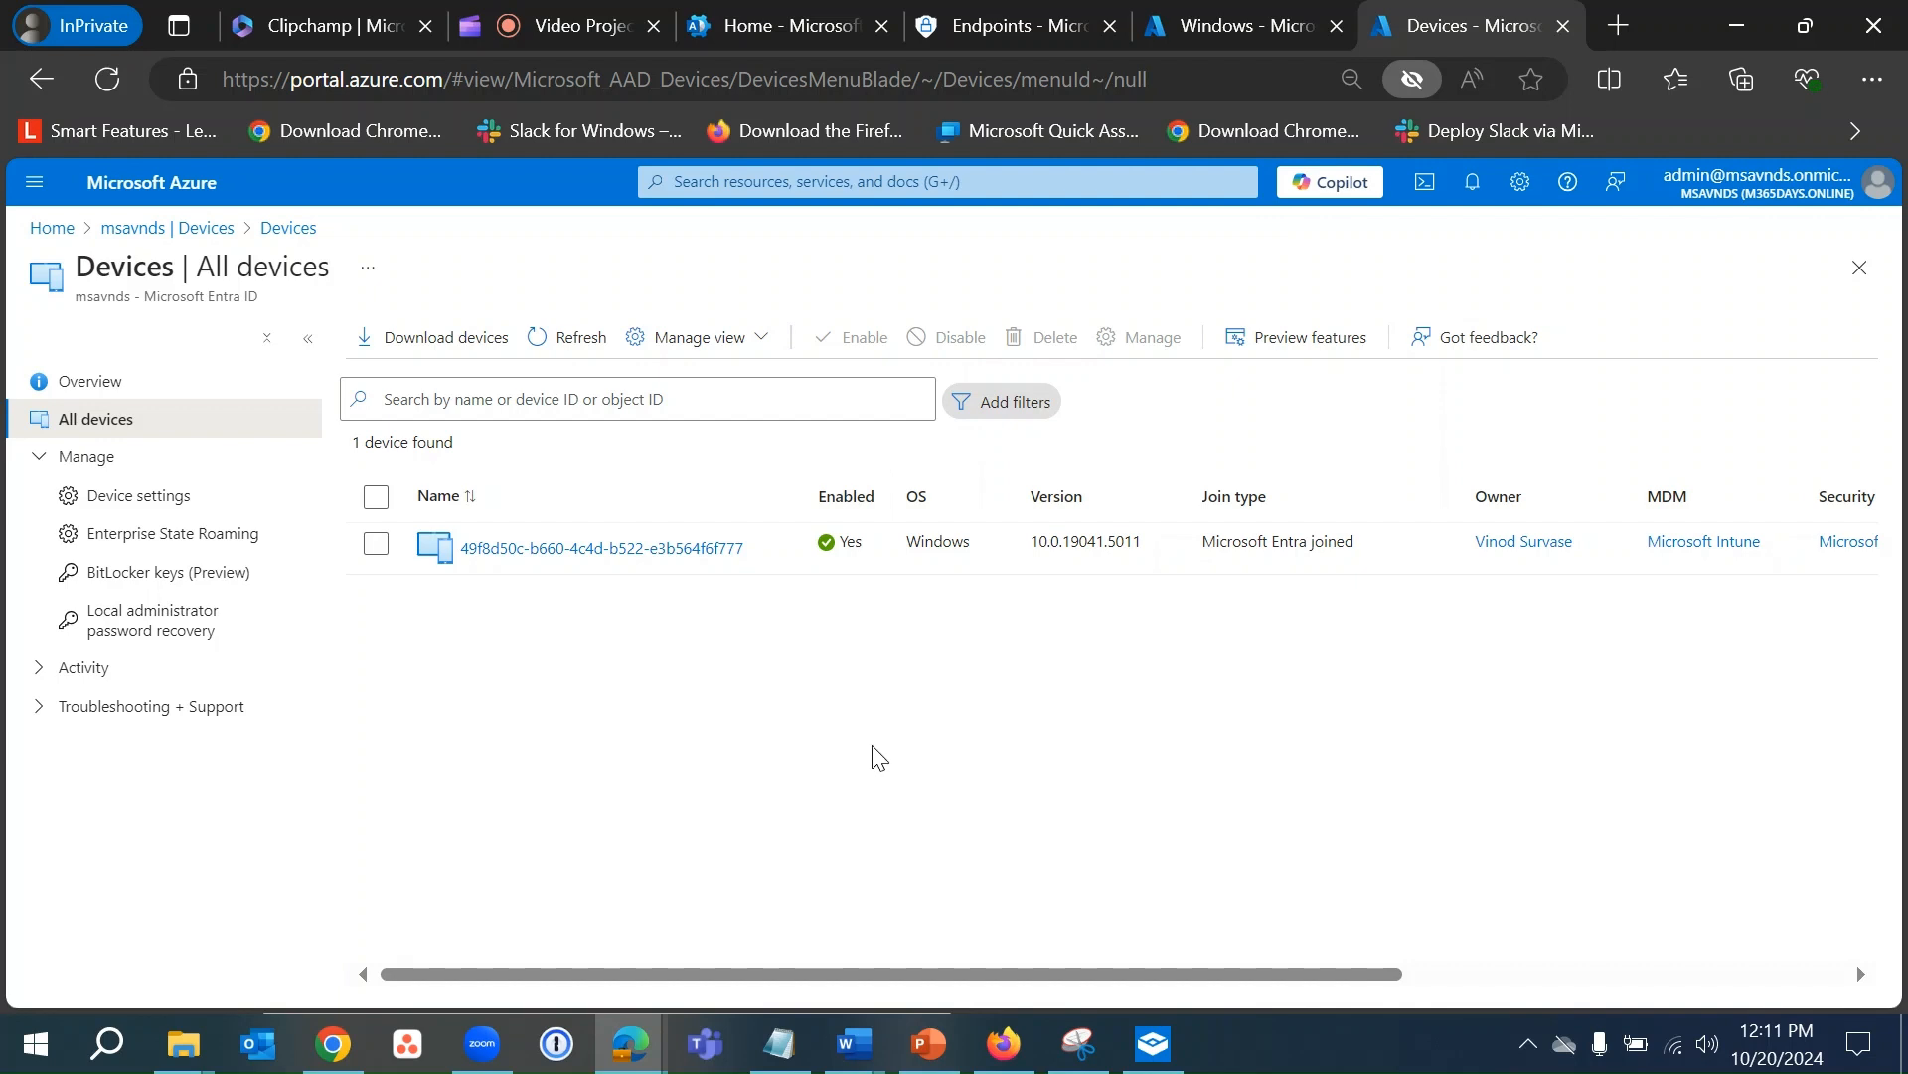
{"action": "left_click", "coordinate": [571, 25]}
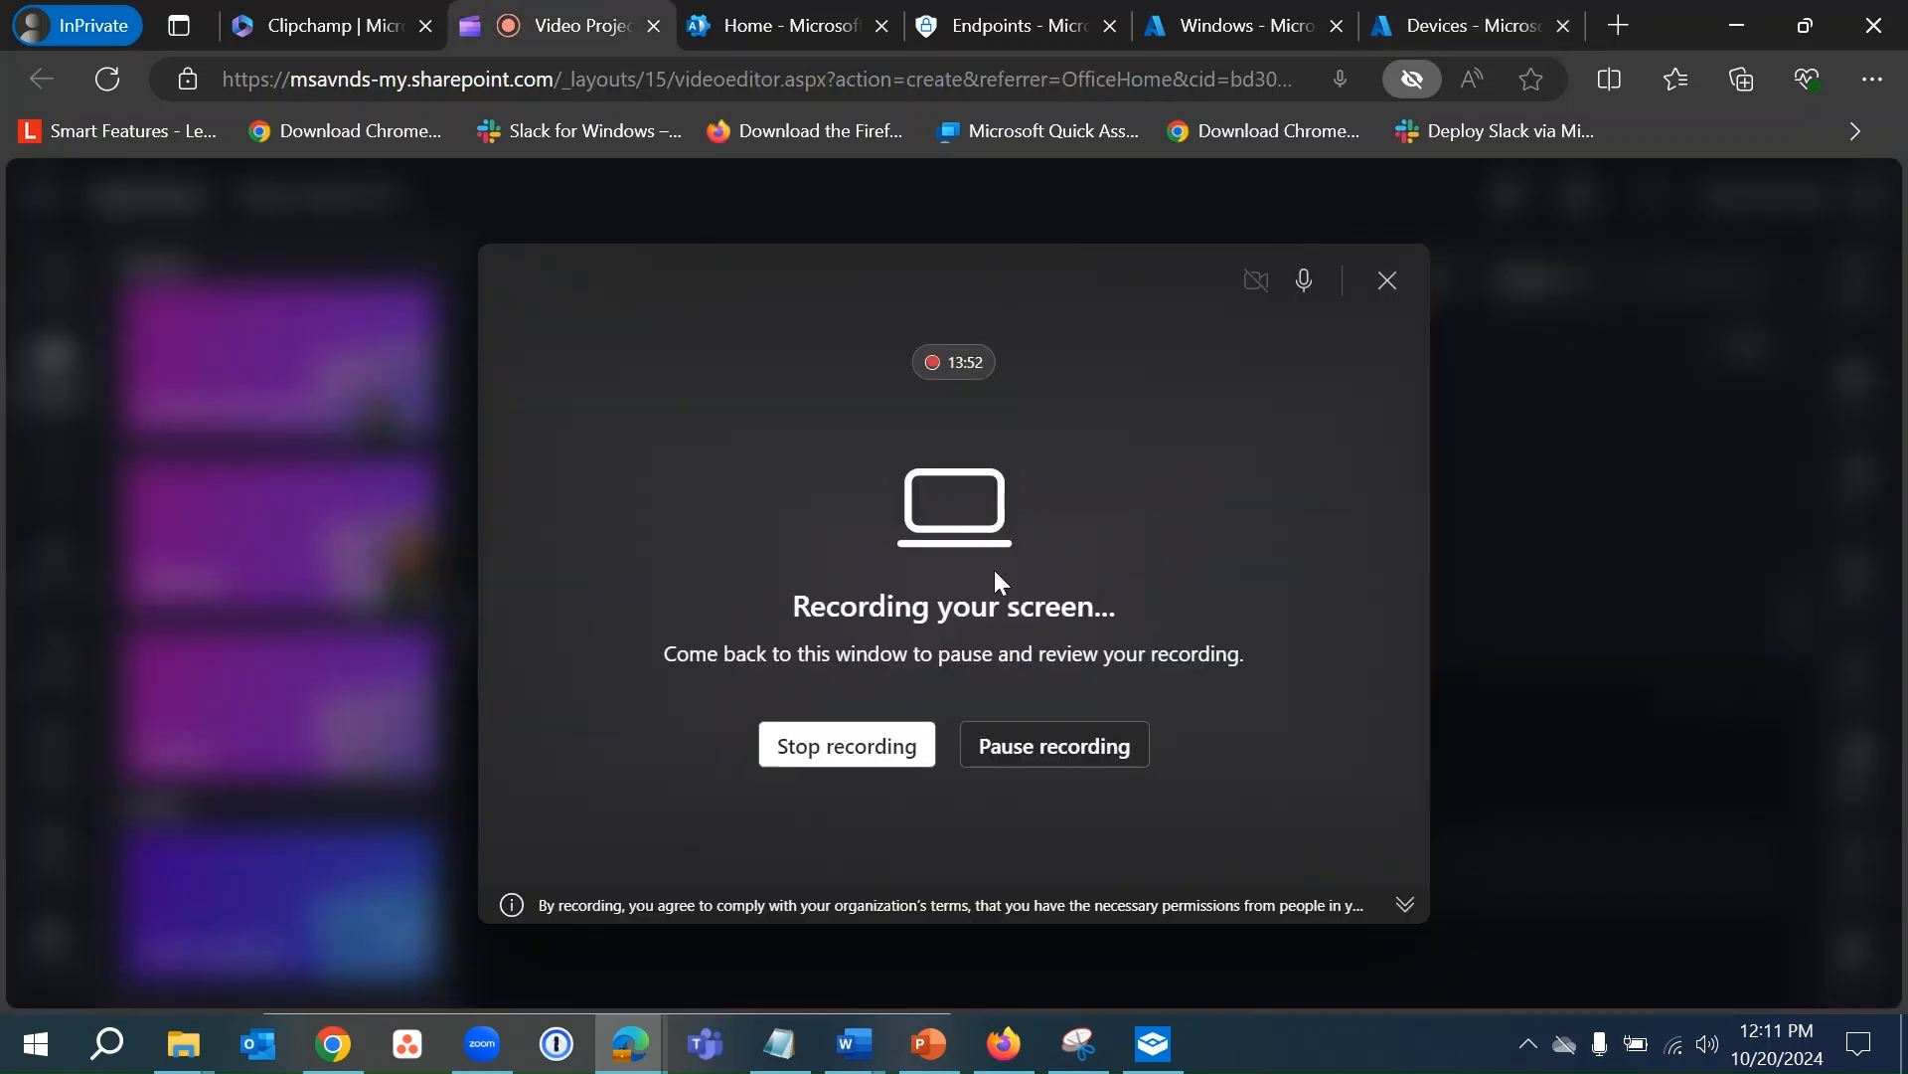
- Refresh Intune's Windows devices list twice (still empty), open Devices, then bring back the Sandbox Settings
{"action": "left_click", "coordinate": [1431, 12]}
{"action": "left_click", "coordinate": [1252, 12]}
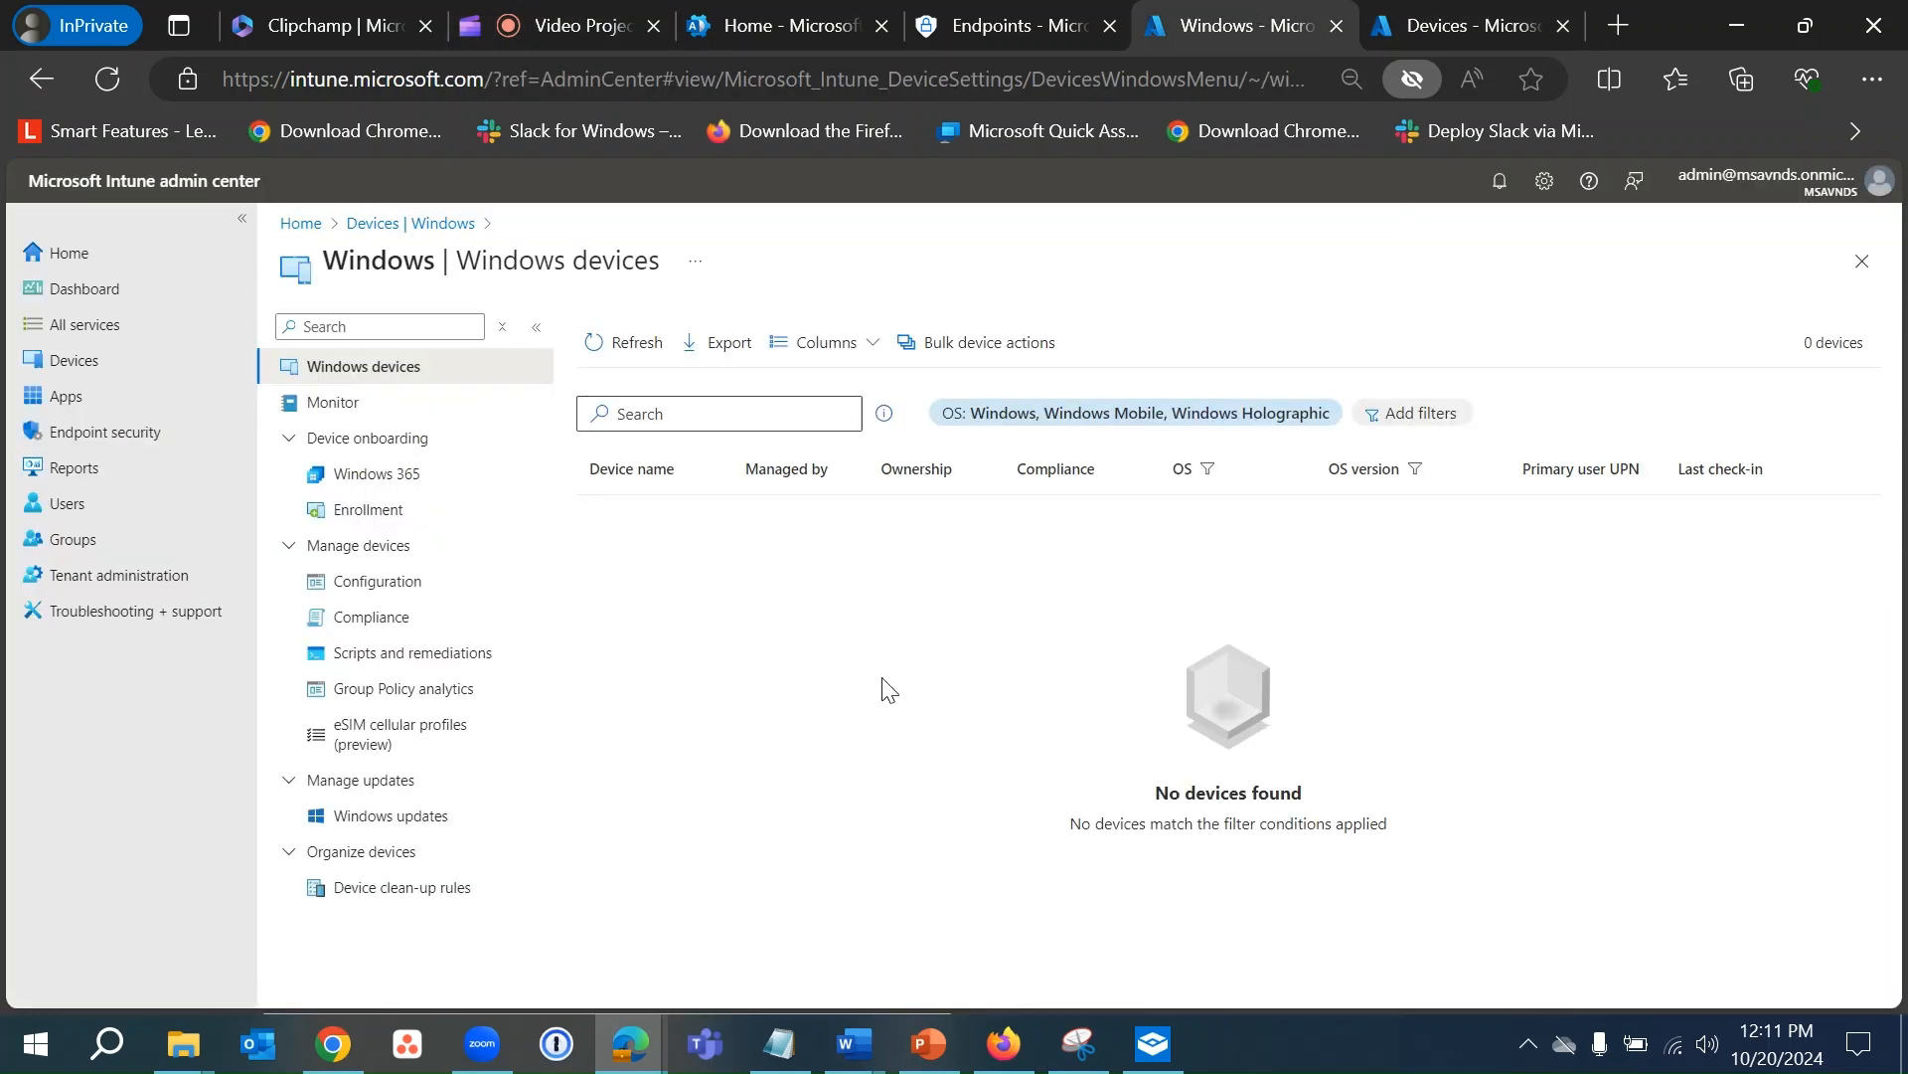
{"action": "left_click", "coordinate": [628, 348]}
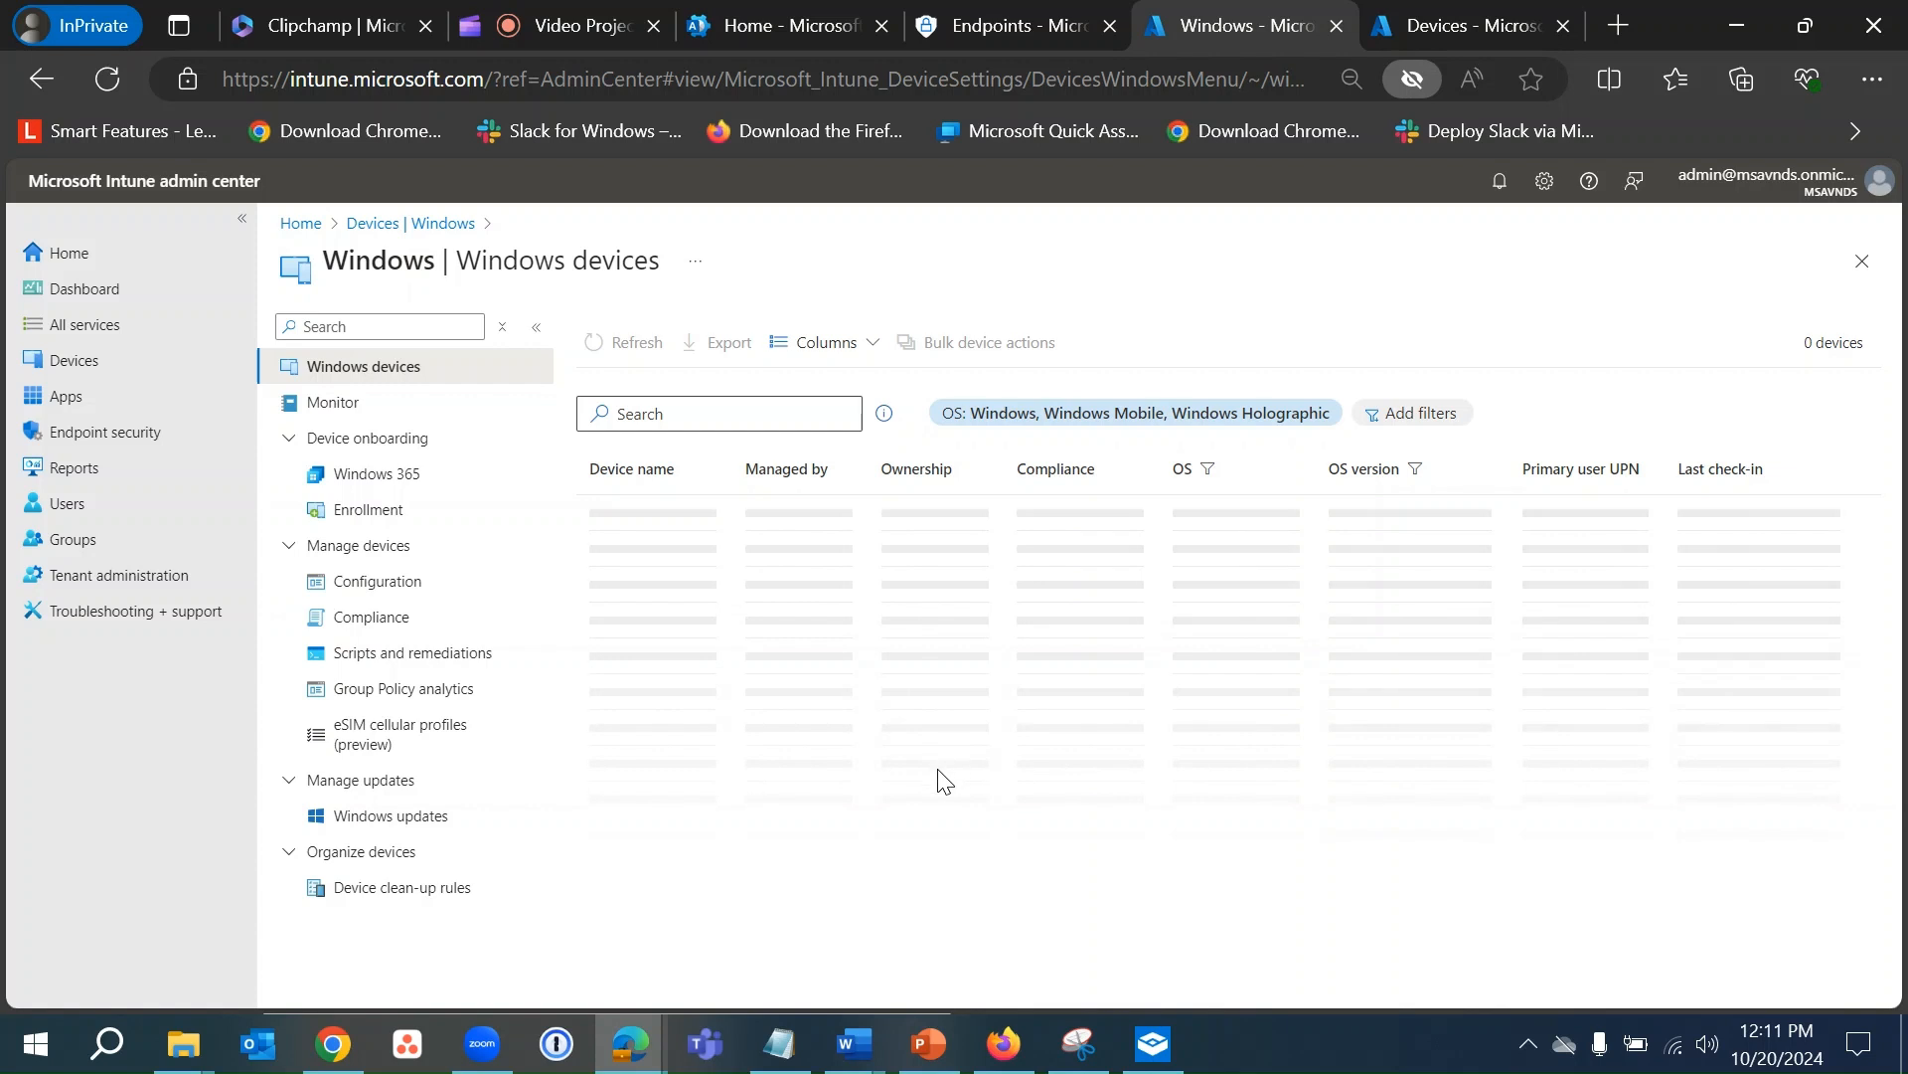
{"action": "left_click", "coordinate": [613, 330]}
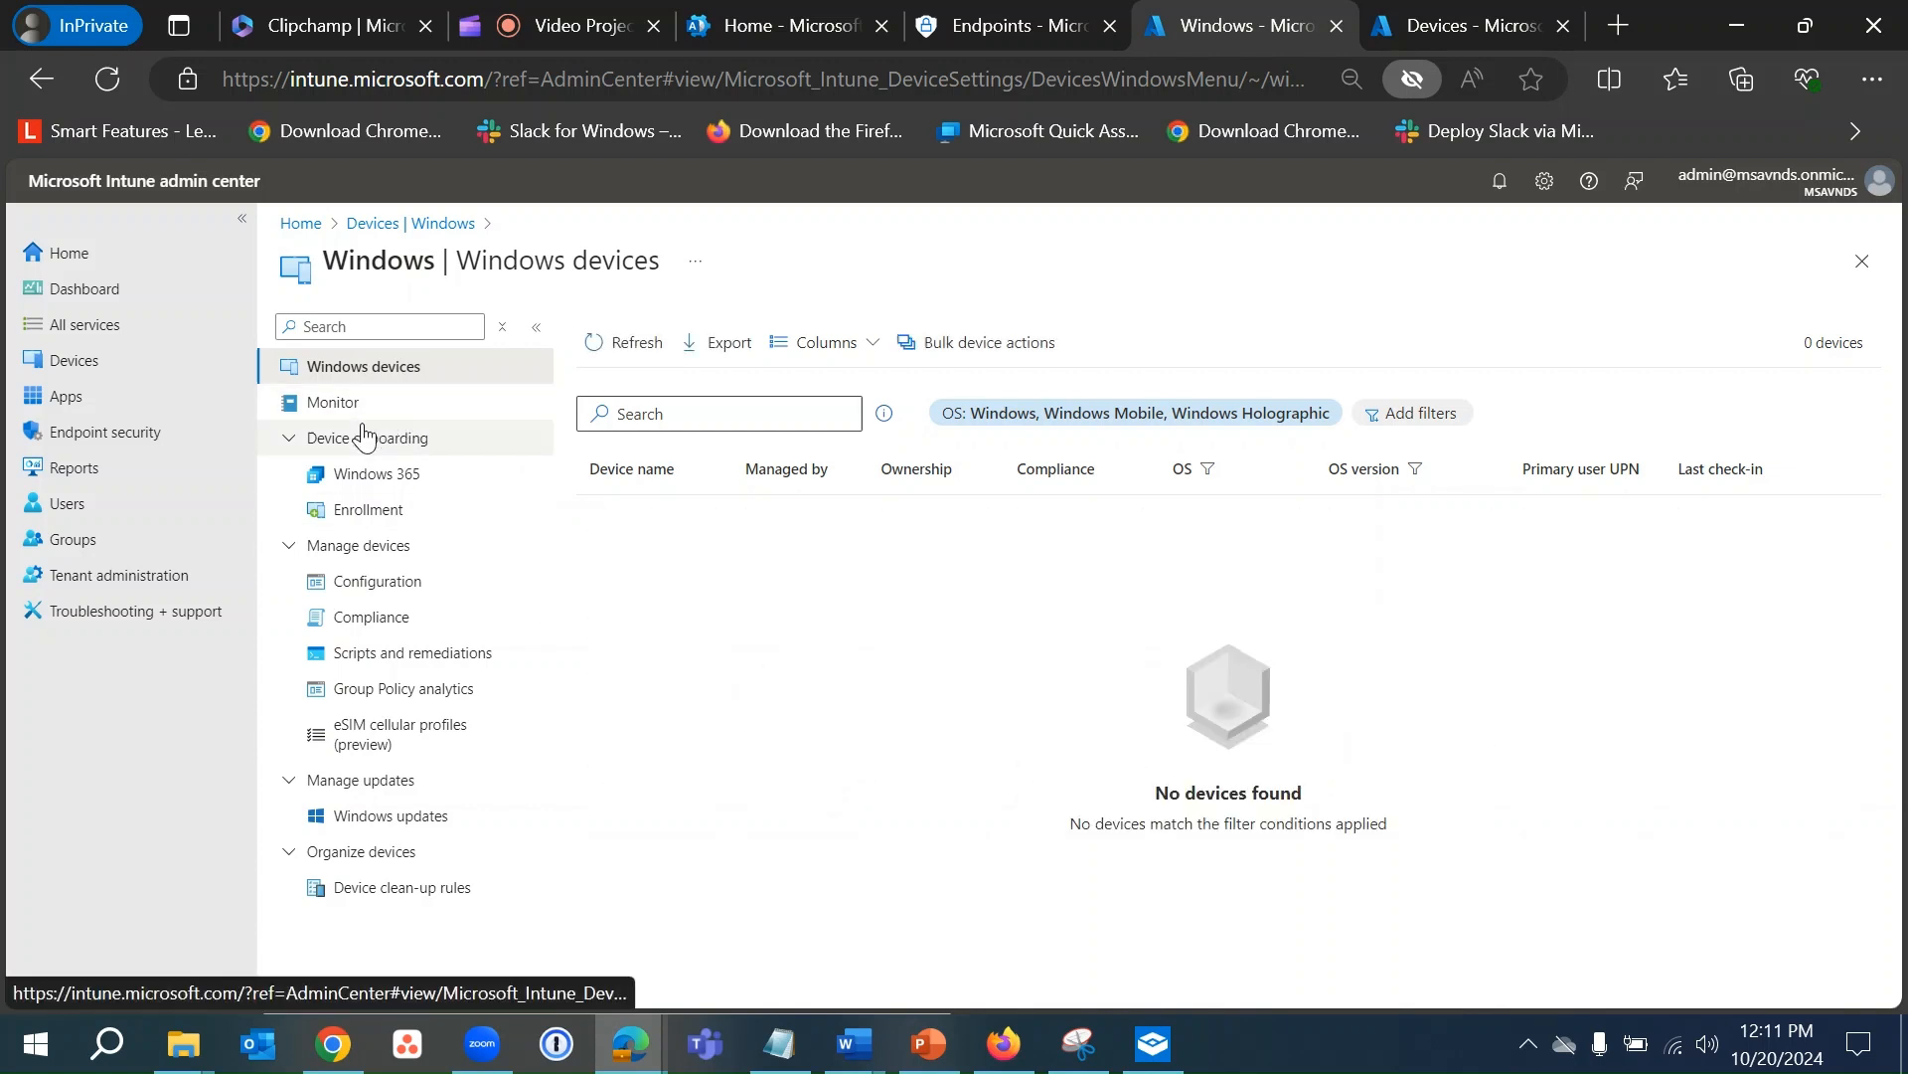
{"action": "left_click", "coordinate": [92, 358]}
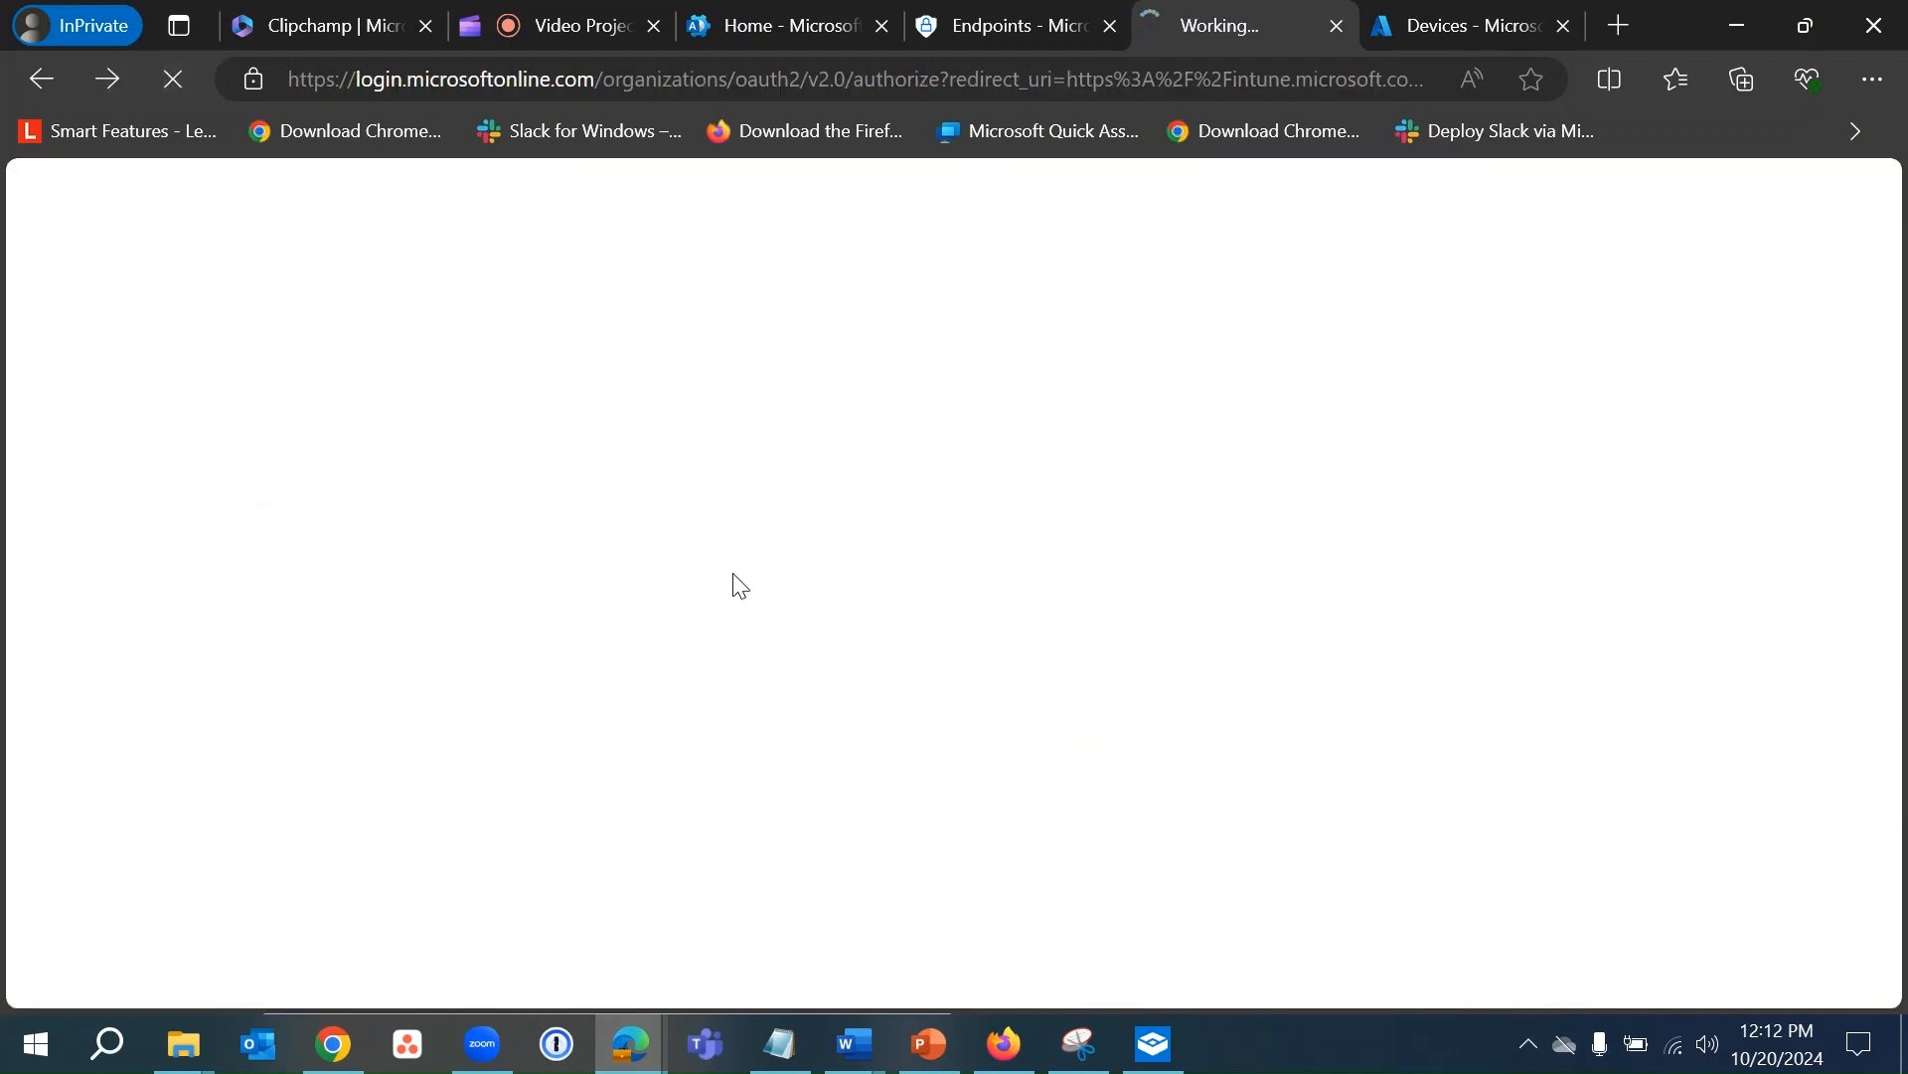
{"action": "left_click", "coordinate": [1156, 1039]}
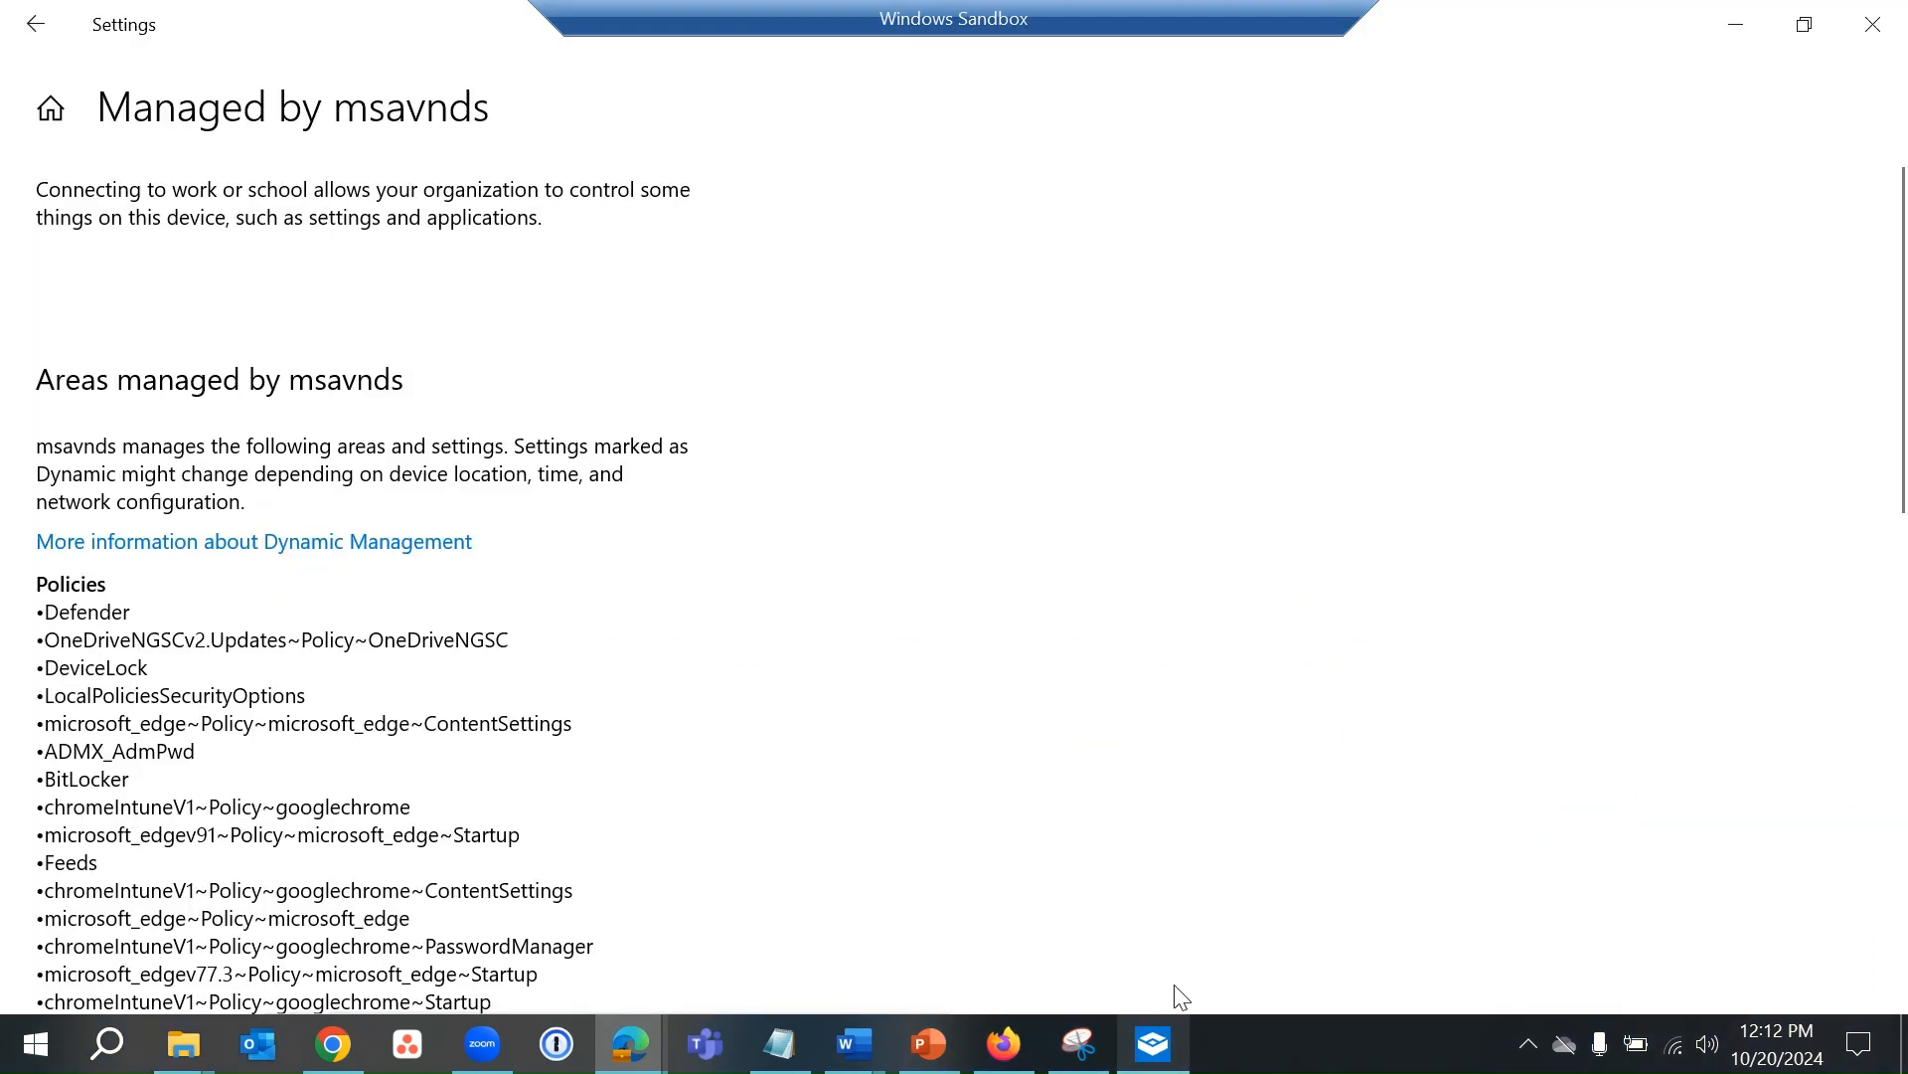
- Reopen Access work or school via an 'access' search and open the work account's msavnds management info
{"action": "left_click", "coordinate": [1872, 23]}
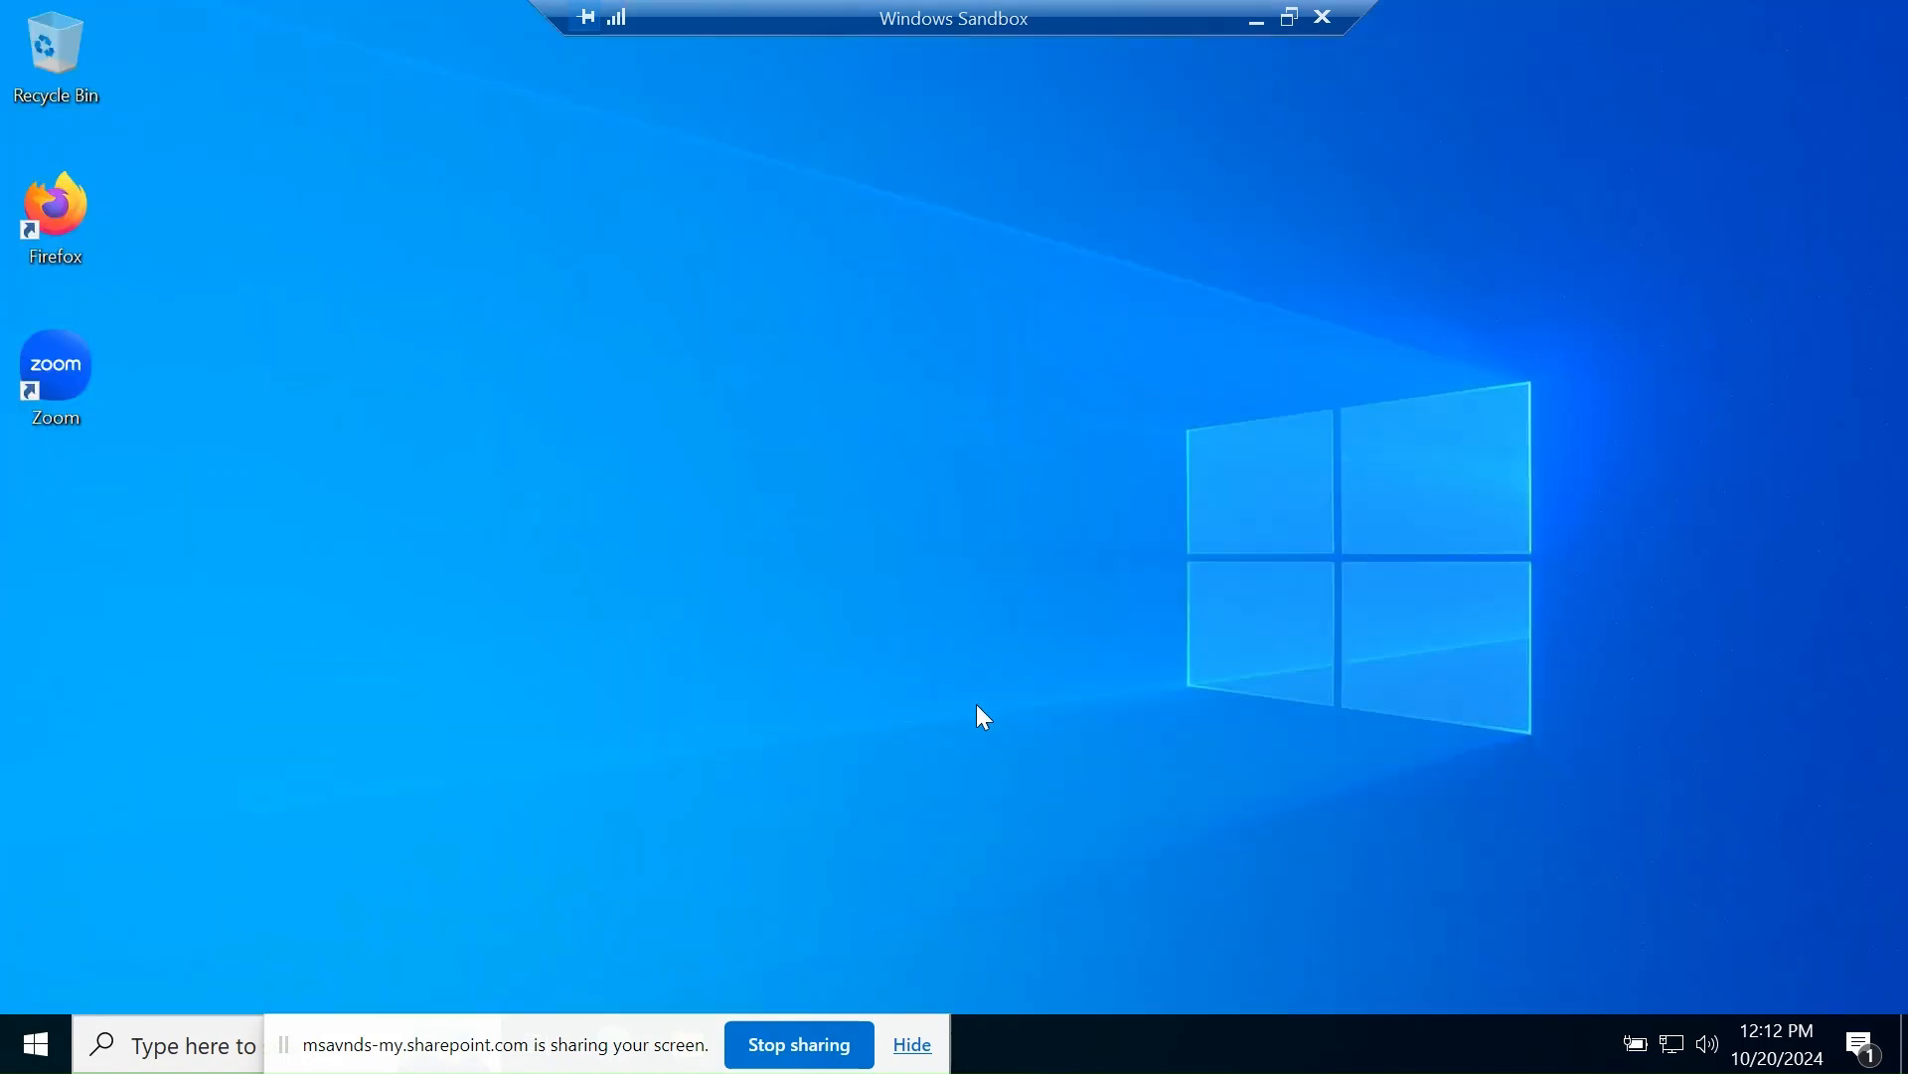
{"action": "left_click", "coordinate": [50, 1041]}
{"action": "left_click", "coordinate": [1478, 559]}
{"action": "left_click", "coordinate": [116, 1044]}
{"action": "type", "text": "access"}
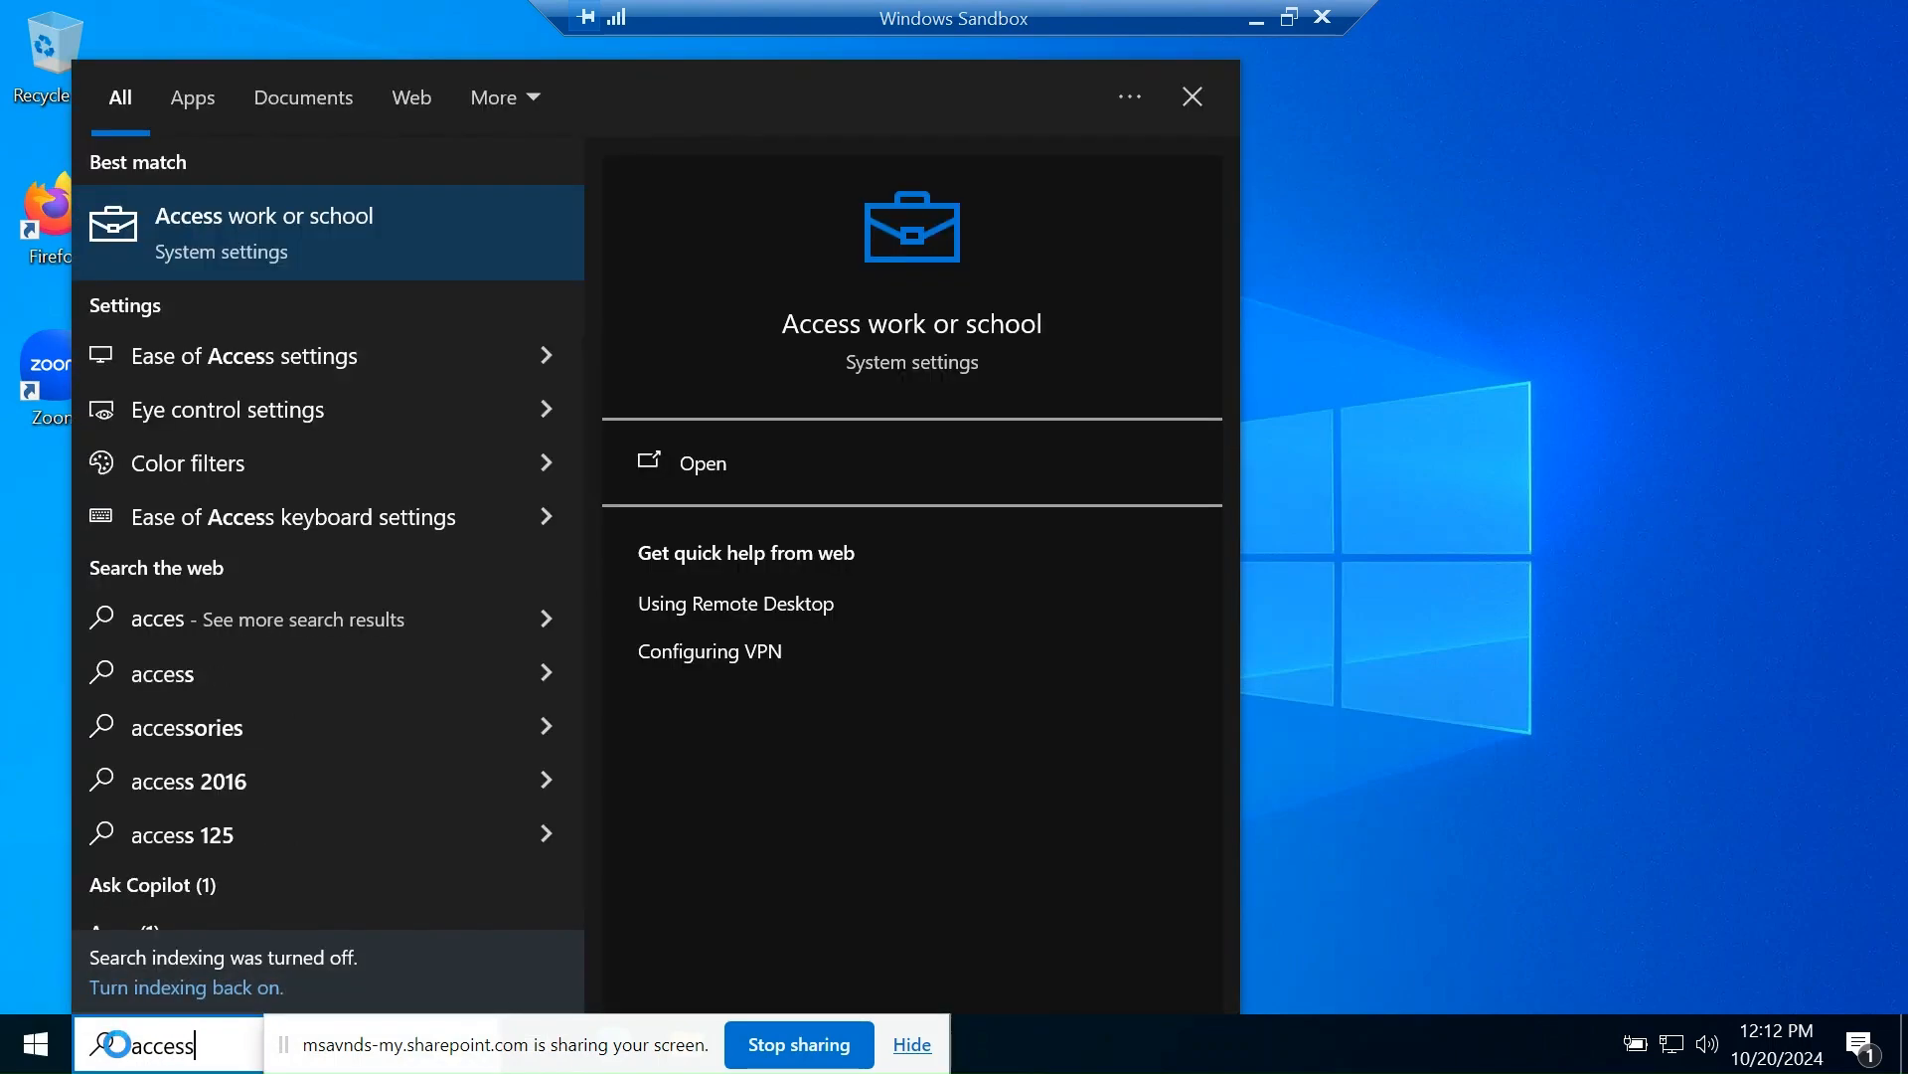
{"action": "left_click", "coordinate": [220, 236]}
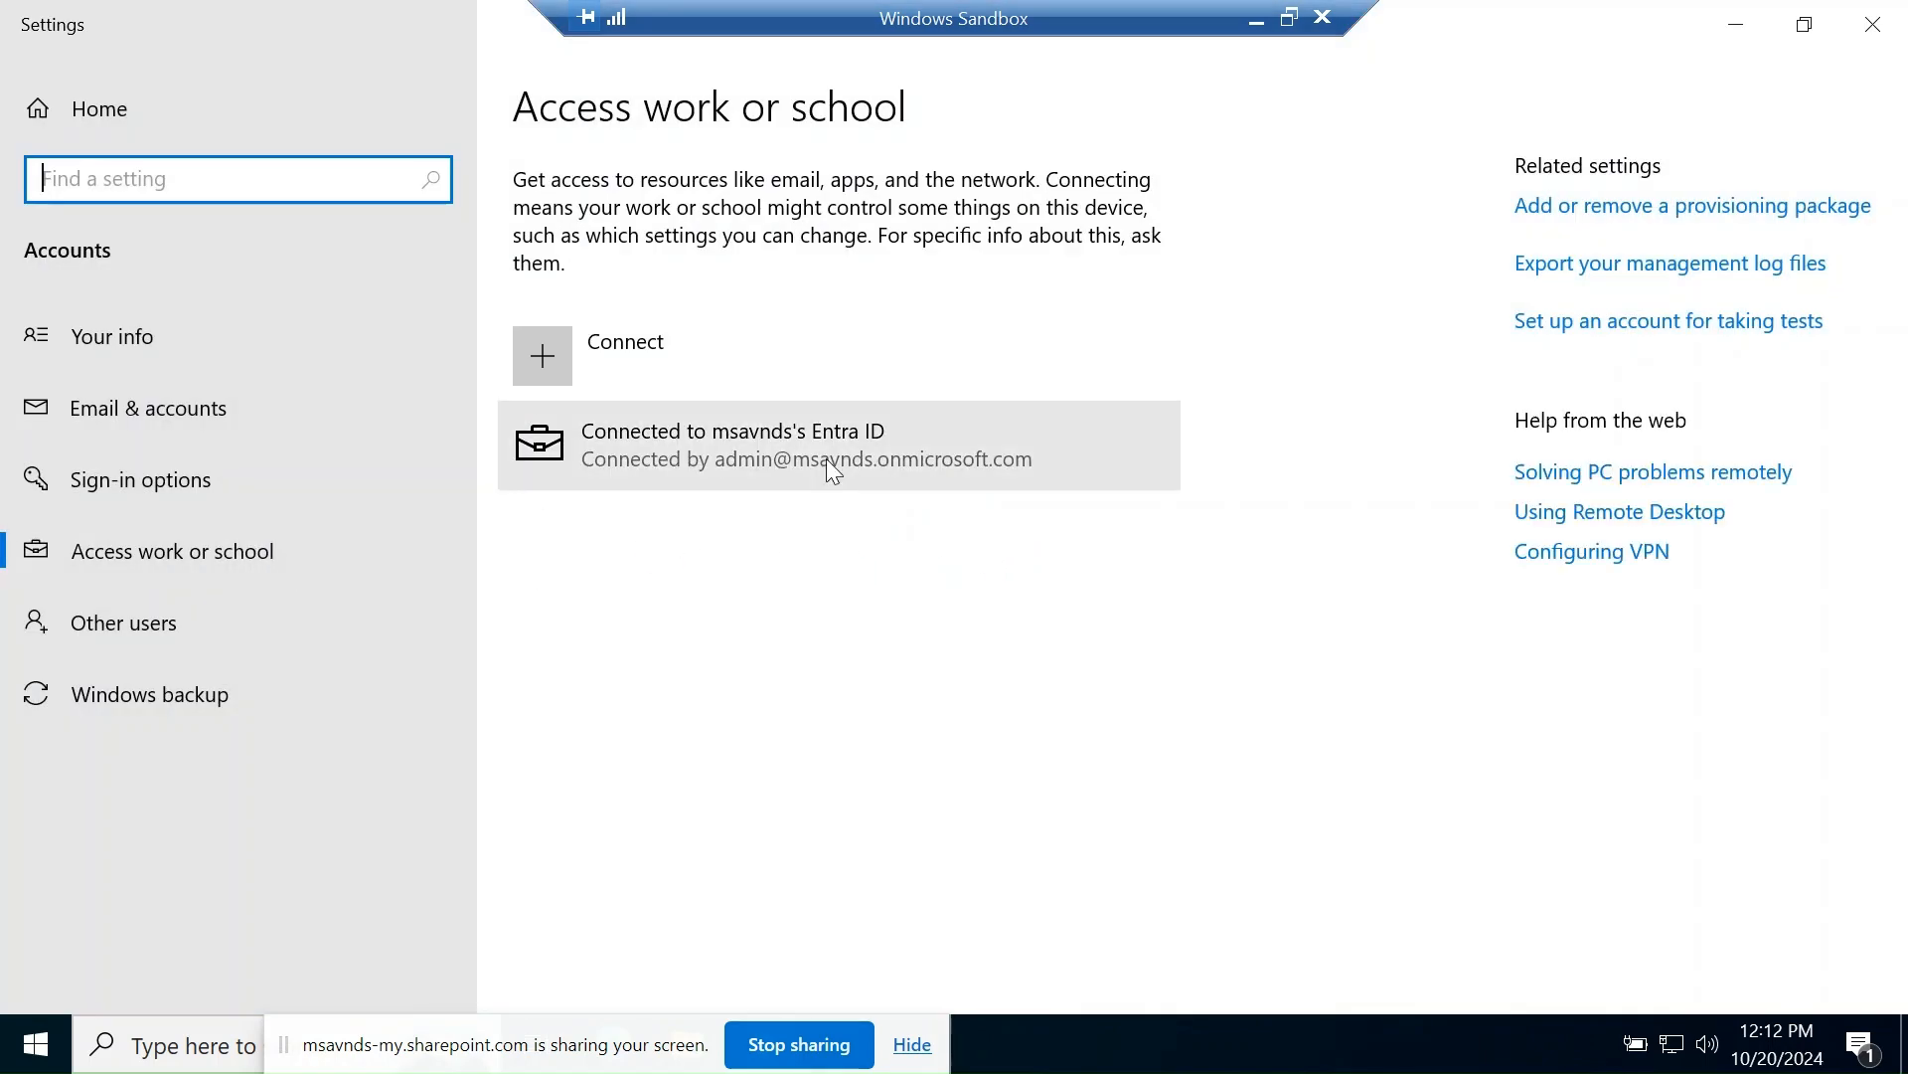
{"action": "left_click", "coordinate": [826, 459]}
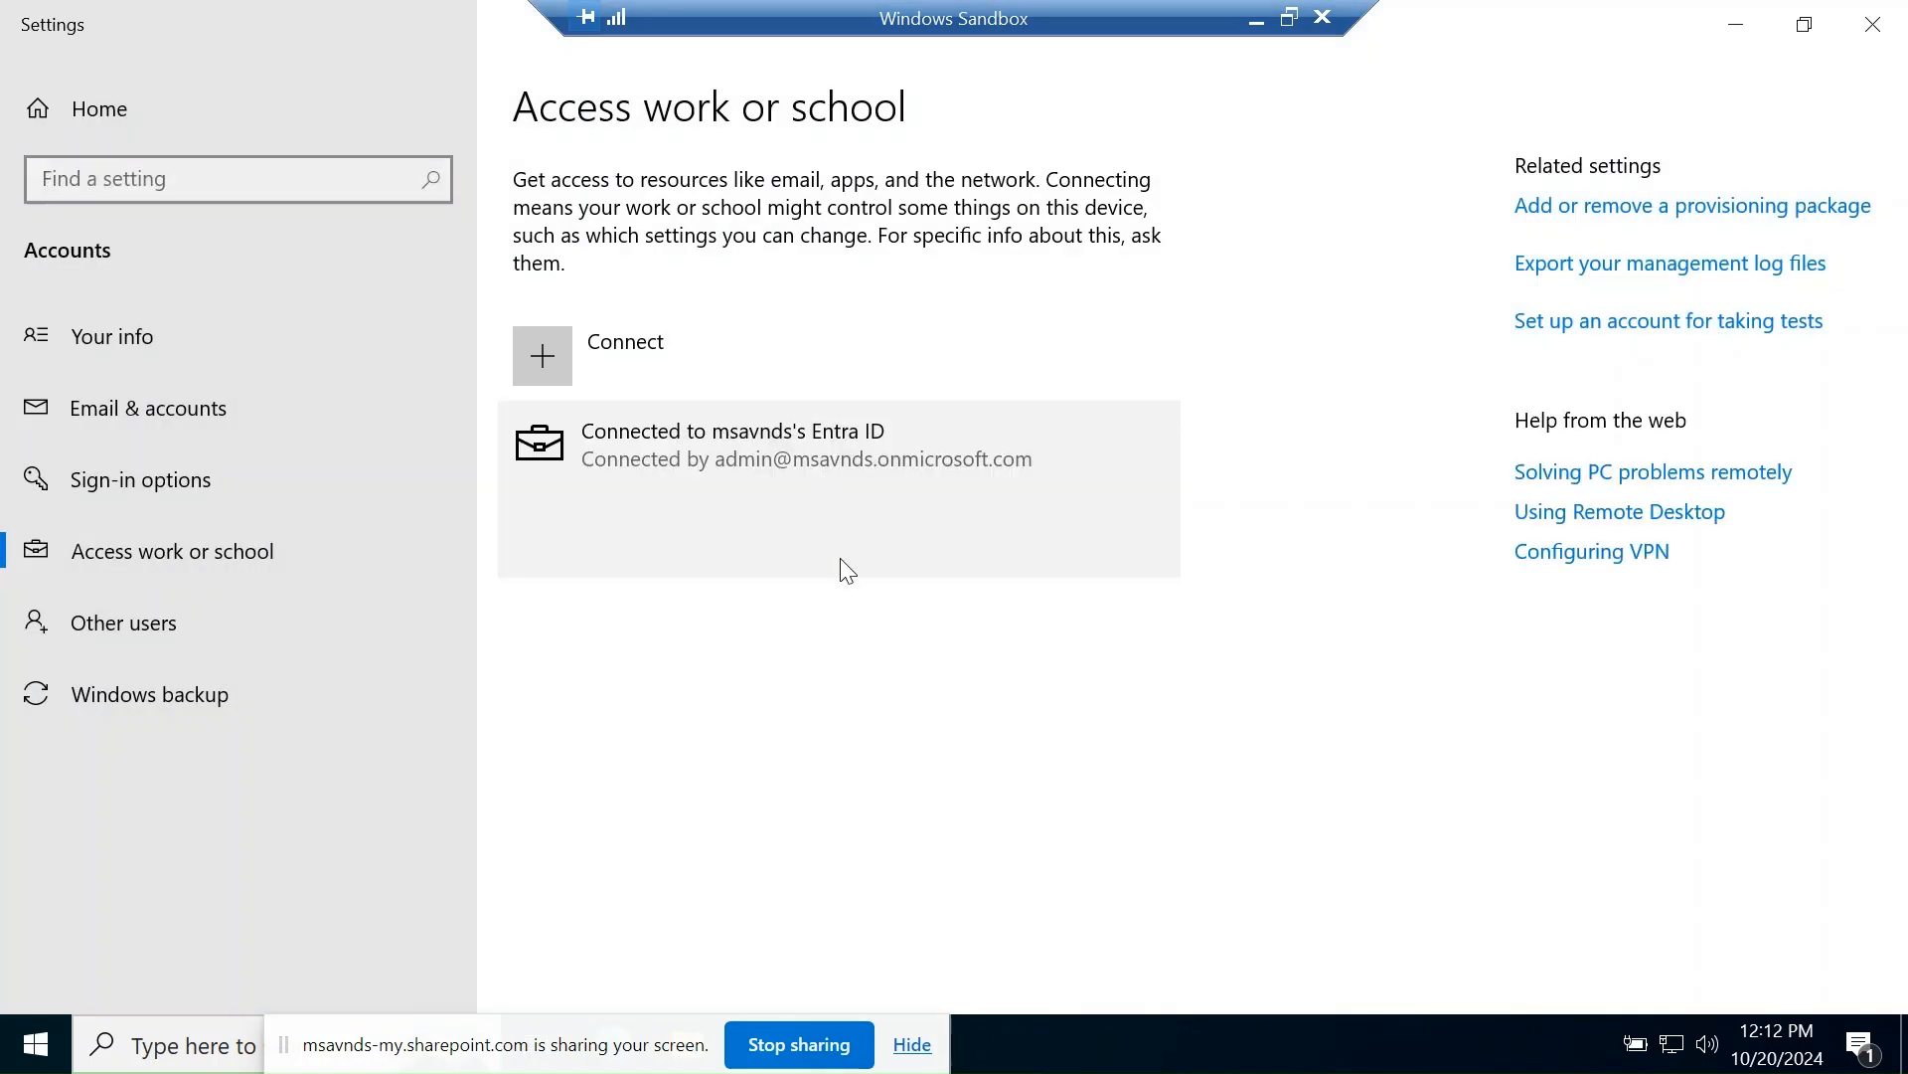
{"action": "left_click", "coordinate": [920, 540]}
- Check the applications' EnforcementCompleted statuses, including the Zoom app
{"action": "scroll", "coordinate": [835, 704], "scroll_direction": "down", "scroll_amount": 4}
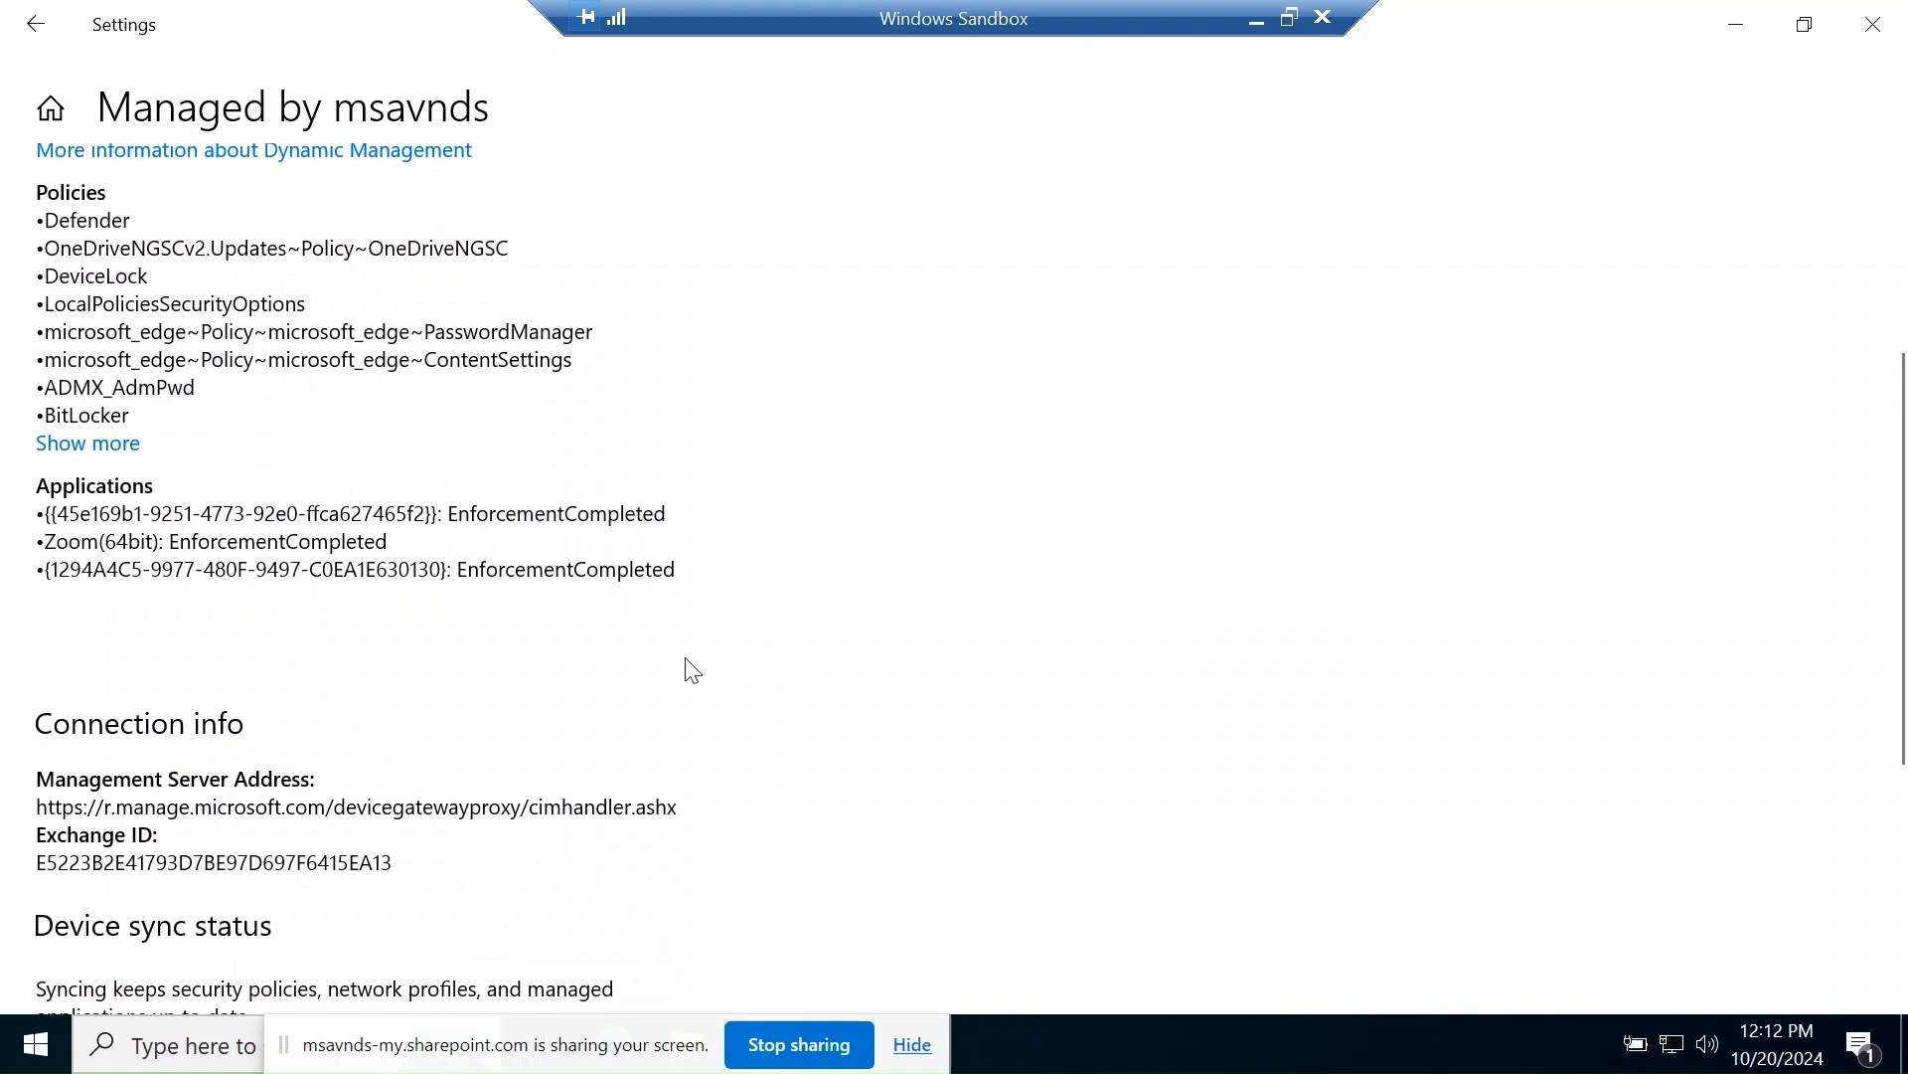
{"action": "left_click_drag", "start_coordinate": [75, 544], "coordinate": [225, 544]}
{"action": "left_click", "coordinate": [444, 628]}
{"action": "left_click_drag", "start_coordinate": [460, 570], "coordinate": [720, 579]}
{"action": "left_click", "coordinate": [380, 610]}
{"action": "left_click_drag", "start_coordinate": [450, 520], "coordinate": [684, 601]}
{"action": "left_click", "coordinate": [444, 683]}
- Expand and scroll through the full applied-policies list, then minimize the Settings window
{"action": "left_click", "coordinate": [99, 447]}
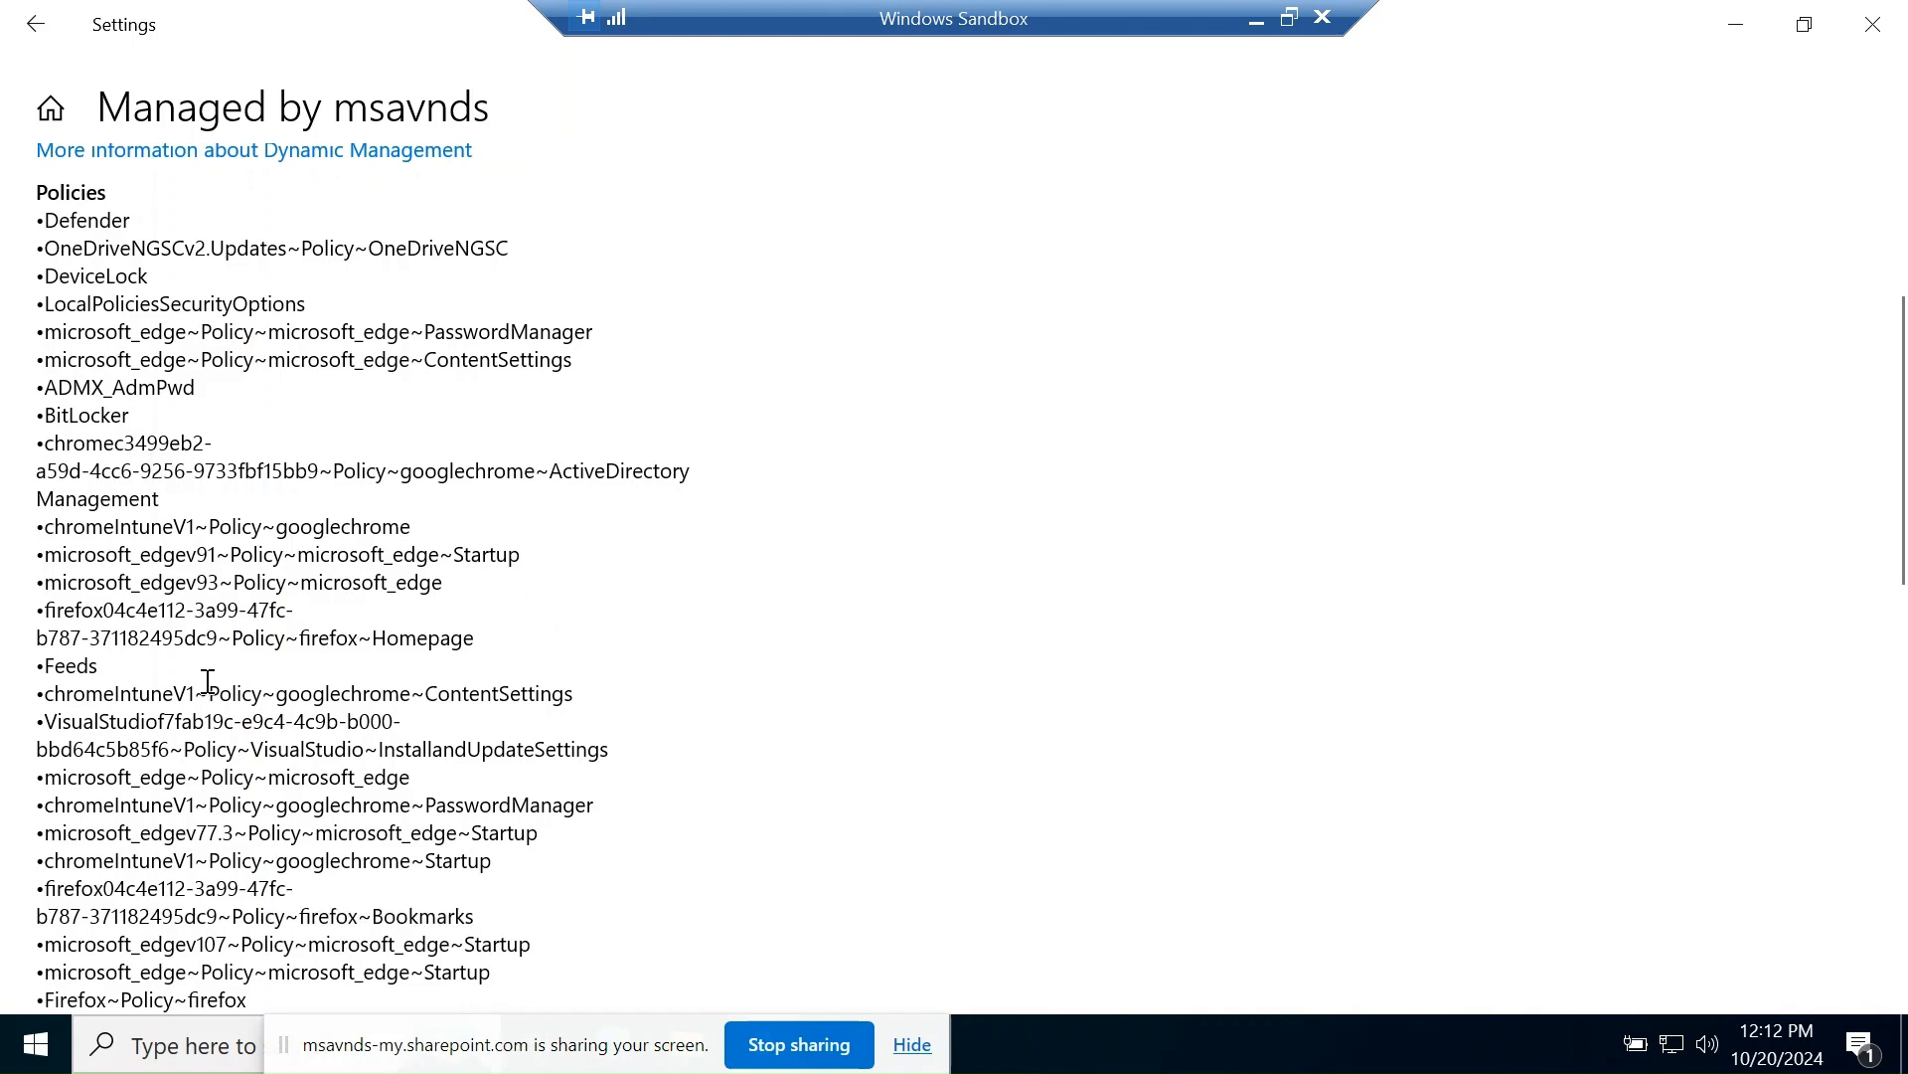
{"action": "scroll", "coordinate": [243, 556], "scroll_direction": "up", "scroll_amount": 2}
{"action": "scroll", "coordinate": [397, 557], "scroll_direction": "down", "scroll_amount": 2}
{"action": "scroll", "coordinate": [396, 578], "scroll_direction": "down", "scroll_amount": 2}
{"action": "scroll", "coordinate": [395, 578], "scroll_direction": "down", "scroll_amount": 2}
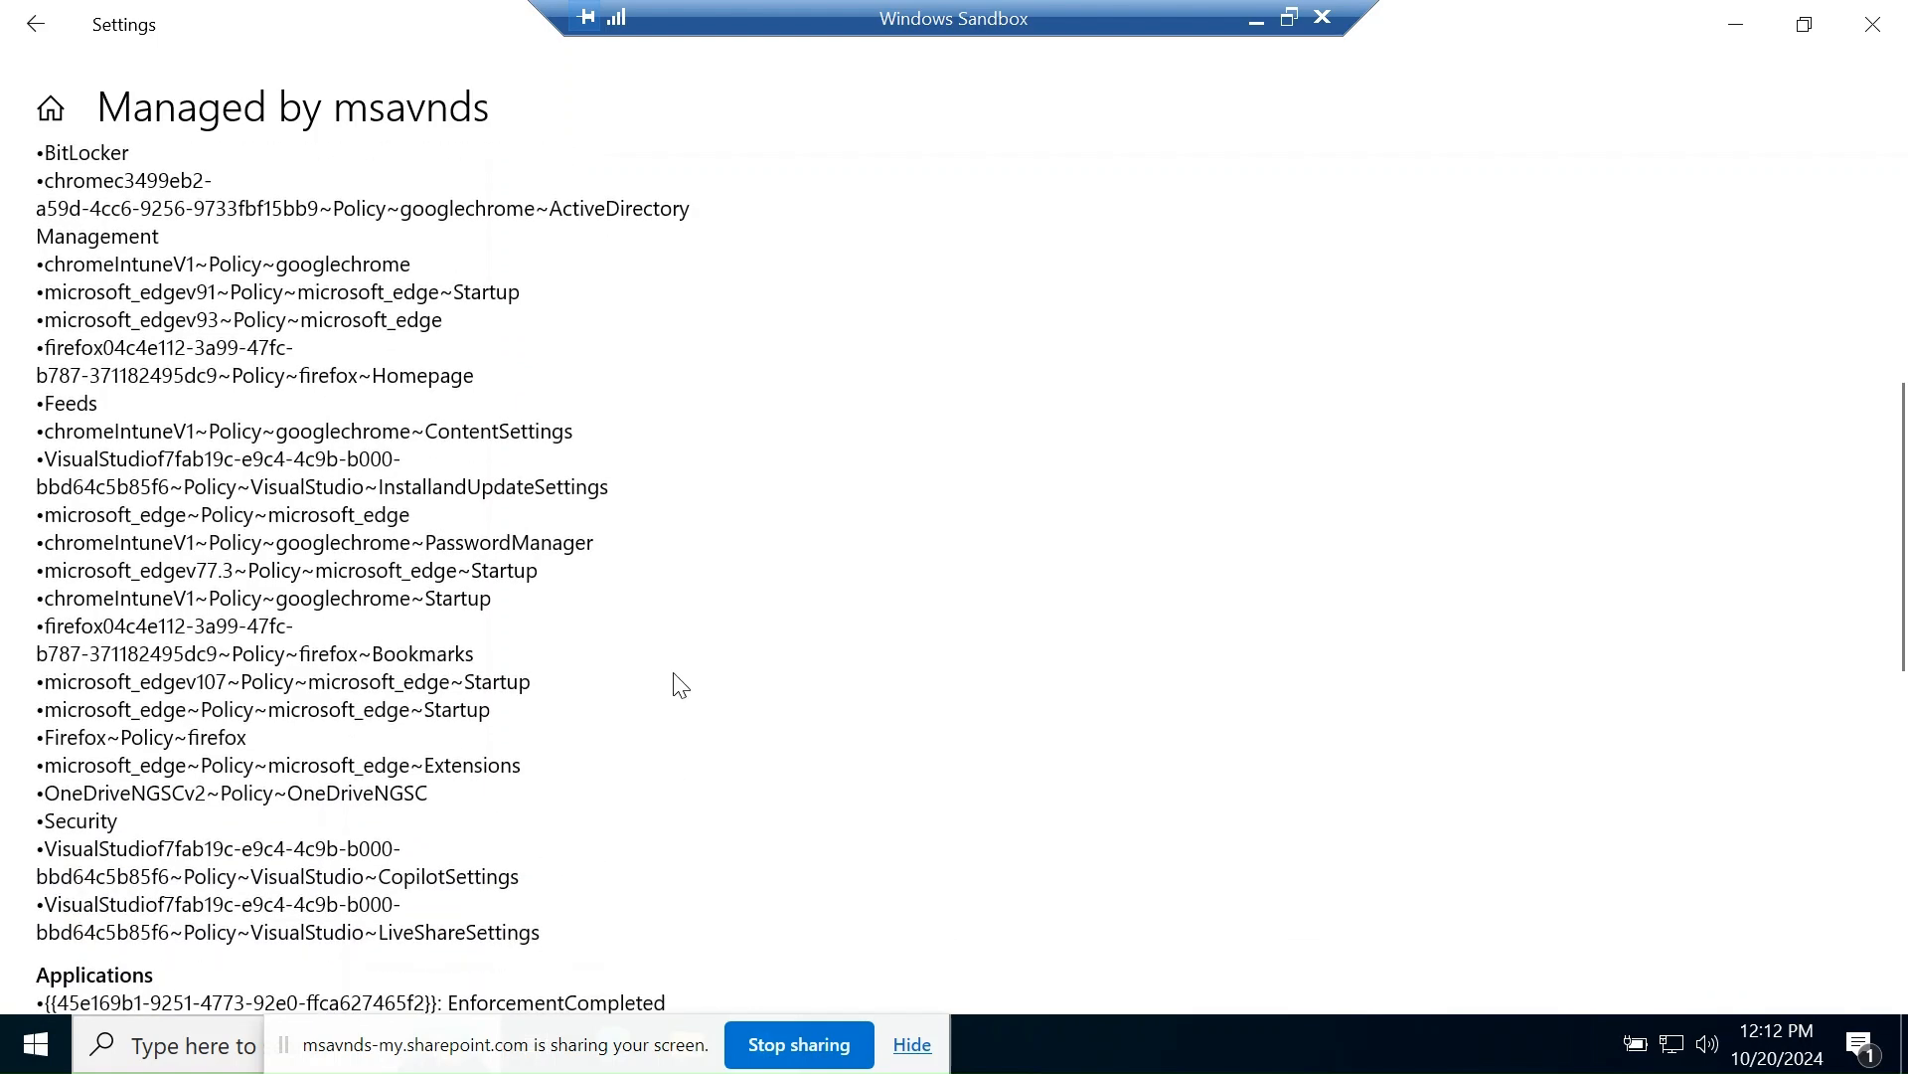
{"action": "scroll", "coordinate": [673, 696], "scroll_direction": "down", "scroll_amount": 4}
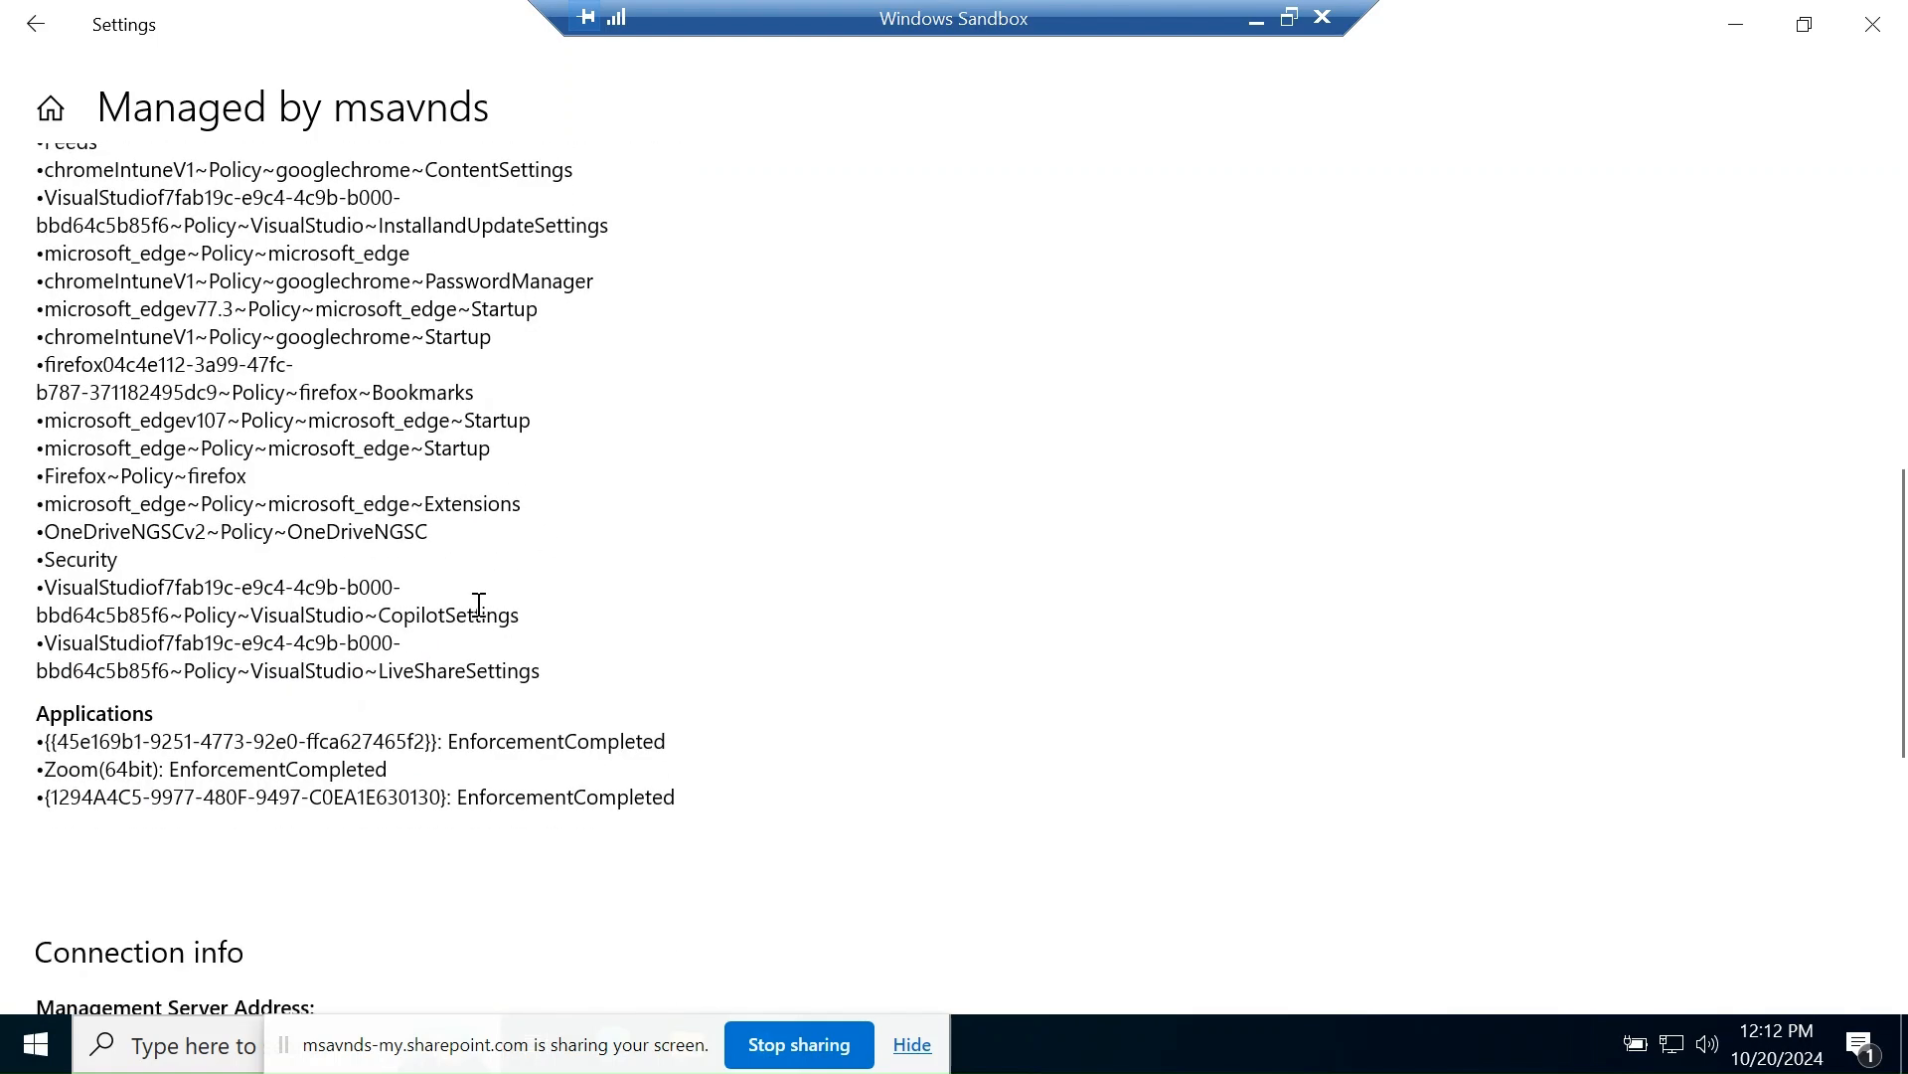
{"action": "left_click", "coordinate": [1735, 26]}
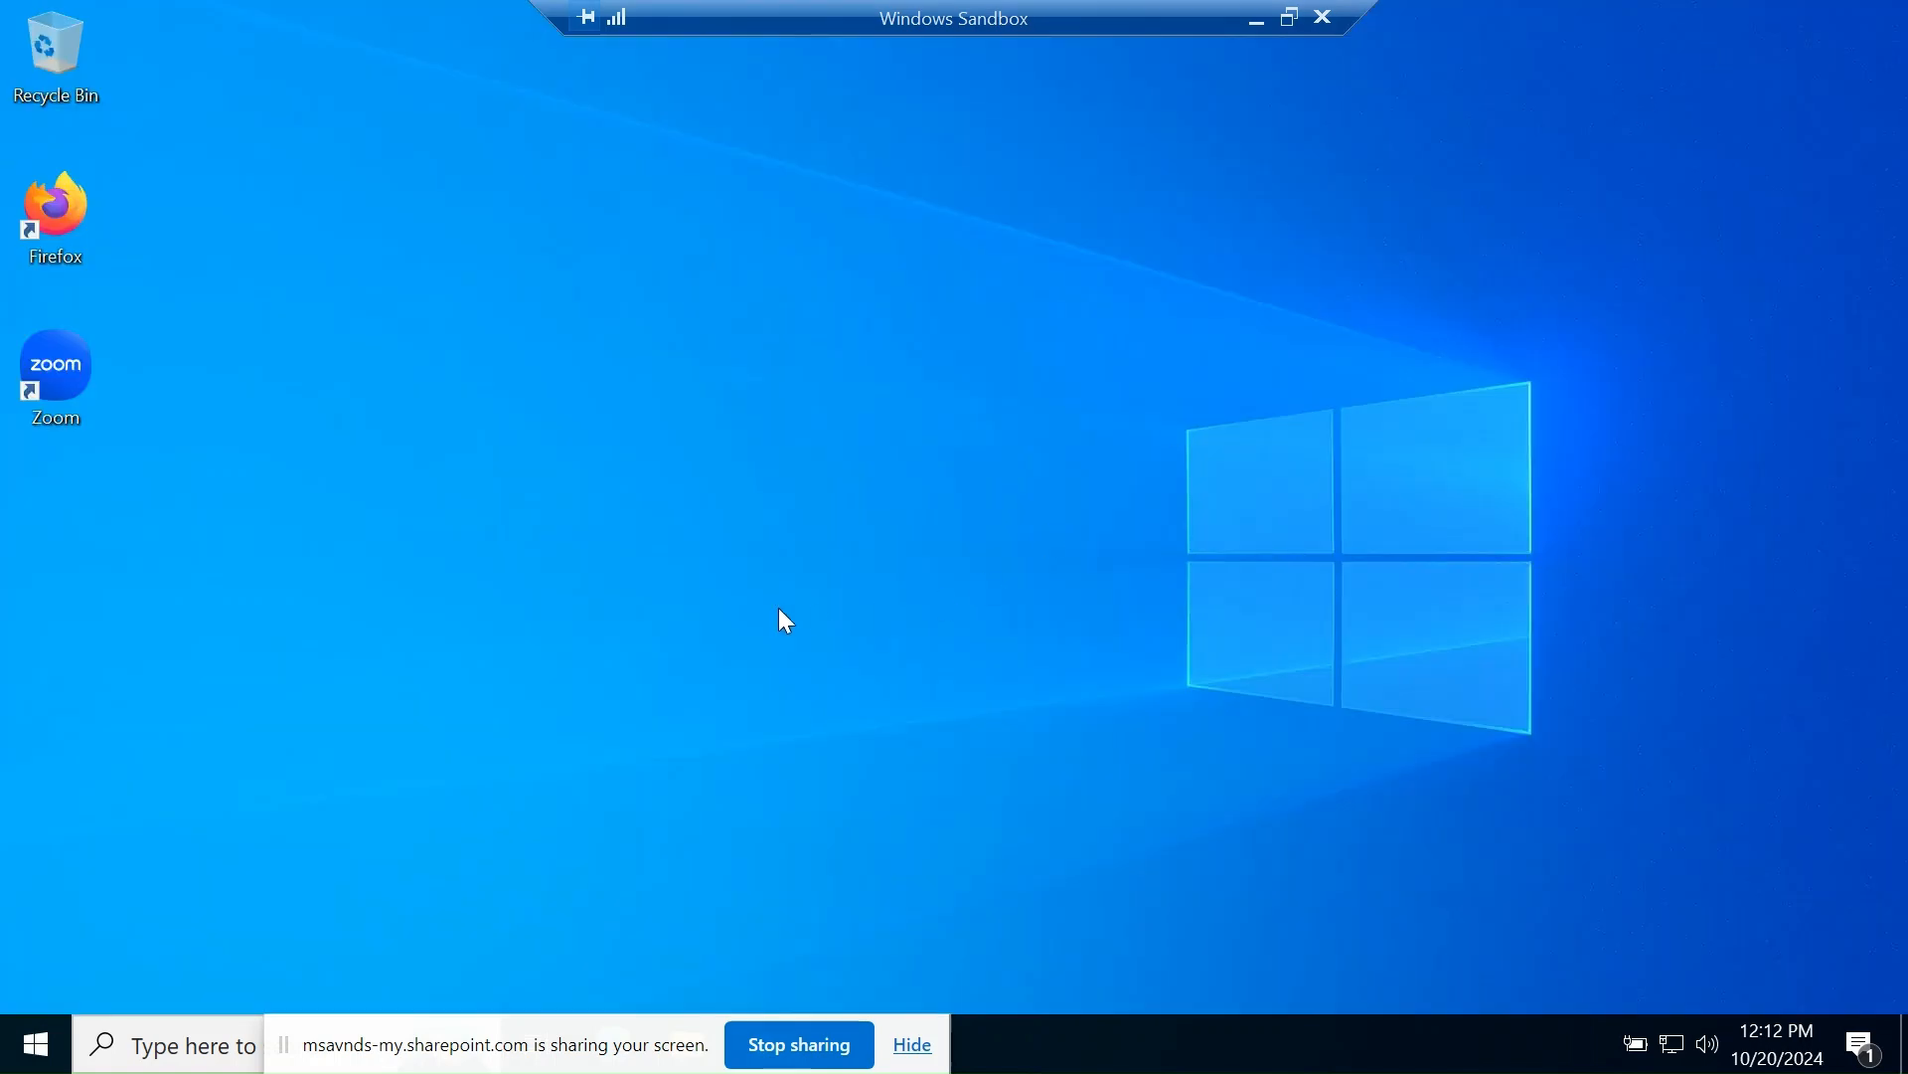
- Open Edge in the sandbox, maximize it, and clear the partly entered sign-in email
{"action": "left_click_drag", "start_coordinate": [574, 1018], "coordinate": [1129, 771]}
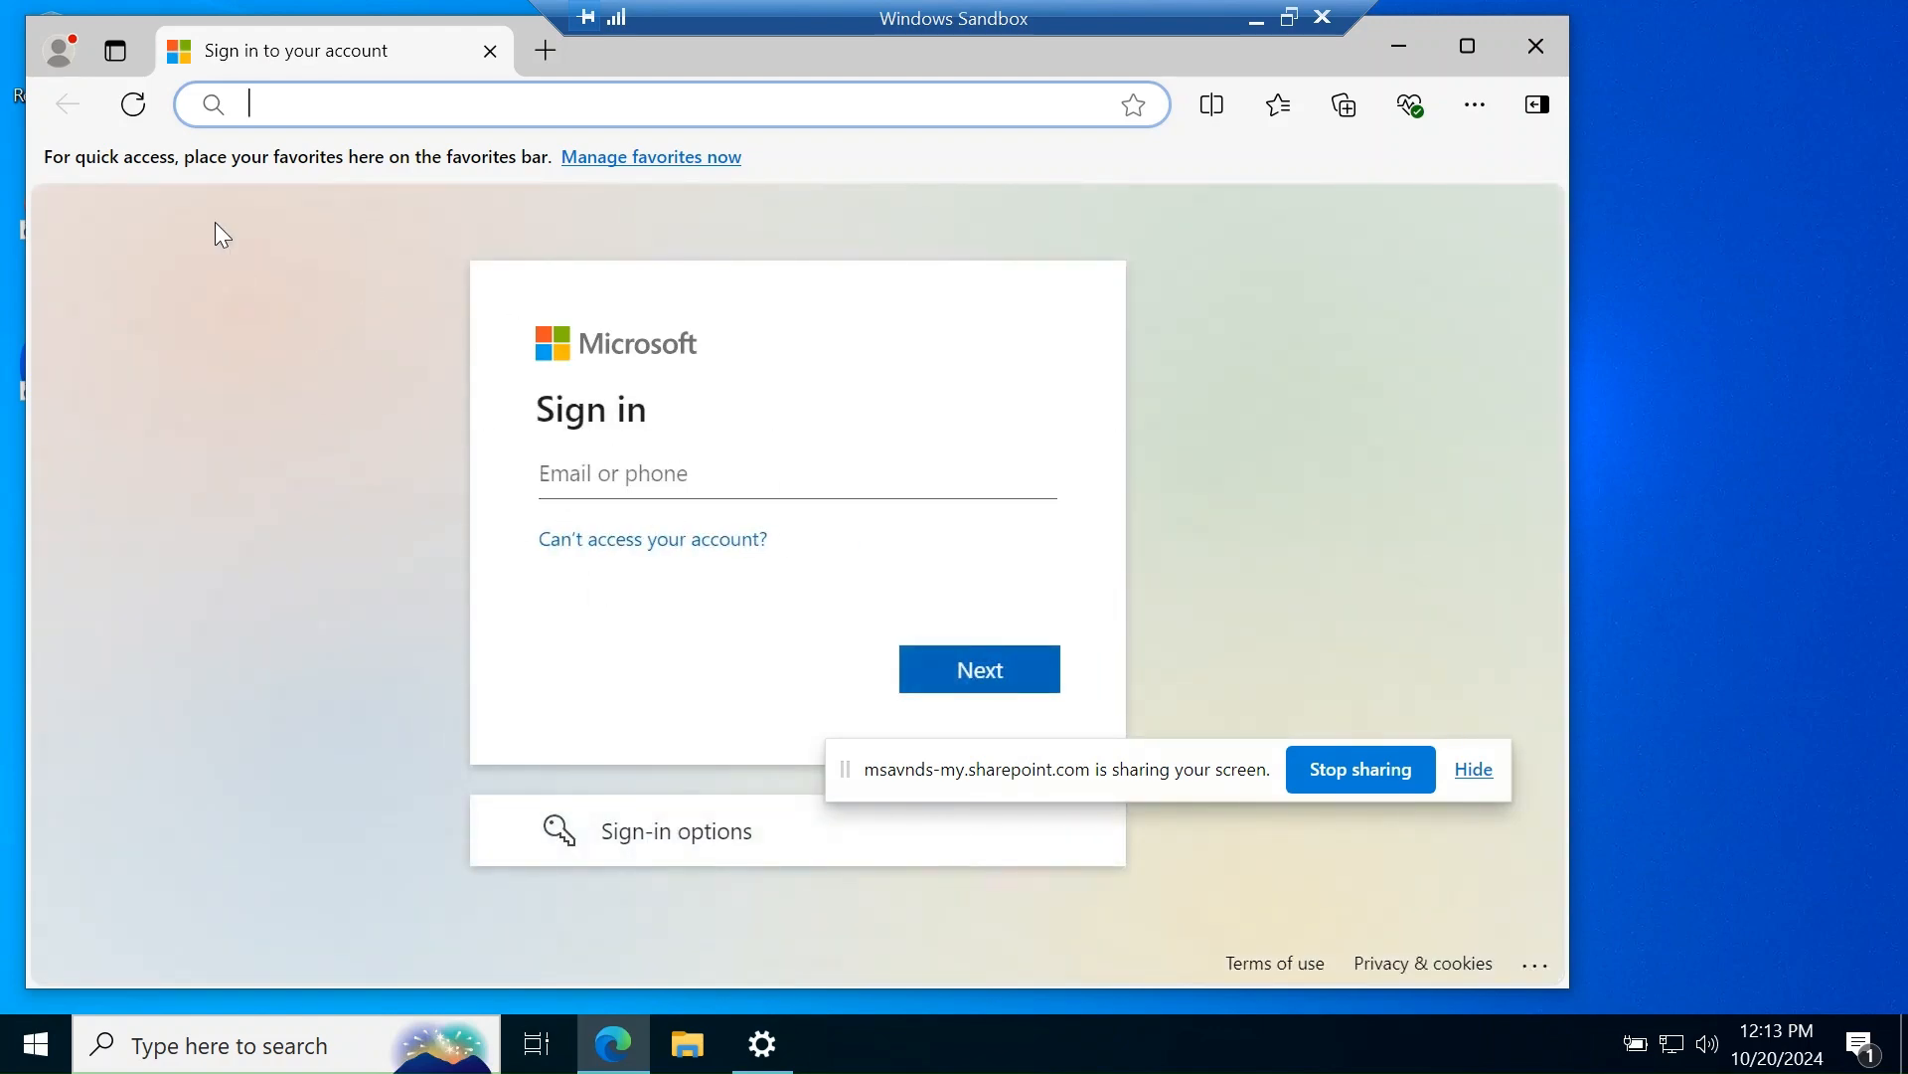
{"action": "left_click", "coordinate": [617, 474]}
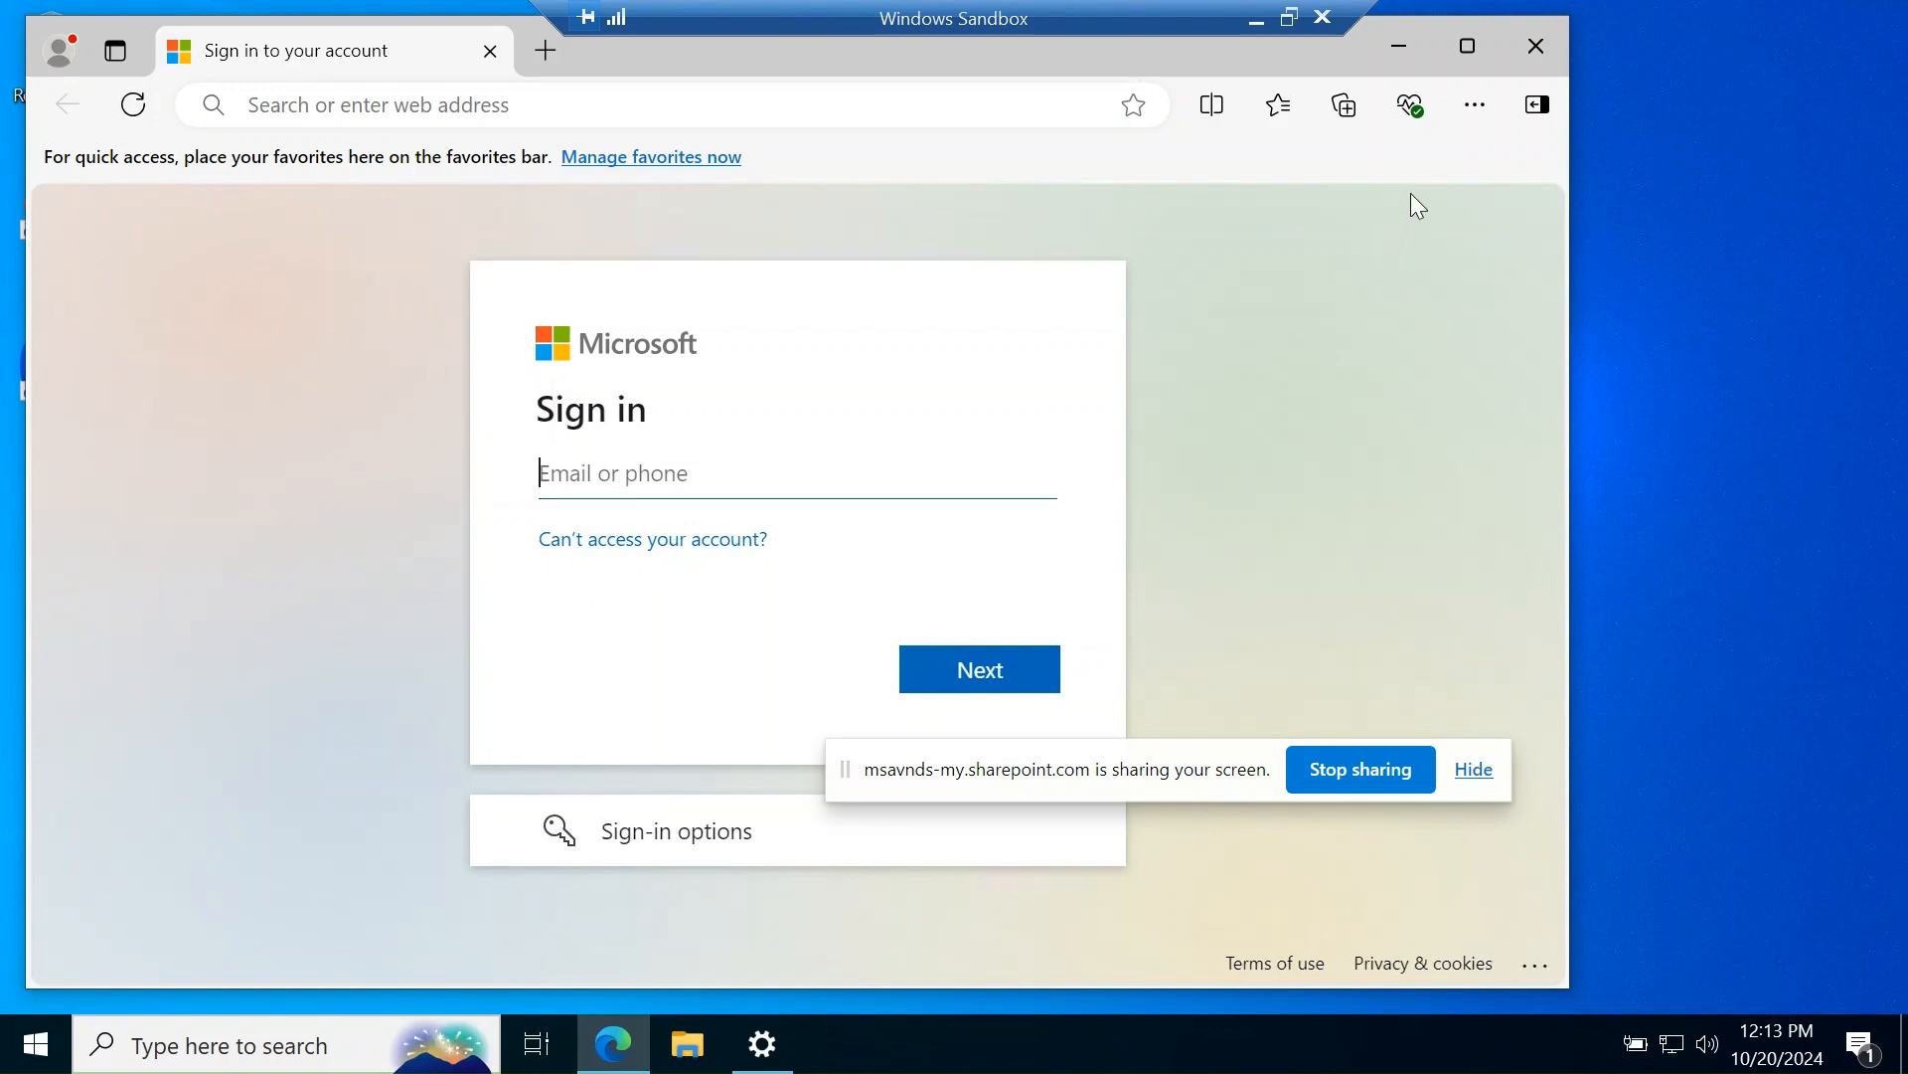
{"action": "left_click", "coordinate": [1465, 50]}
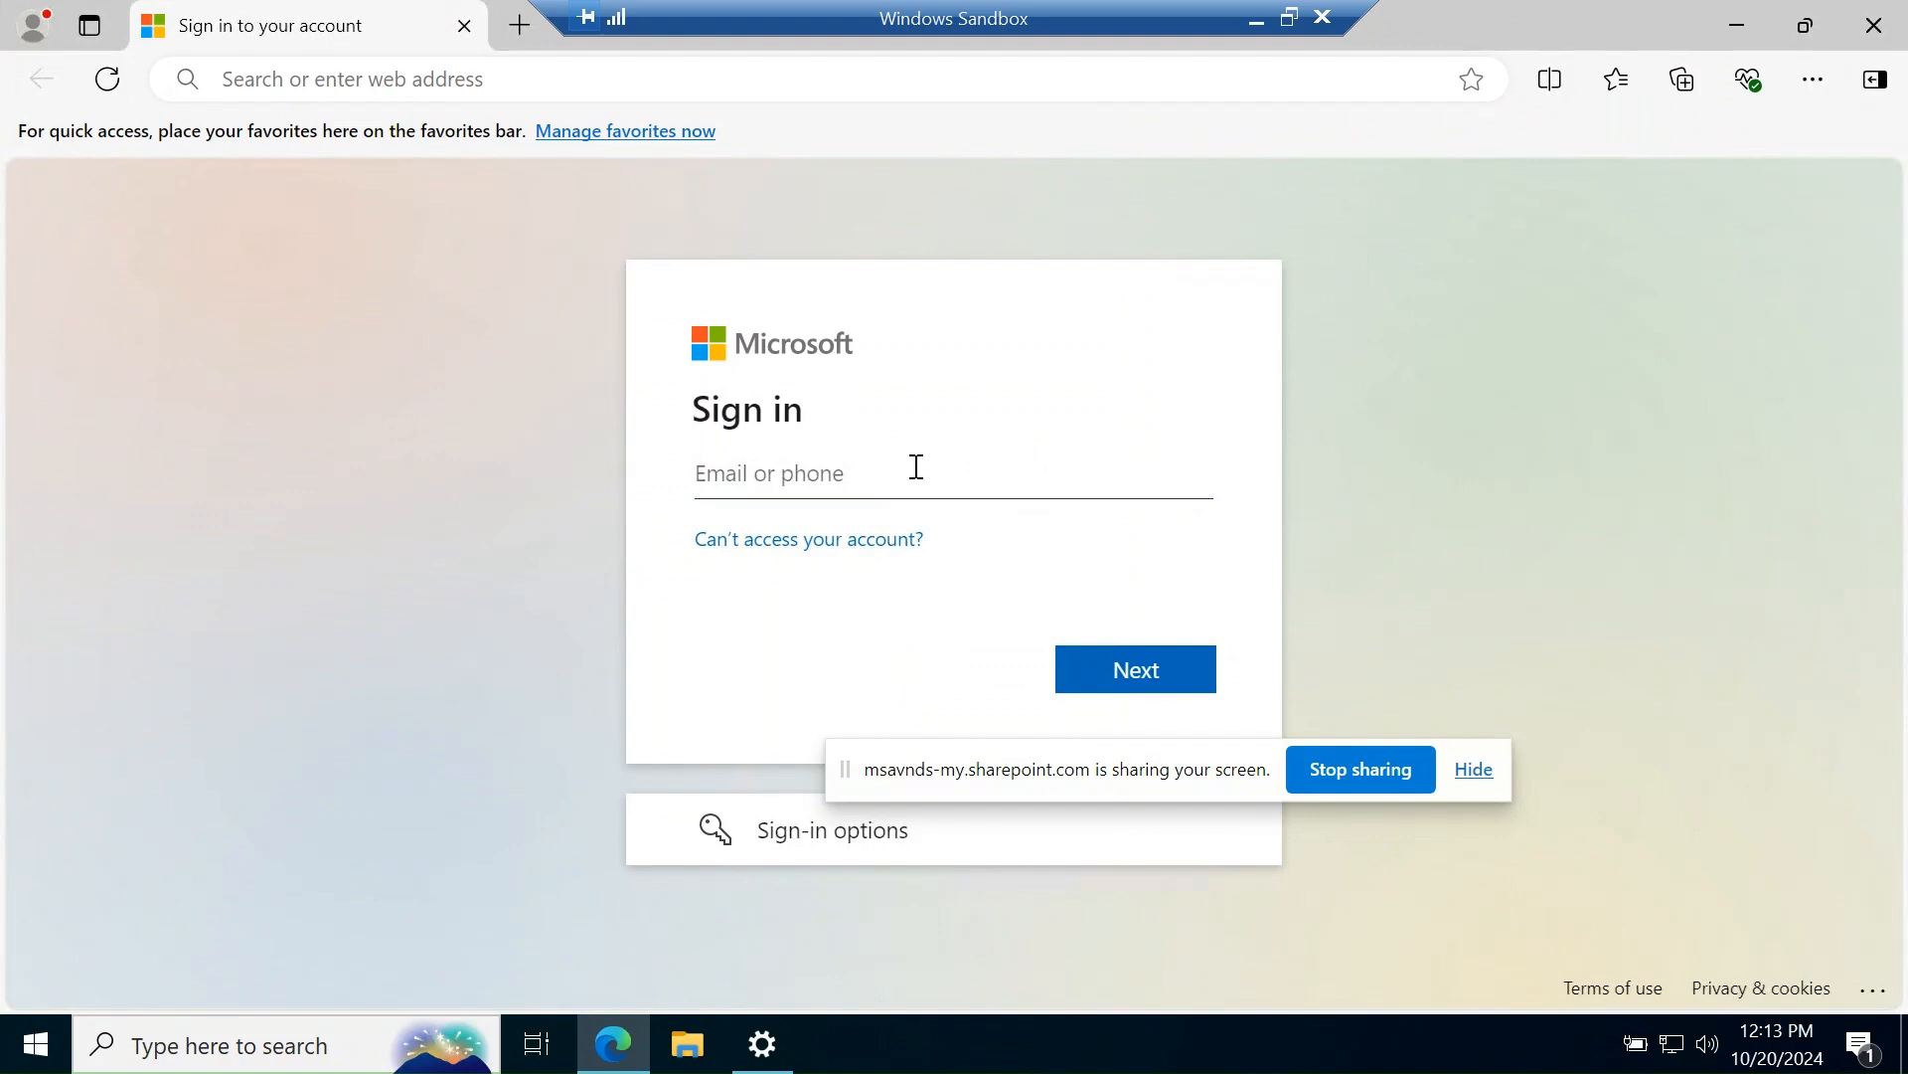
{"action": "left_click", "coordinate": [916, 466]}
{"action": "left_click", "coordinate": [328, 89]}
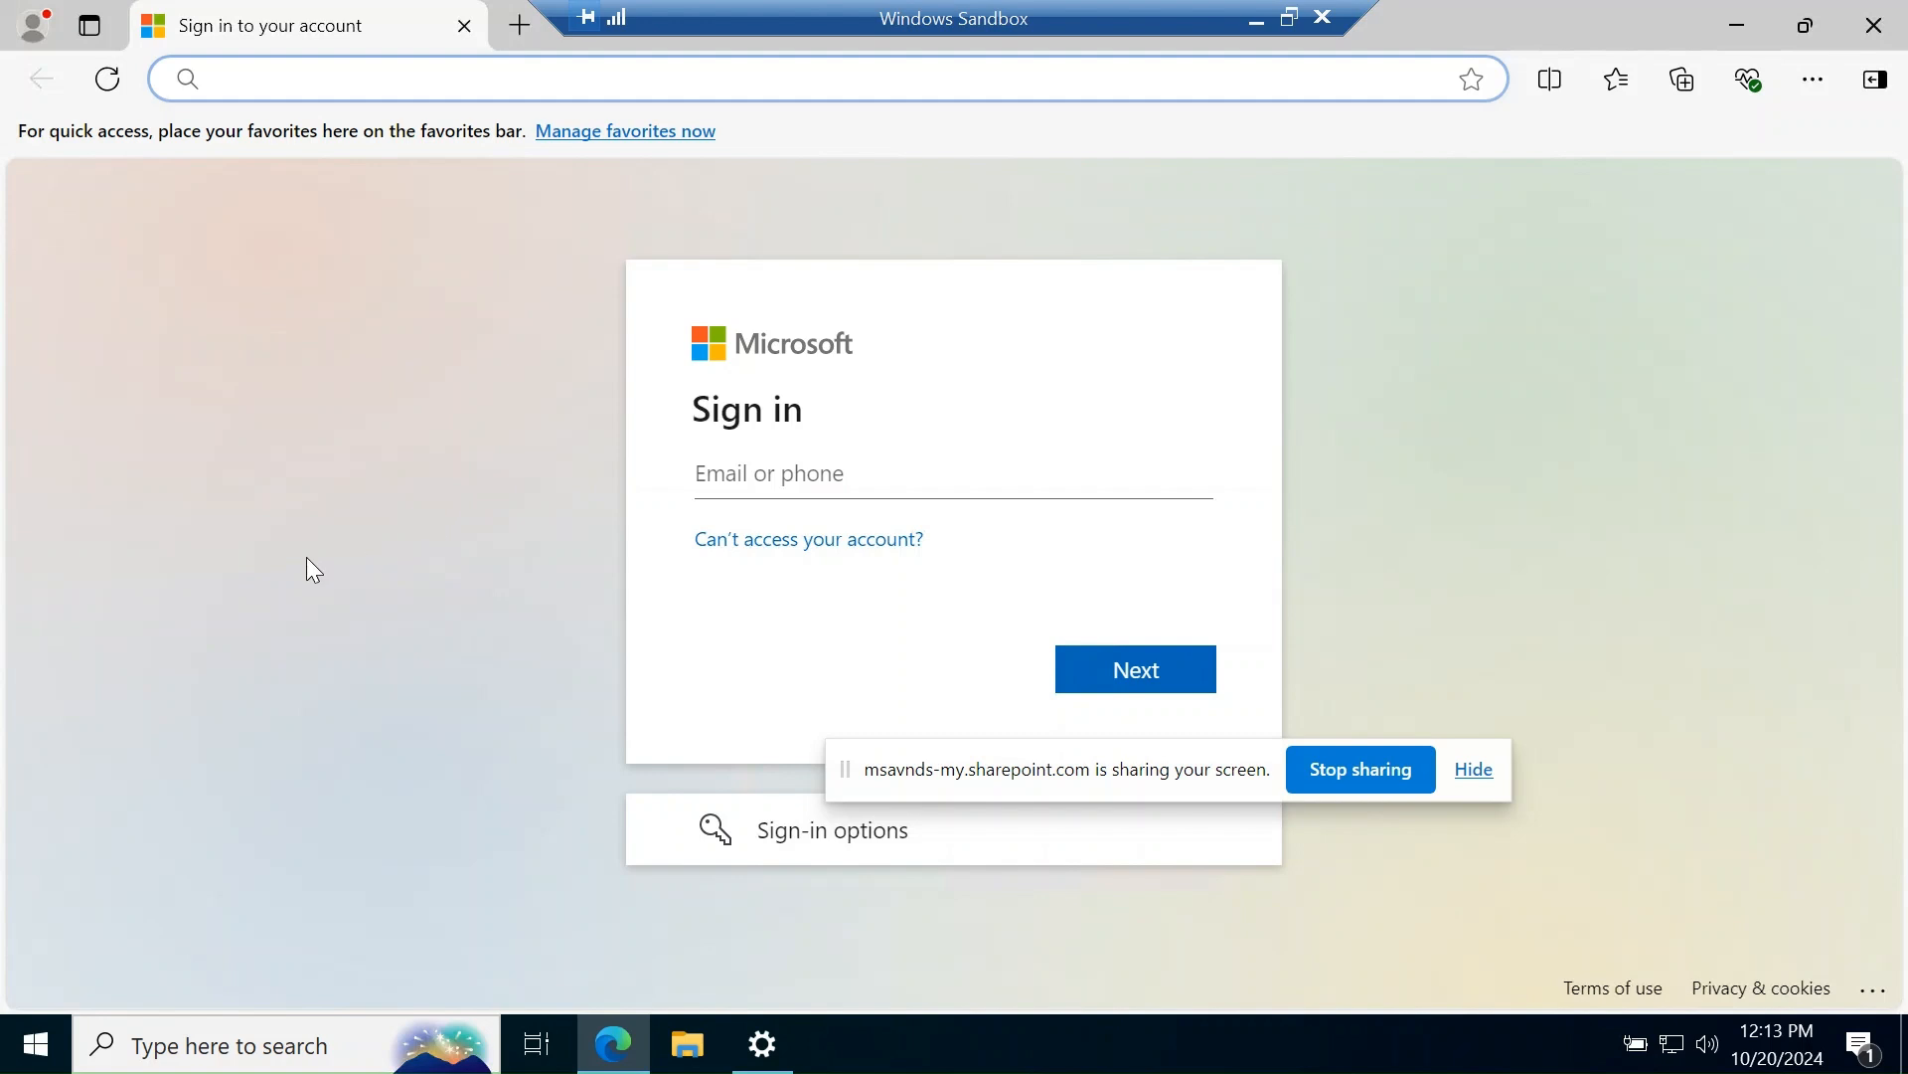
{"action": "left_click", "coordinate": [709, 473]}
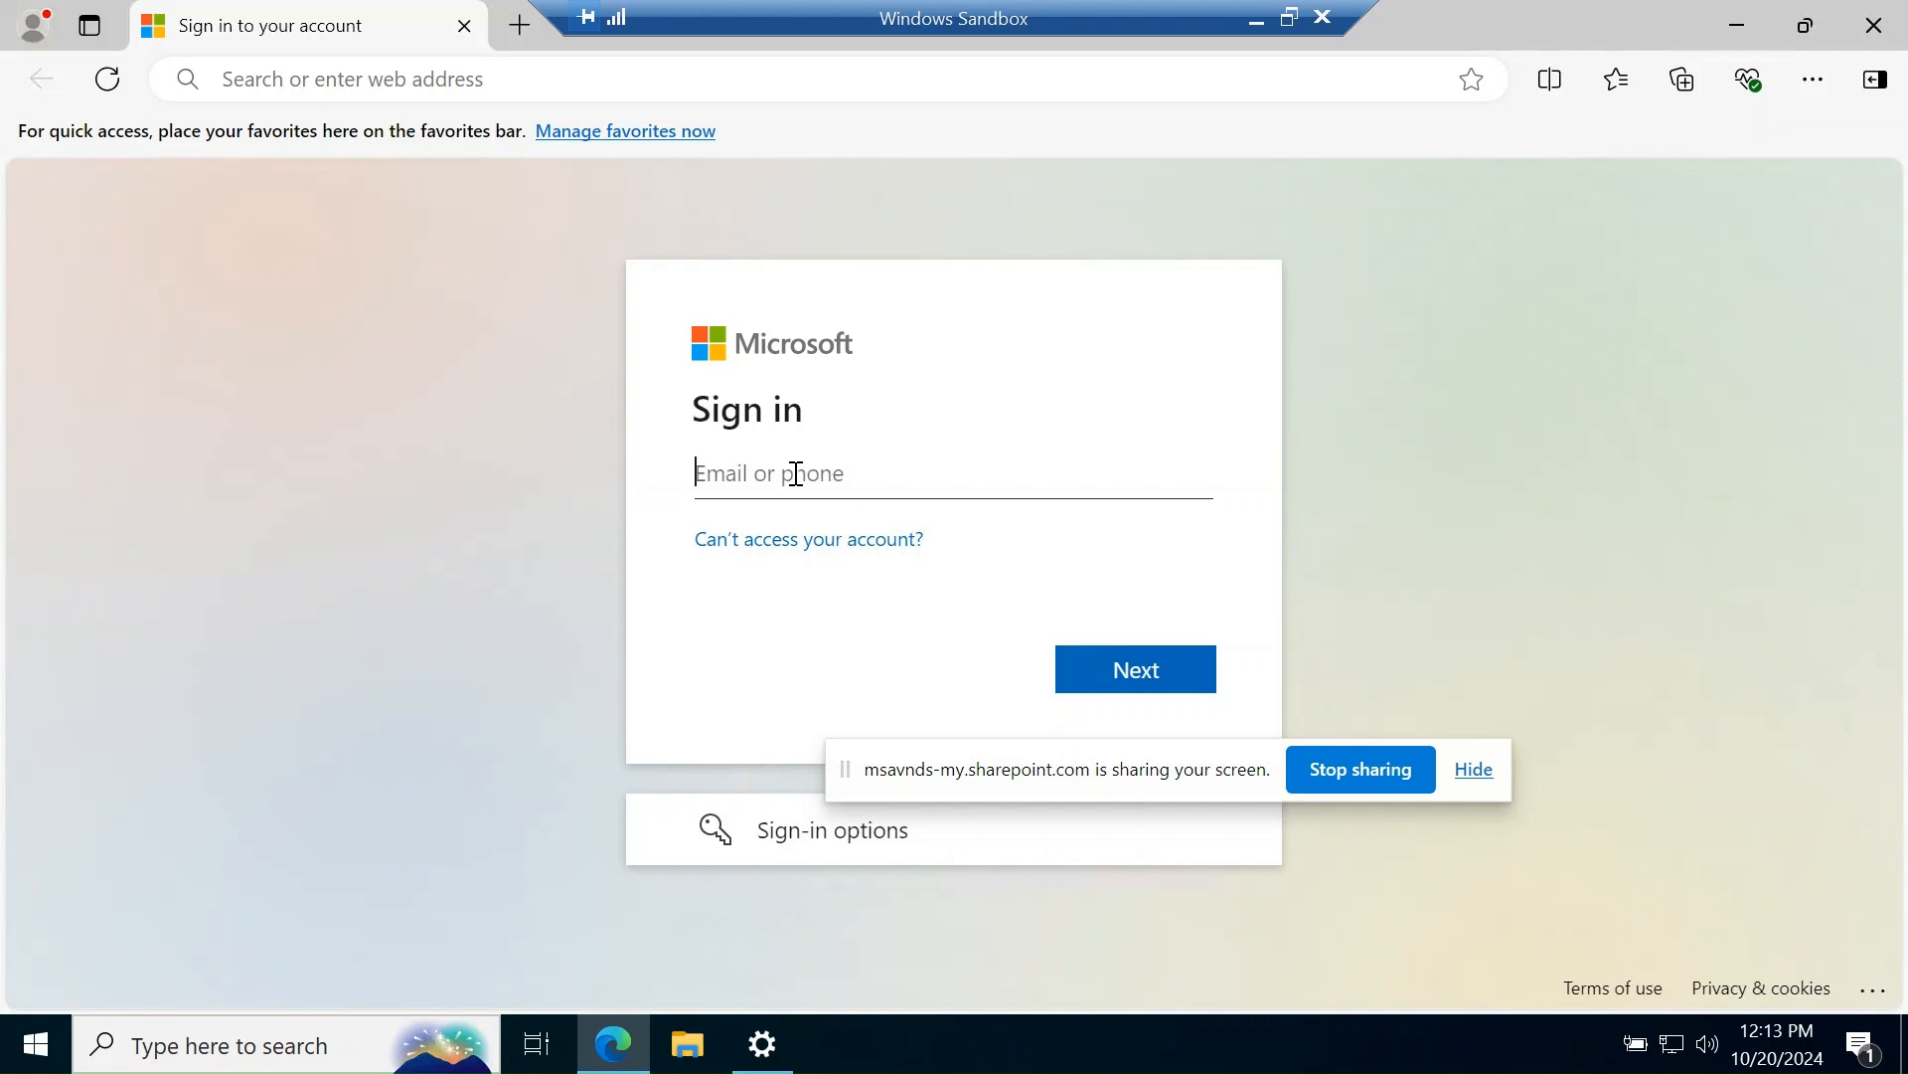
{"action": "type", "text": "admin@"}
{"action": "key", "text": "ctrl+a"}
{"action": "key", "text": "BackSpace"}
- Close and reopen the sandbox's Edge, then minimize it and the Windows Sandbox window
{"action": "left_click", "coordinate": [1874, 25]}
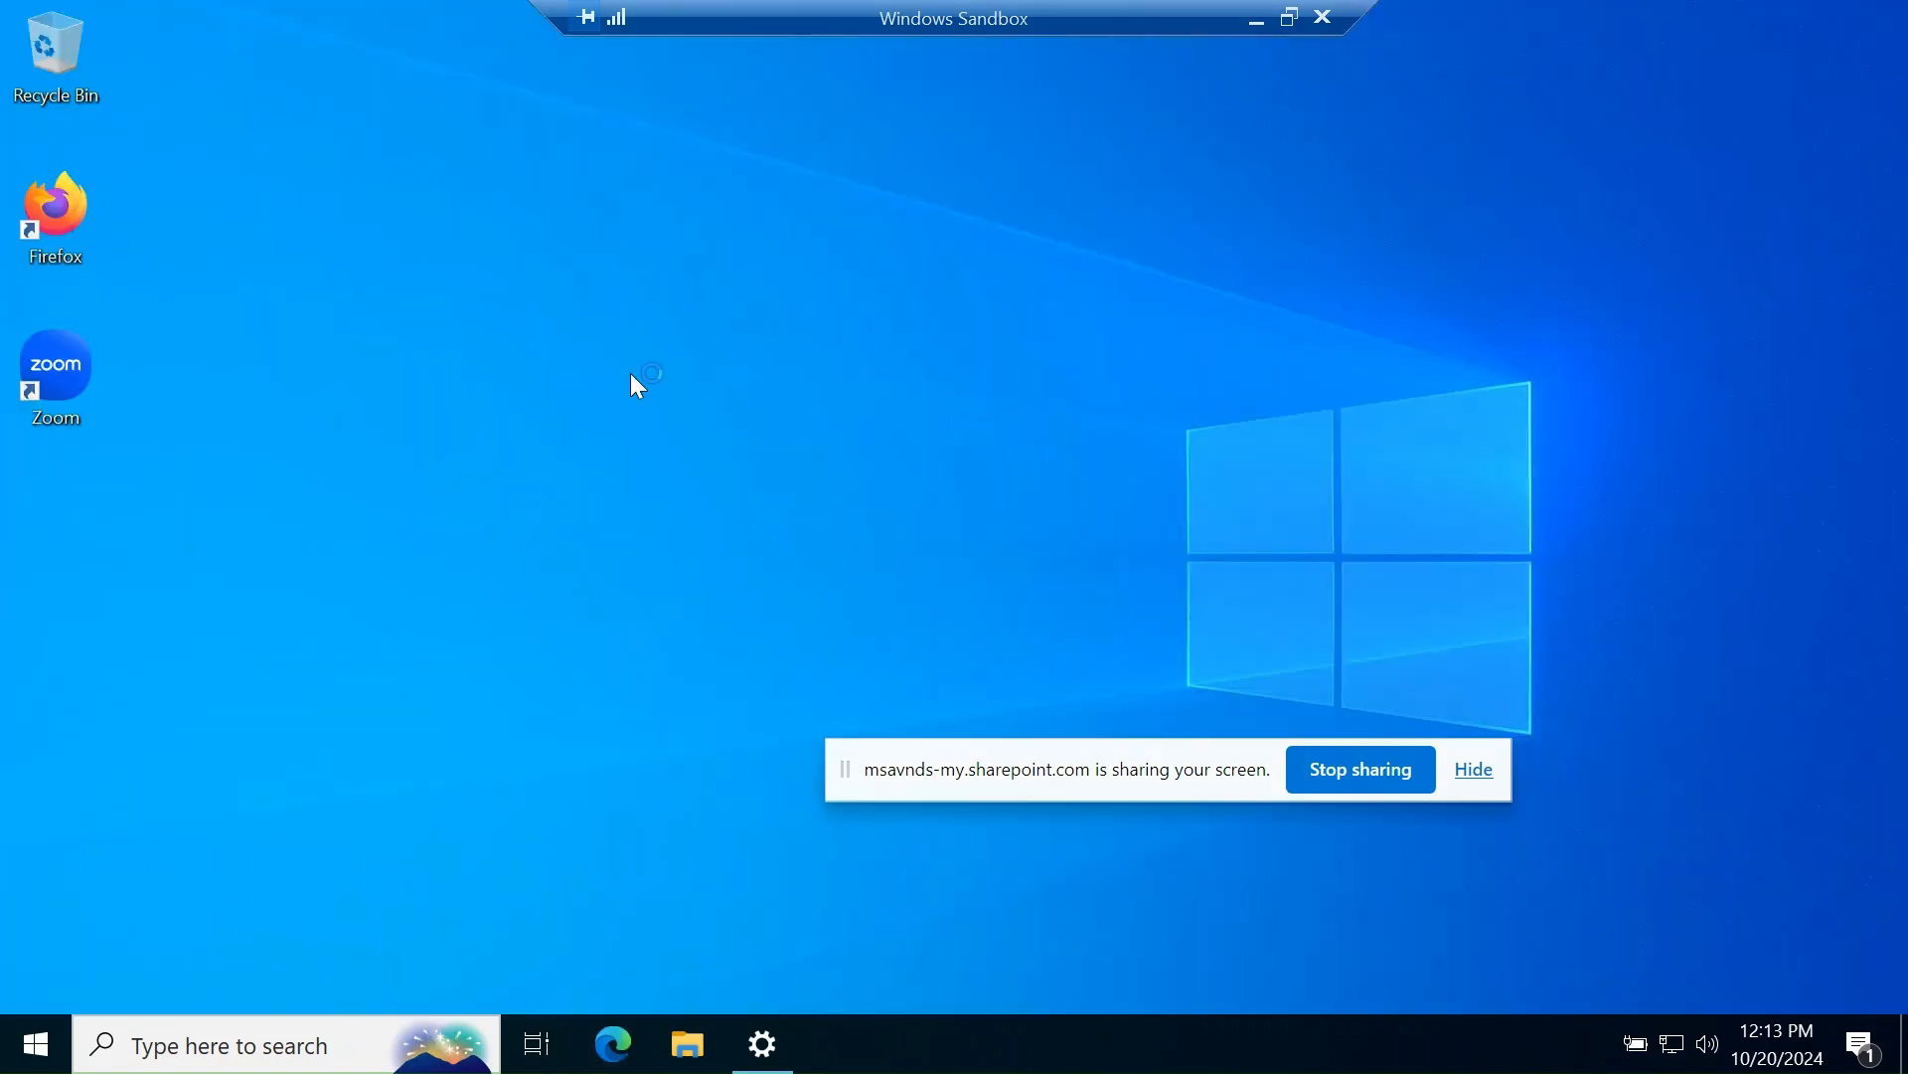
{"action": "left_click", "coordinate": [621, 1059]}
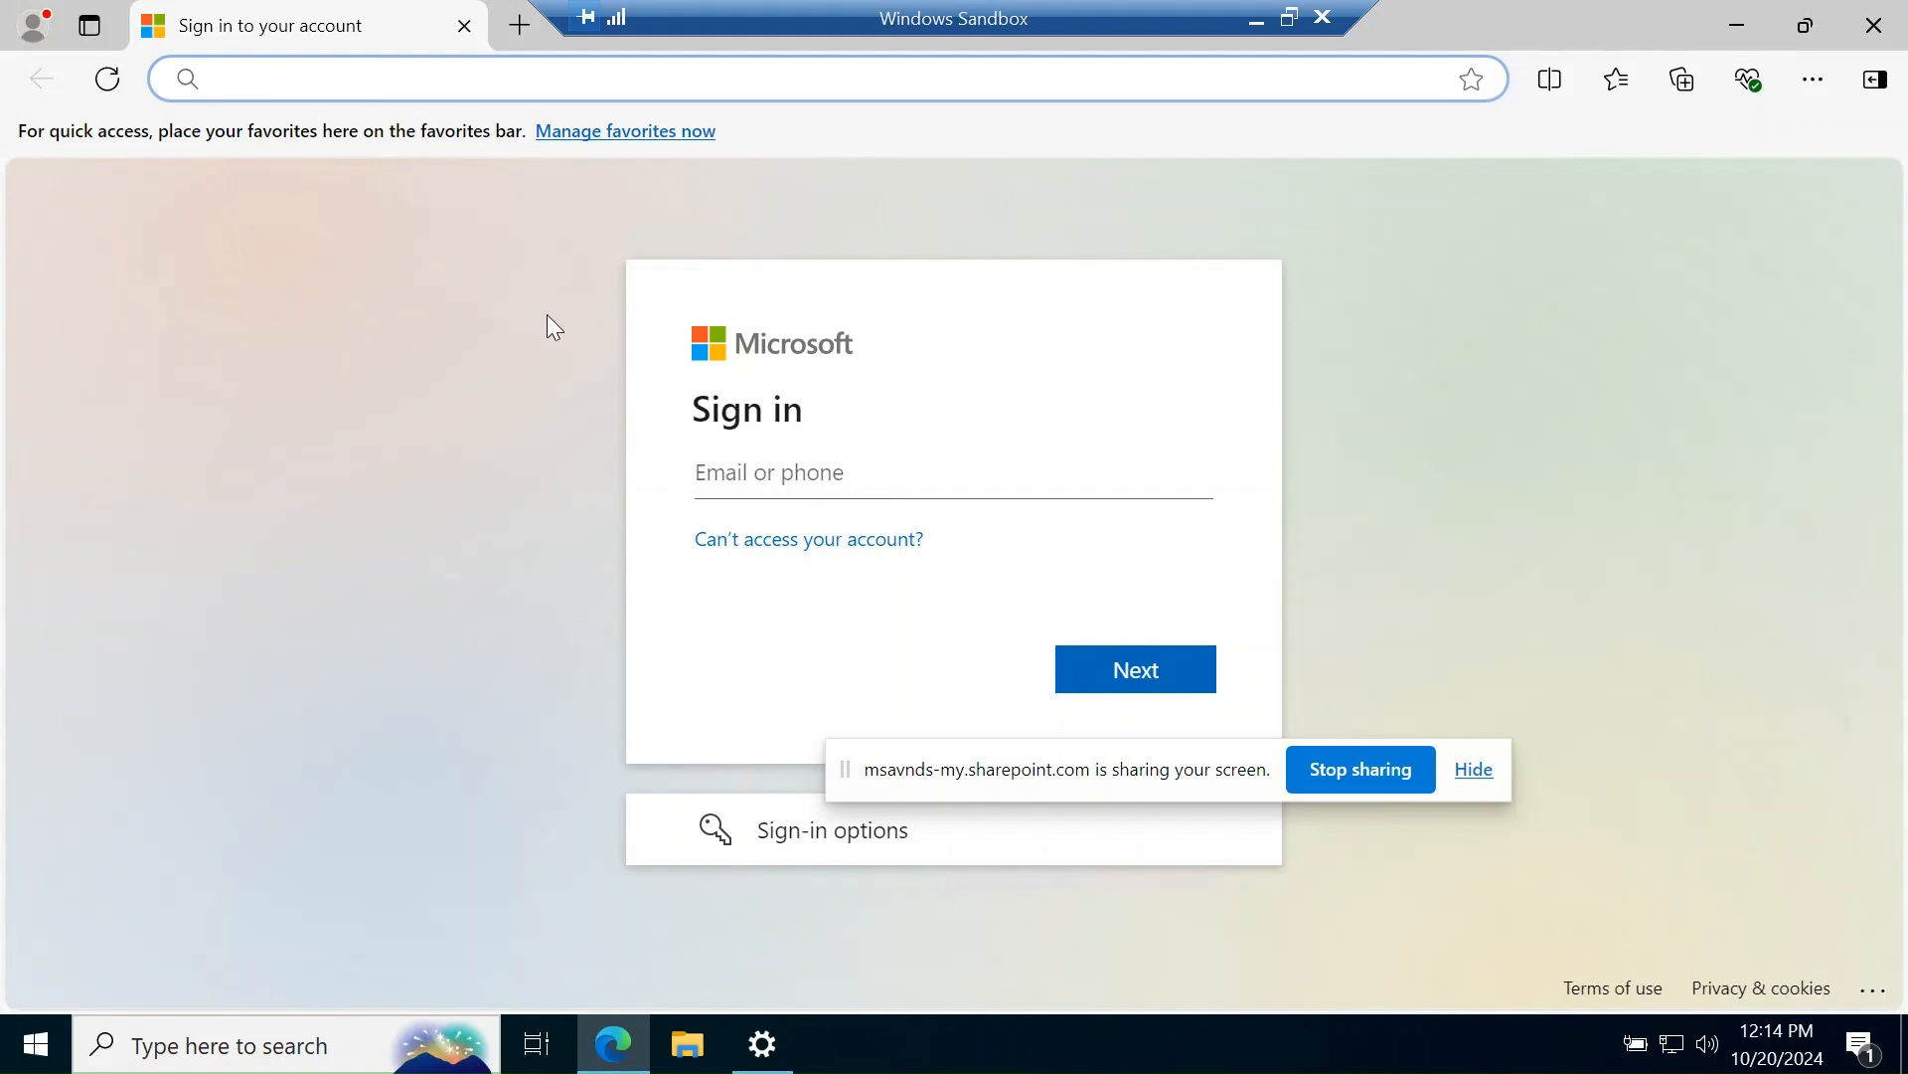
{"action": "left_click", "coordinate": [1737, 26]}
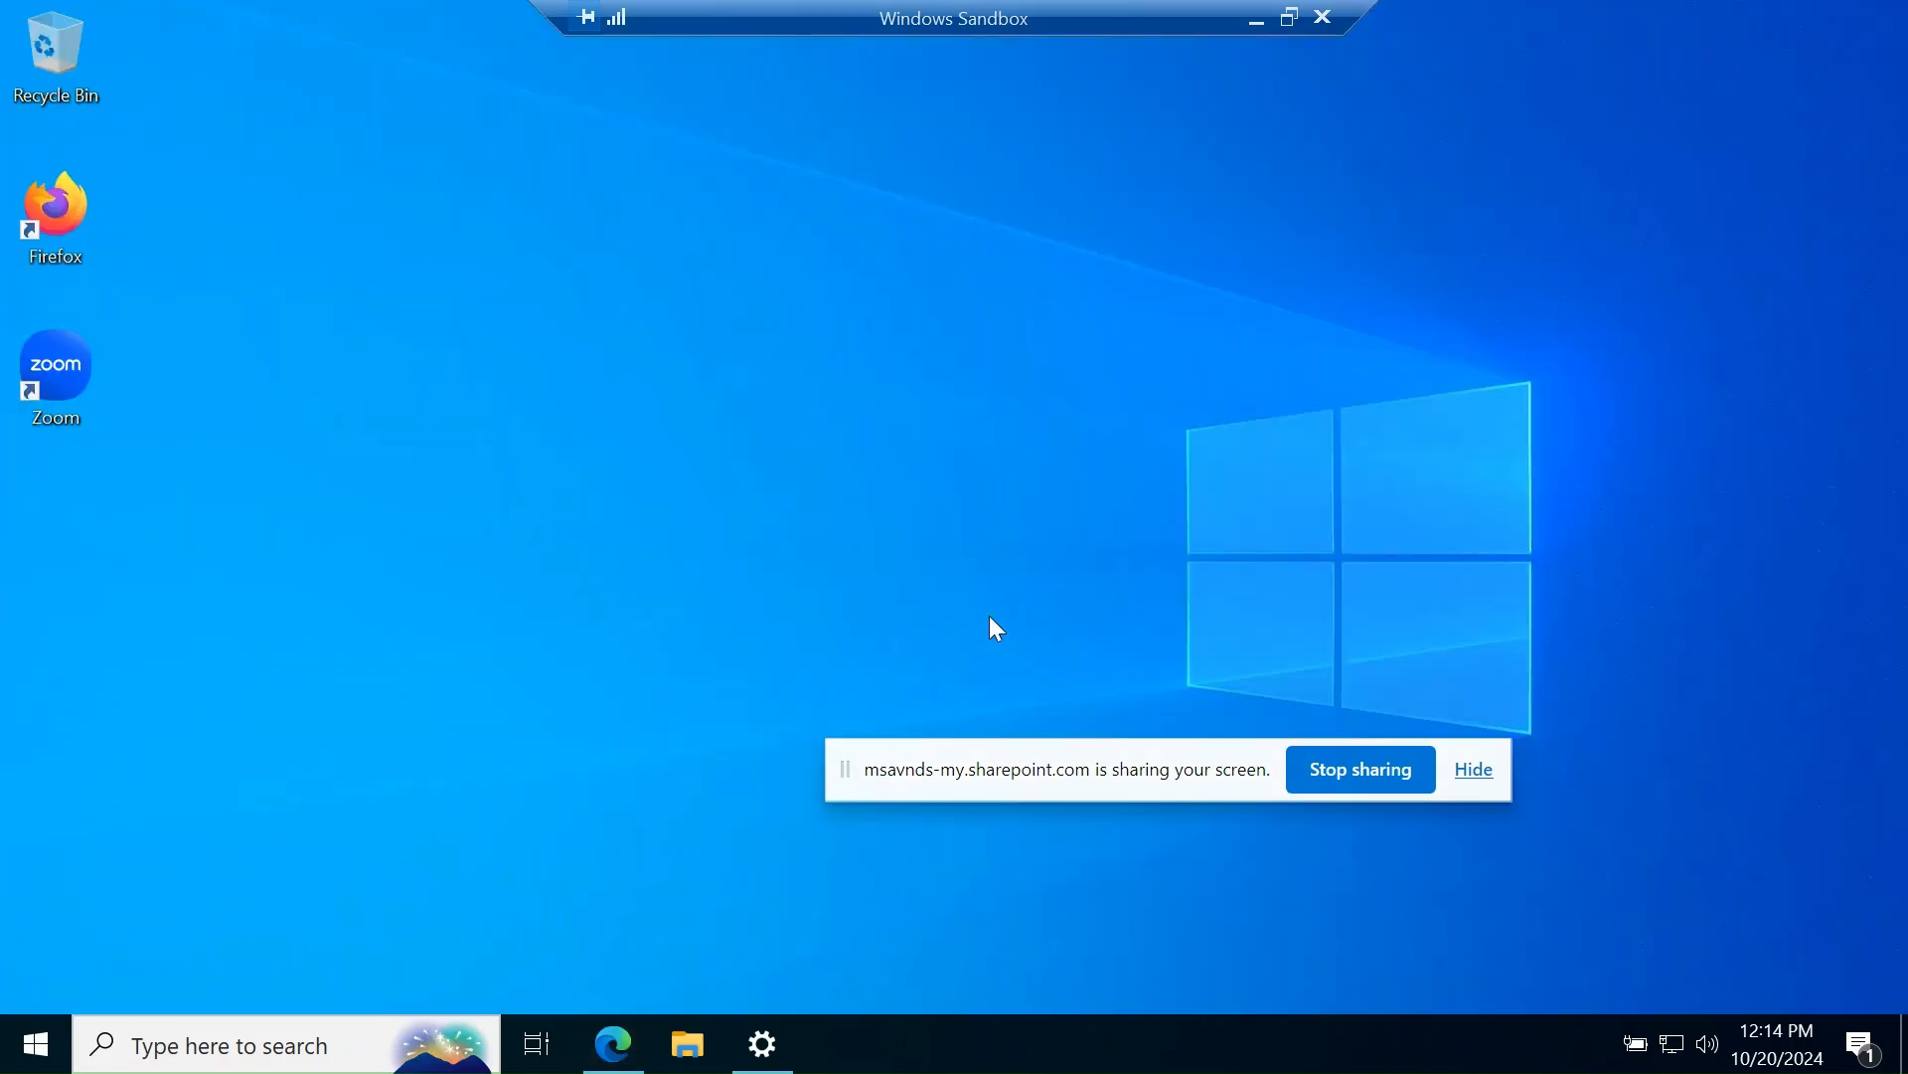
{"action": "left_click_drag", "start_coordinate": [1070, 785], "coordinate": [1060, 1053]}
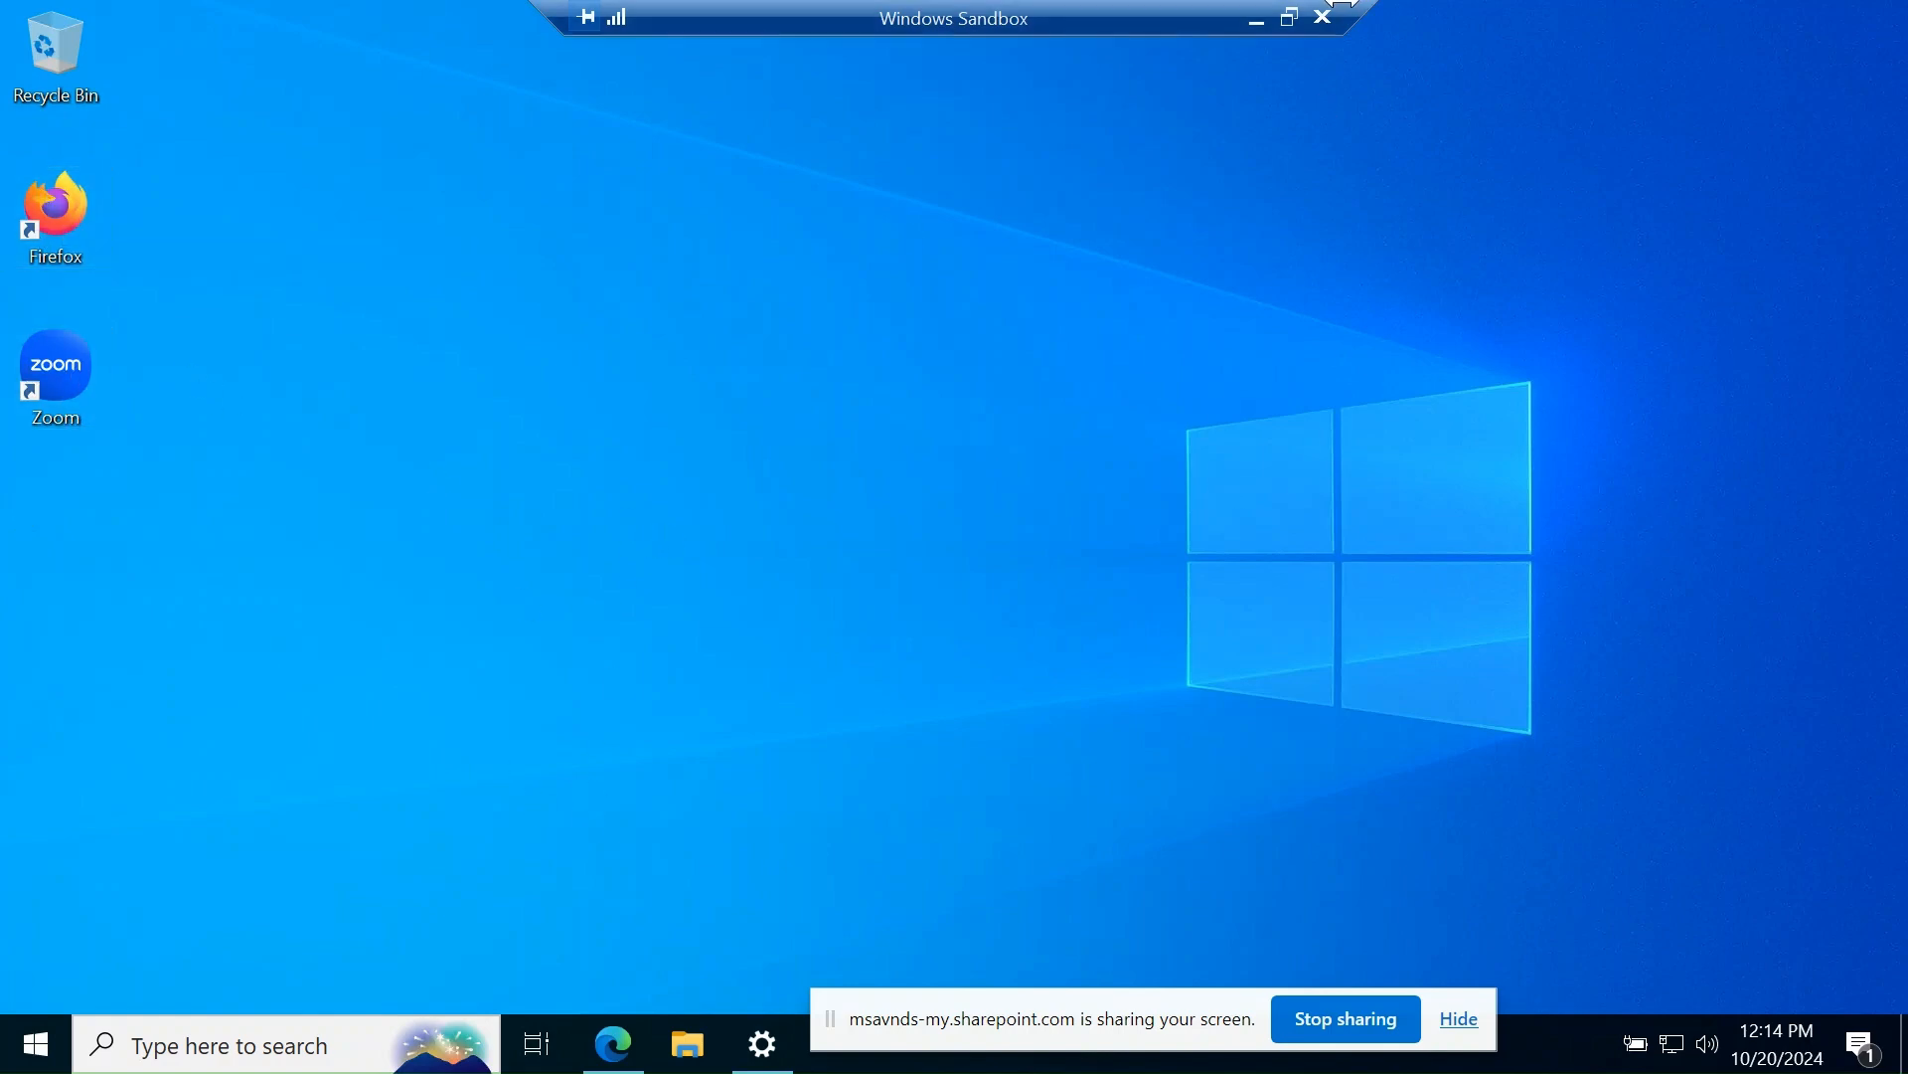
{"action": "left_click", "coordinate": [1256, 20]}
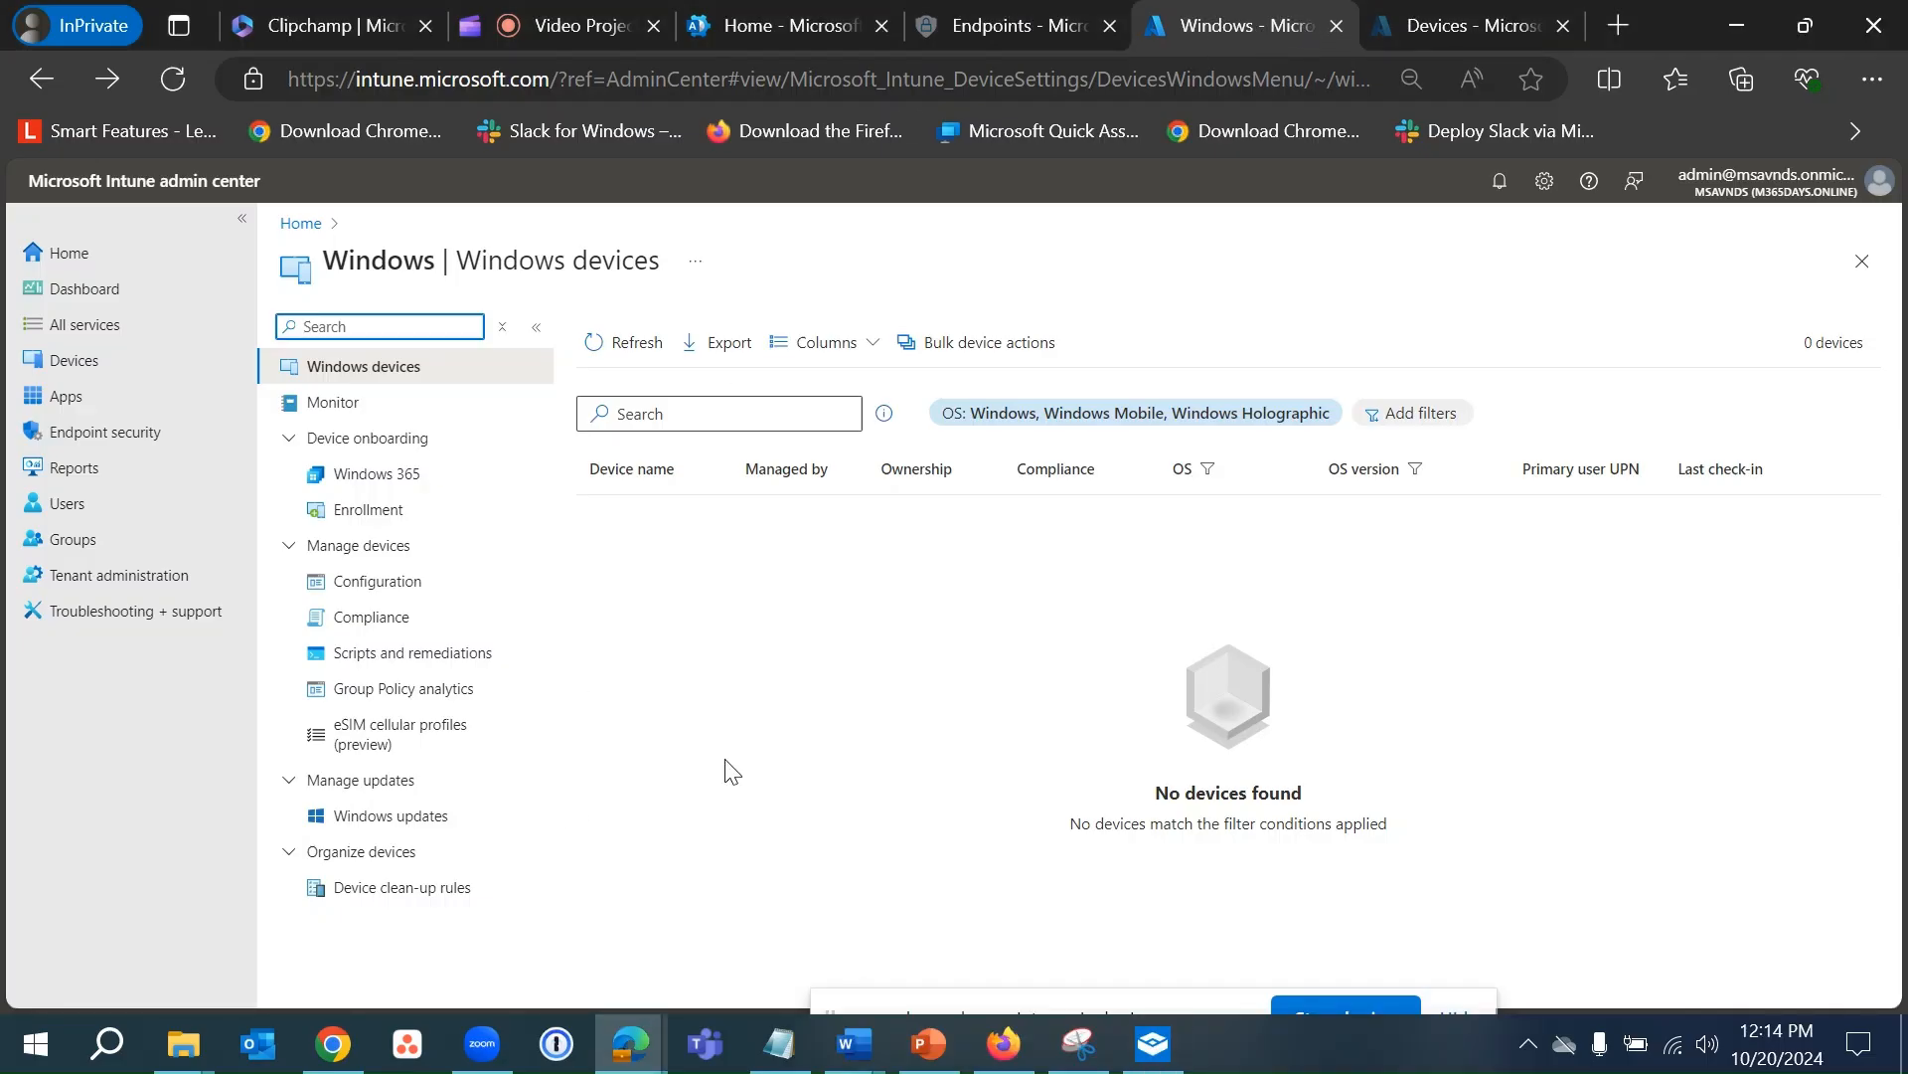
- Refresh the Entra All devices list, then revisit Intune's Windows devices and Devices pages
{"action": "left_click", "coordinate": [557, 26]}
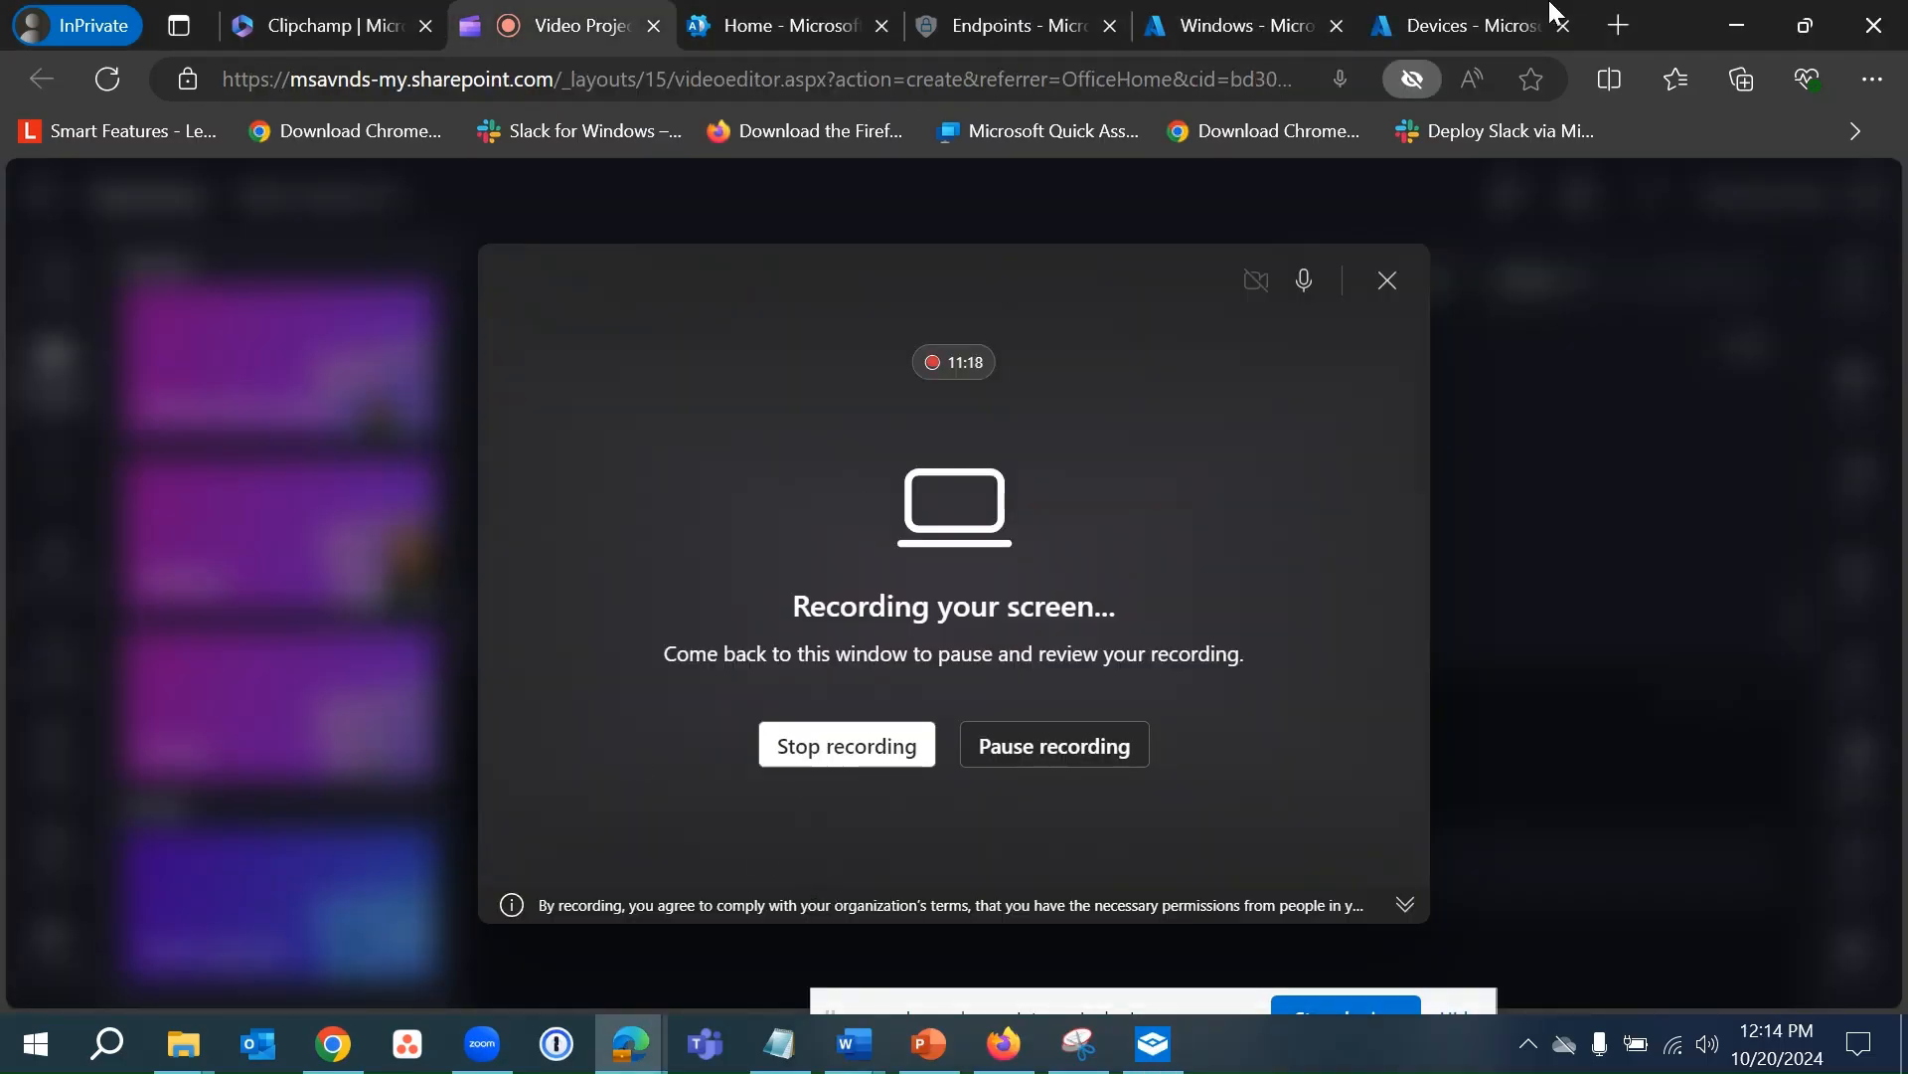
{"action": "left_click", "coordinate": [1461, 22]}
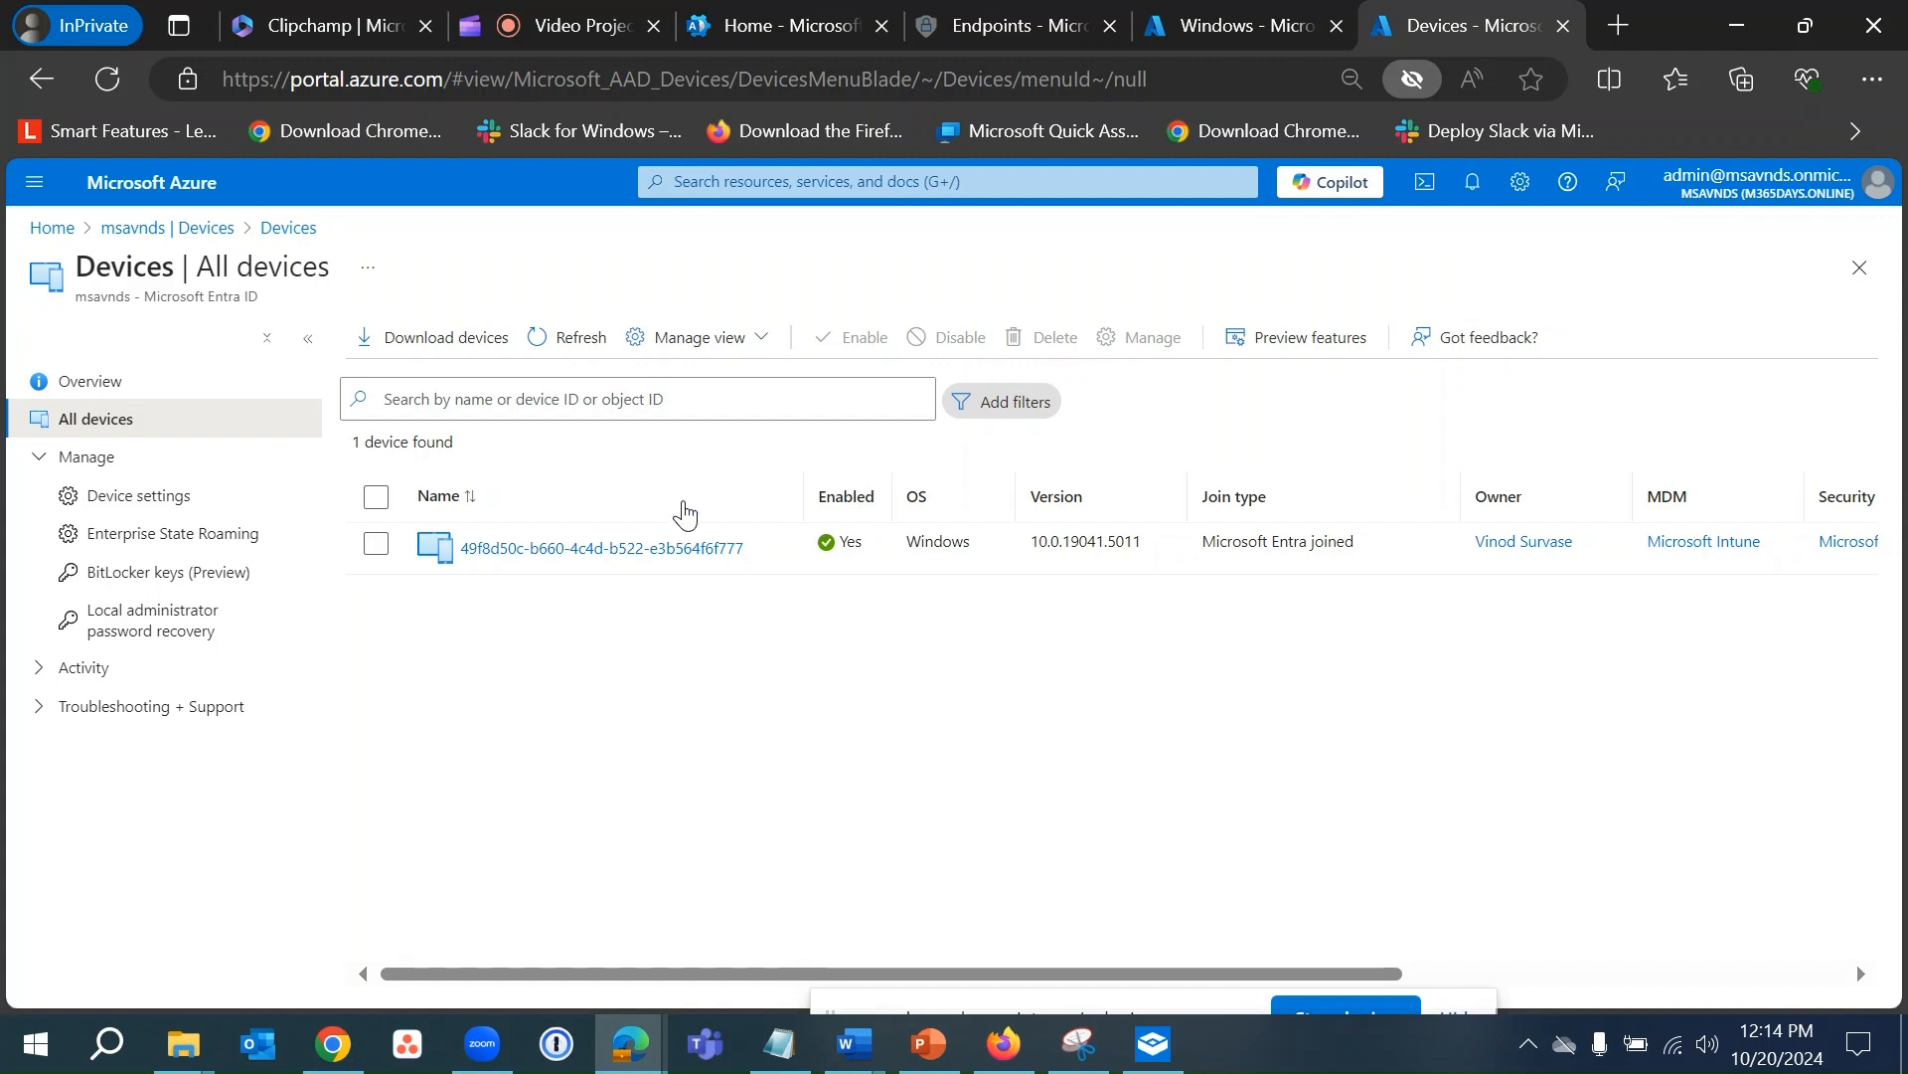
{"action": "left_click", "coordinate": [568, 338]}
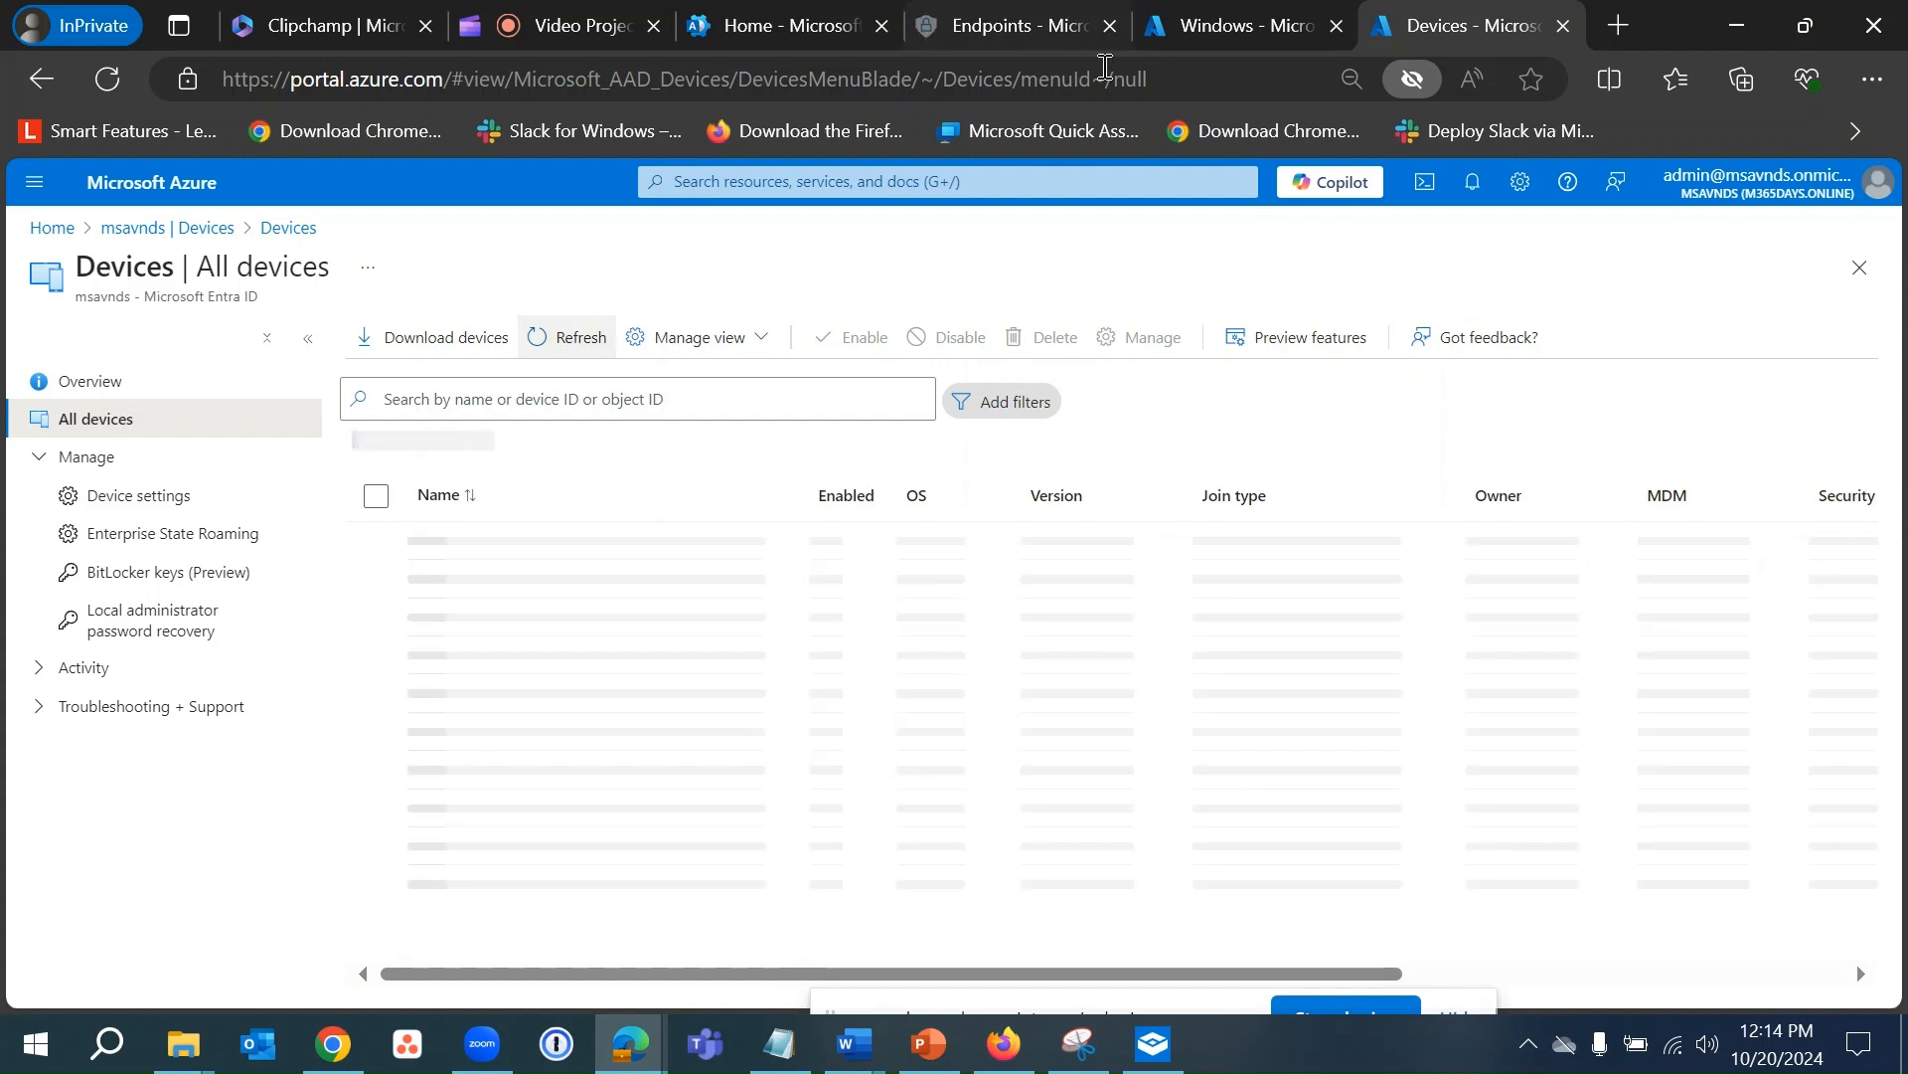
{"action": "left_click", "coordinate": [1211, 32]}
{"action": "left_click", "coordinate": [605, 350]}
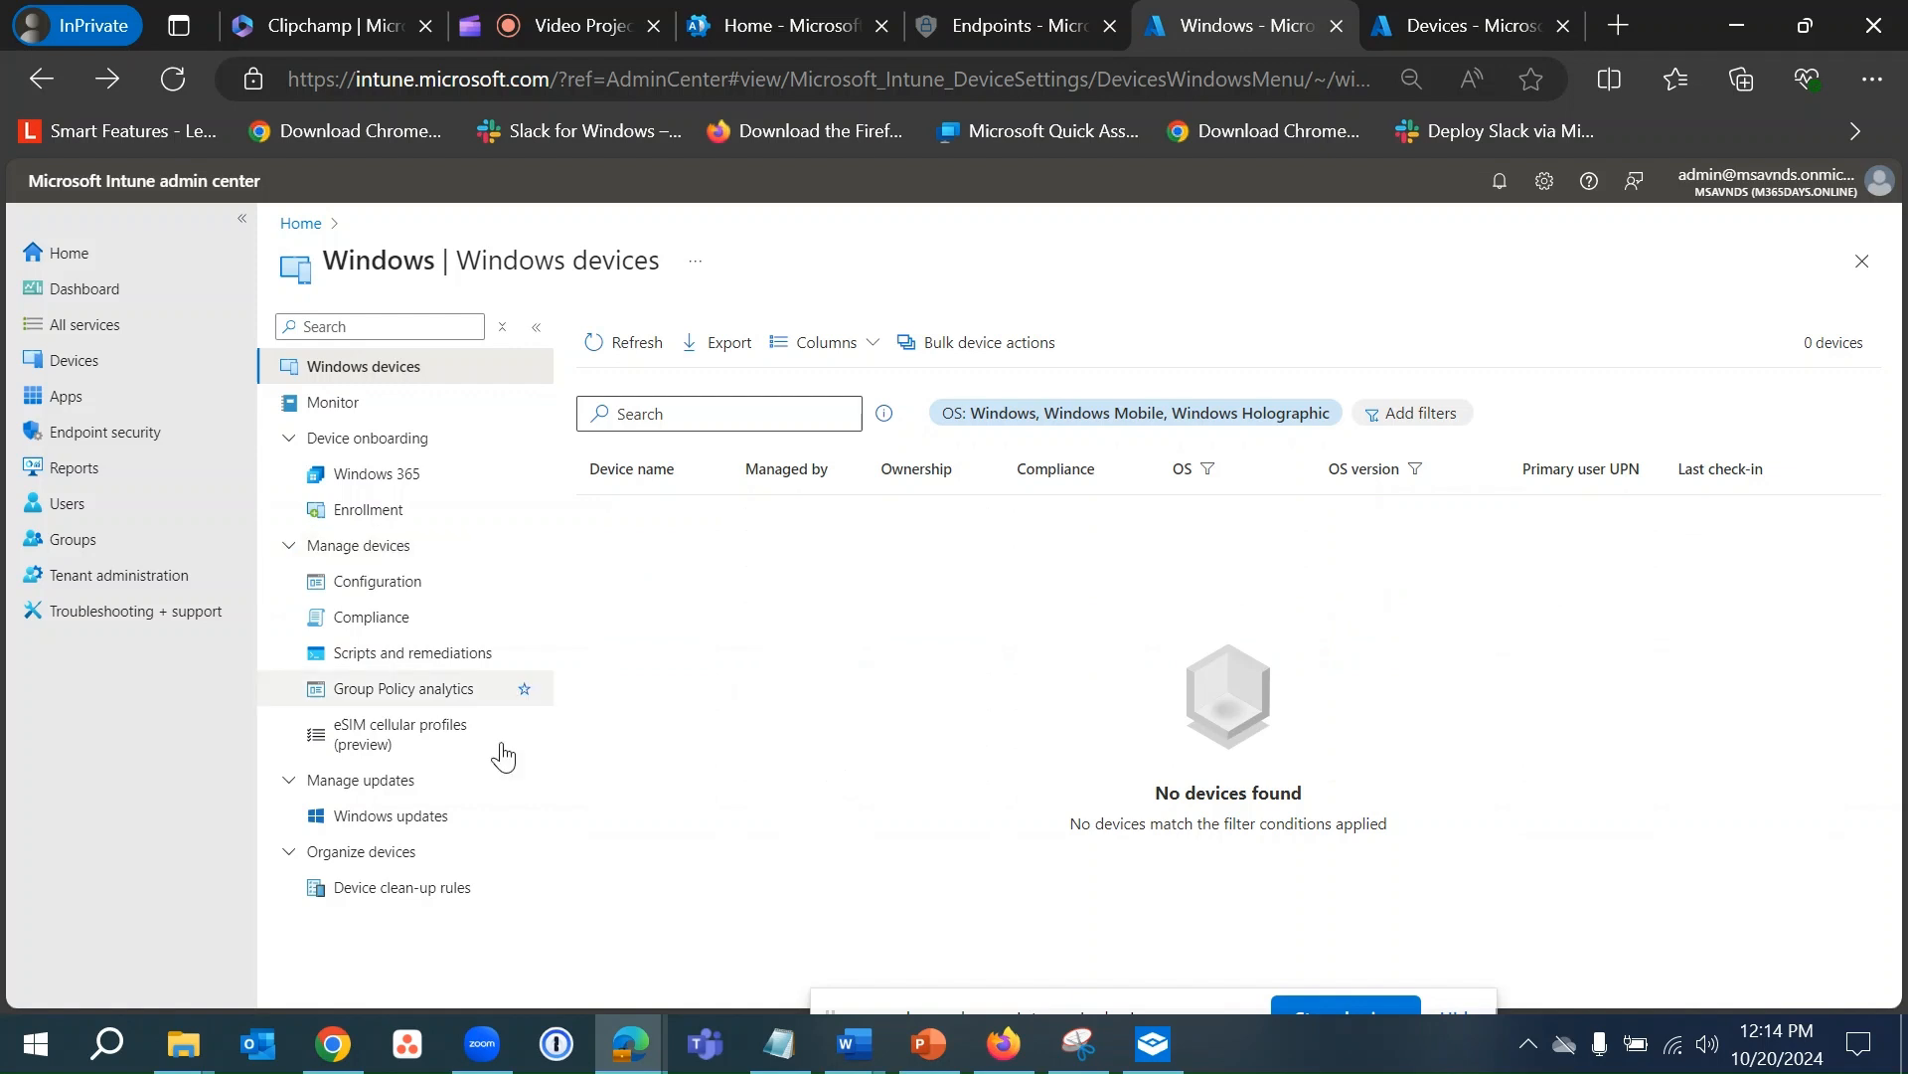
{"action": "left_click", "coordinate": [71, 362]}
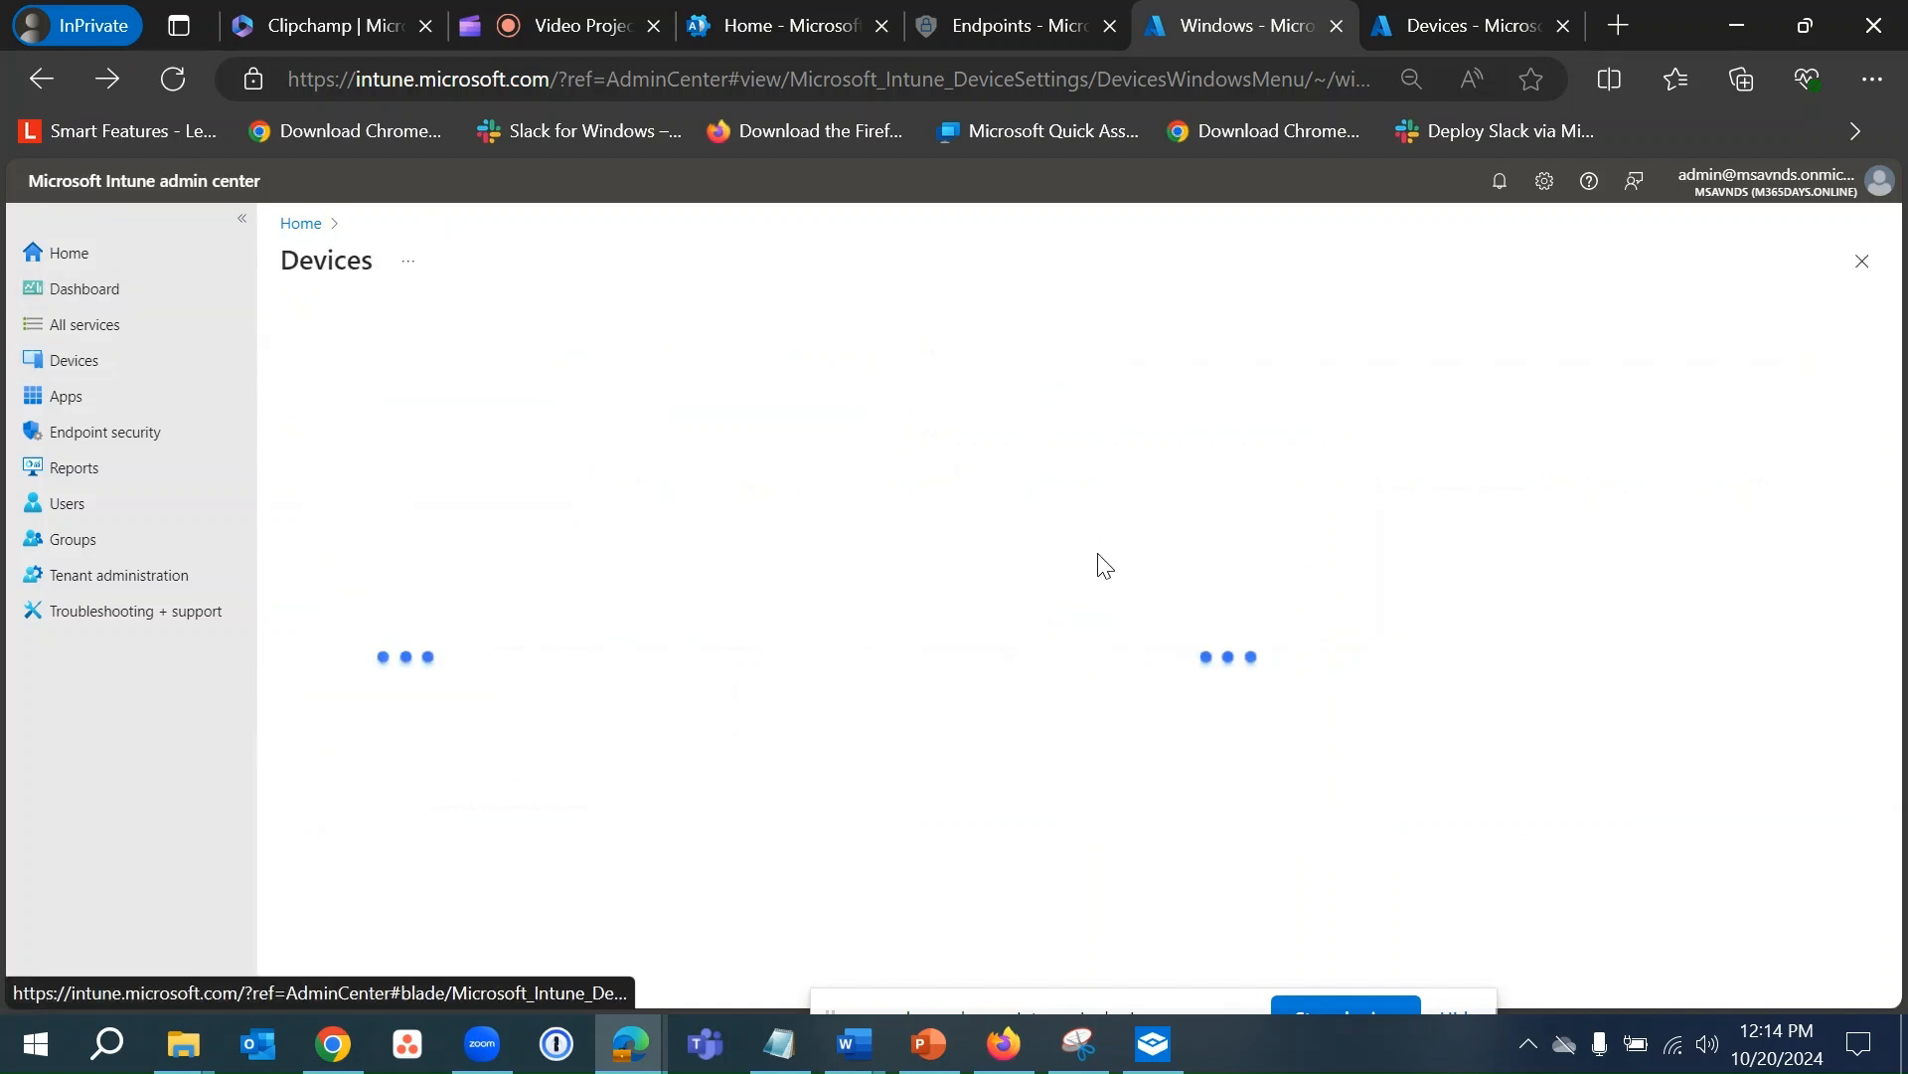
- Bring the Windows Sandbox back to its Managed by msavnds settings page
{"action": "left_click", "coordinate": [1153, 1043]}
{"action": "left_click", "coordinate": [759, 1040]}
{"action": "scroll", "coordinate": [746, 885], "scroll_direction": "down", "scroll_amount": 10}
- Start an Intune device sync from the sandbox Settings, then minimize the Sandbox
{"action": "left_click", "coordinate": [157, 690]}
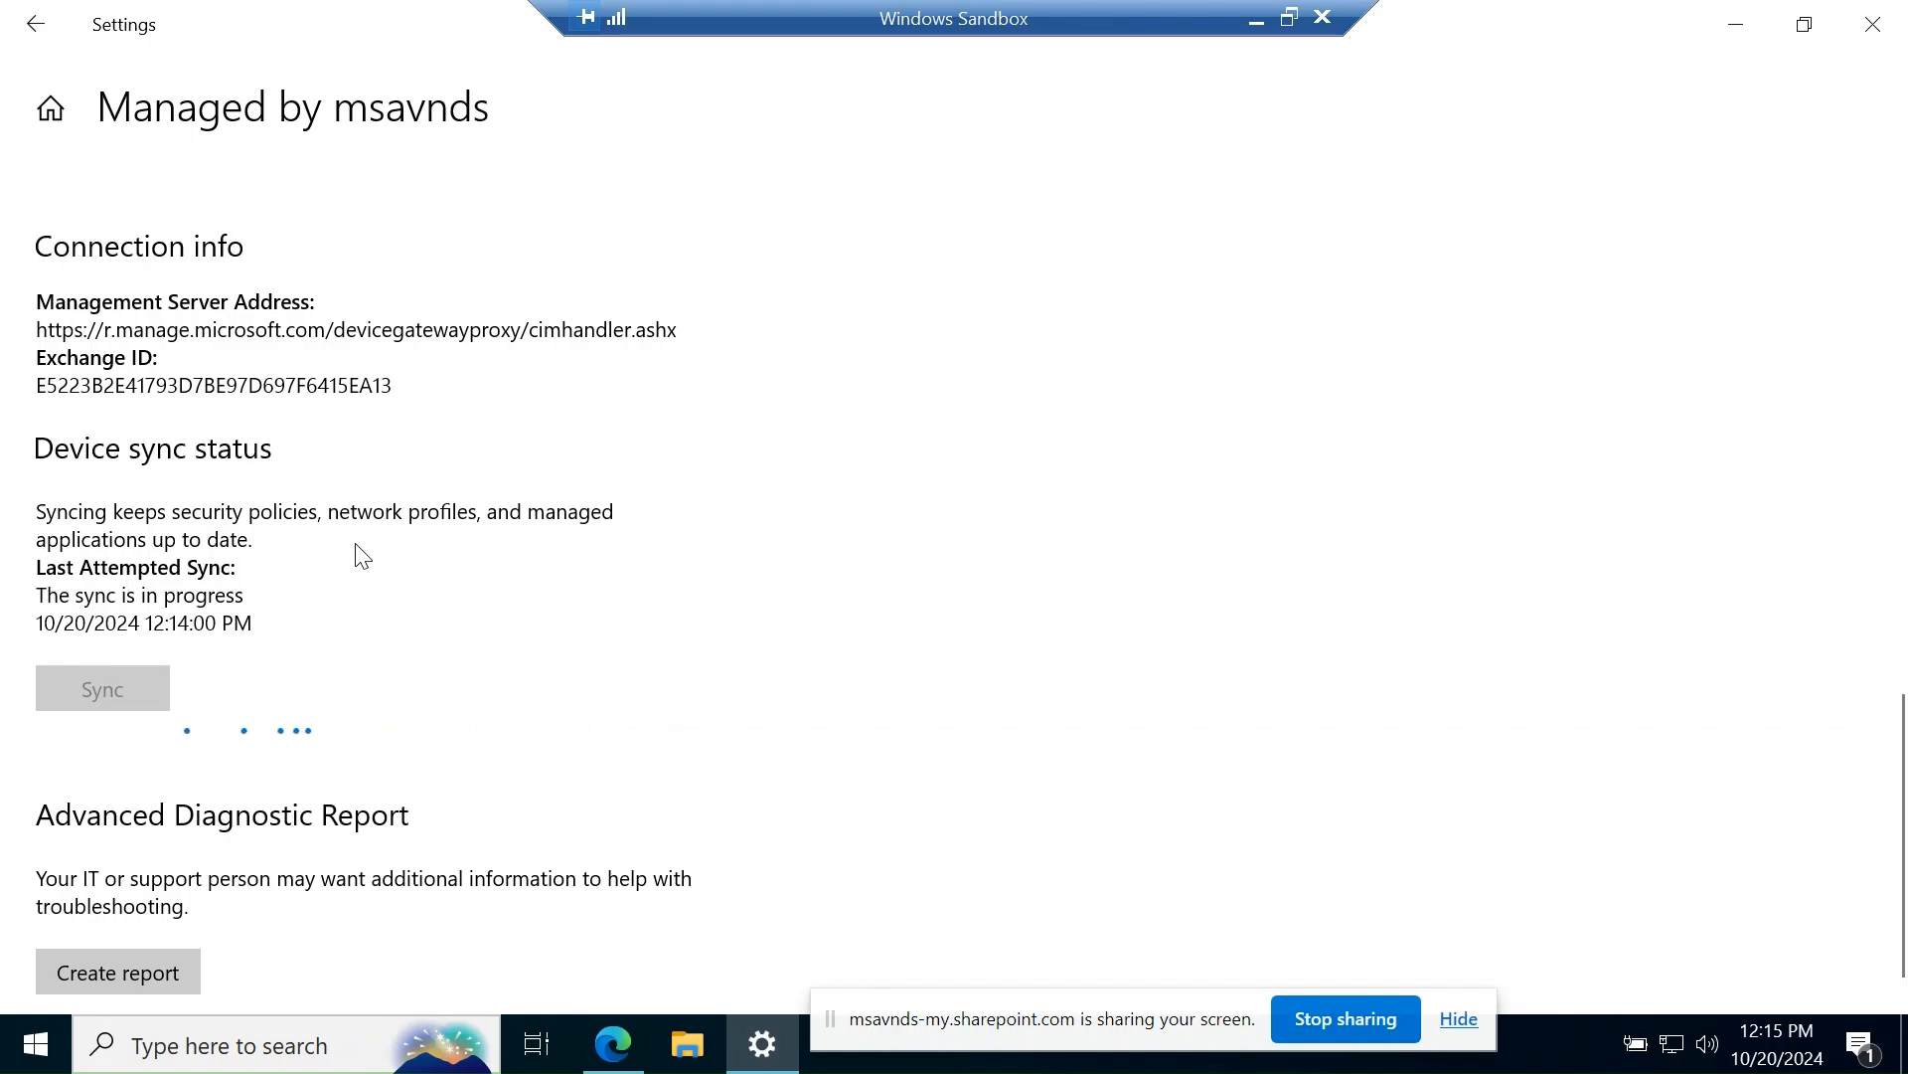
{"action": "left_click", "coordinate": [1256, 22]}
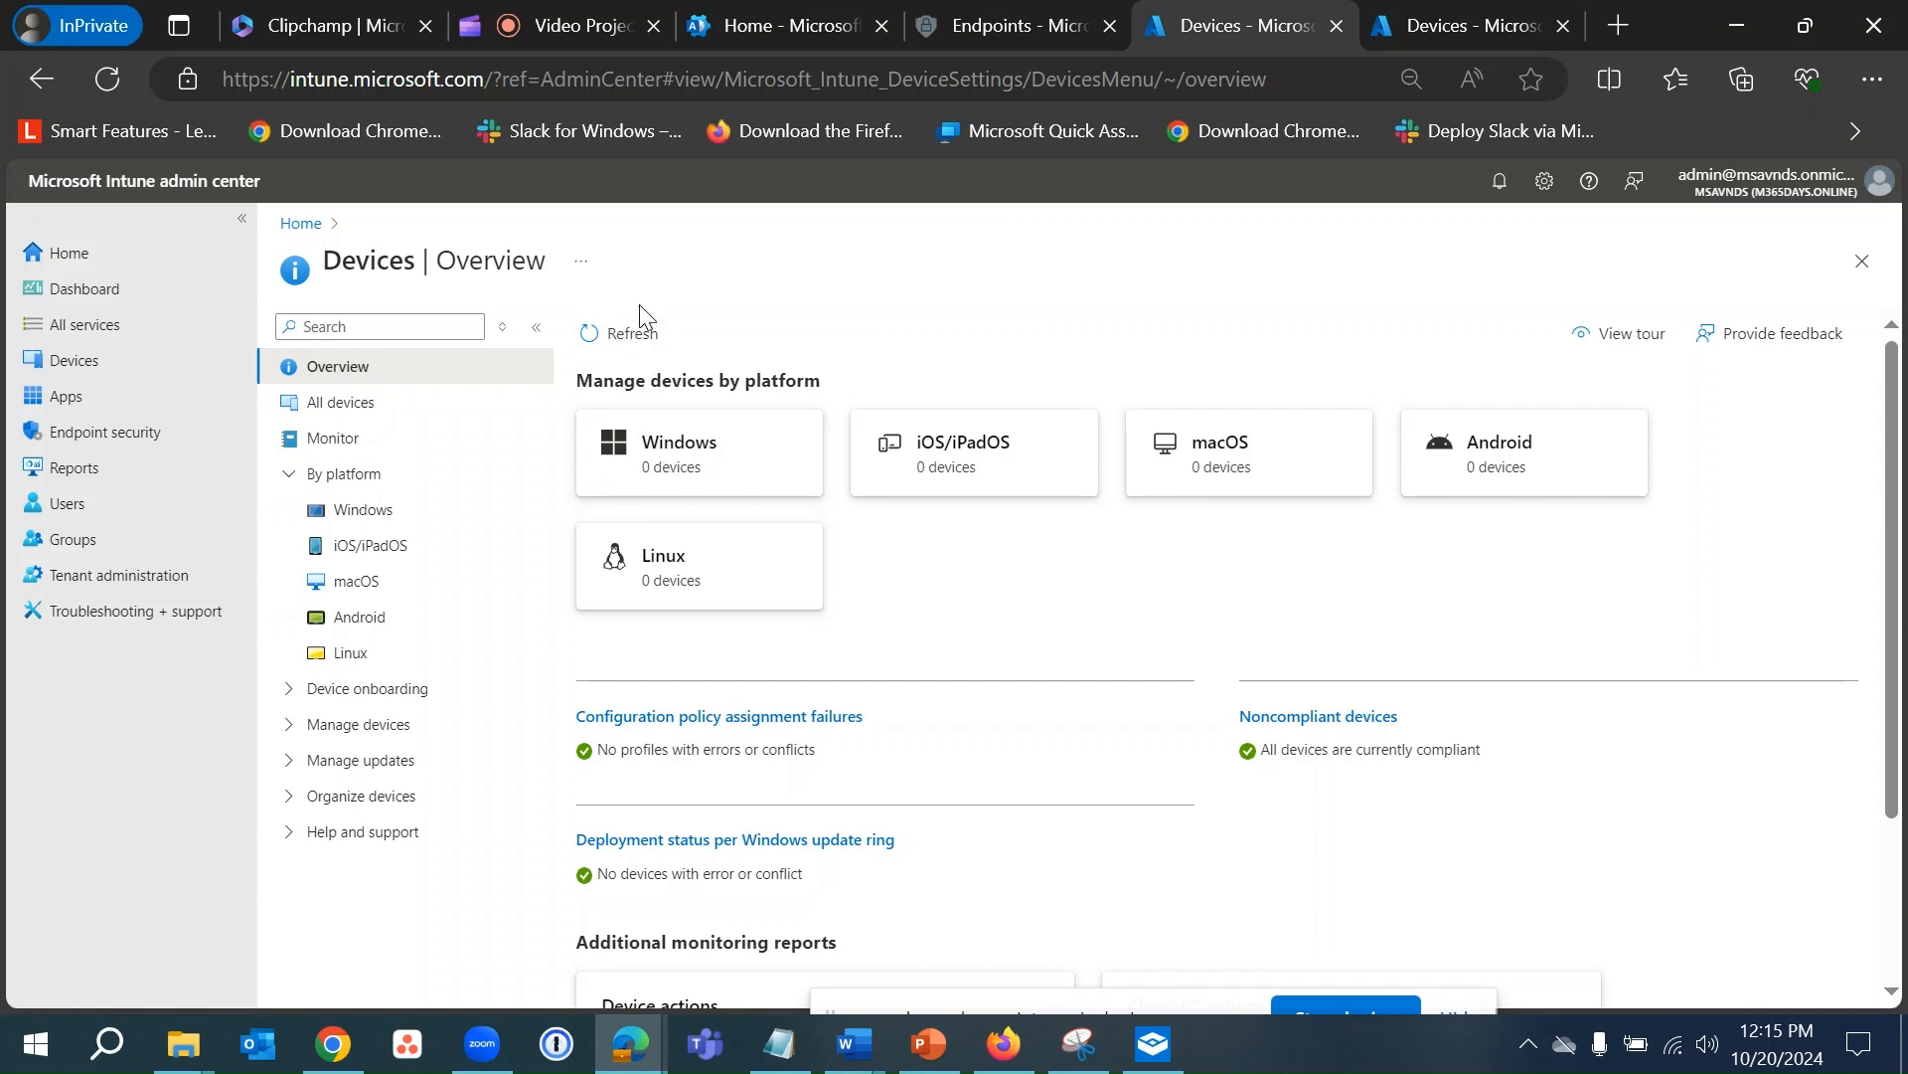
{"action": "left_click", "coordinate": [651, 333]}
{"action": "left_click", "coordinate": [1154, 1044]}
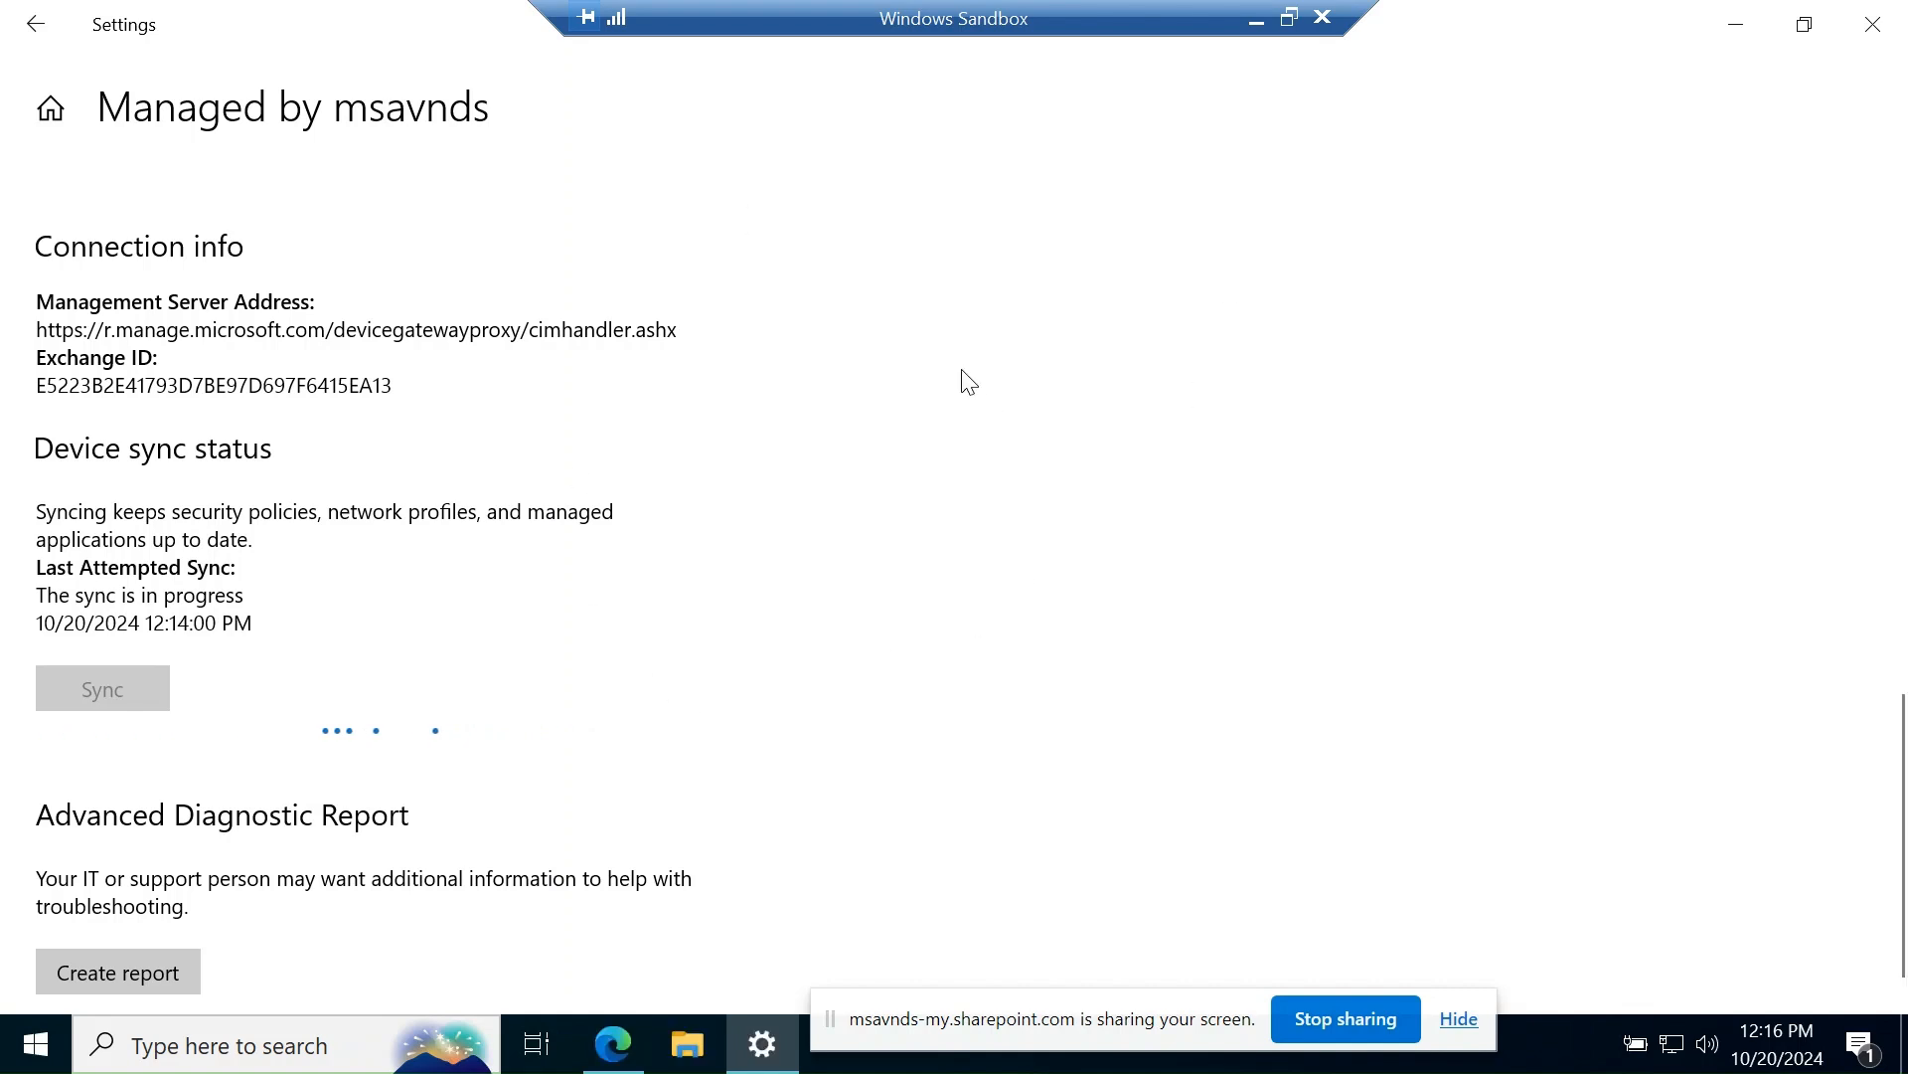
{"action": "left_click_drag", "start_coordinate": [1101, 1008], "coordinate": [1451, 810]}
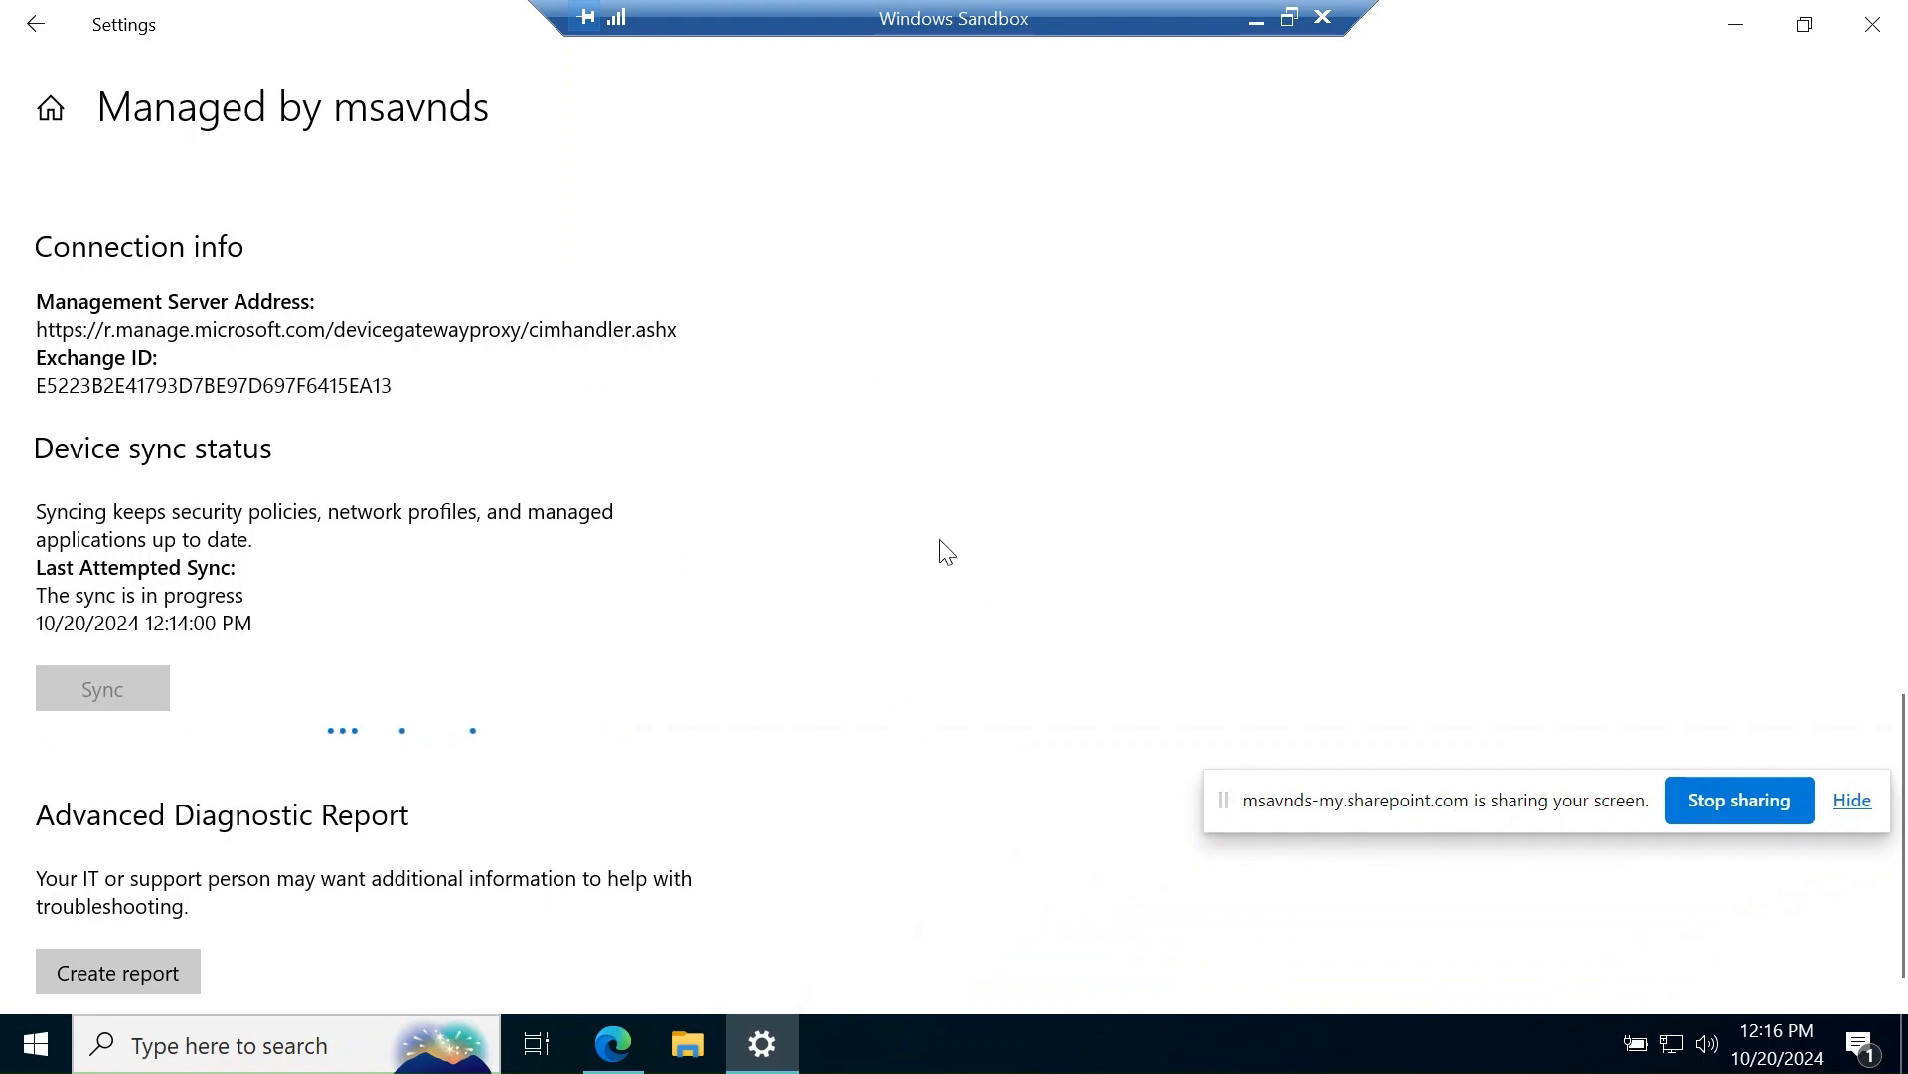
- Open Intune's Windows devices, then refresh Entra All devices to confirm the sandbox is joined, managed, not compliant
{"action": "left_click", "coordinate": [1254, 21]}
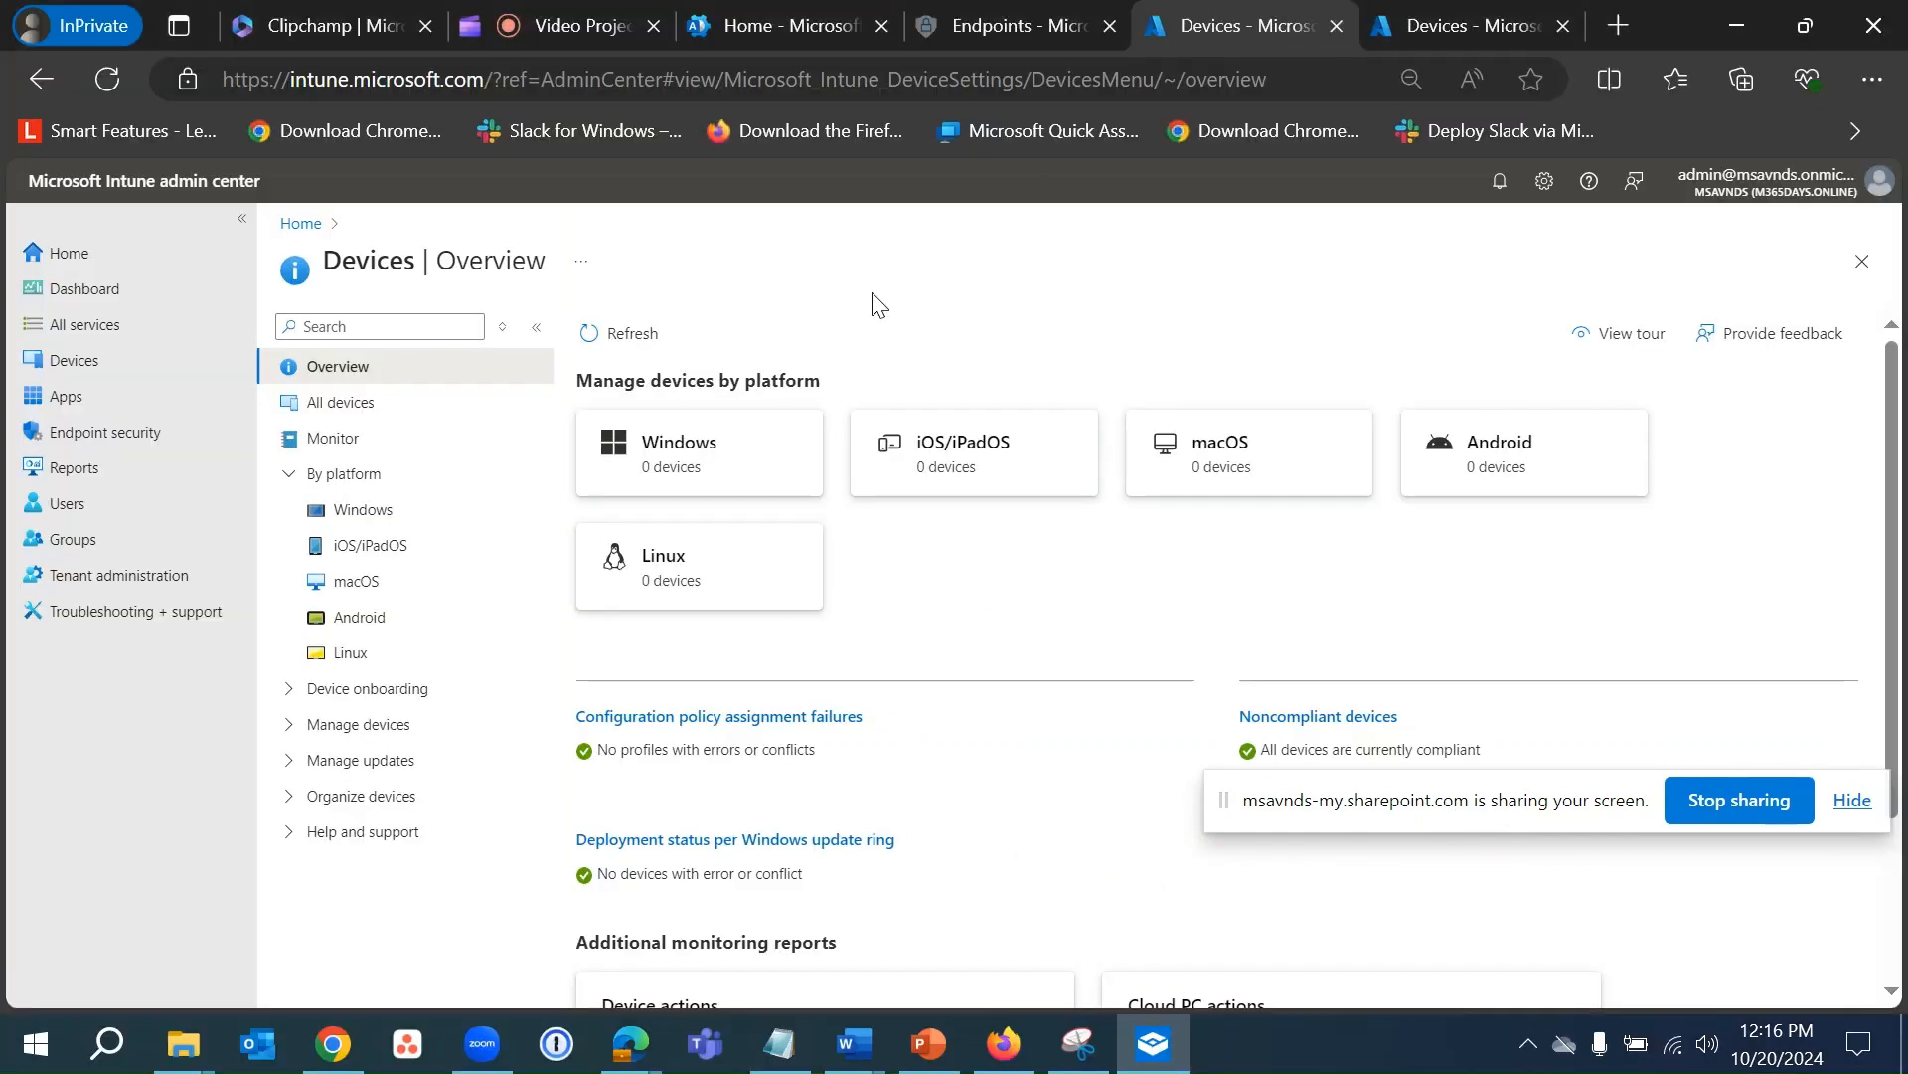
{"action": "left_click", "coordinate": [656, 468]}
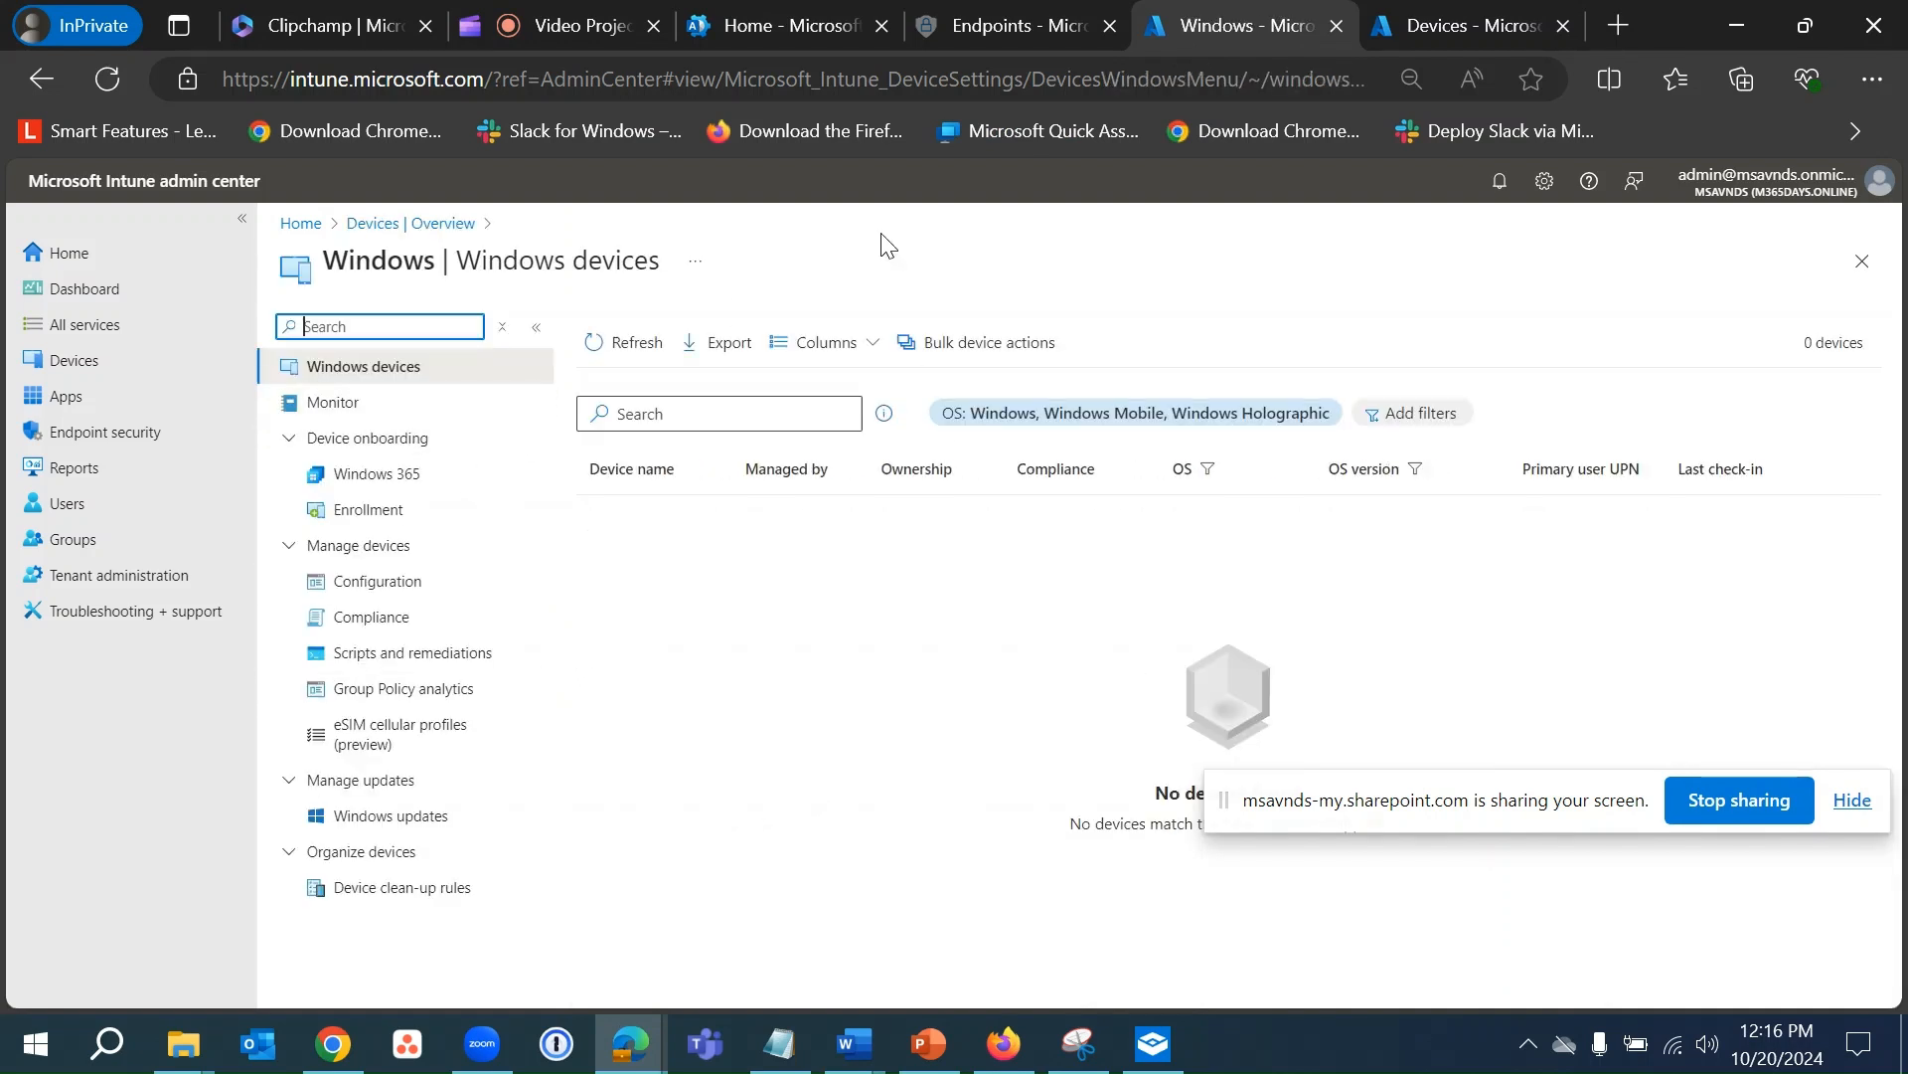
{"action": "left_click", "coordinate": [1446, 30]}
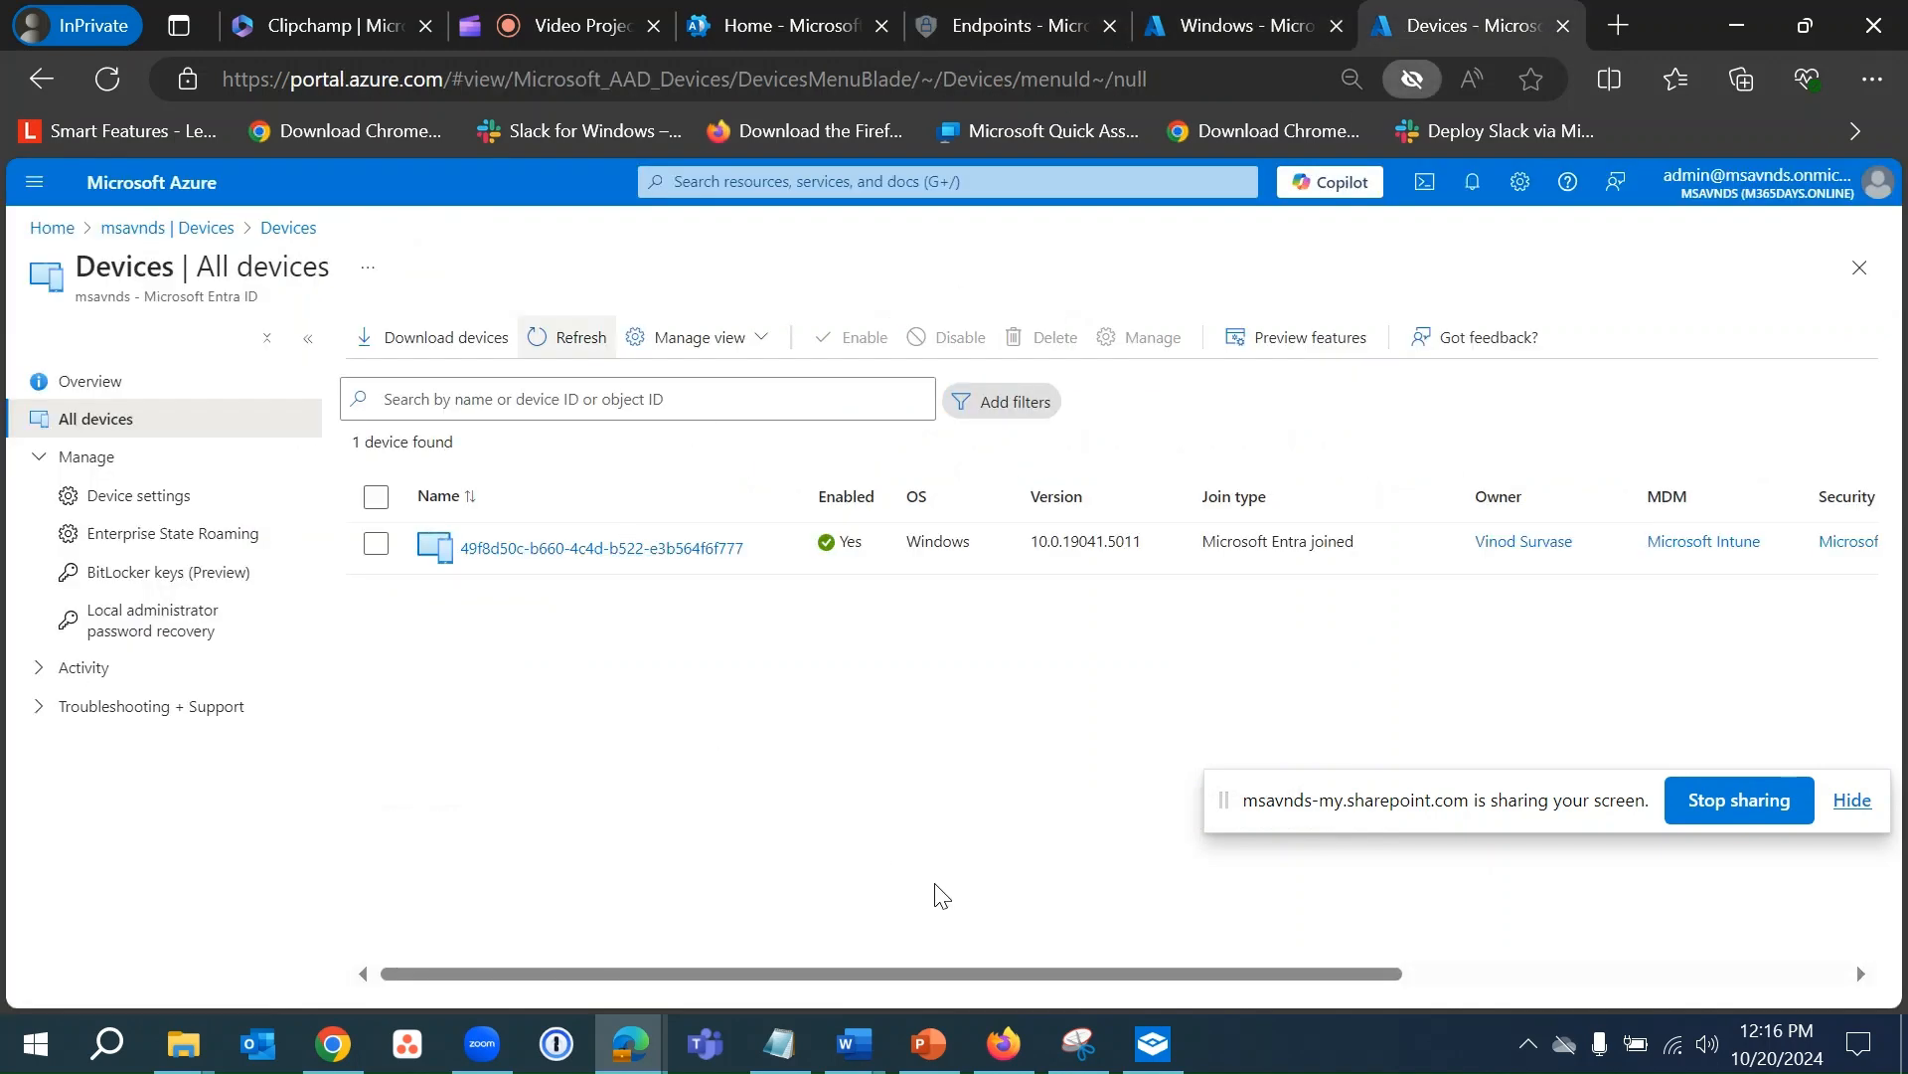
{"action": "left_click", "coordinate": [576, 338]}
{"action": "scroll", "coordinate": [890, 817], "scroll_direction": "right", "scroll_amount": 5}
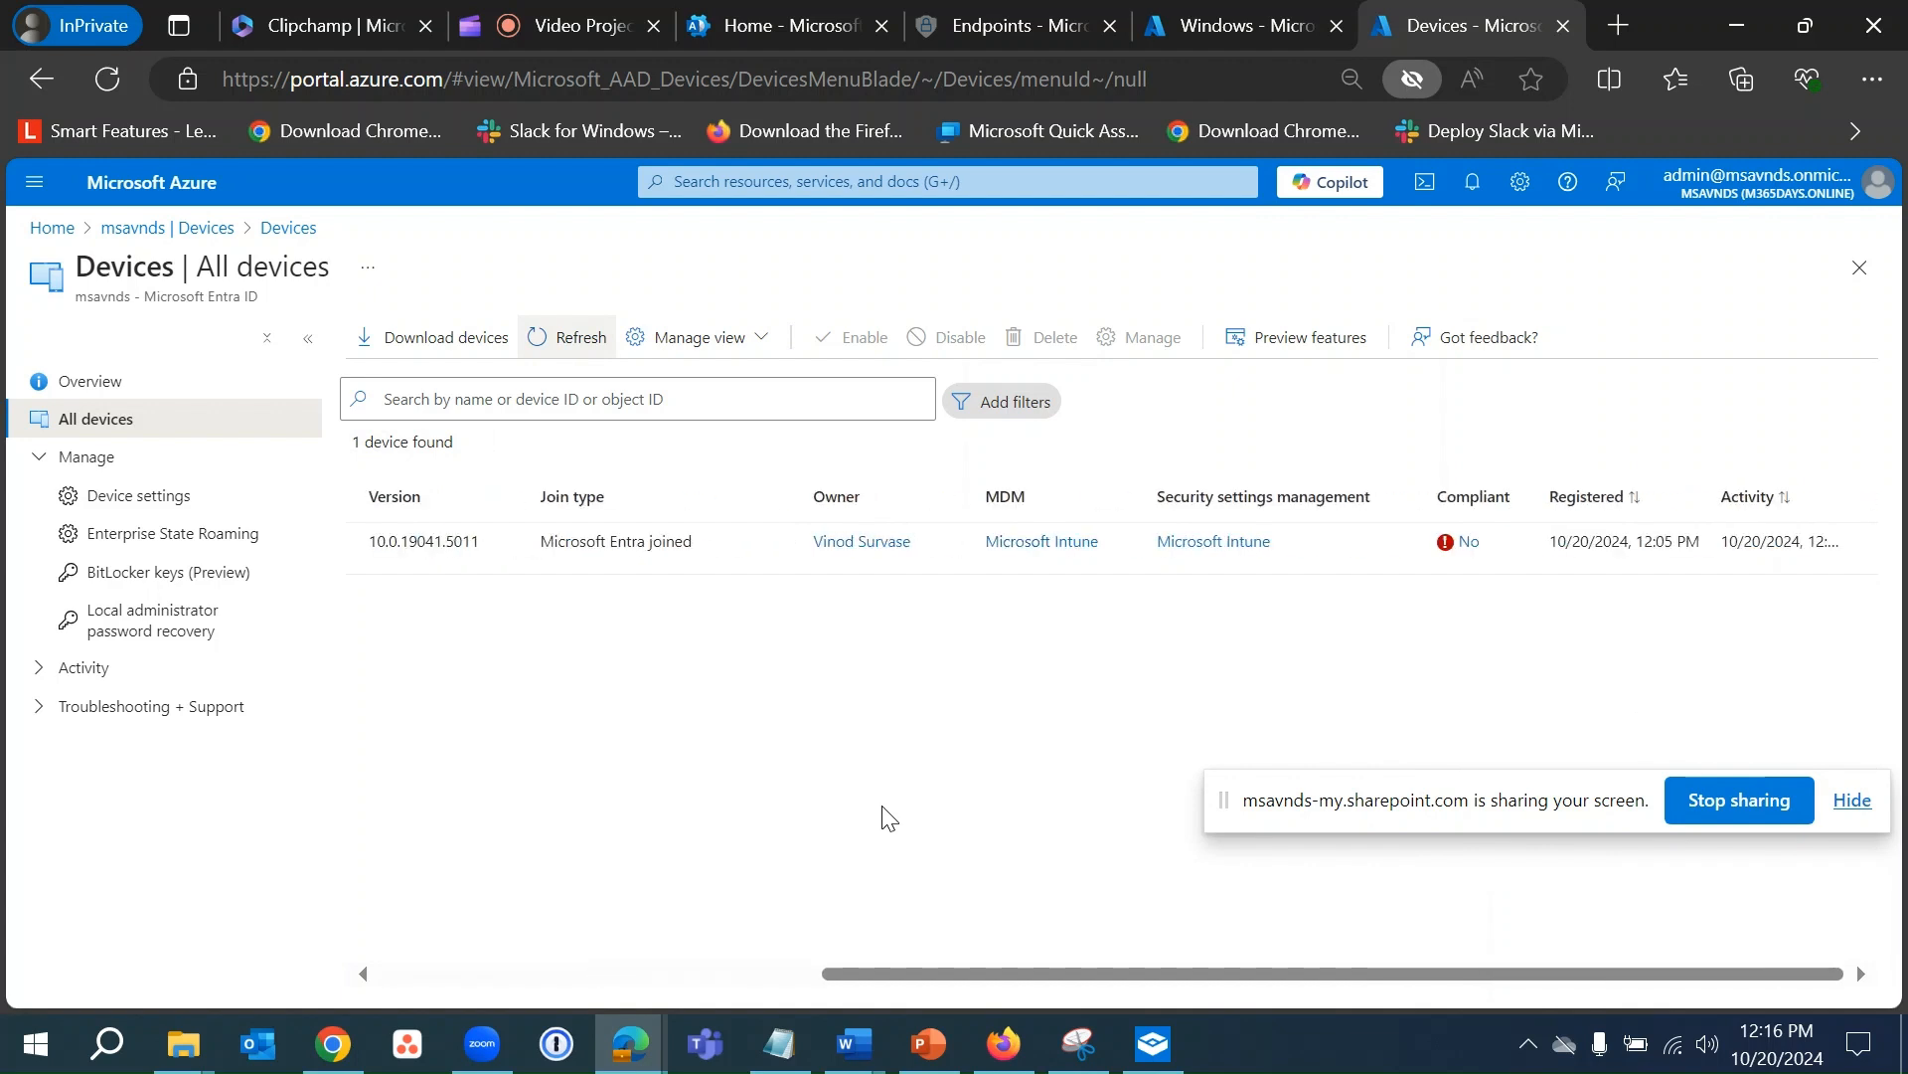
{"action": "scroll", "coordinate": [887, 807], "scroll_direction": "left", "scroll_amount": 5}
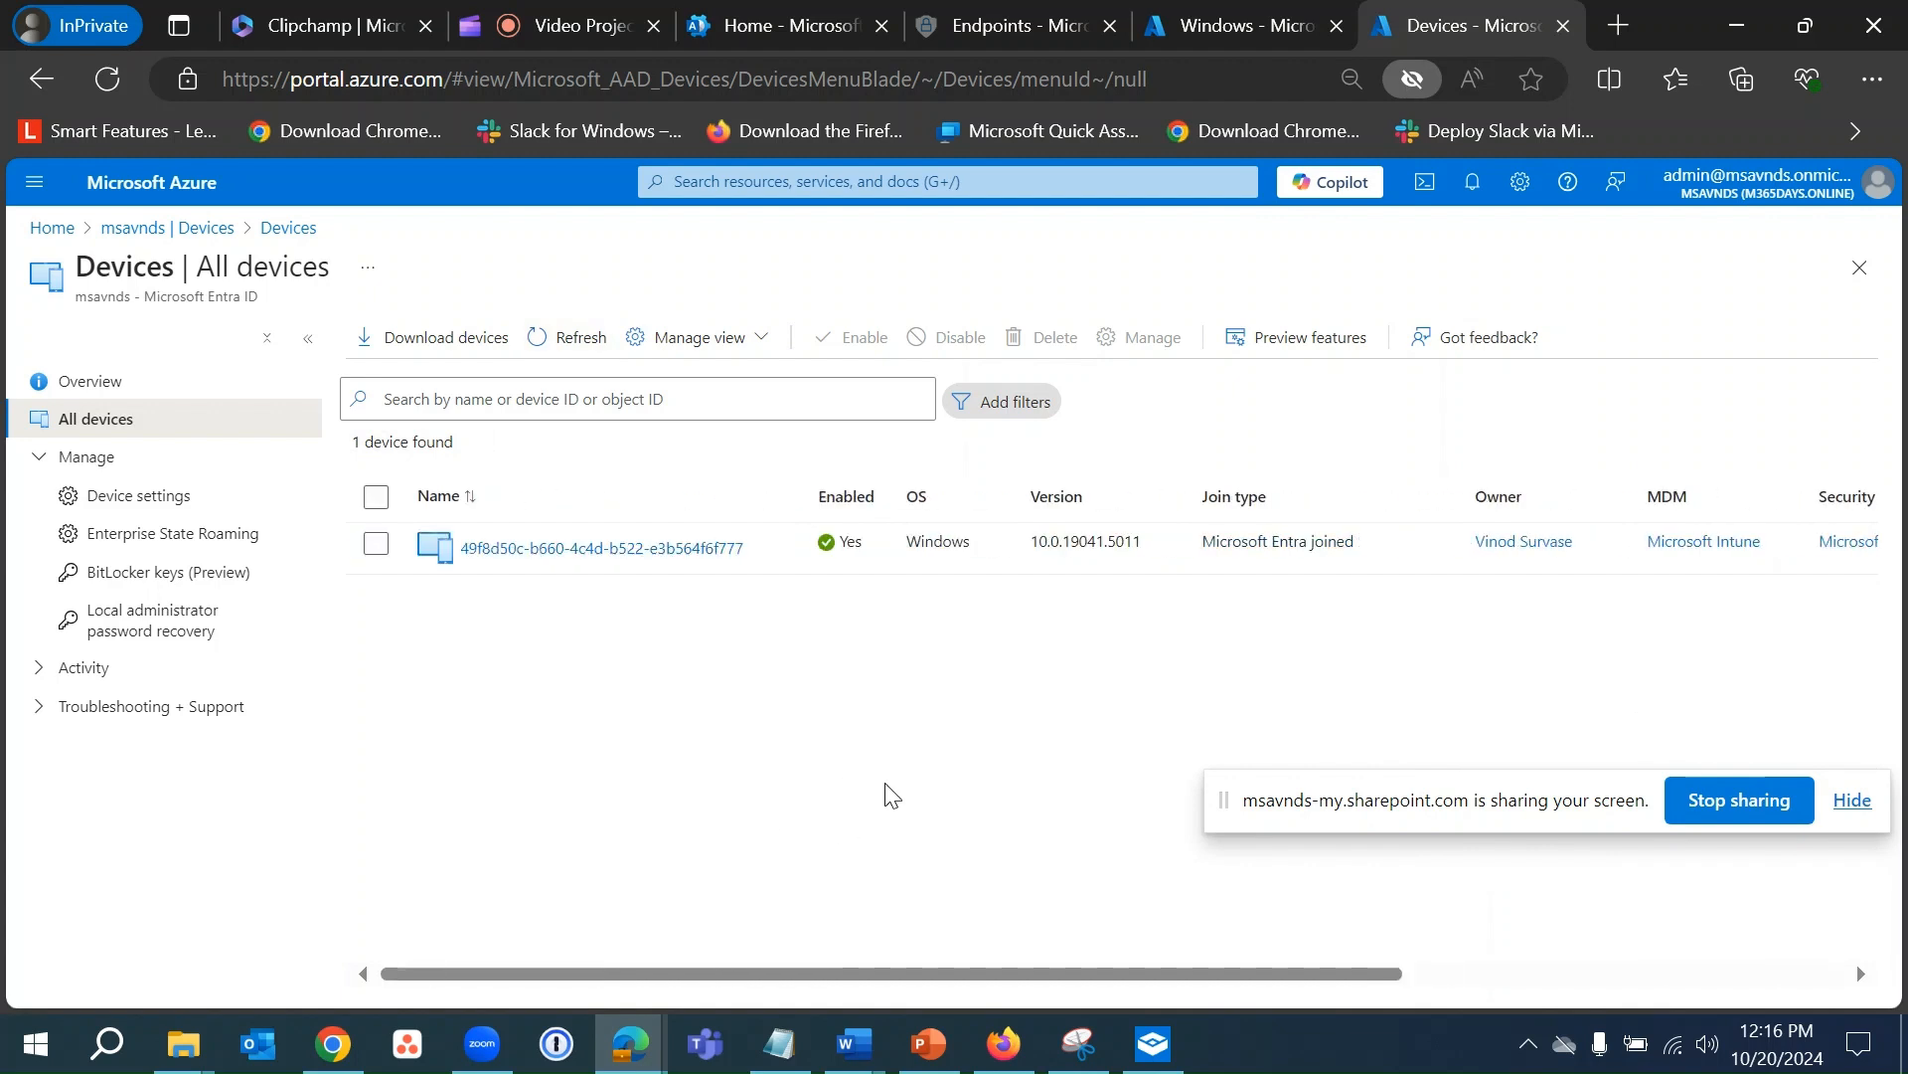
{"action": "left_click_drag", "start_coordinate": [1360, 804], "coordinate": [592, 866]}
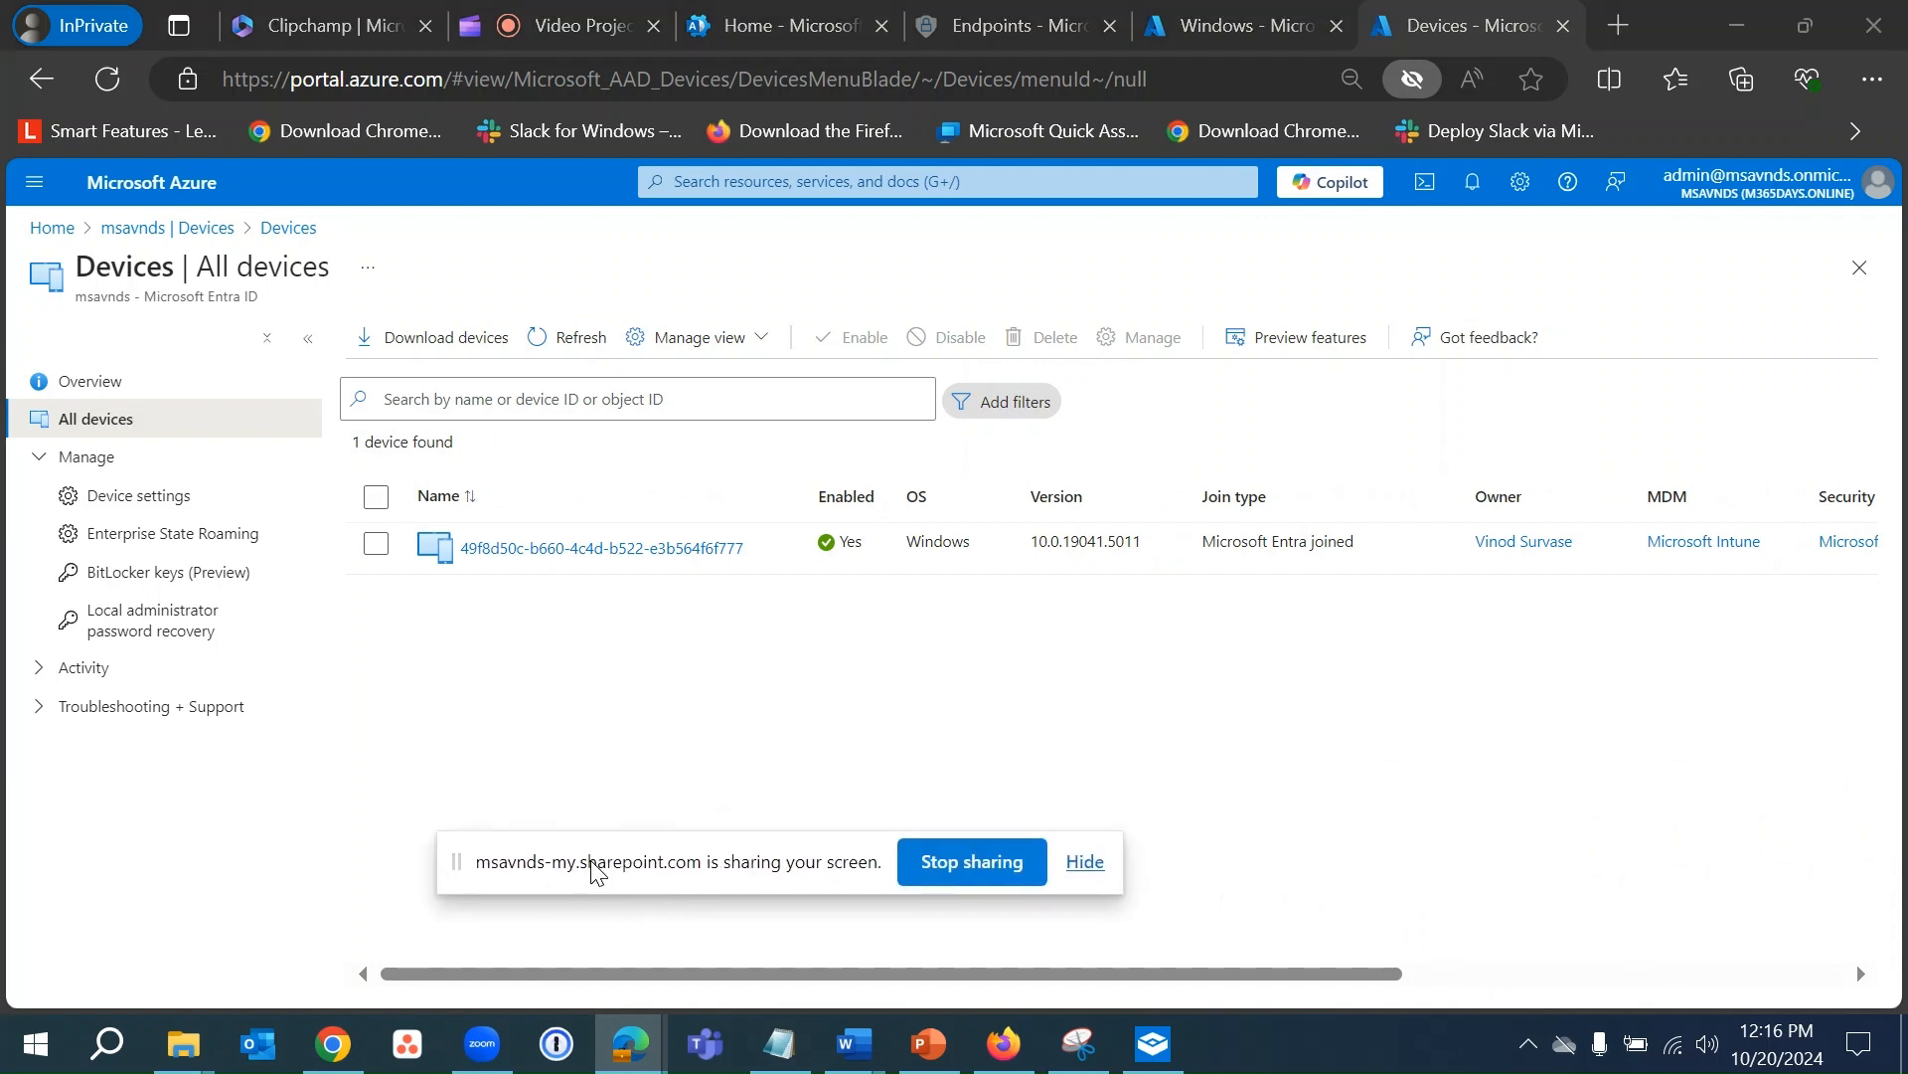